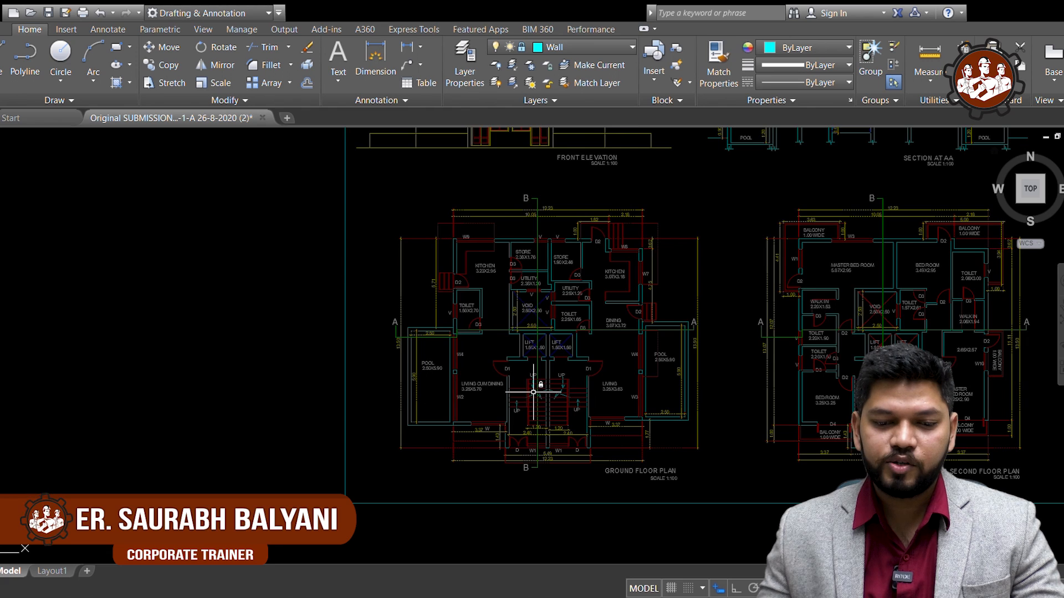
- Examine the ground floor plan, including its rooms, lifts, staircases and pools
scroll(537, 388, "up", 3)
middle_click_drag(563, 281, 548, 348)
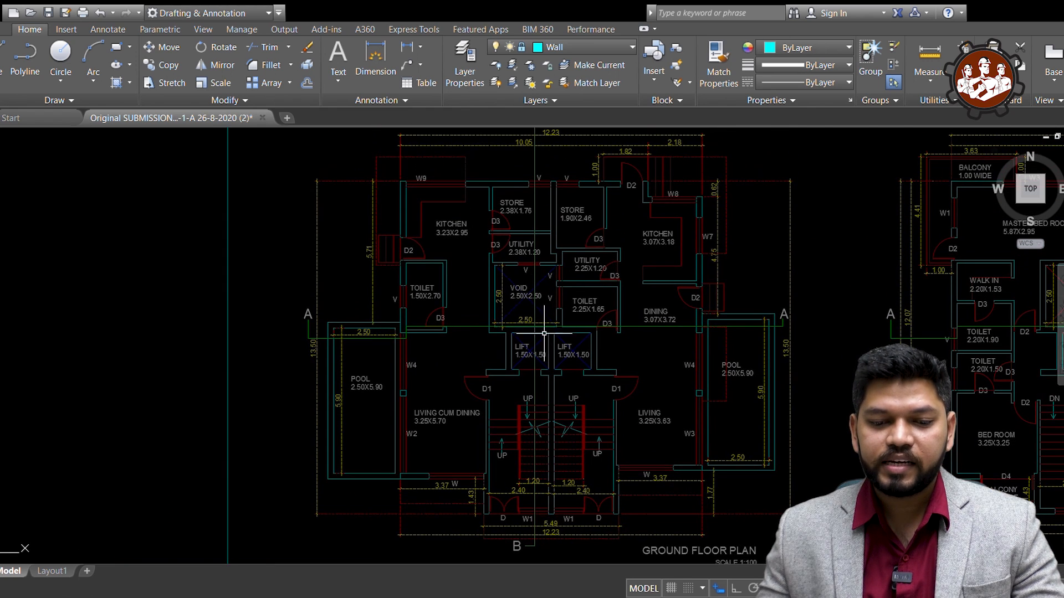
scroll(544, 333, "down", 2)
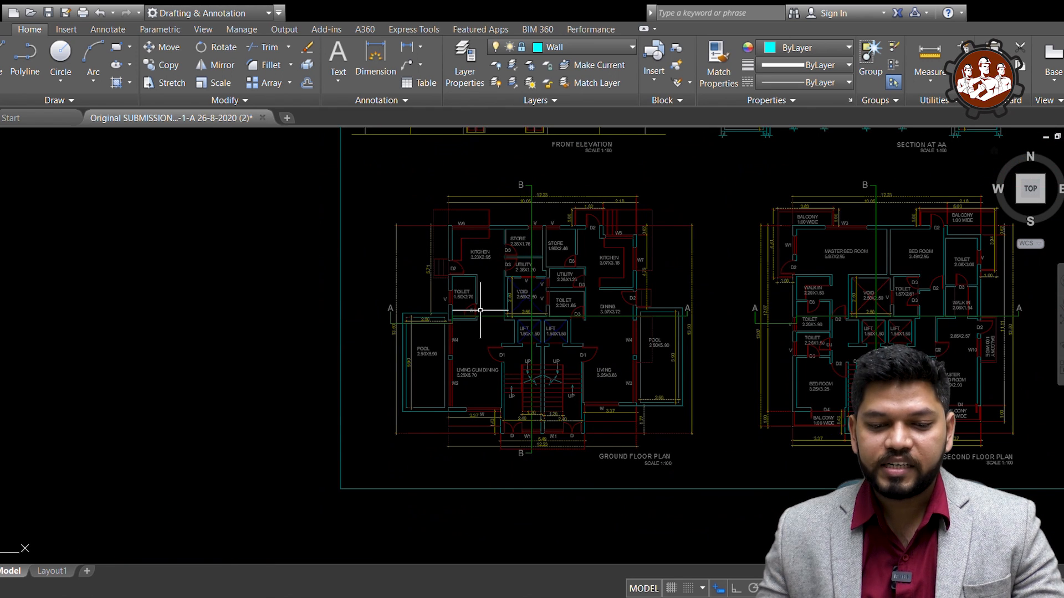
scroll(480, 311, "up", 2)
scroll(479, 312, "down", 2)
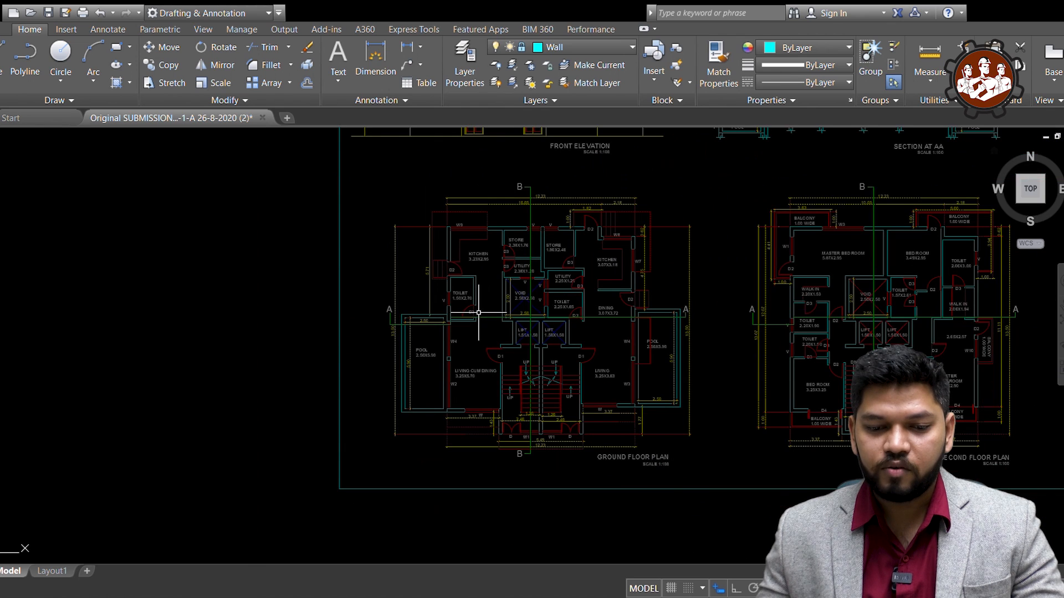
scroll(553, 269, "up", 2)
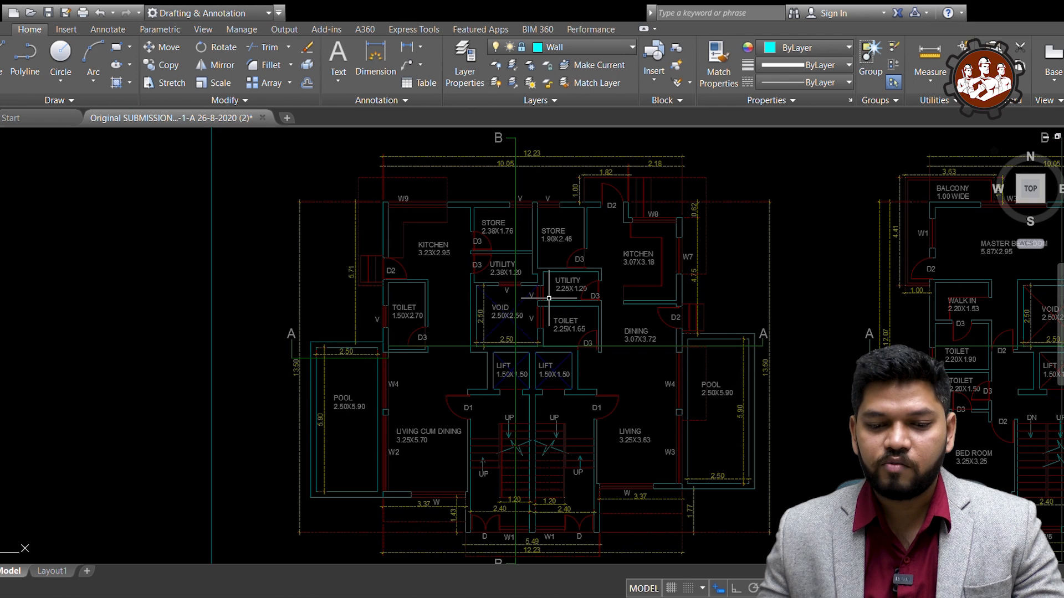
scroll(555, 244, "down", 2)
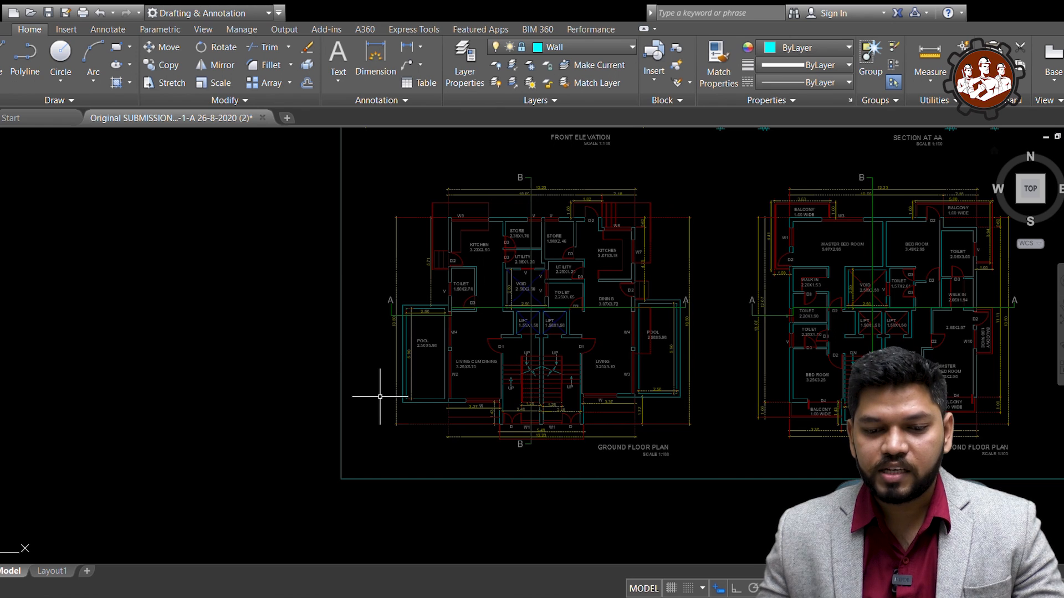
- Look over the complete submission sheet with its plans, elevation, sections and title block
scroll(533, 359, "down", 2)
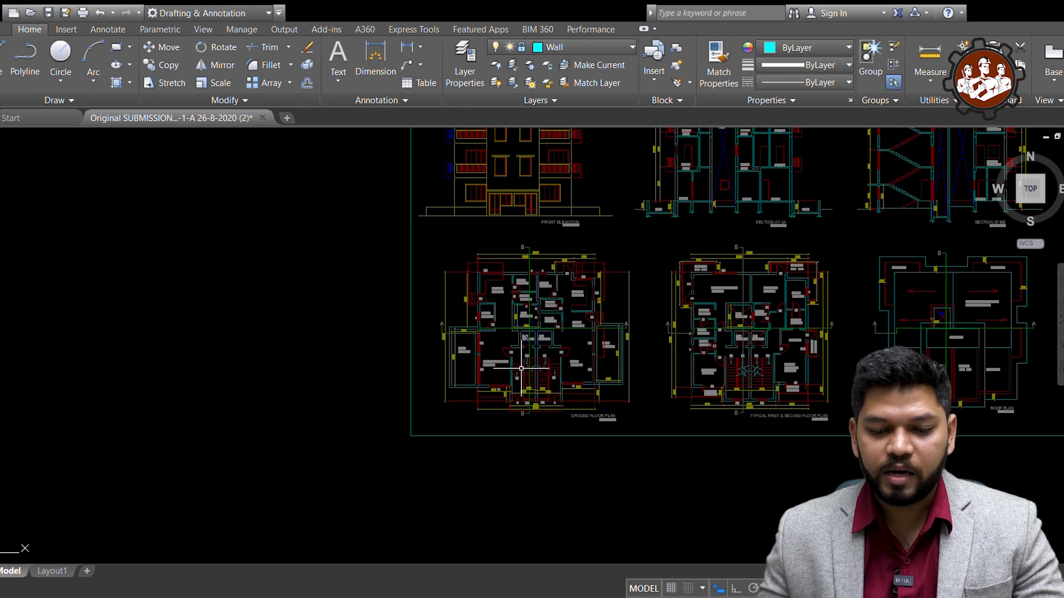
scroll(373, 329, "down", 2)
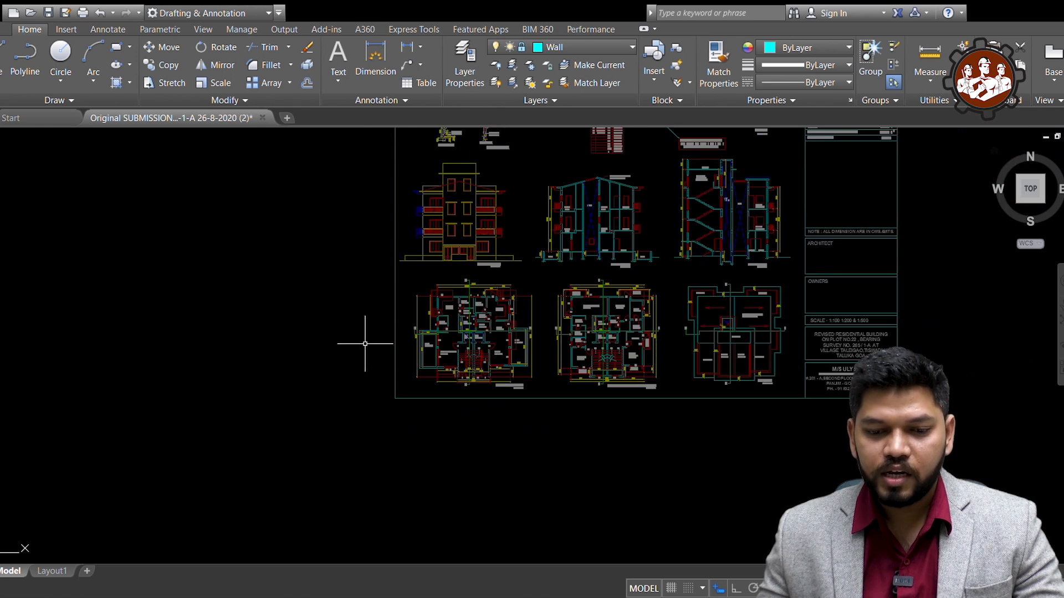
scroll(612, 250, "down", 2)
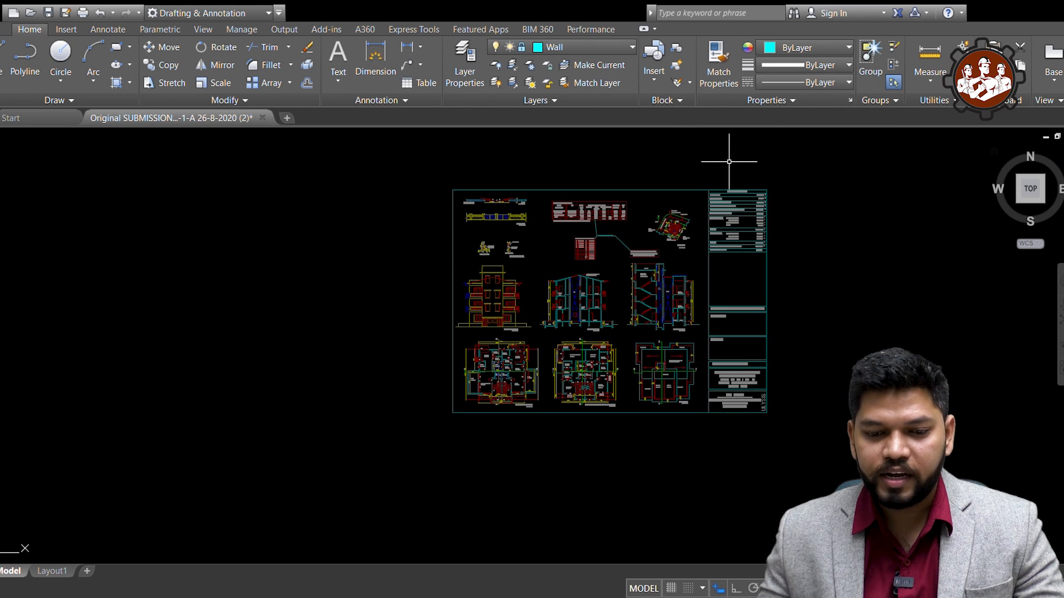
- Study the ground floor plan's room labels, room sizes, door and window tags and overall dimensions
scroll(502, 360, "up", 8)
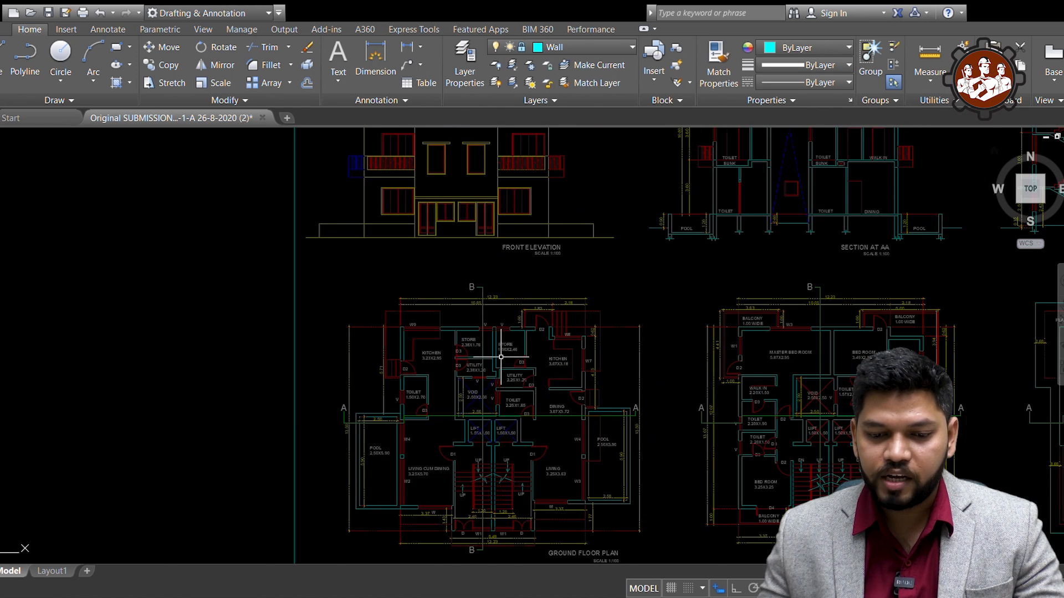
middle_click_drag(504, 397, 512, 347)
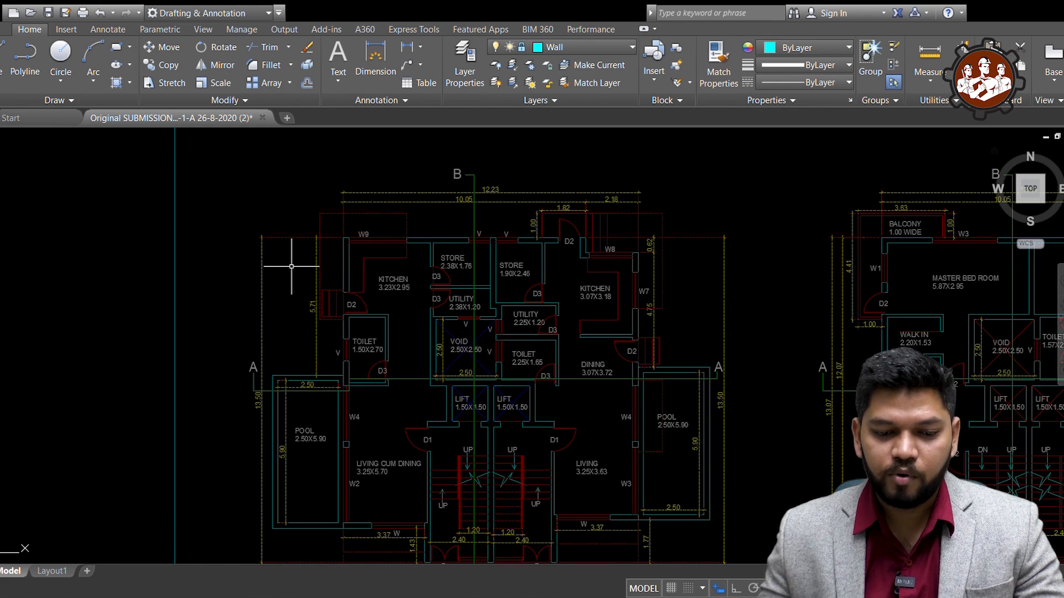
scroll(626, 258, "down", 2)
scroll(571, 302, "up", 2)
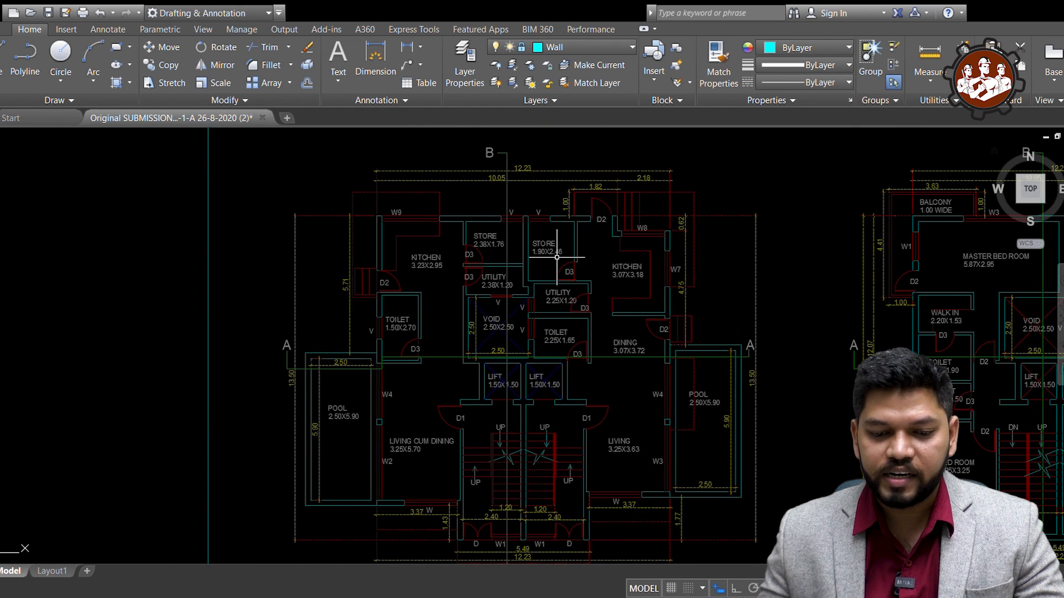
scroll(556, 259, "up", 2)
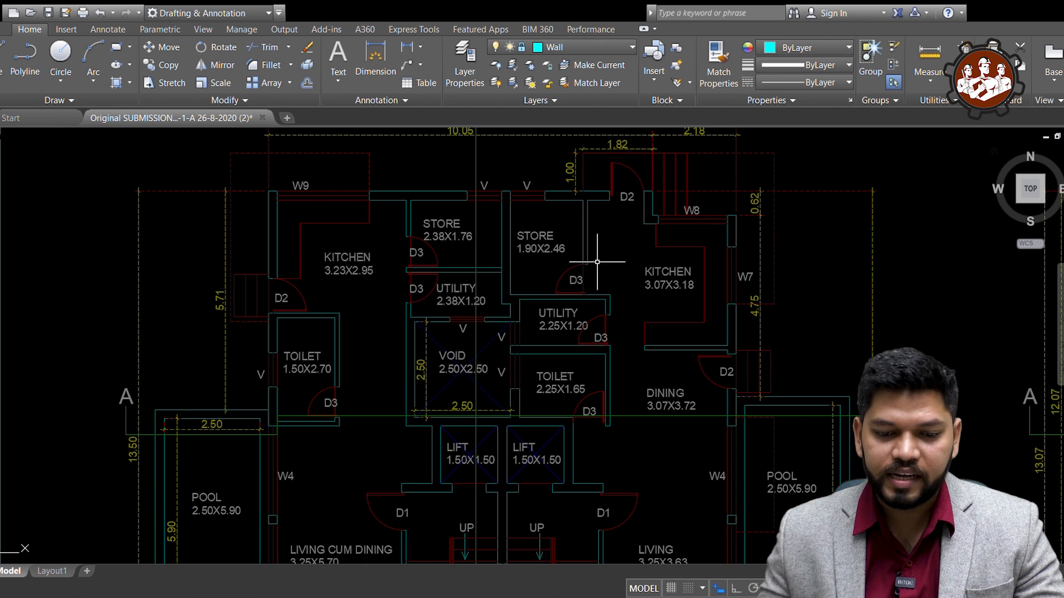
scroll(566, 245, "down", 3)
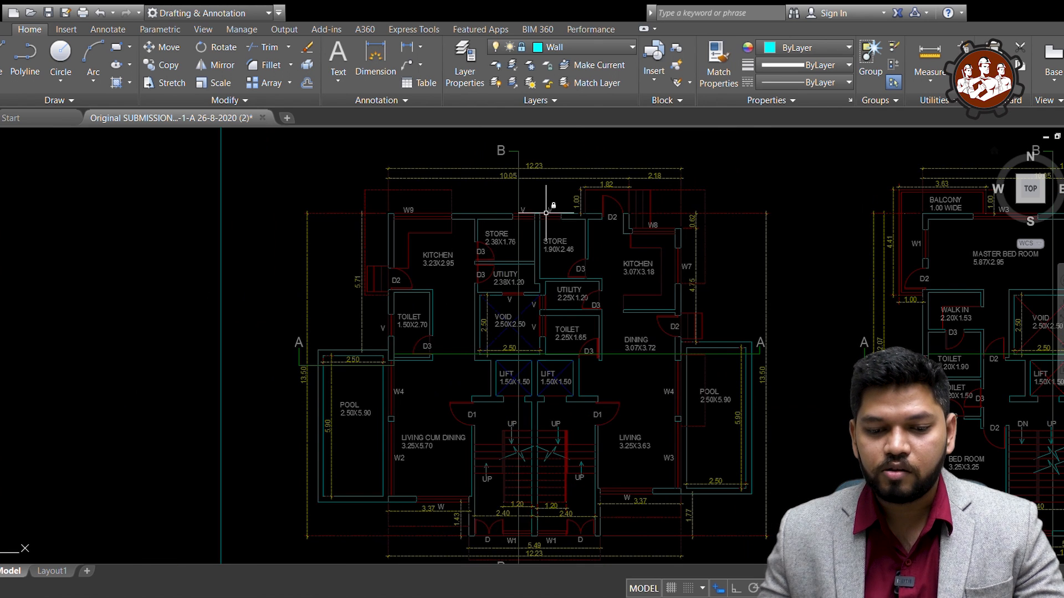
scroll(536, 245, "down", 2)
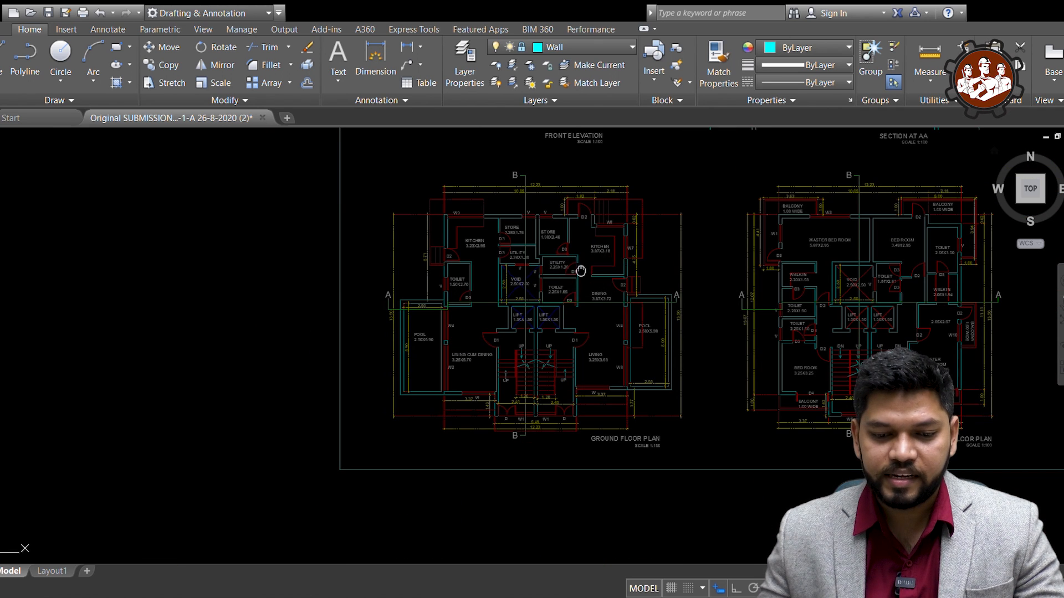
middle_click_drag(584, 266, 576, 271)
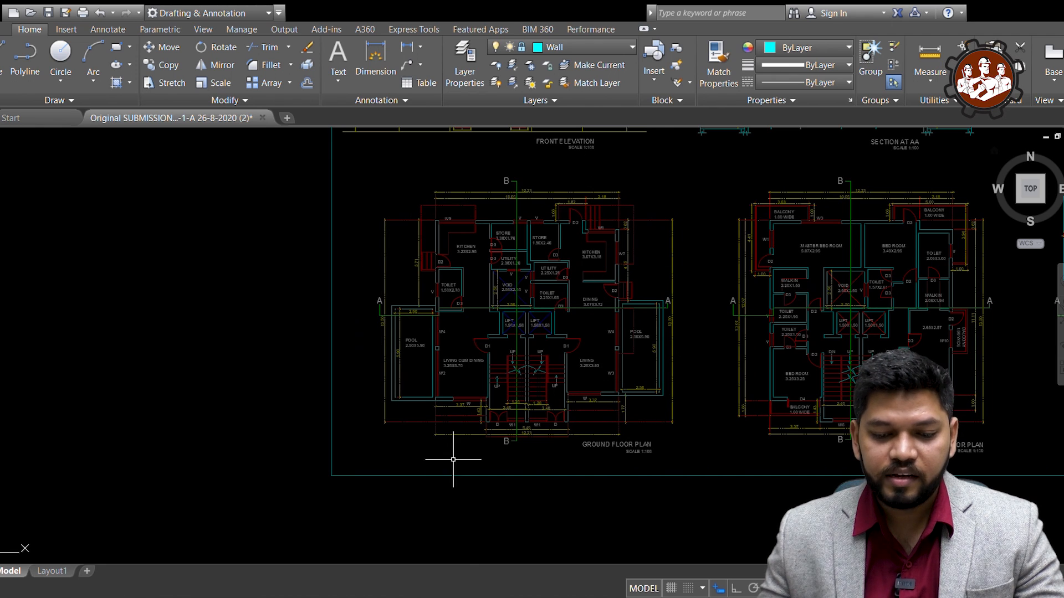
middle_click_drag(494, 225, 444, 239)
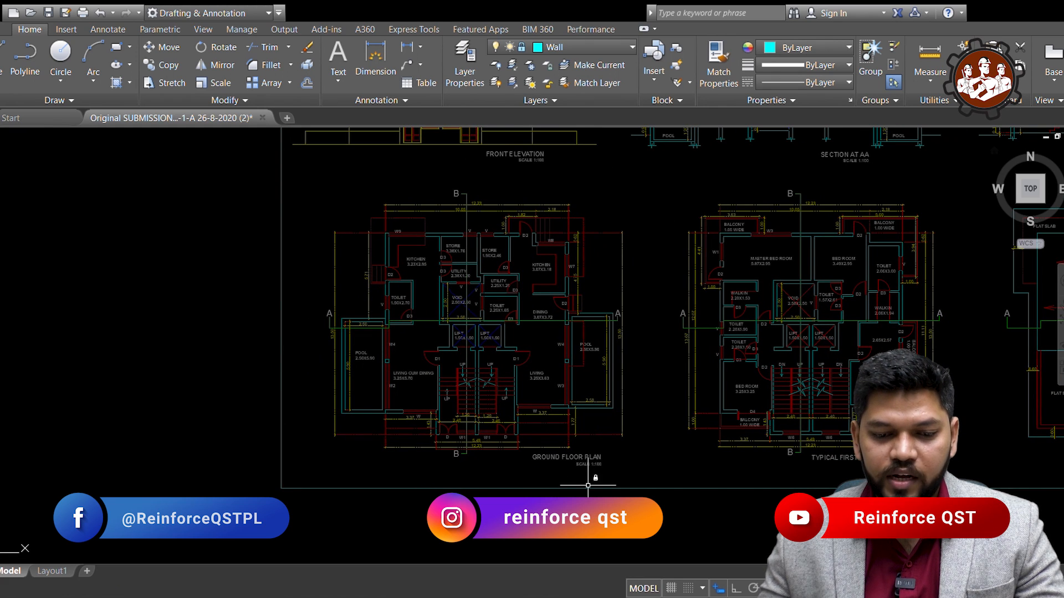
scroll(550, 473, "up", 3)
scroll(613, 468, "down", 3)
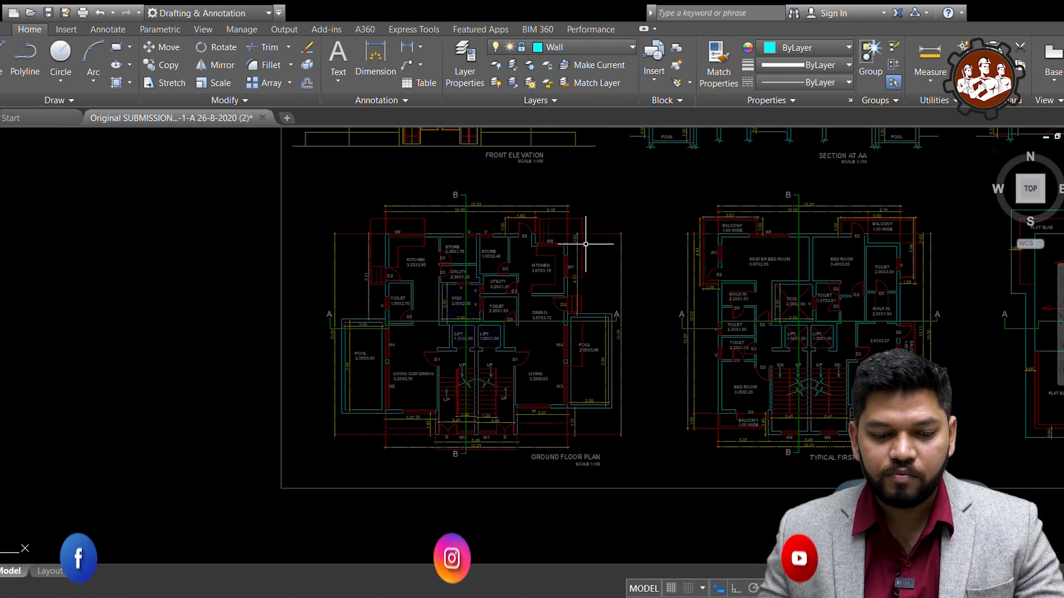
- Examine the typical first and second floor plan, including its bedrooms, balconies, toilets and staircases
middle_click_drag(890, 323, 731, 331)
scroll(757, 348, "up", 2)
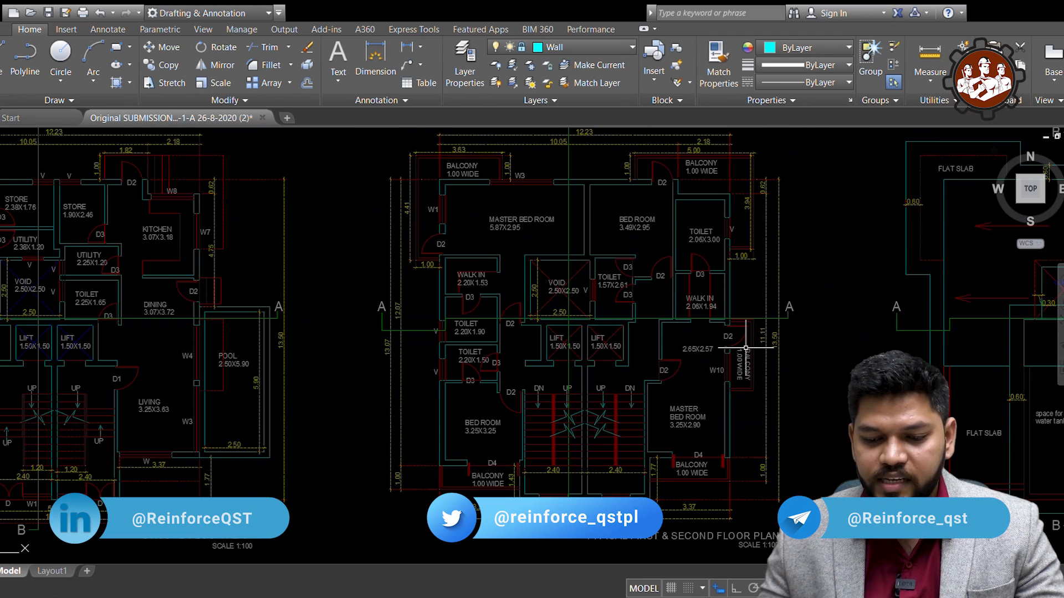
scroll(687, 350, "down", 4)
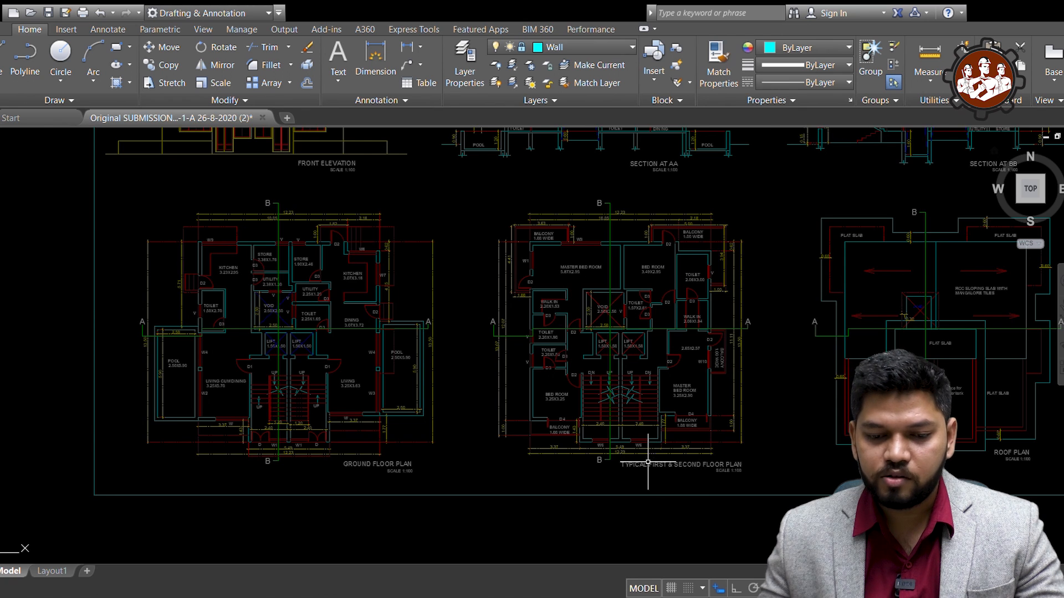
scroll(647, 466, "up", 2)
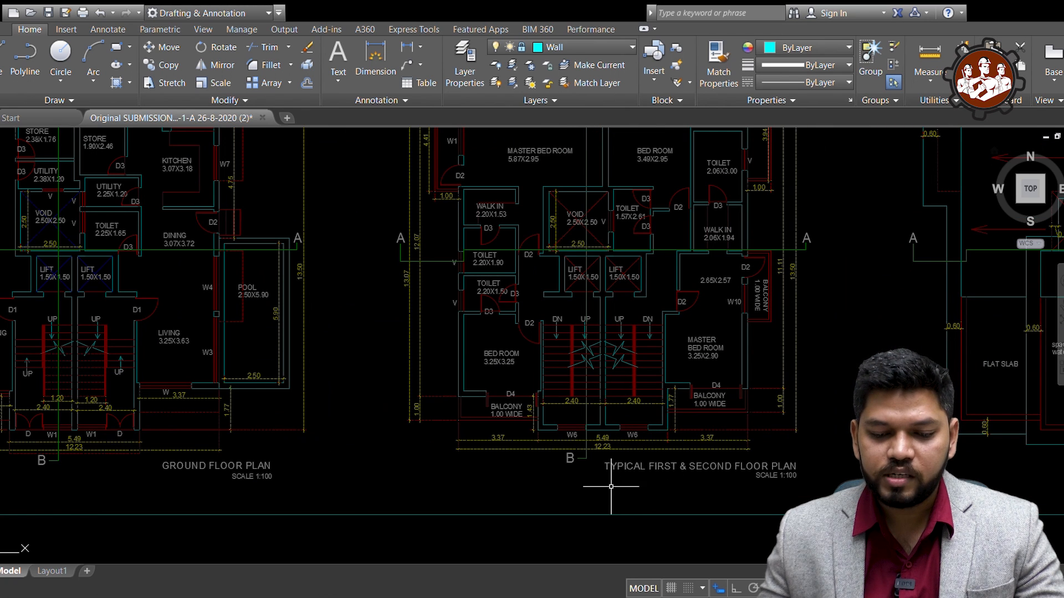
scroll(607, 494, "down", 3)
scroll(664, 495, "up", 3)
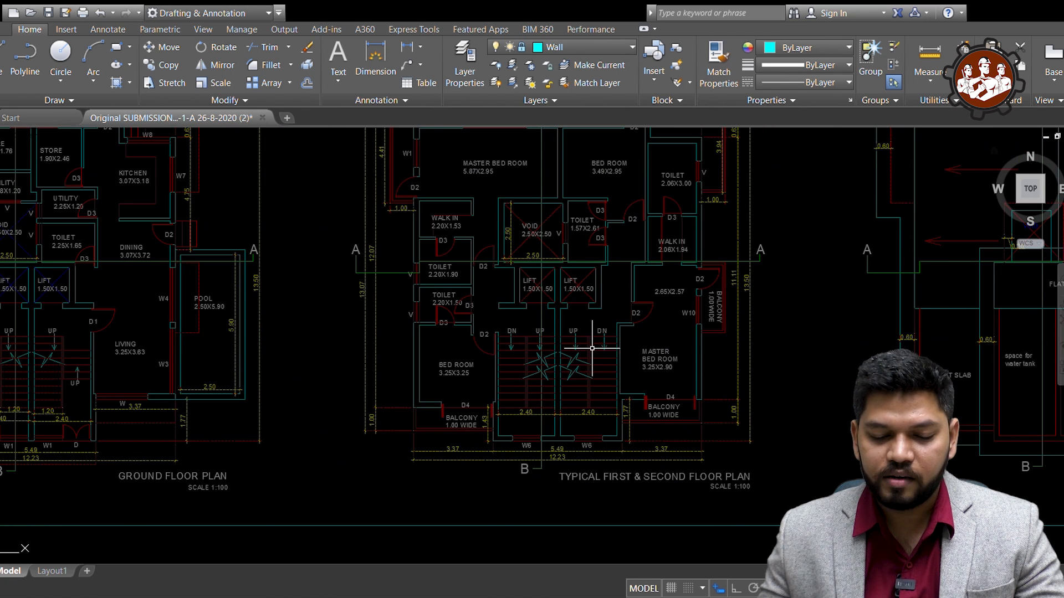
middle_click_drag(592, 348, 589, 401)
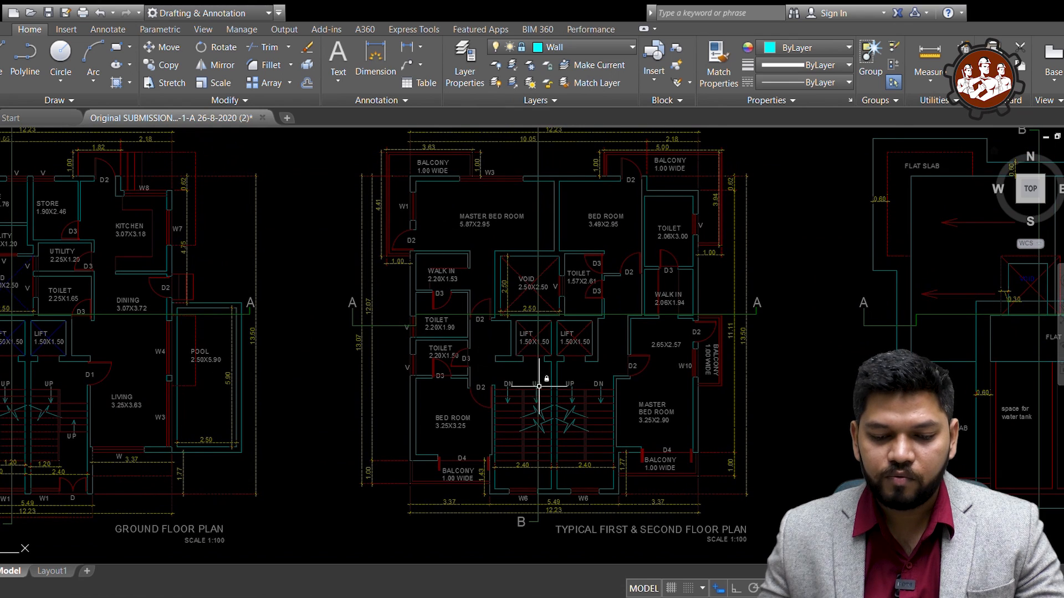
scroll(435, 368, "down", 2)
- Examine the roof plan with its flat slabs, sloping slab and water tank spaces
middle_click_drag(849, 372, 767, 375)
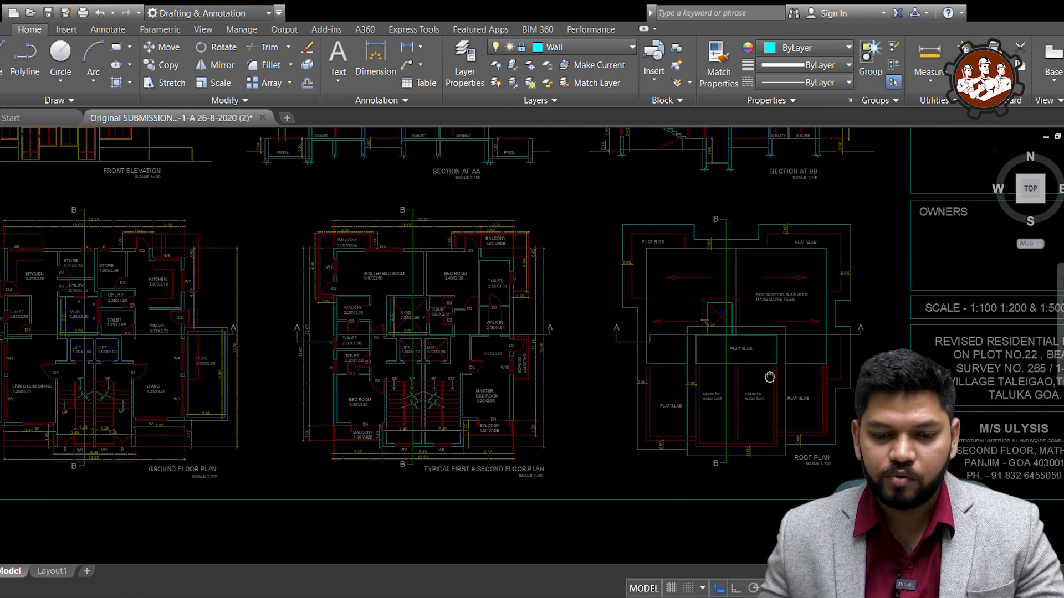
scroll(770, 379, "up", 2)
scroll(659, 389, "down", 2)
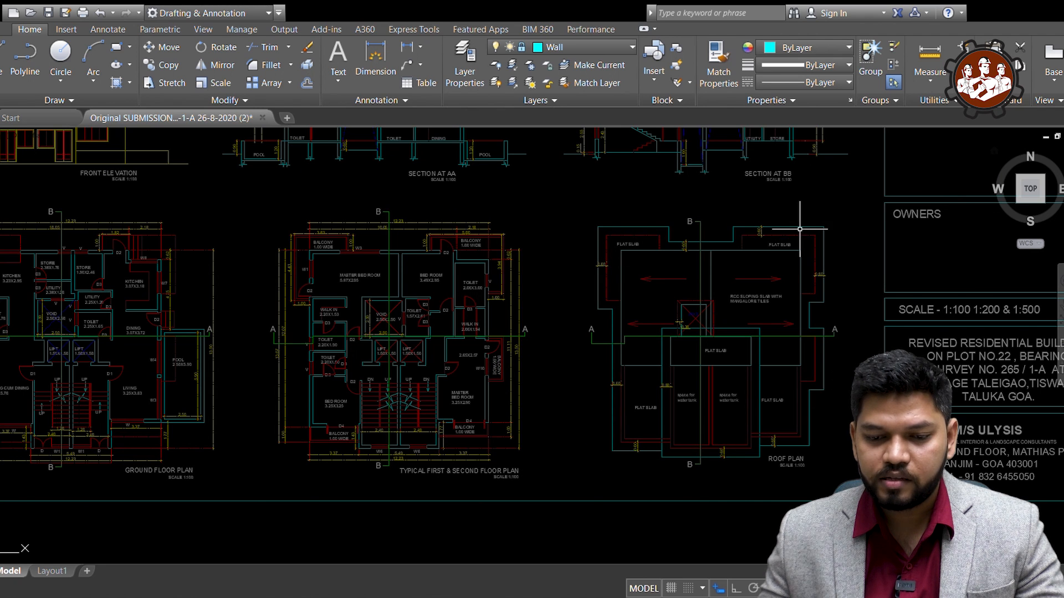
scroll(856, 256, "down", 4)
- Highlight section line A-A on the ground floor plan to trace its path, then clear the selection
scroll(584, 273, "up", 5)
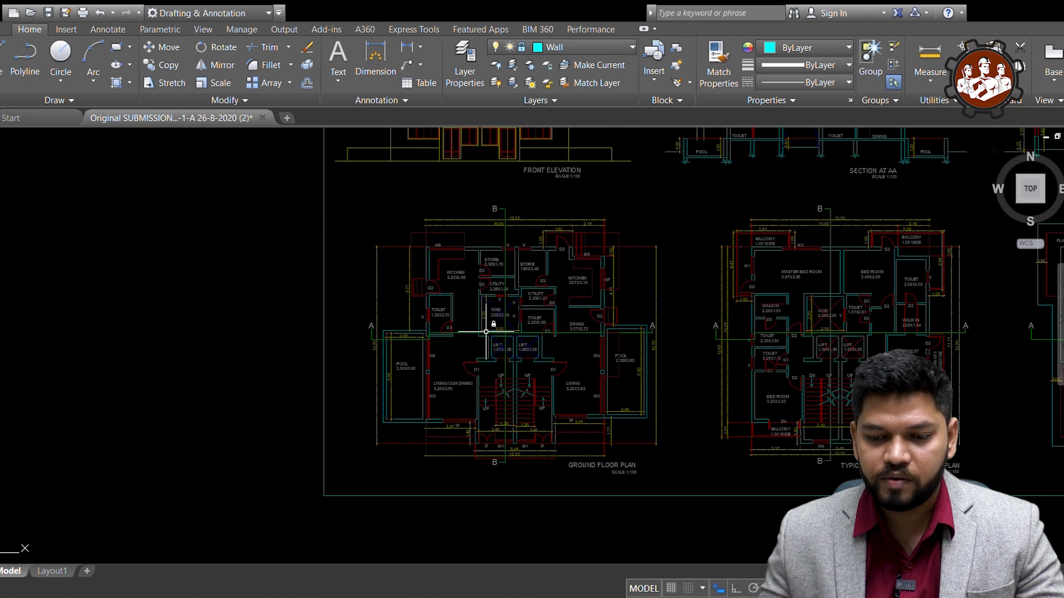
scroll(486, 327, "up", 2)
scroll(330, 341, "up", 2)
left_click(311, 347)
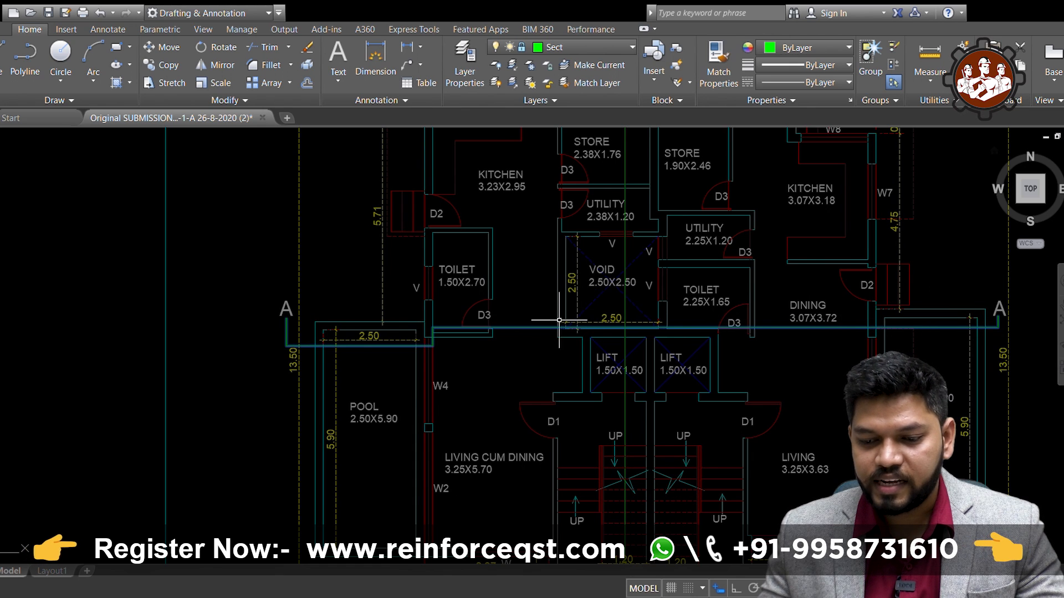
scroll(560, 320, "down", 3)
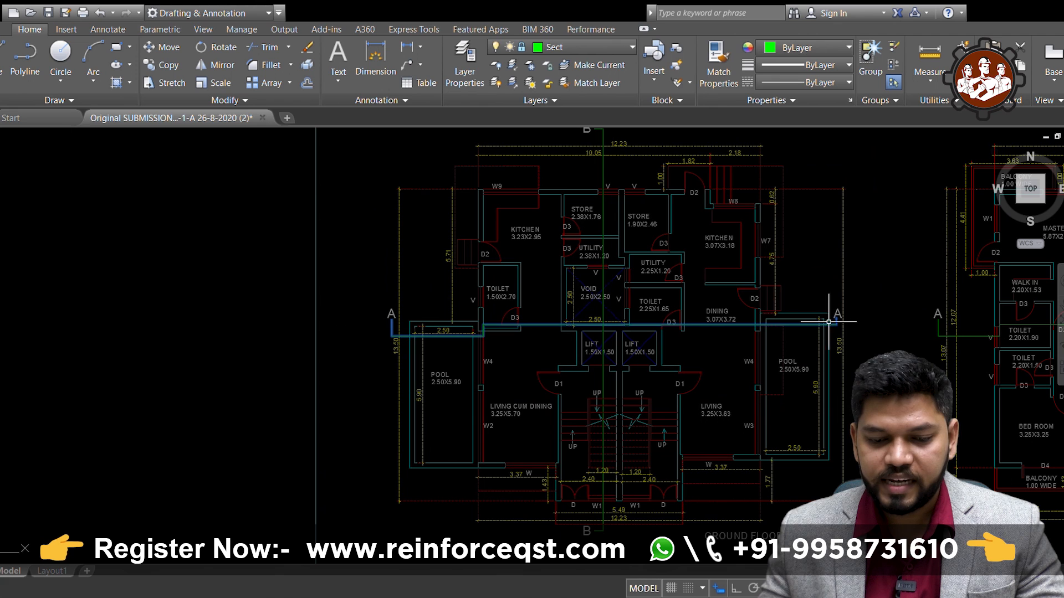
key("Escape")
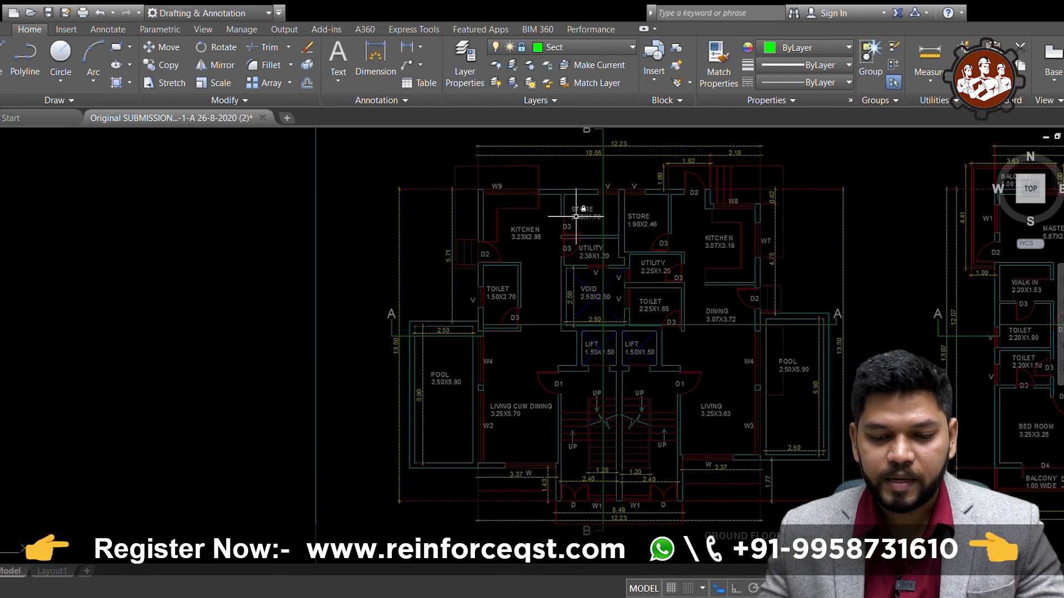
- Highlight section line B-B on the ground floor plan to trace its path, and clear the selection
left_click(603, 166)
scroll(590, 188, "down", 2)
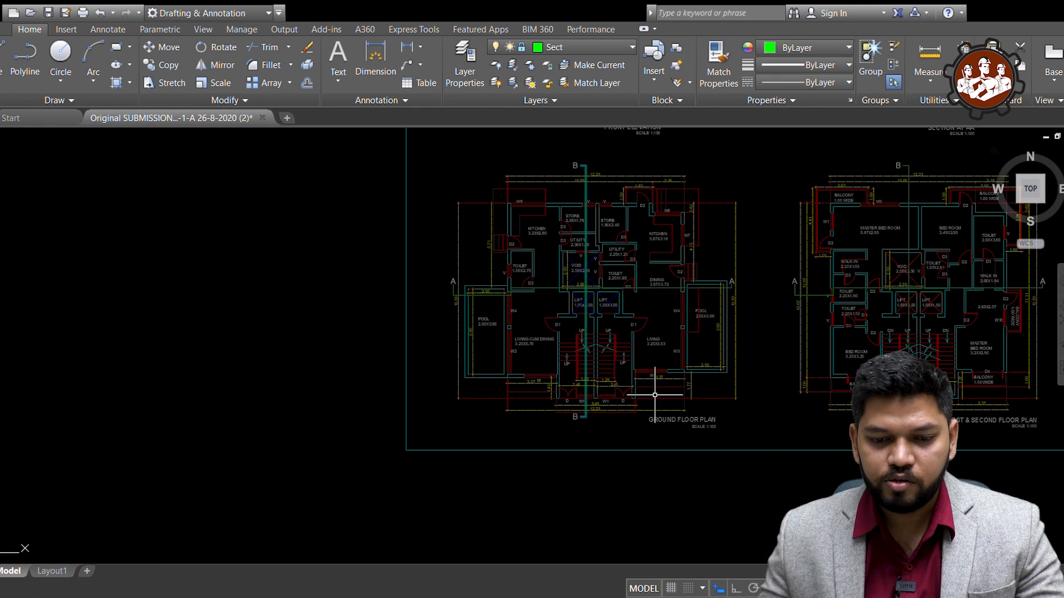
scroll(518, 300, "up", 2)
key("Escape")
scroll(506, 305, "down", 2)
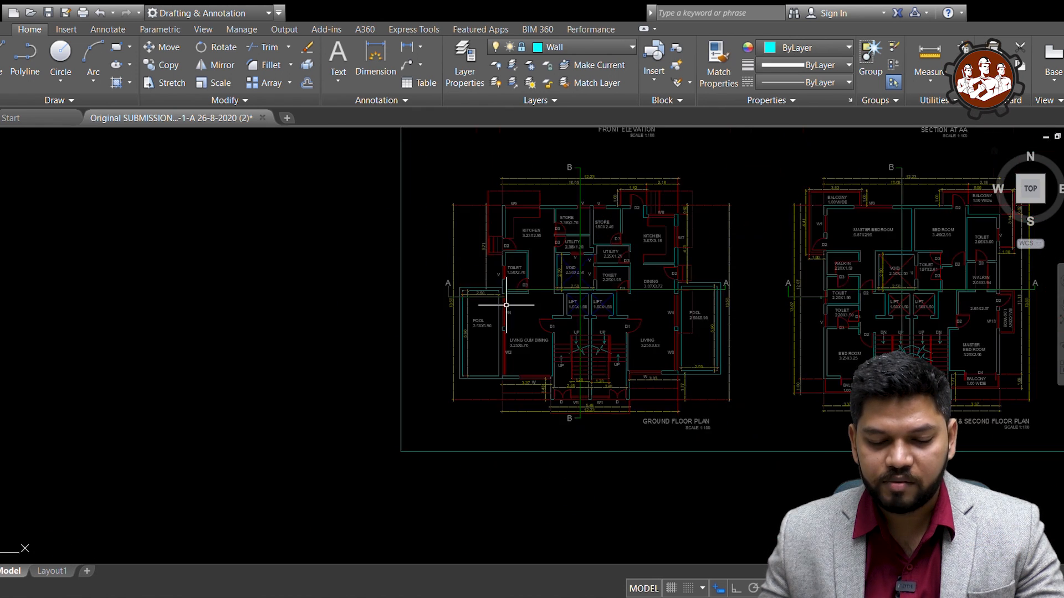
- Check the section lines across the typical first and second floor plan and the roof plan
middle_click_drag(862, 315, 524, 327)
middle_click_drag(935, 331, 839, 336)
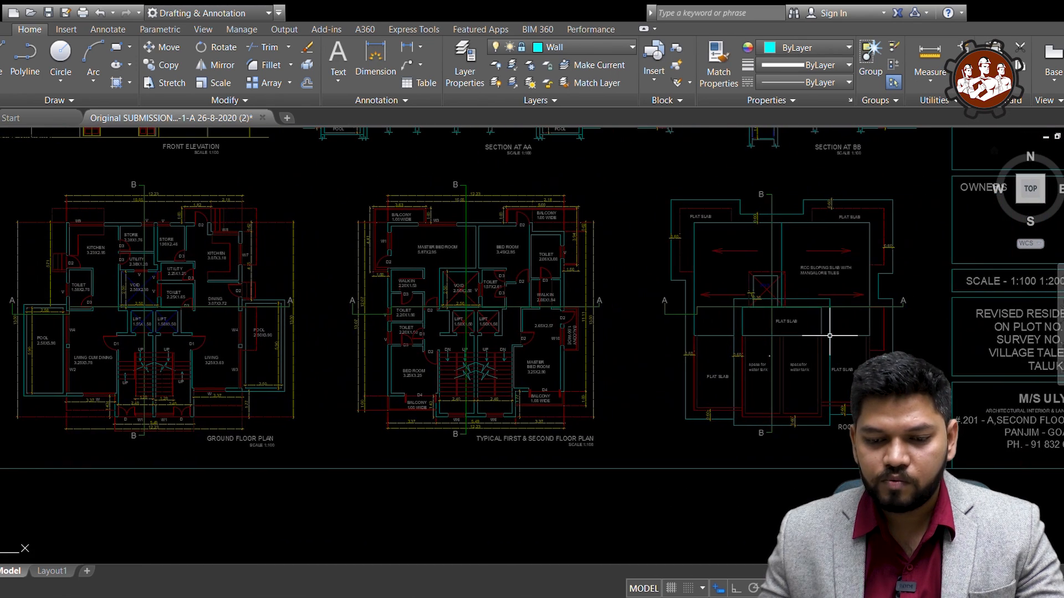
scroll(667, 336, "down", 3)
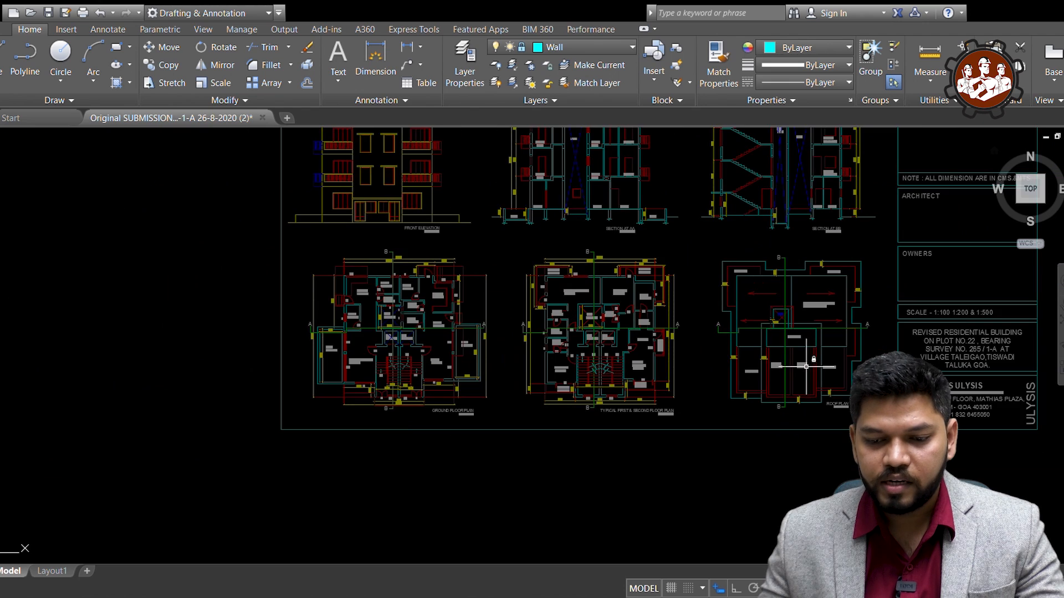
- Examine the Section at AA and Section at BB drawings, including floor heights and the staircase
scroll(629, 211, "up", 3)
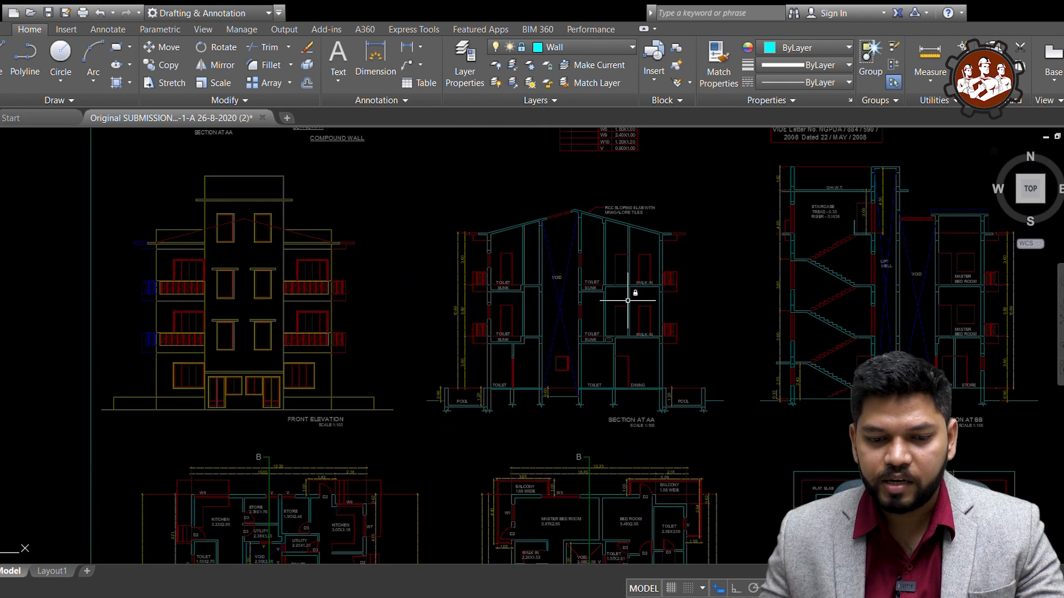
scroll(628, 301, "up", 2)
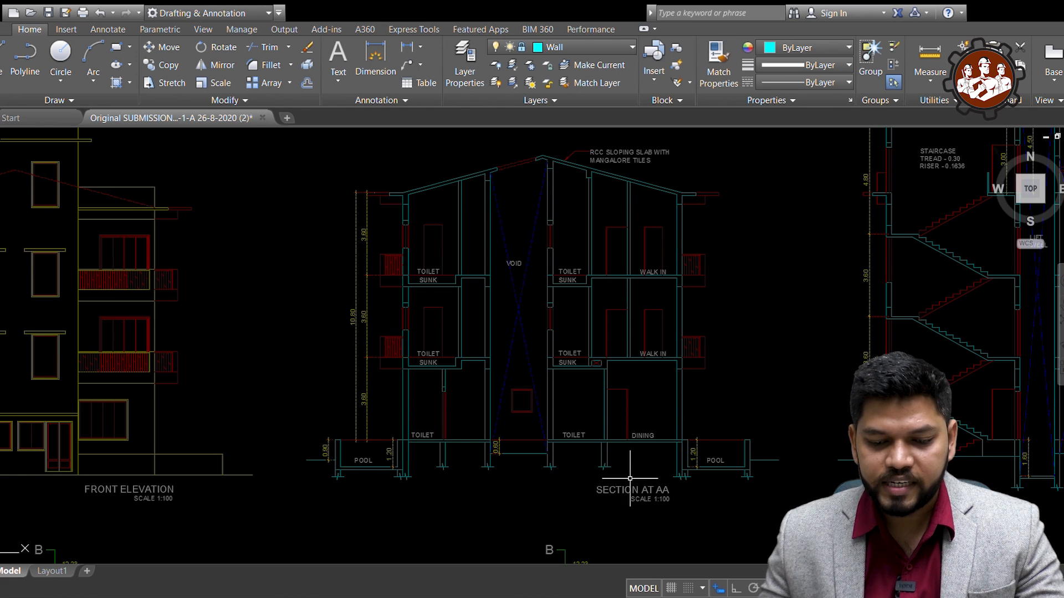
mouse_move(931, 447)
middle_mouse_down()
mouse_move(554, 454)
mouse_move(417, 492)
middle_mouse_up()
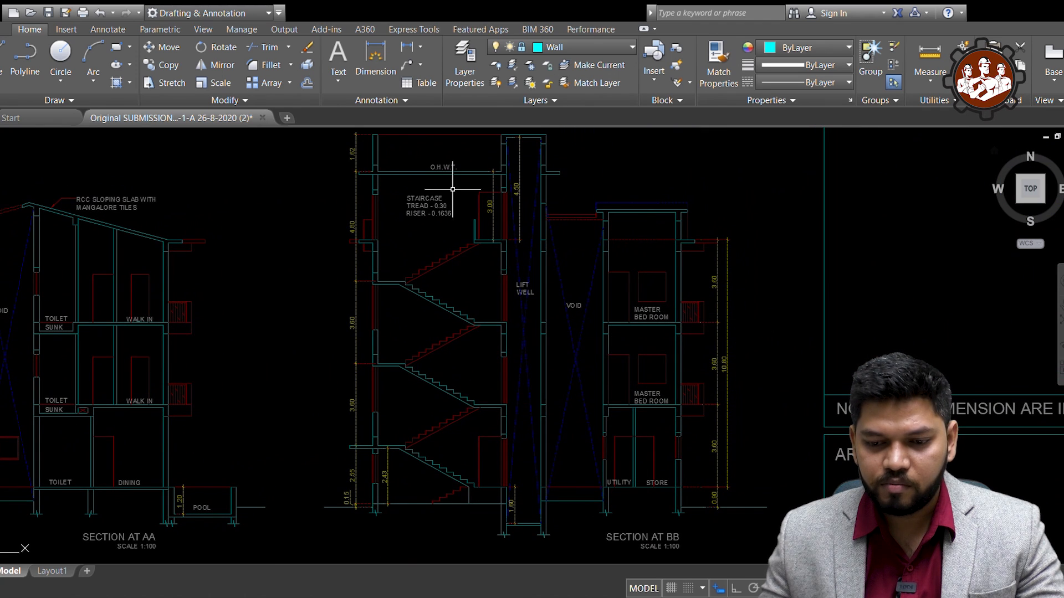
- Examine the Front Elevation and the Schedules of Door & Window, and return to the ground floor plan
scroll(418, 298, "down", 2)
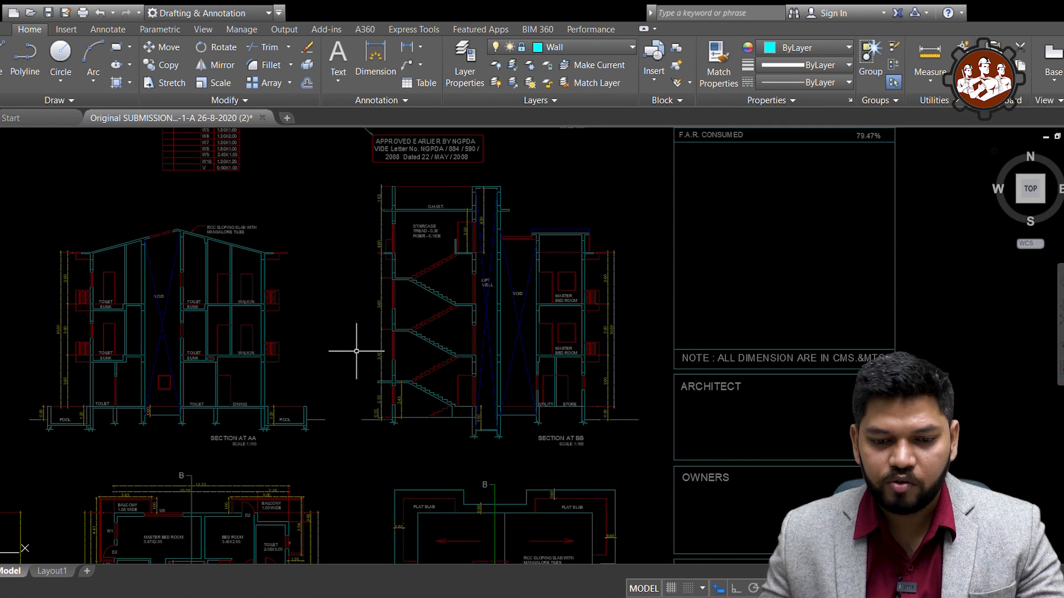
mouse_move(294, 251)
middle_mouse_down()
mouse_move(556, 272)
mouse_move(836, 267)
middle_mouse_up()
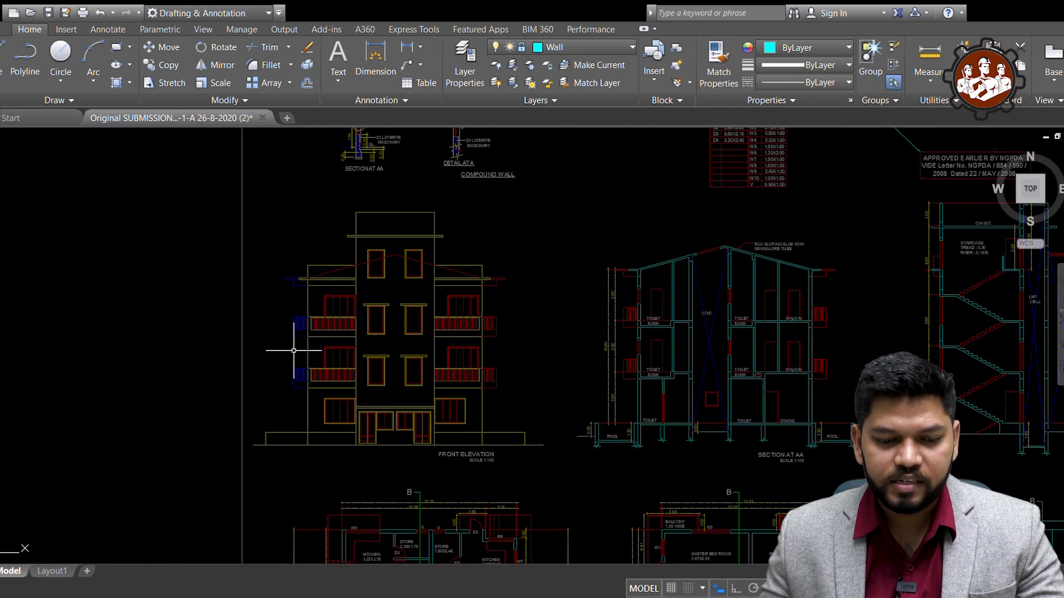
scroll(290, 351, "up", 2)
scroll(374, 351, "down", 2)
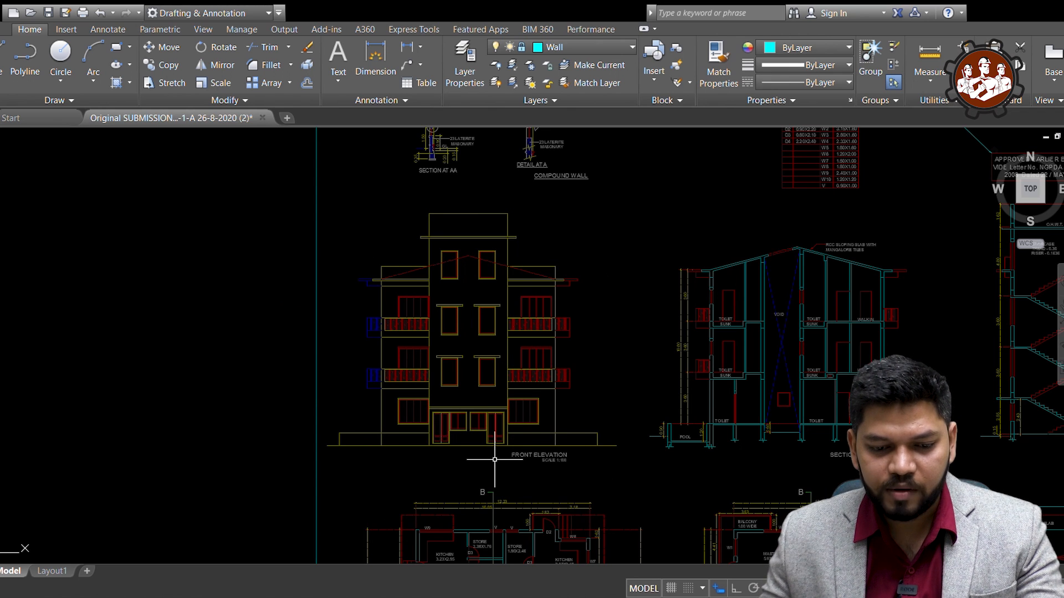
scroll(494, 459, "down", 3)
scroll(687, 265, "up", 4)
scroll(687, 265, "up", 4)
middle_click_drag(668, 316, 646, 316)
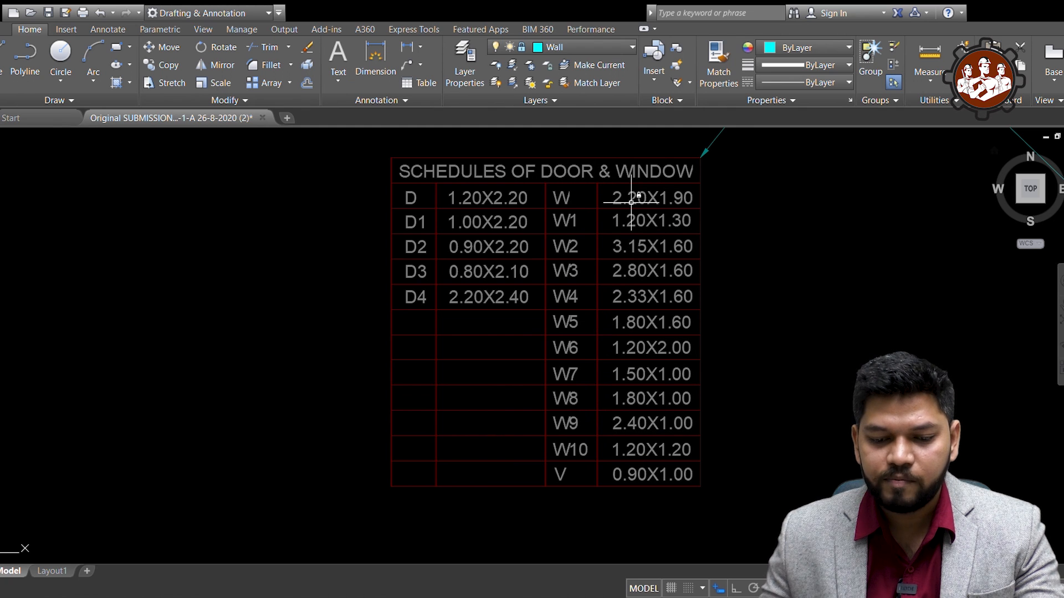
scroll(631, 203, "down", 4)
scroll(624, 174, "down", 2)
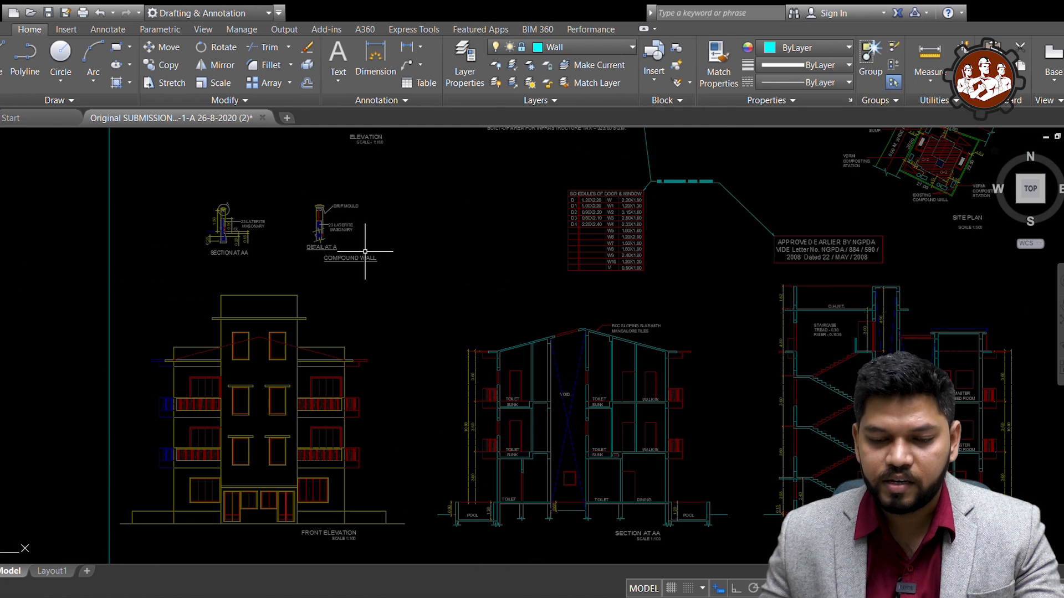
scroll(388, 222, "down", 5)
scroll(432, 282, "up", 4)
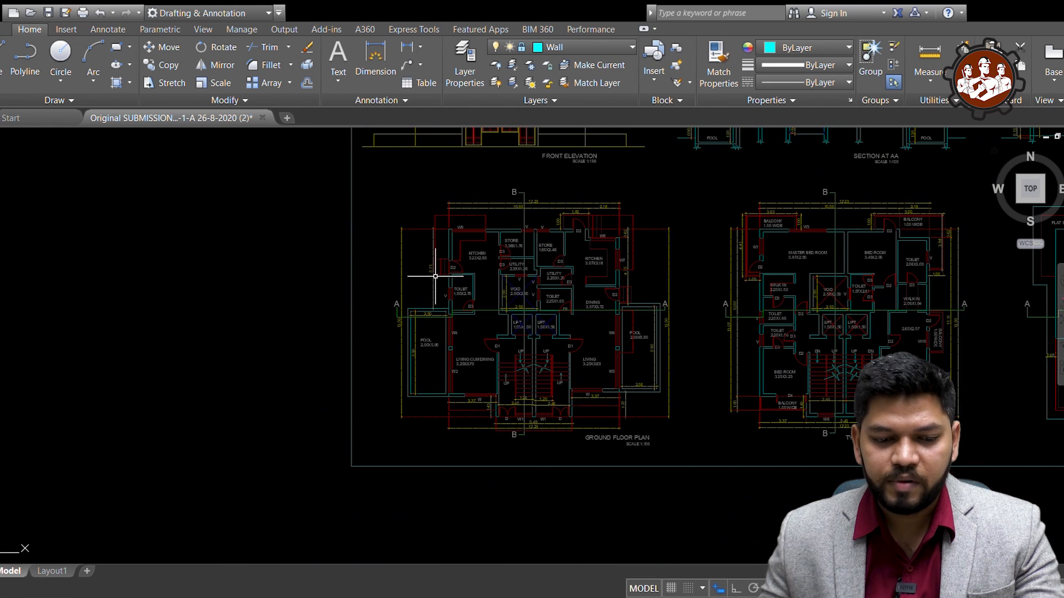
scroll(432, 282, "up", 2)
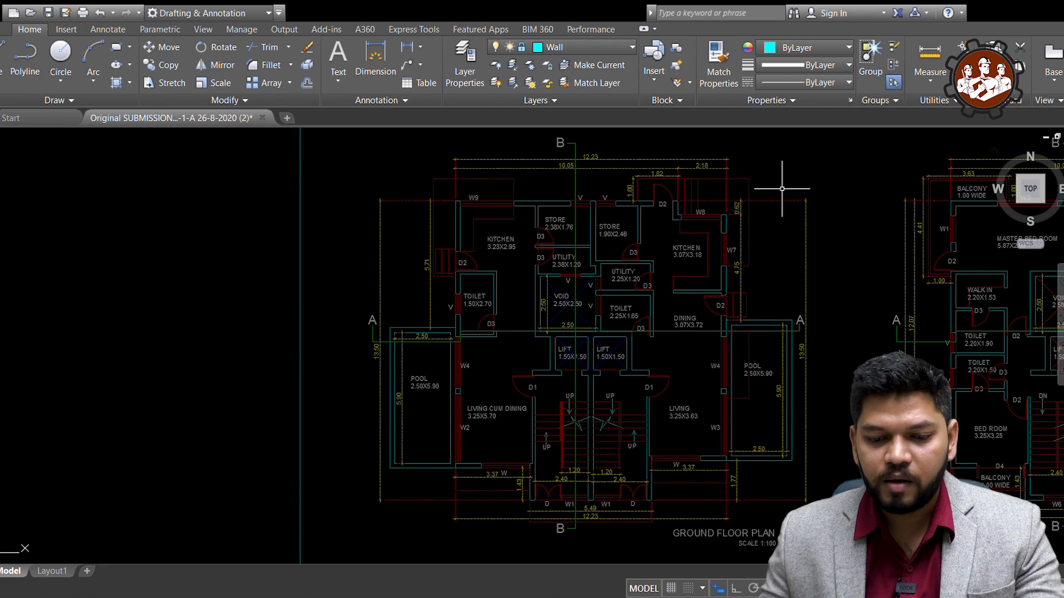
middle_click_drag(621, 188, 602, 205)
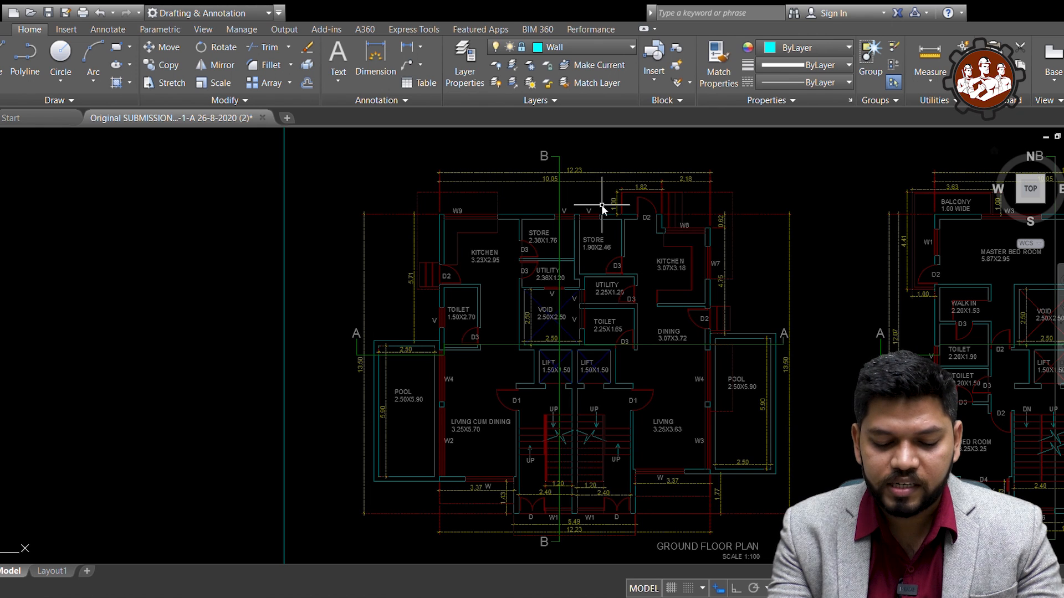
- Open the layer manager and create a layer group filter named Brickwork
type("la")
key("Return")
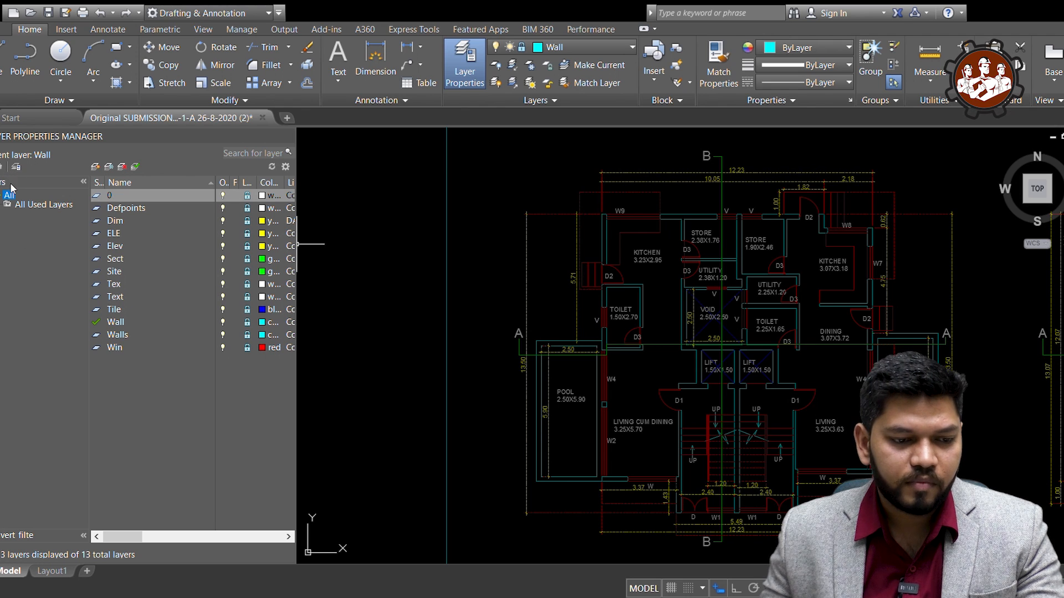
key("alt+g")
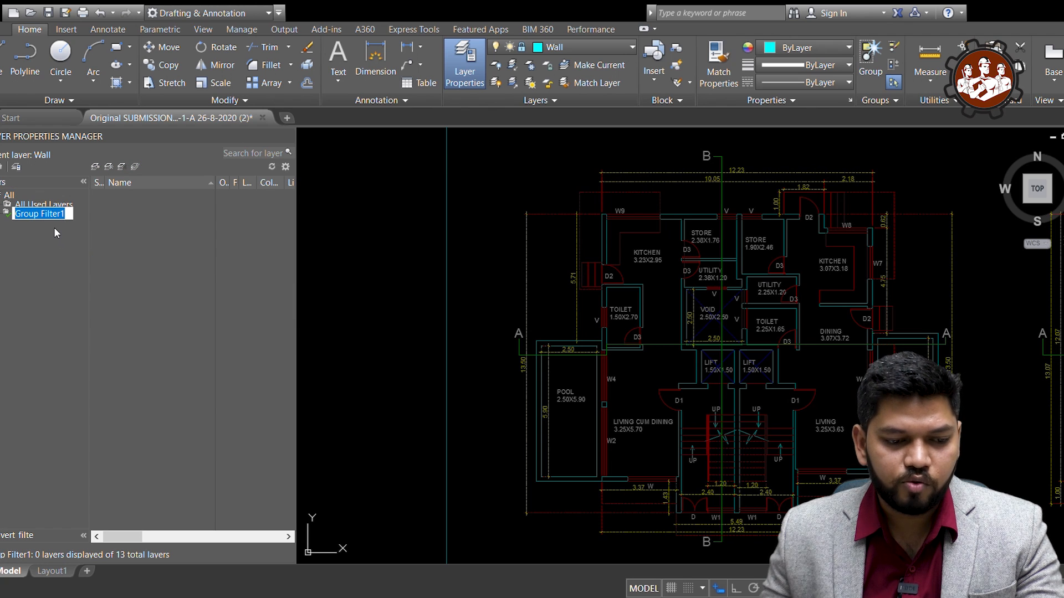
type("Br")
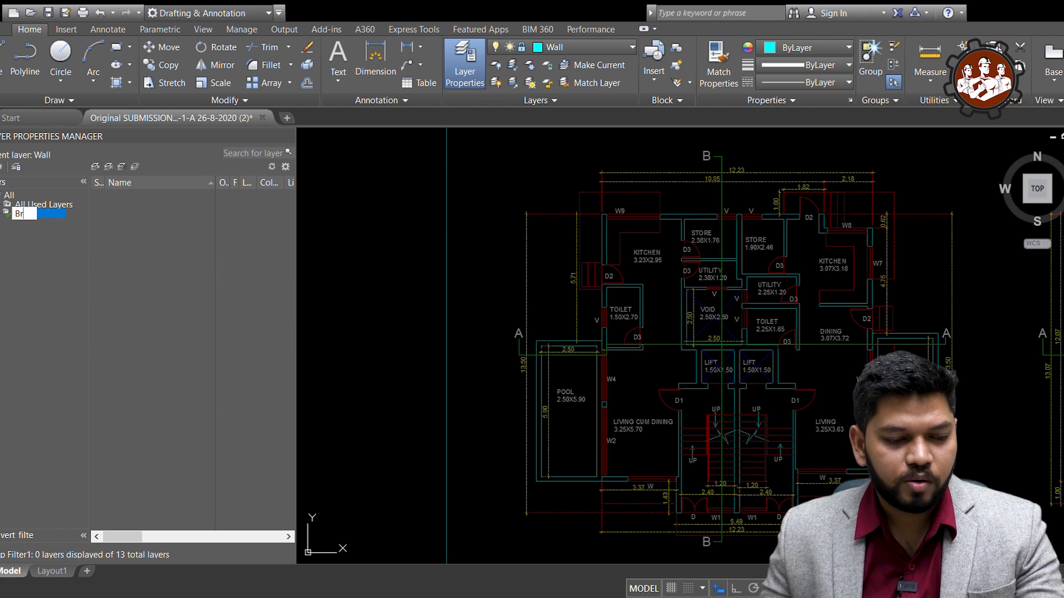
type("ickwork")
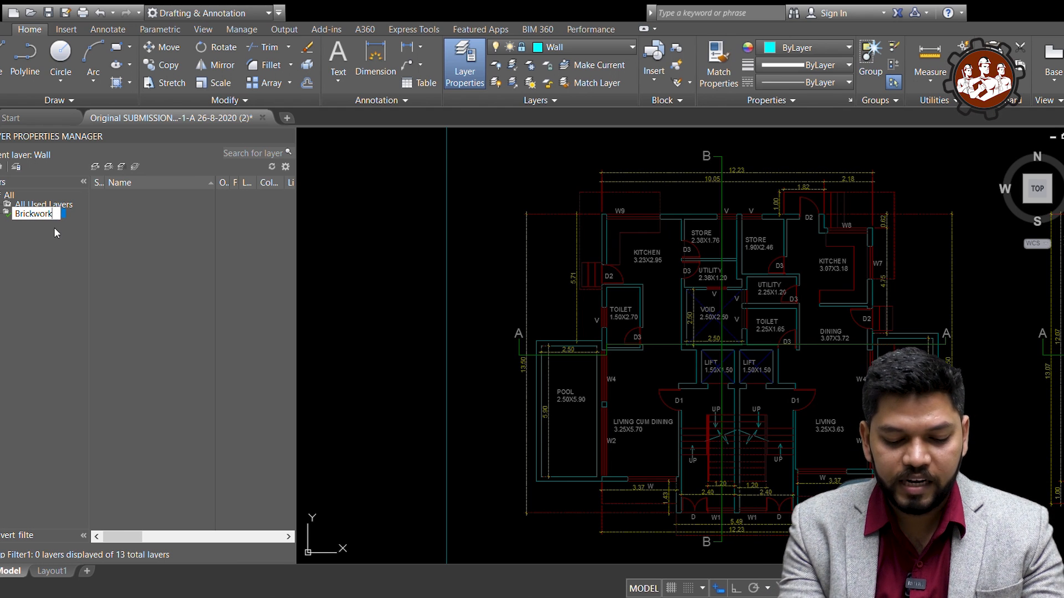
key("Return")
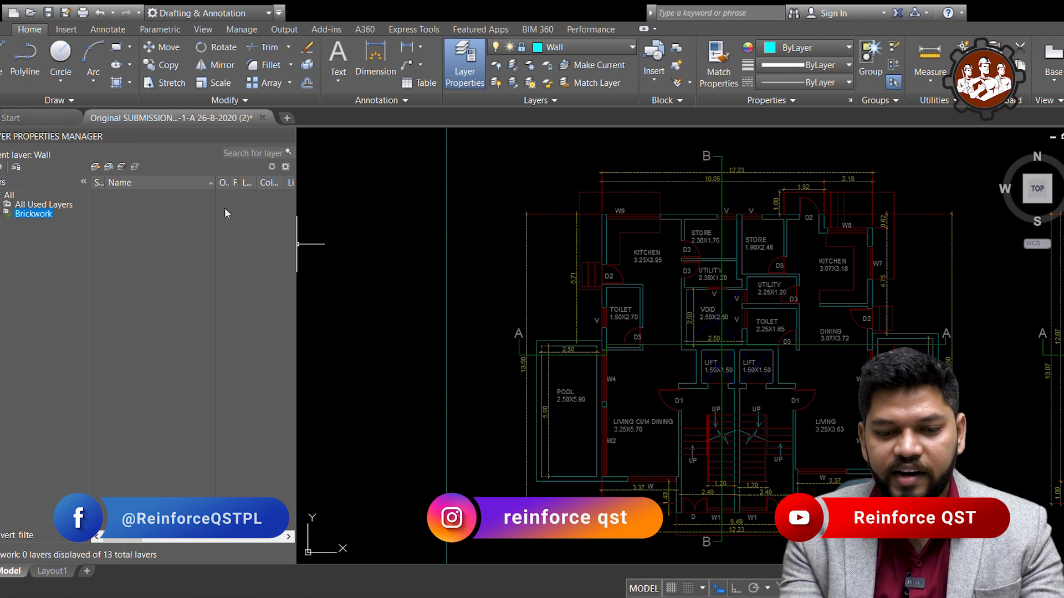
- Dimension the thickness of the outer kitchen wall between window W9 and door D2 on the ground floor plan
scroll(702, 273, "up", 2)
scroll(593, 177, "up", 2)
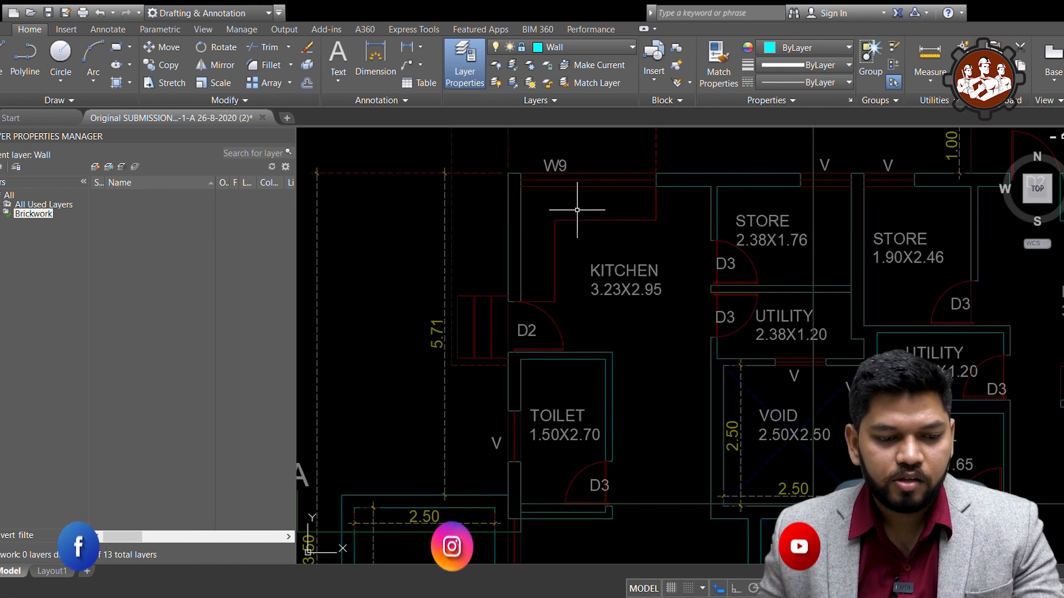
middle_click_drag(577, 214, 589, 233)
type("pl")
key("Return")
scroll(499, 258, "up", 3)
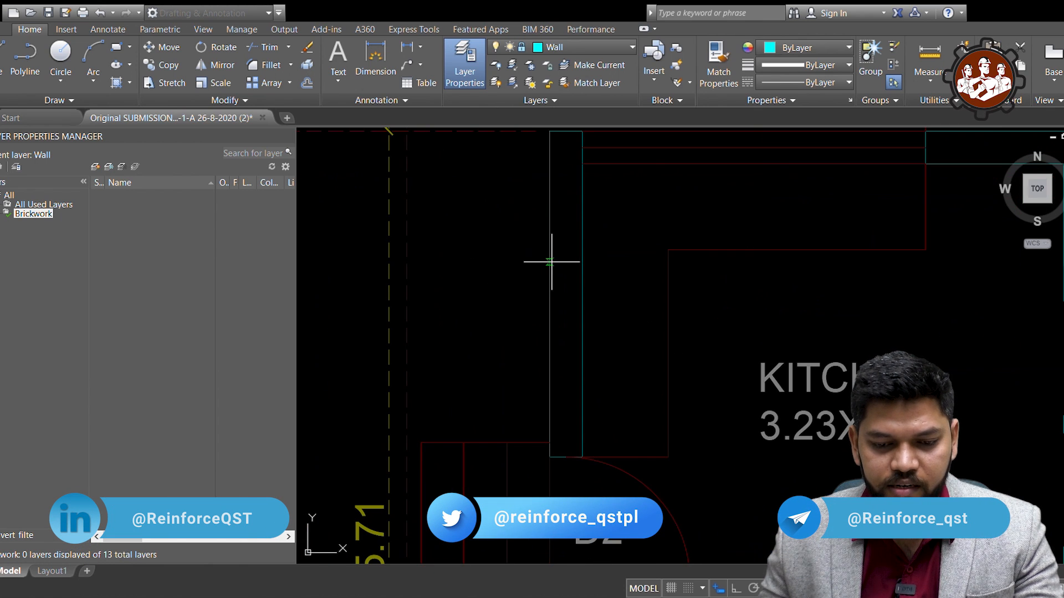
scroll(582, 261, "down", 3)
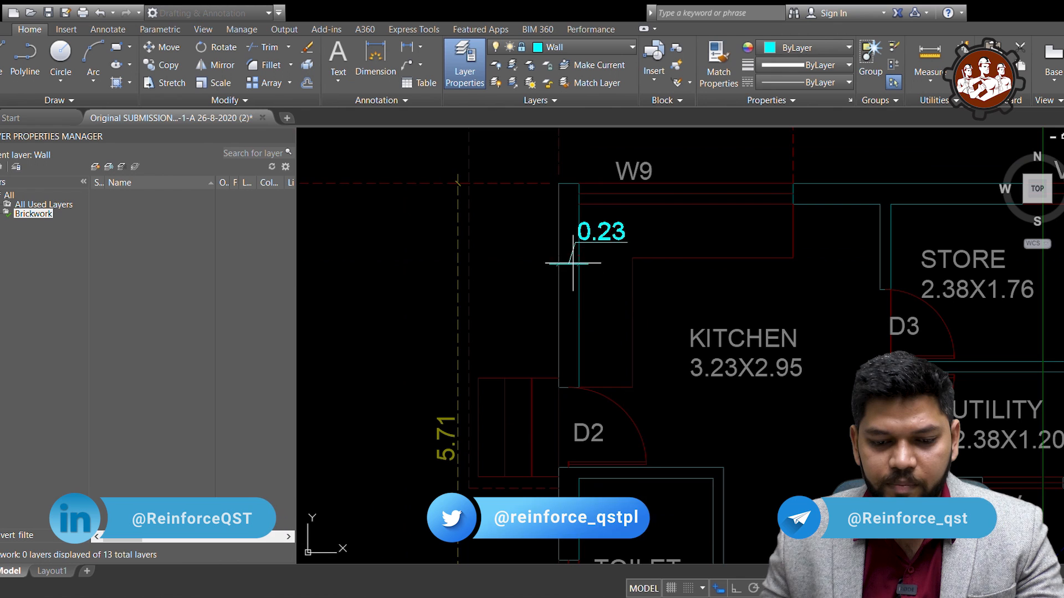
key("Escape")
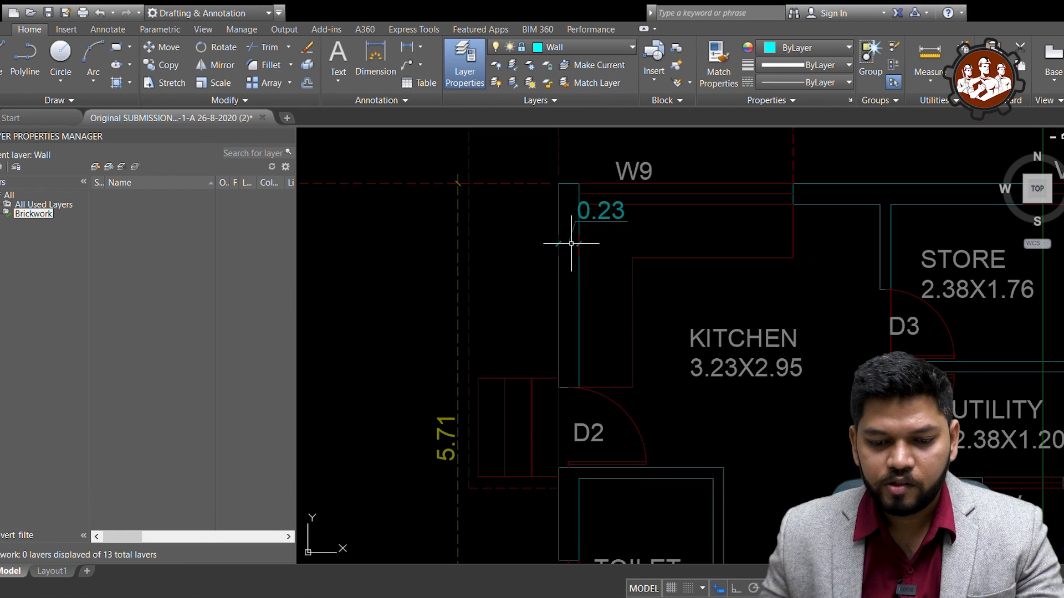
- Dimension the thickness of the partition wall between the 3.23X2.95 kitchen and the 2.38X1.76 store
middle_click_drag(831, 238, 577, 240)
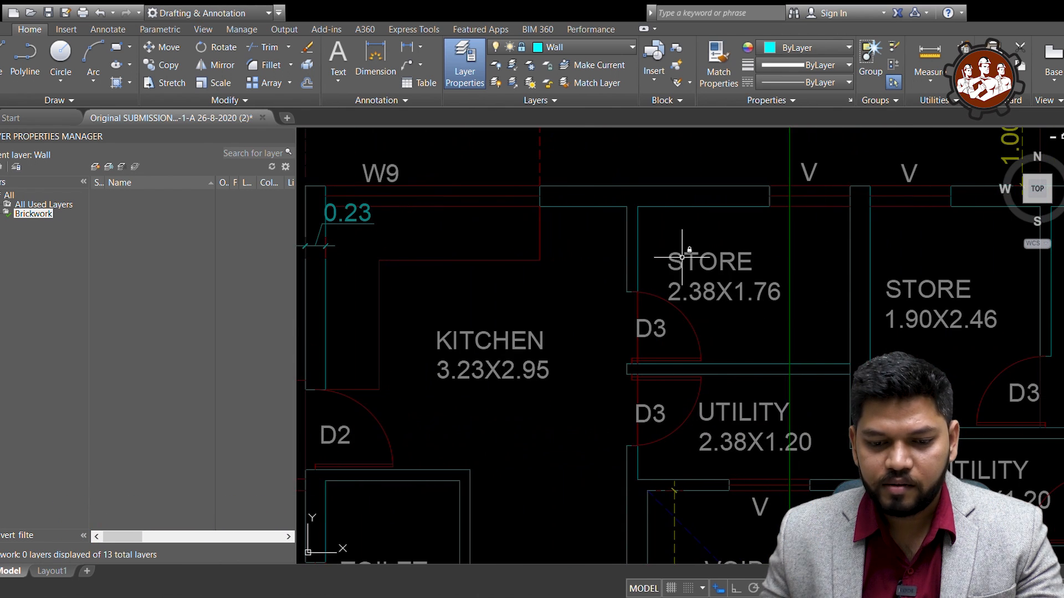
scroll(641, 244, "up", 2)
key("space")
left_click(611, 255)
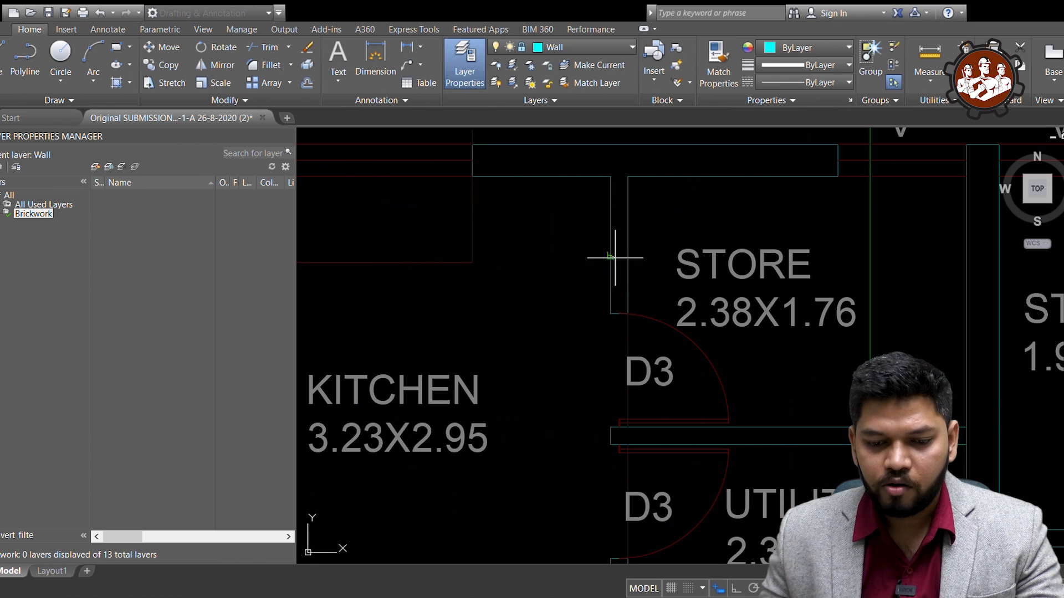
left_click(627, 255)
scroll(627, 255, "down", 2)
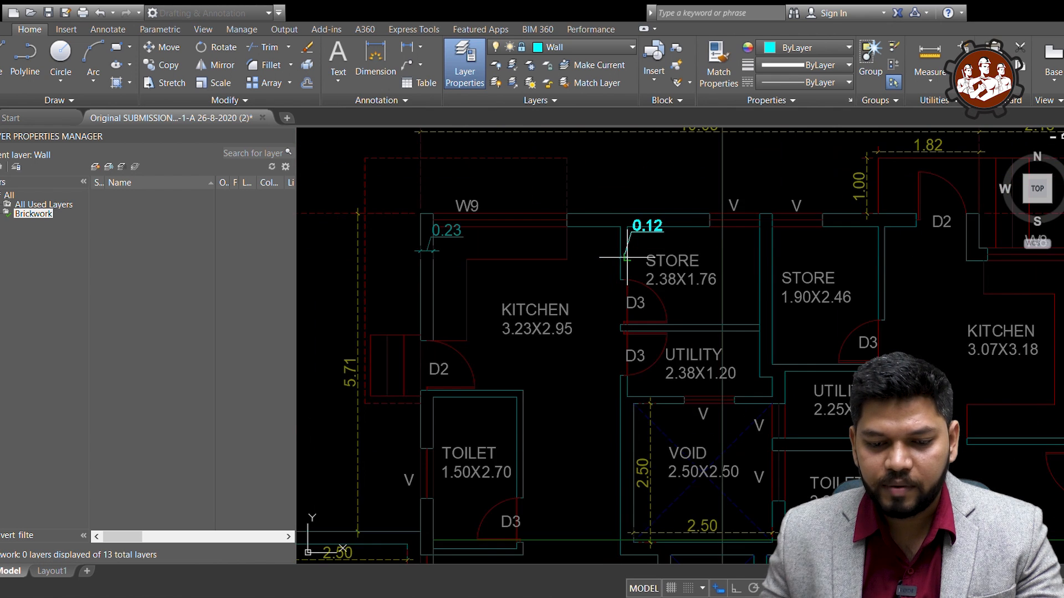
scroll(625, 256, "up", 1)
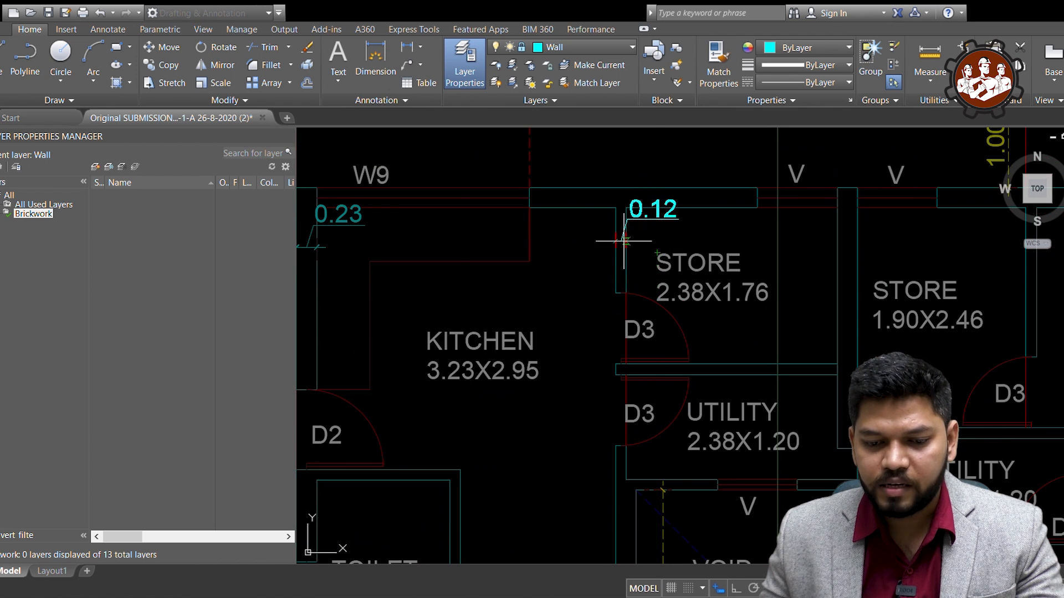
left_click(622, 248)
scroll(588, 230, "up", 2)
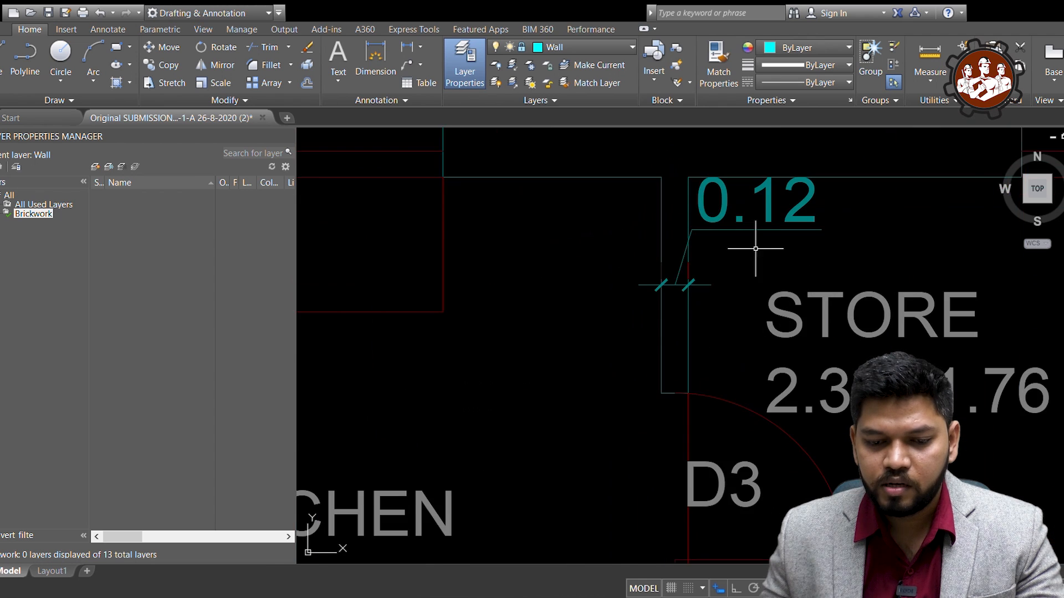
scroll(773, 256, "down", 3)
scroll(668, 260, "up", 1)
scroll(543, 231, "down", 3)
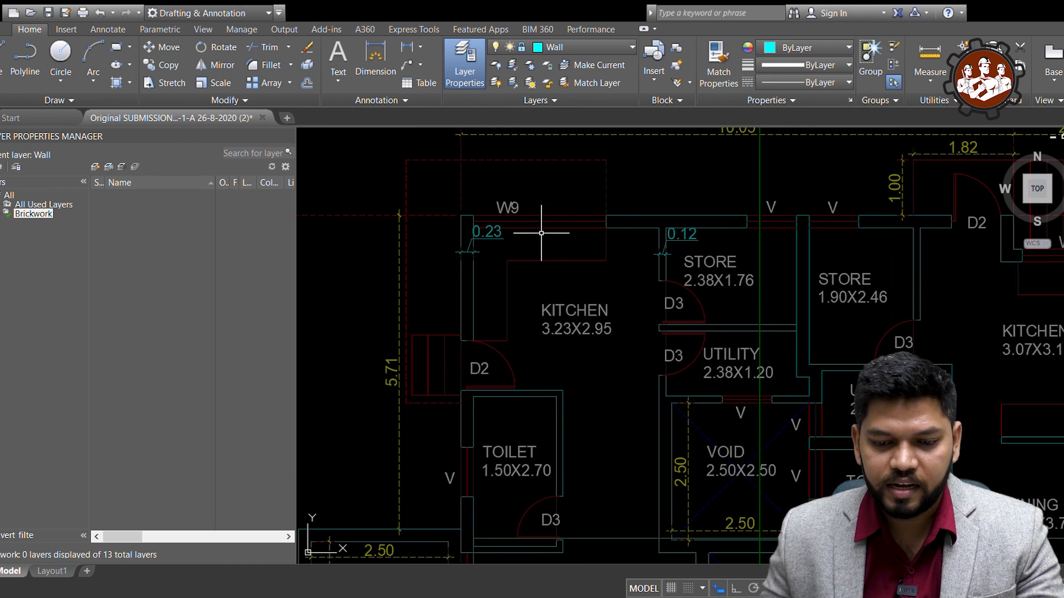
scroll(599, 249, "up", 1)
scroll(523, 245, "up", 2)
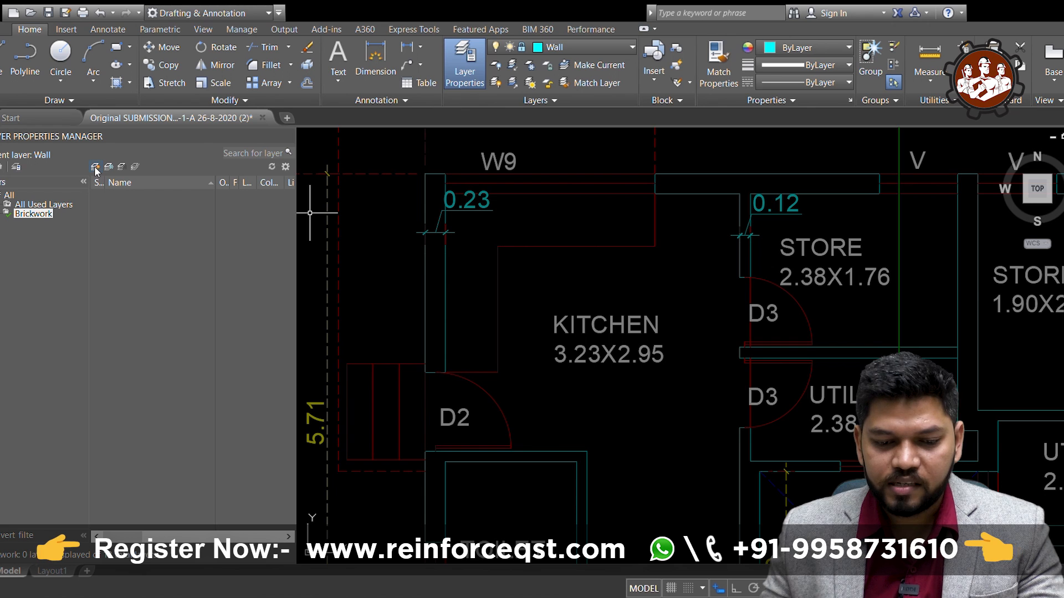
- Create a layer named 230mm Thick BW in the Brickwork group filter
left_click(95, 168)
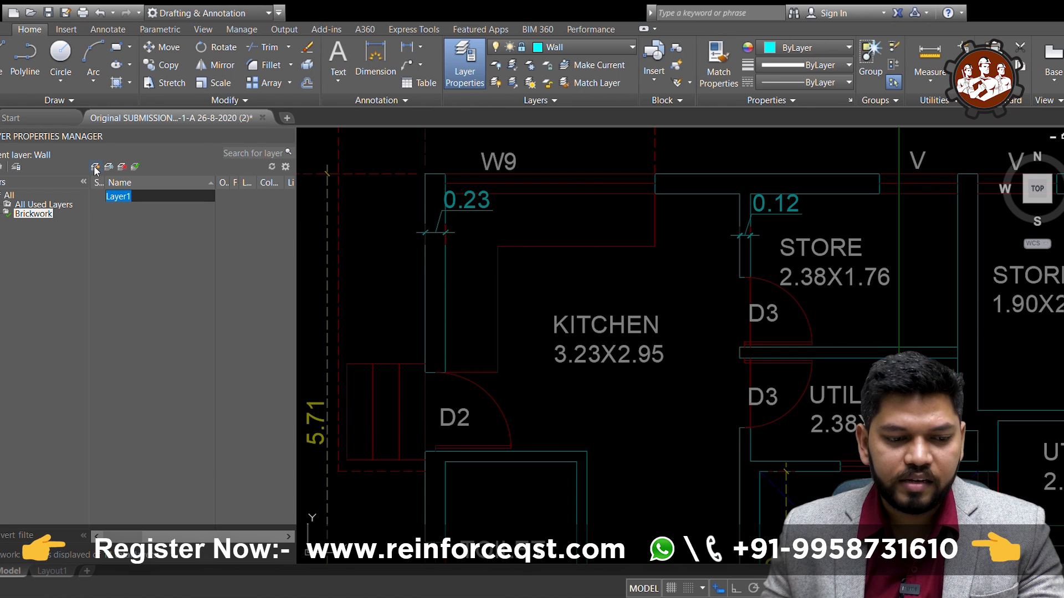
type("2")
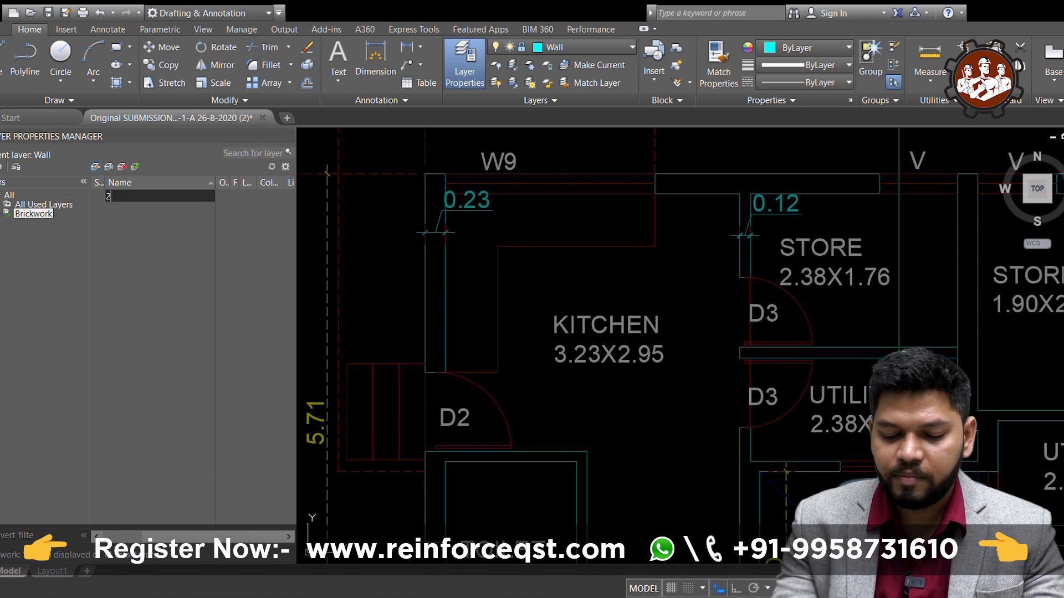
type("30mm Thick BW")
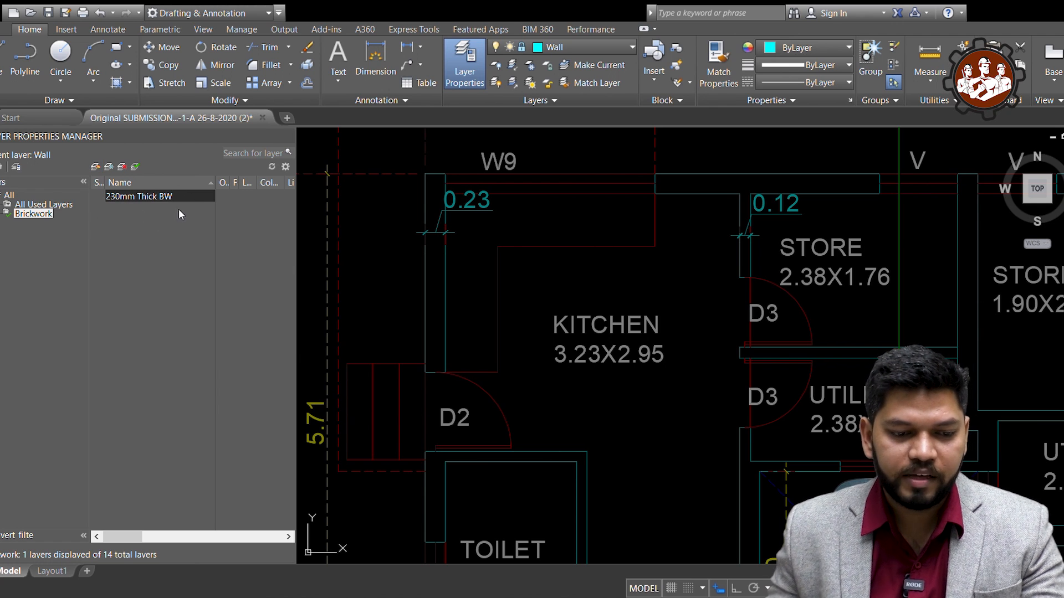
key("Escape")
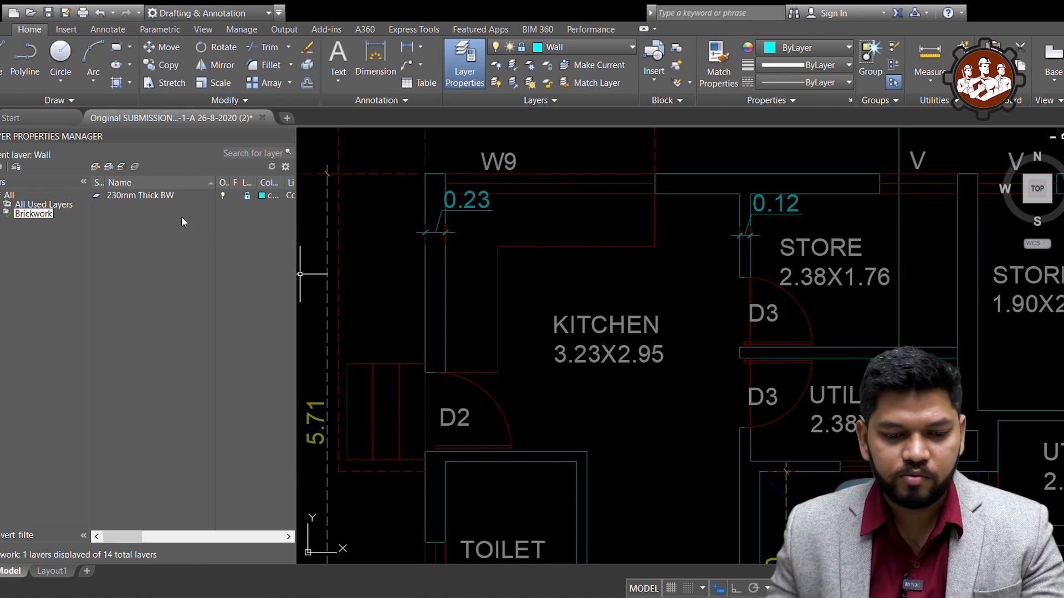
- Make the 230mm Thick BW layer current and set its colour to 51
double_click(97, 196)
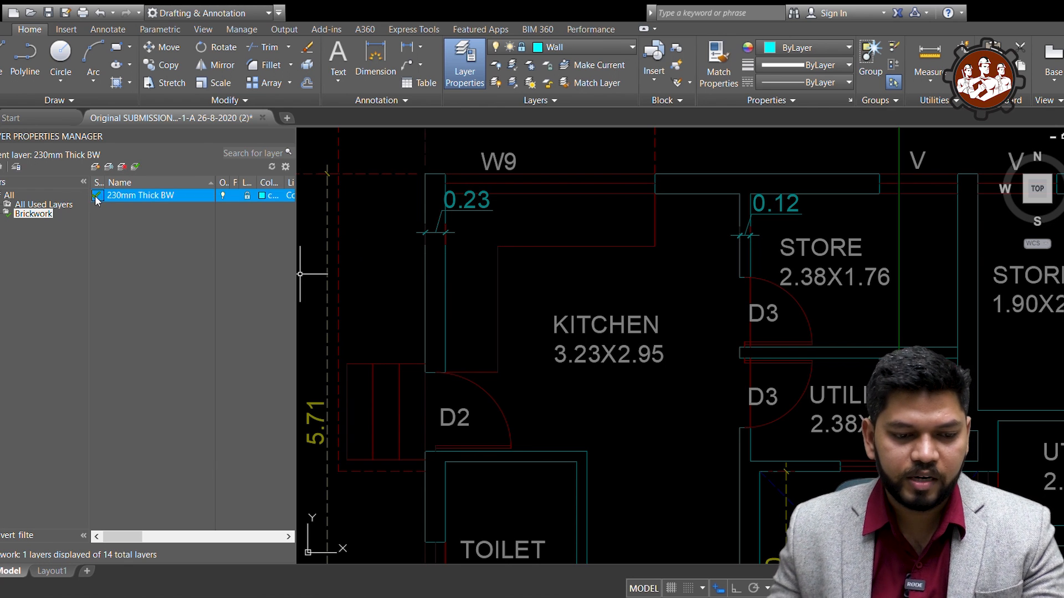
left_click(262, 198)
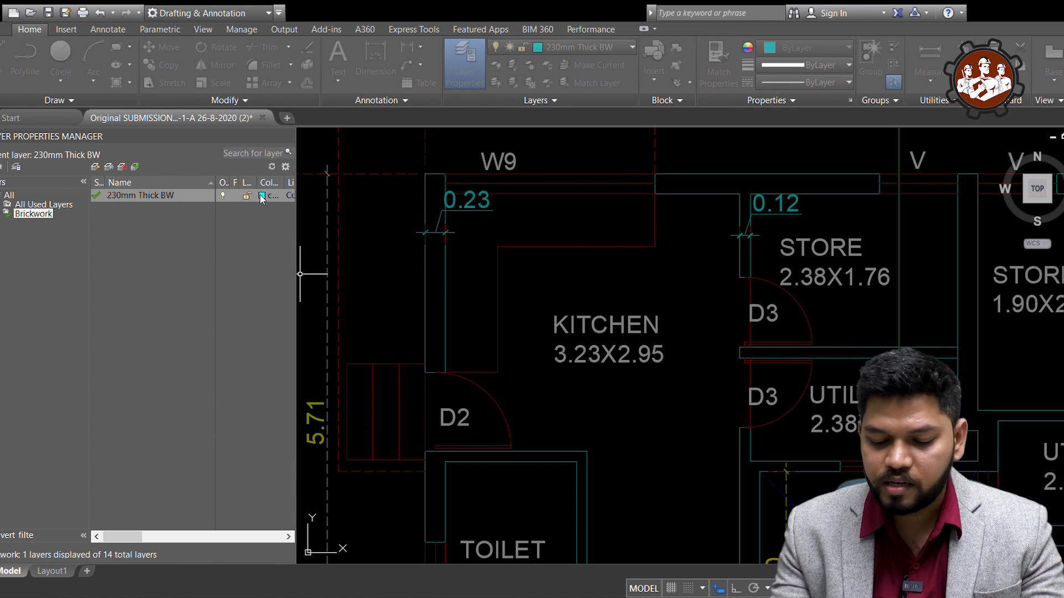
key("Return")
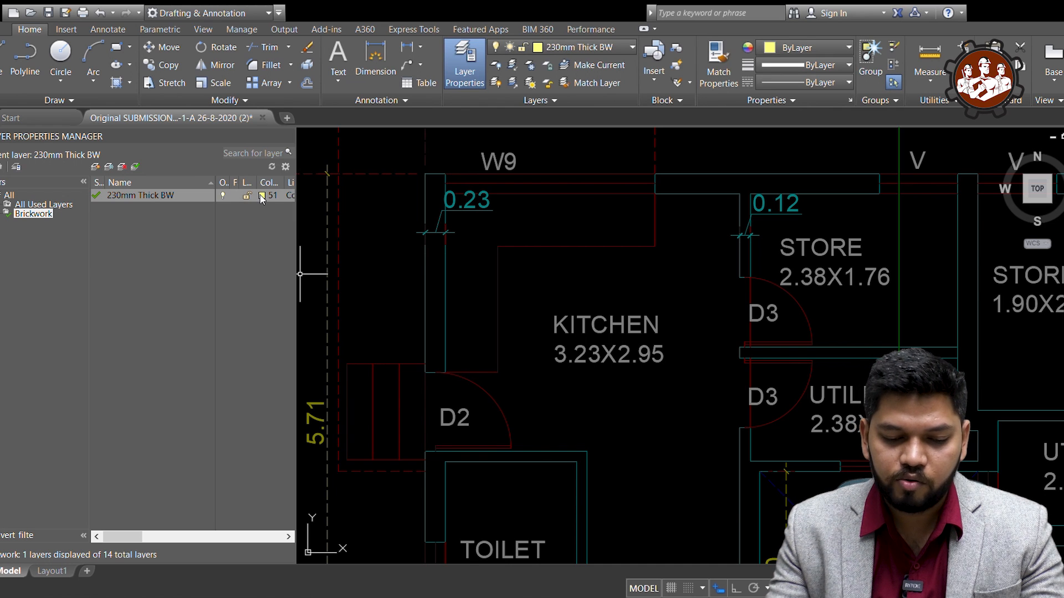
- Add a second layer named 115mm Thick BW to the Brickwork group filter
left_click(96, 168)
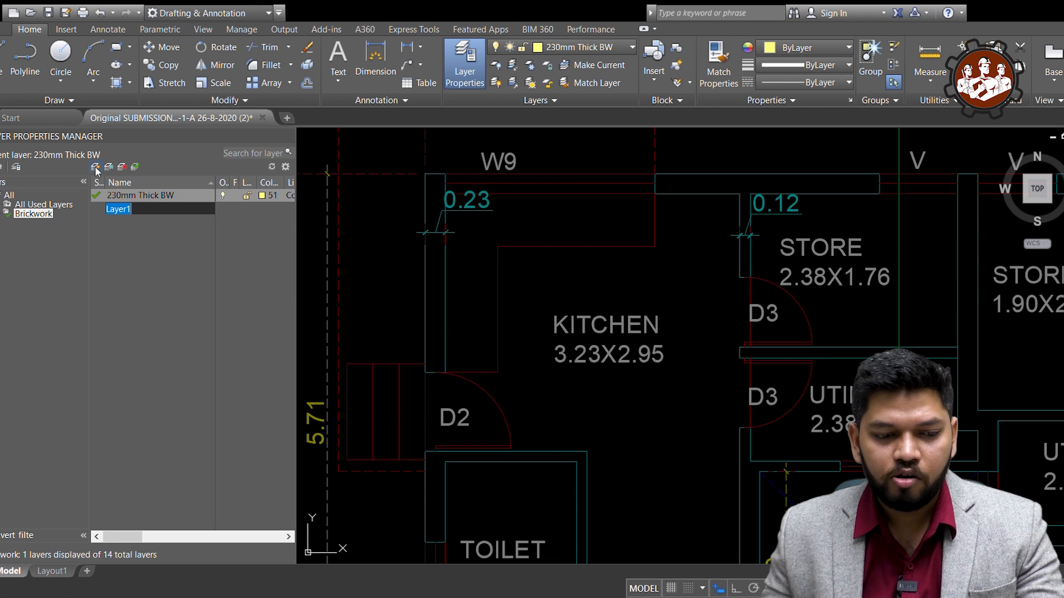
type("115mm T")
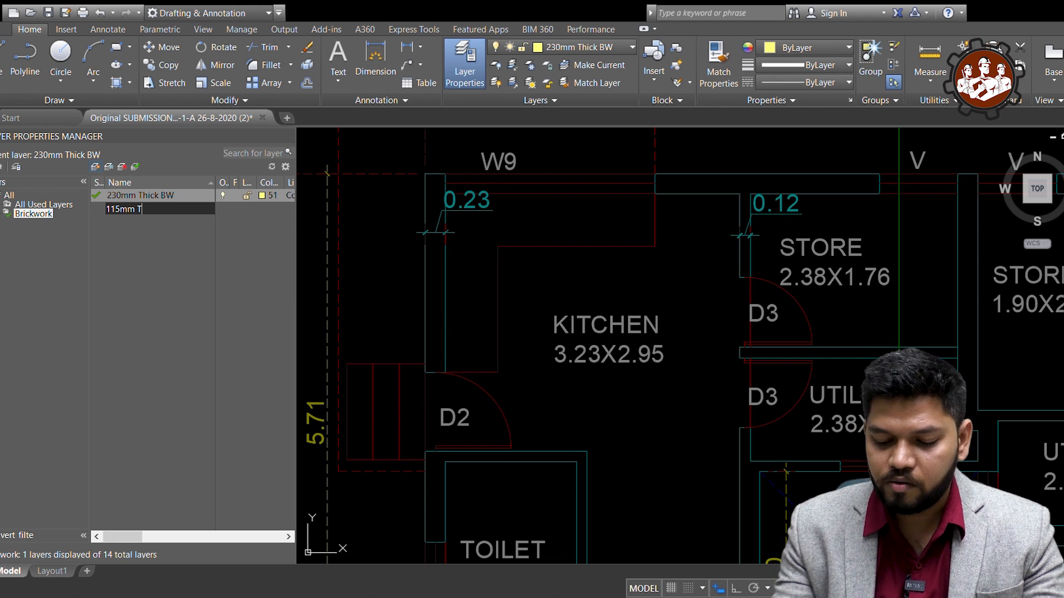
type("hick B")
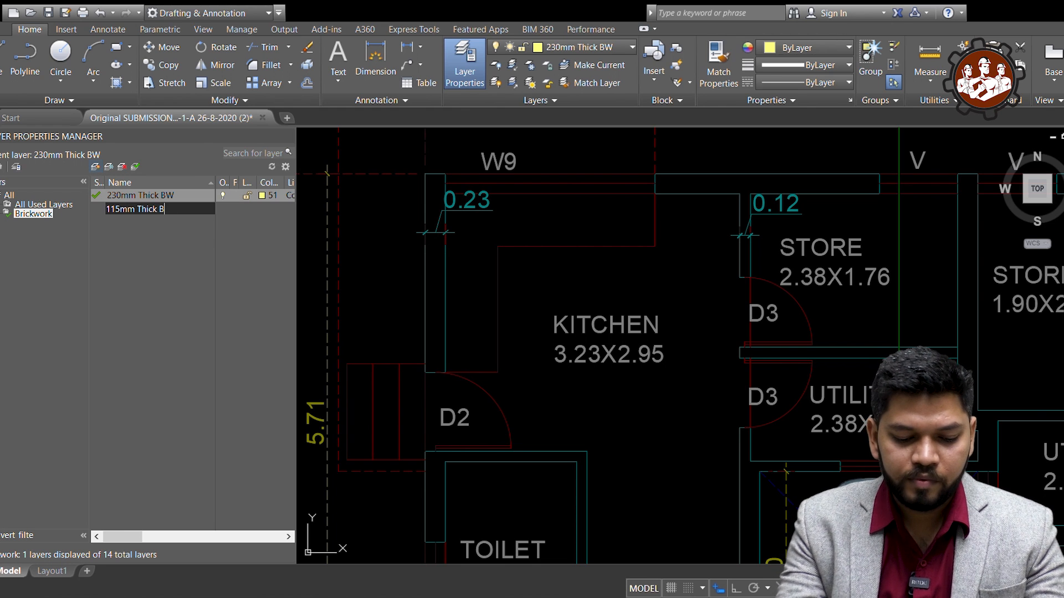
key("Return")
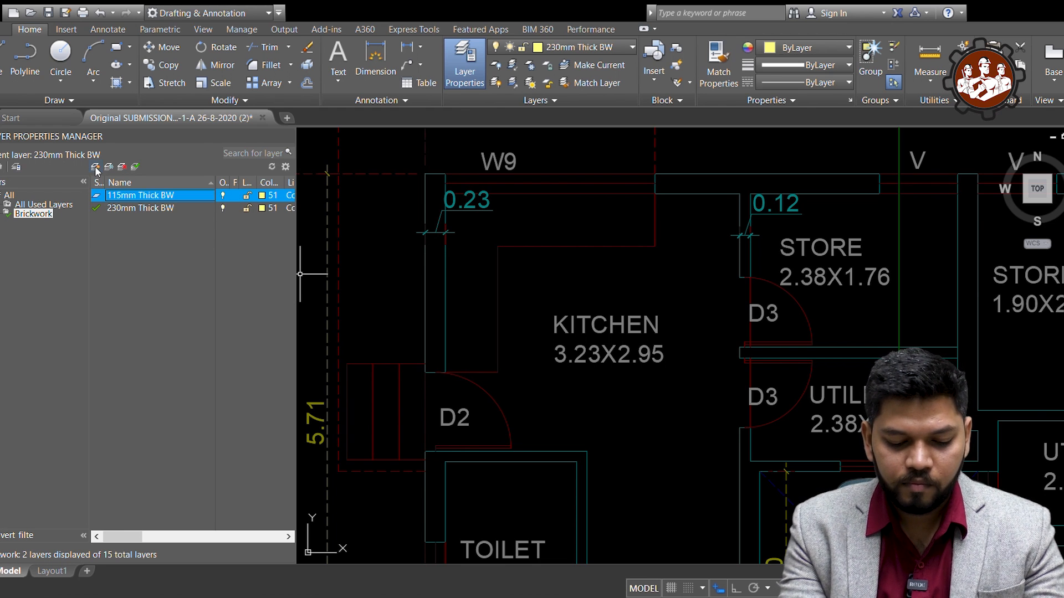
- Set the 115mm Thick BW layer's colour to green, and make the 230mm Thick BW layer current
double_click(95, 198)
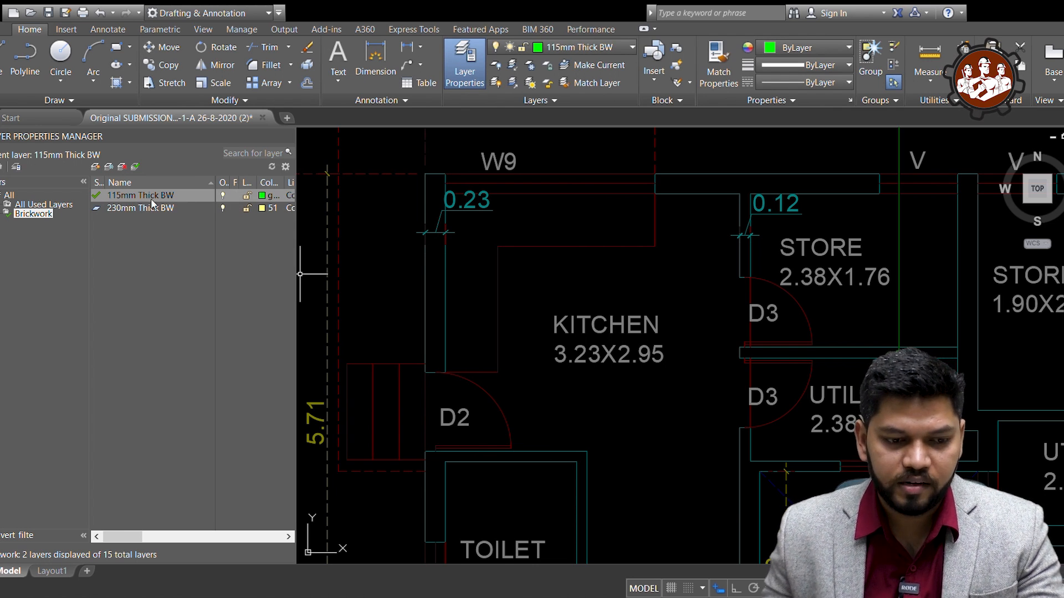
double_click(95, 211)
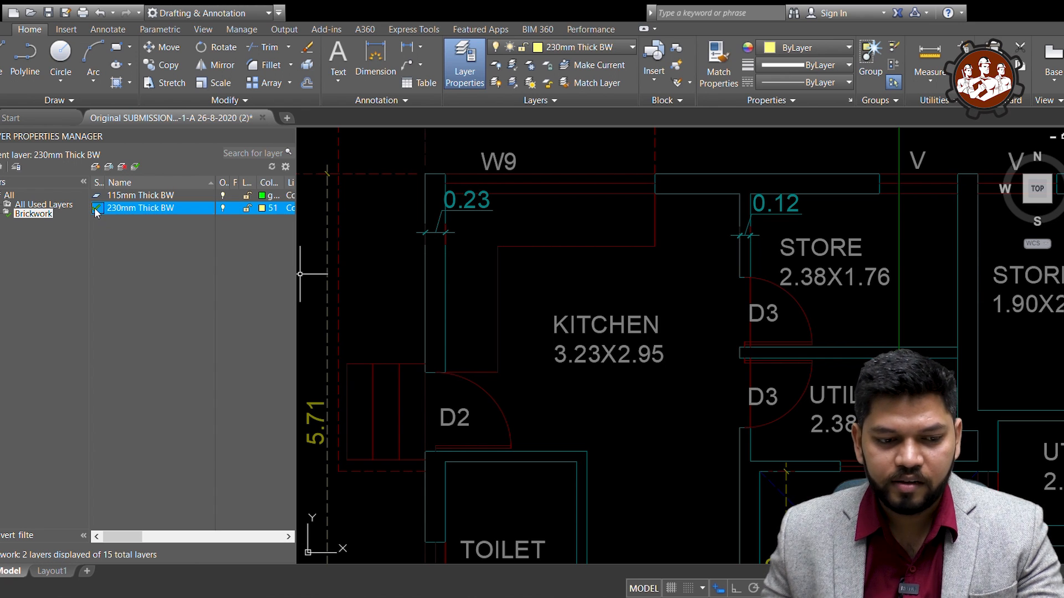
scroll(681, 309, "down", 5)
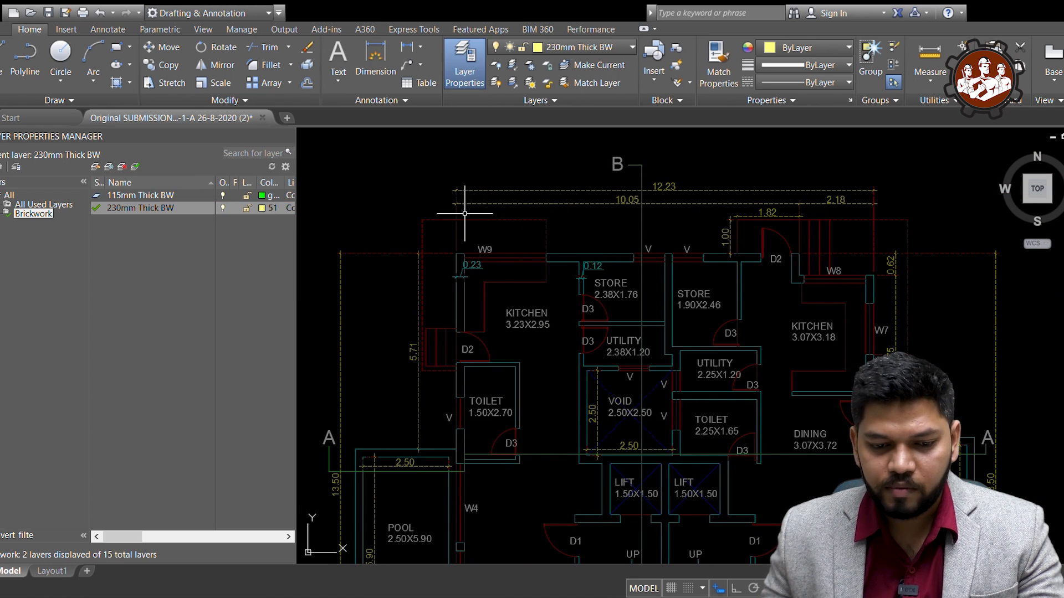
middle_click_drag(637, 448, 654, 417)
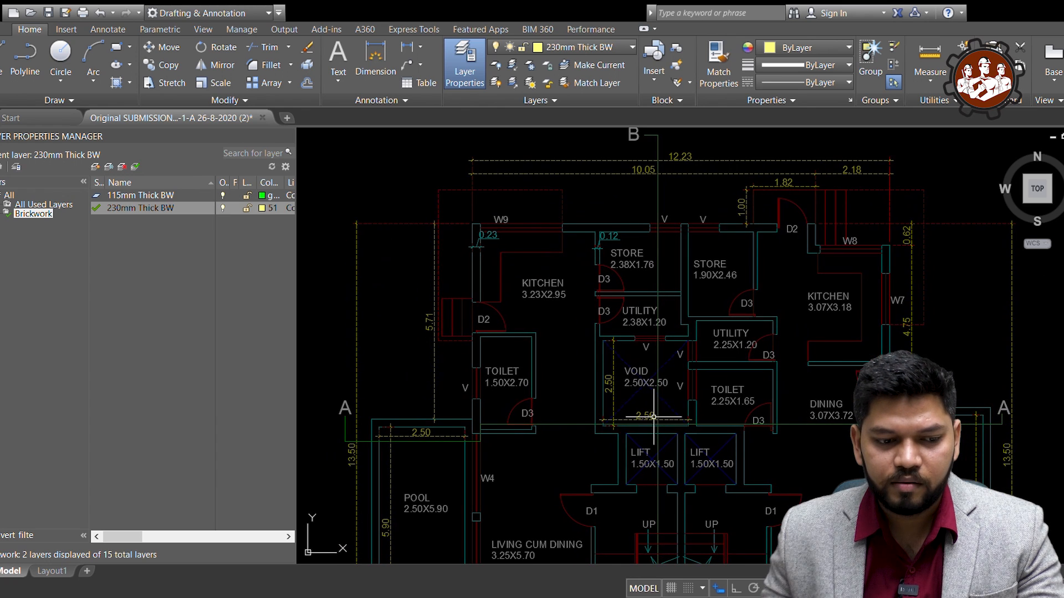
left_click(103, 208)
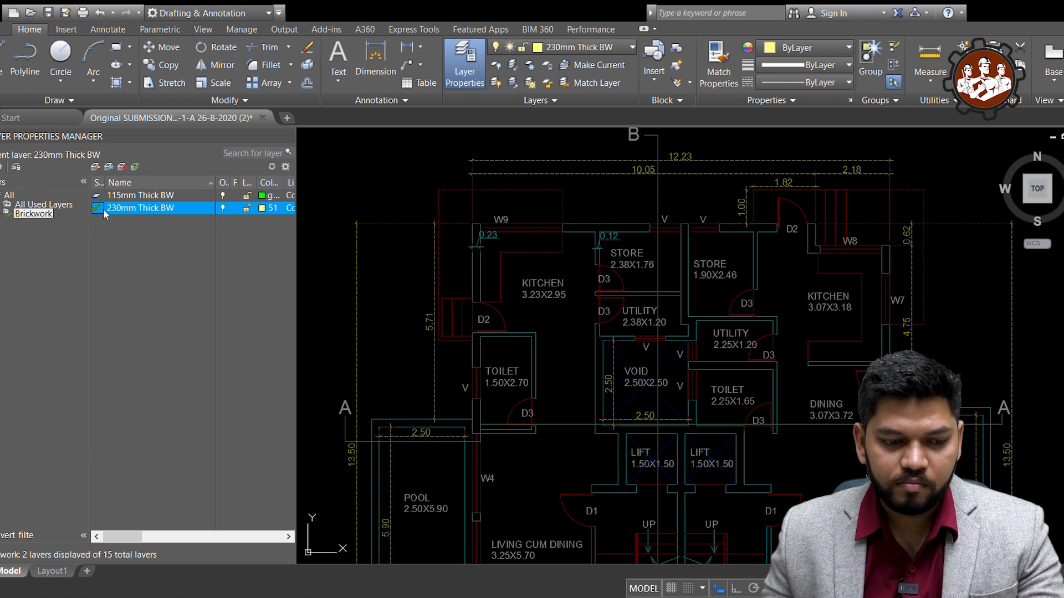
- Trace the outer wall beside the 3.23X2.95 kitchen and 1.50X2.70 toilet with a polyline, from its upper corner to the toilet's lower corner
scroll(486, 435, "up", 2)
scroll(555, 459, "down", 2)
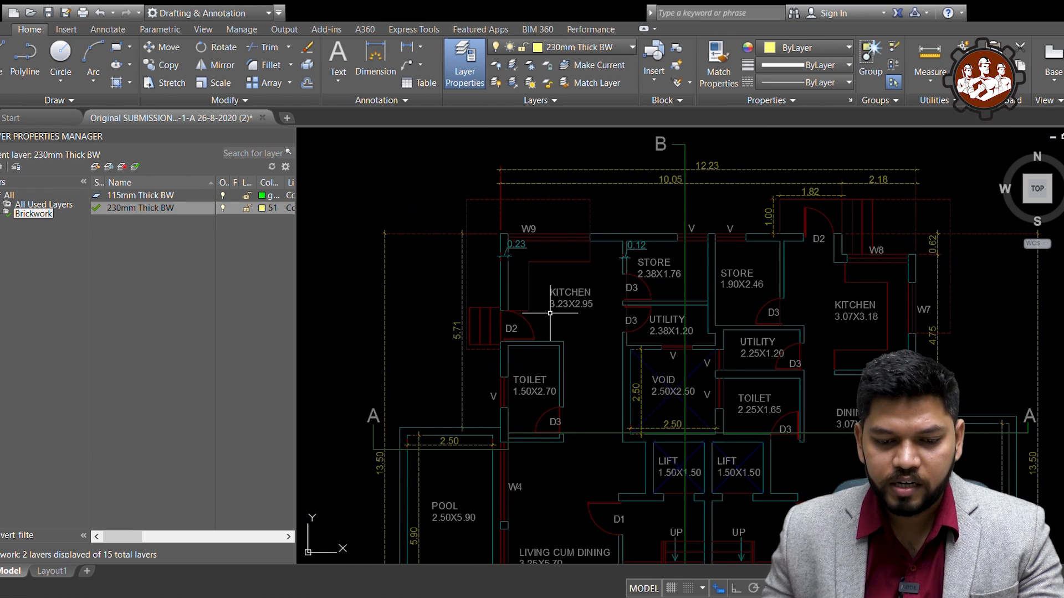
scroll(495, 232, "up", 3)
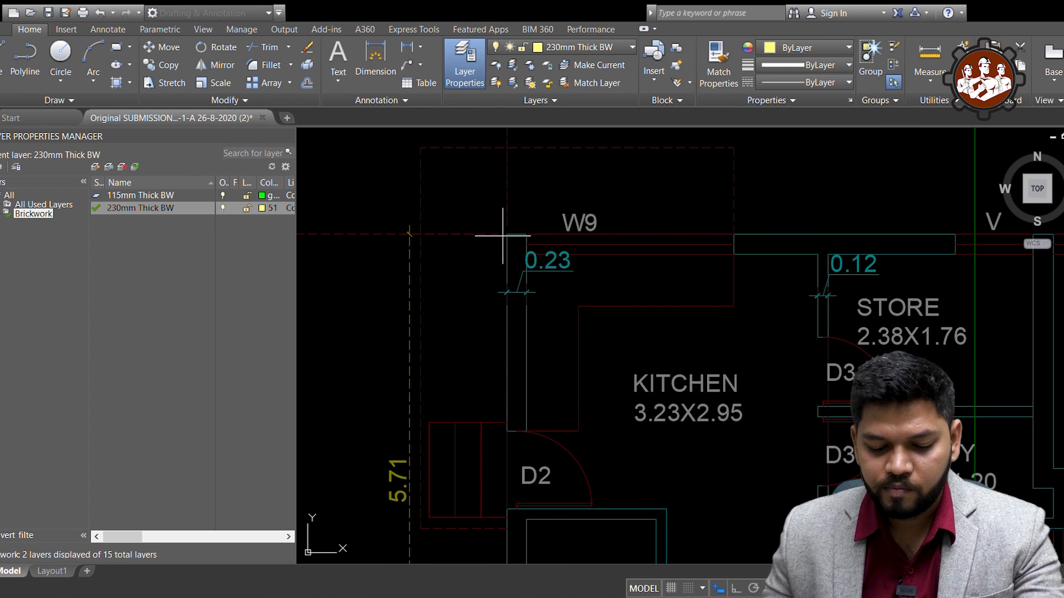
scroll(509, 238, "down", 3)
left_click(510, 240)
scroll(512, 447, "up", 3)
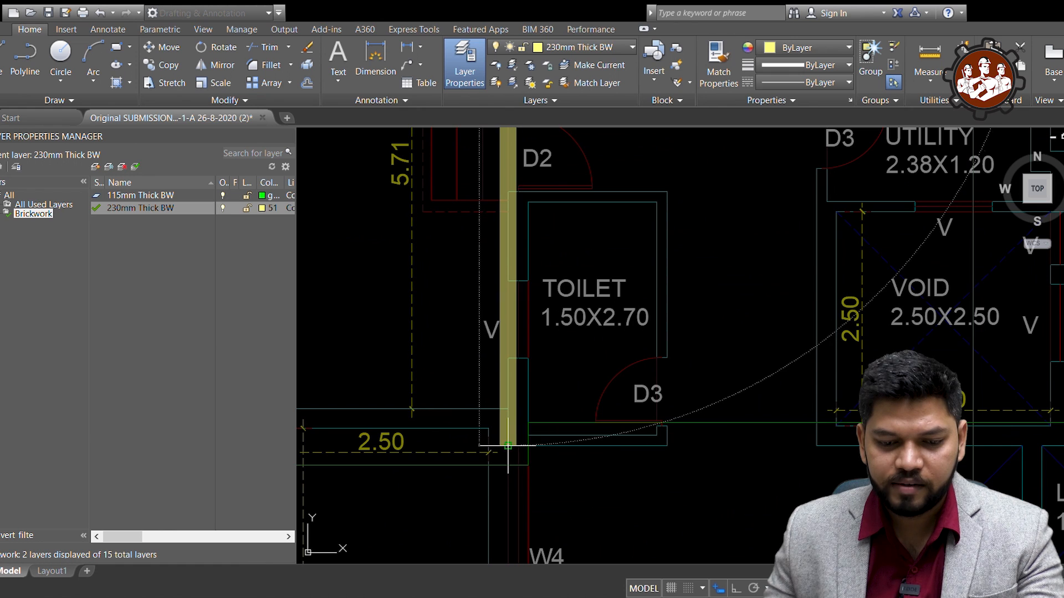
left_click(508, 445)
scroll(508, 445, "down", 4)
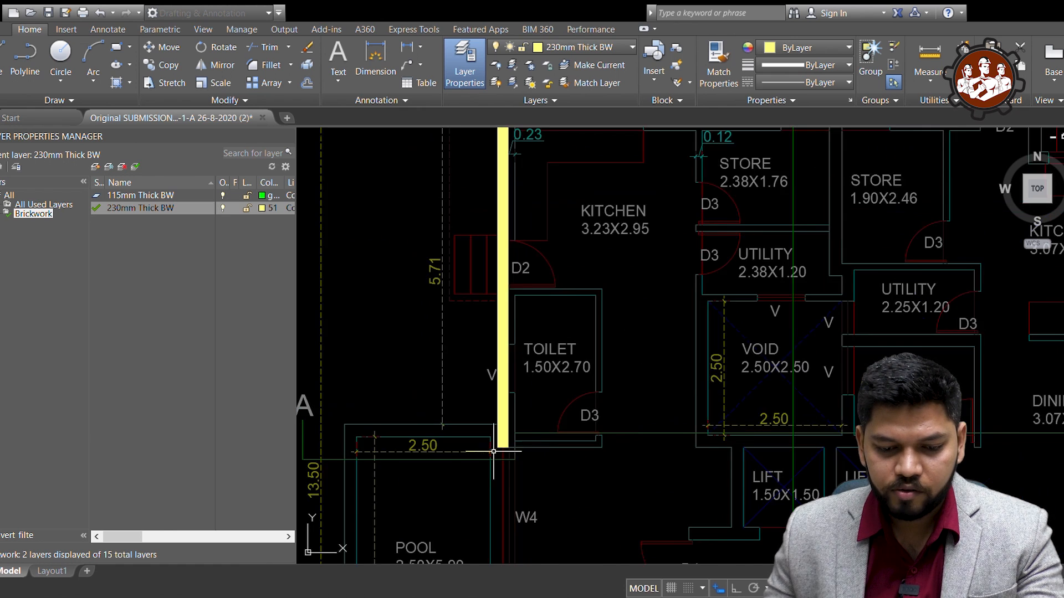
scroll(502, 420, "up", 4)
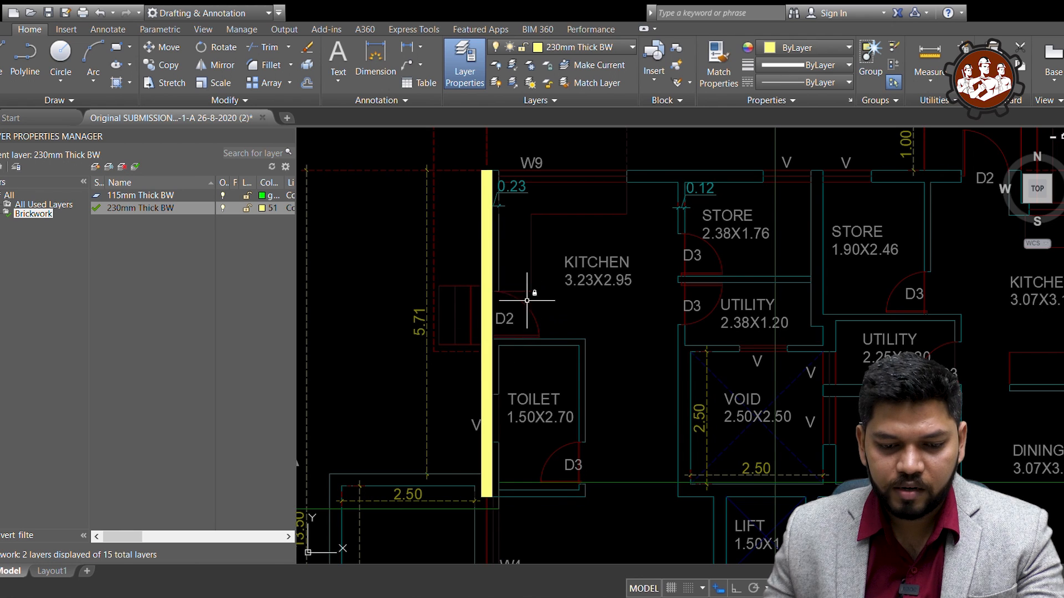
left_click(475, 424)
key("Escape")
scroll(488, 413, "down", 2)
- Create a layer named 230mm Thick BW_Ded D2 in the Brickwork group filter, reusing the 230mm Thick BW name
left_click(164, 211)
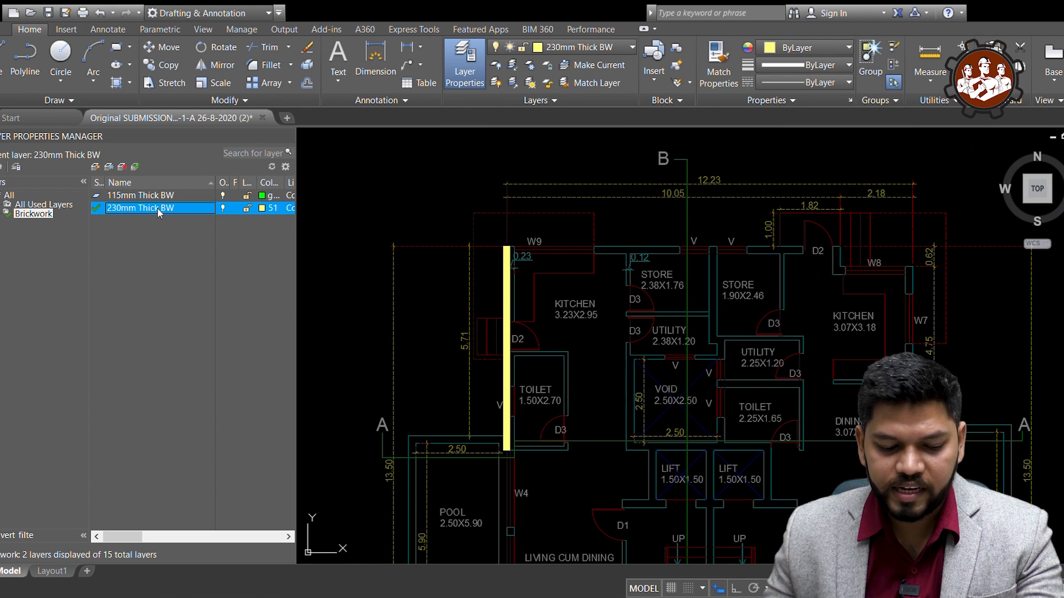
left_click(167, 213)
key("ctrl+c")
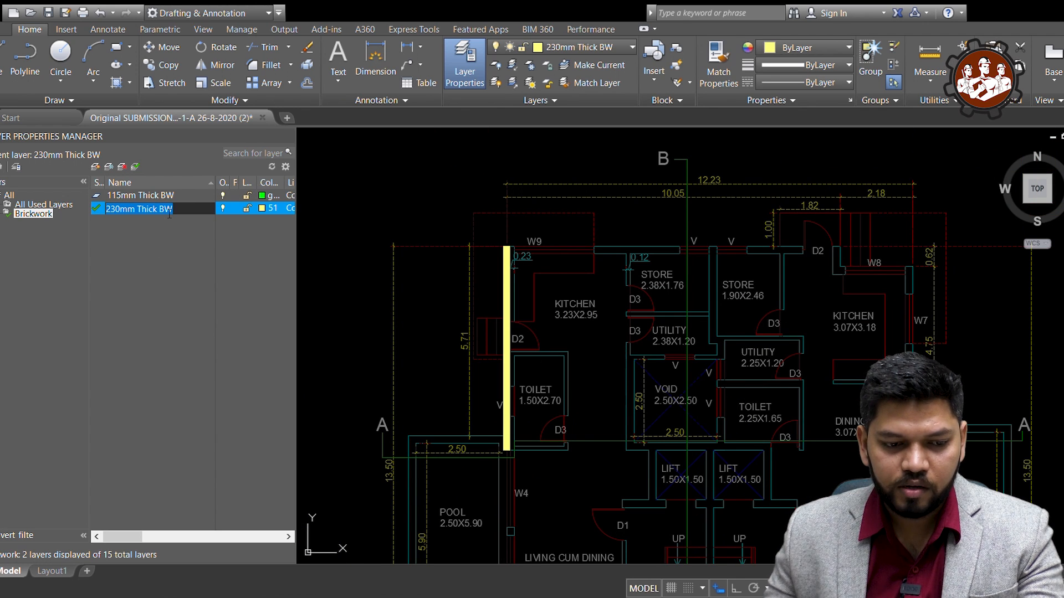
key("Return")
key("Return")
key("ctrl+v")
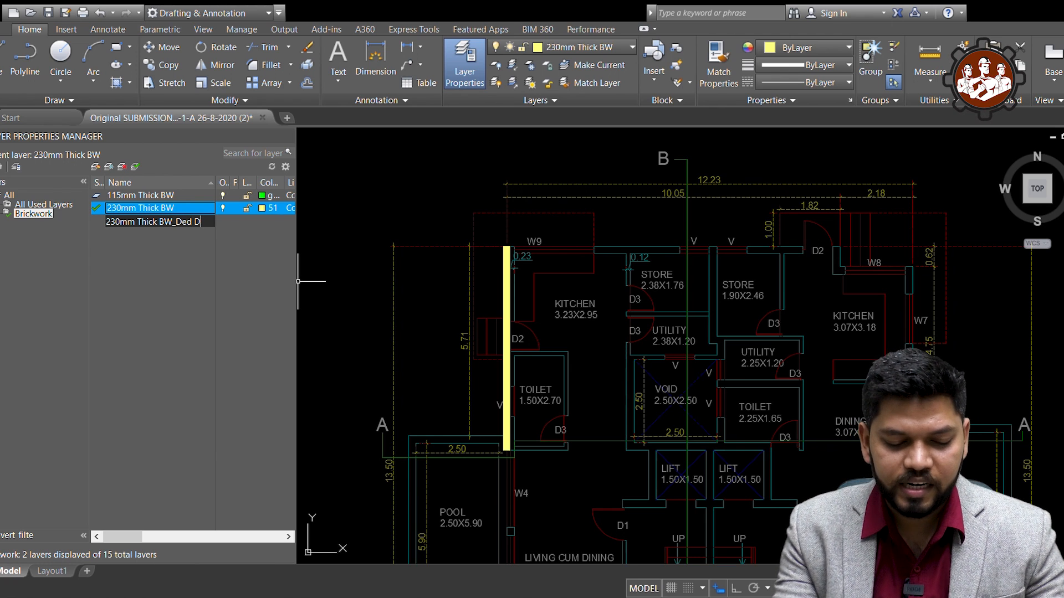
key("Return")
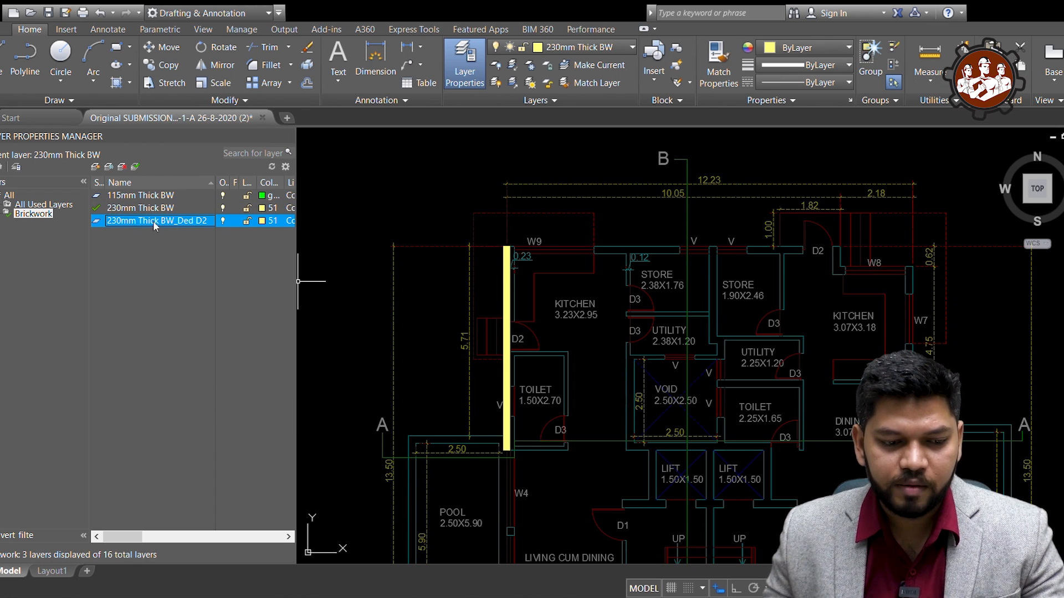
- Set the 230mm Thick BW_Ded D2 layer's colour to 20 and make it current
left_click(265, 222)
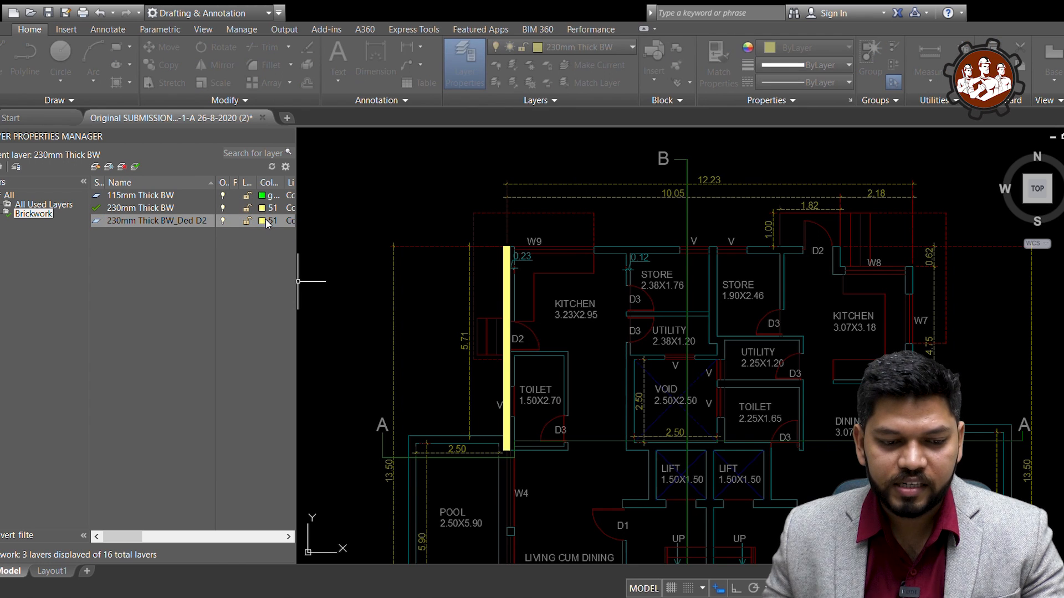
key("Return")
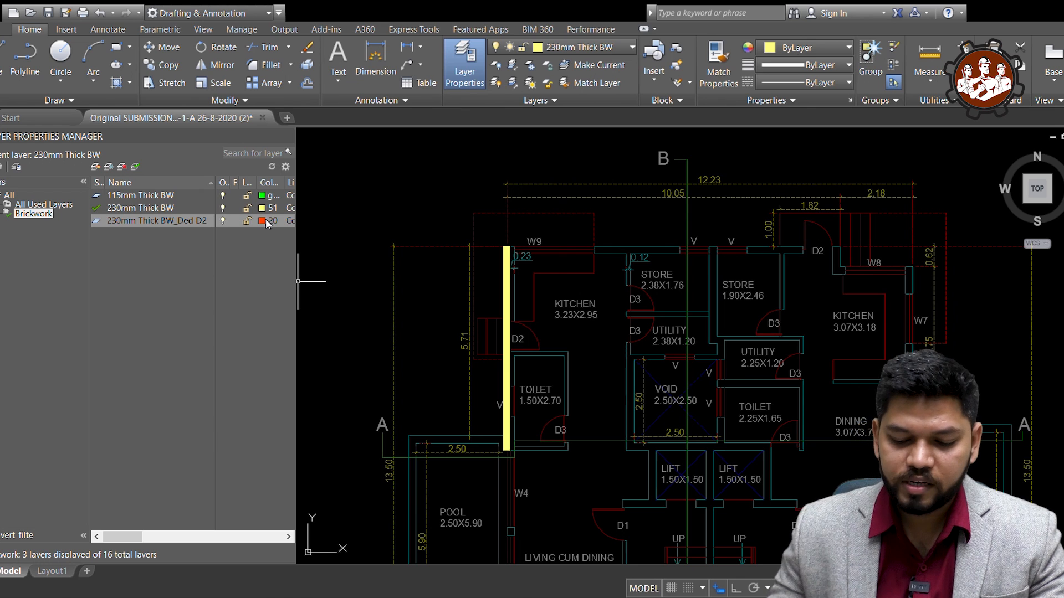
double_click(98, 223)
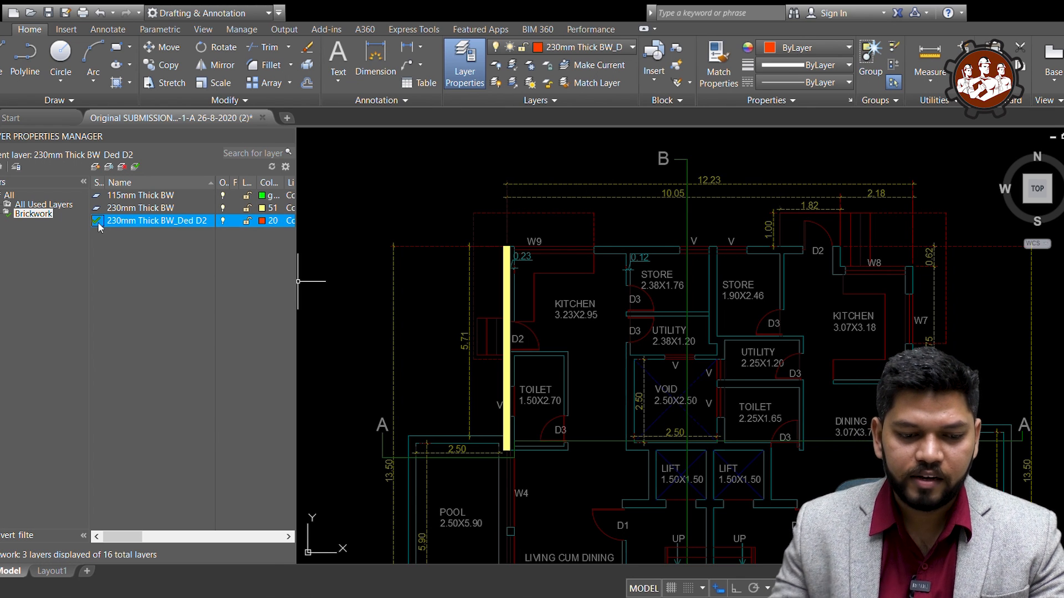
- Draw a polyline across the D2 door opening in the outer wall of the 3.23X2.95 kitchen
scroll(577, 356, "up", 4)
middle_click_drag(582, 358, 597, 385)
type("pl")
key("Return")
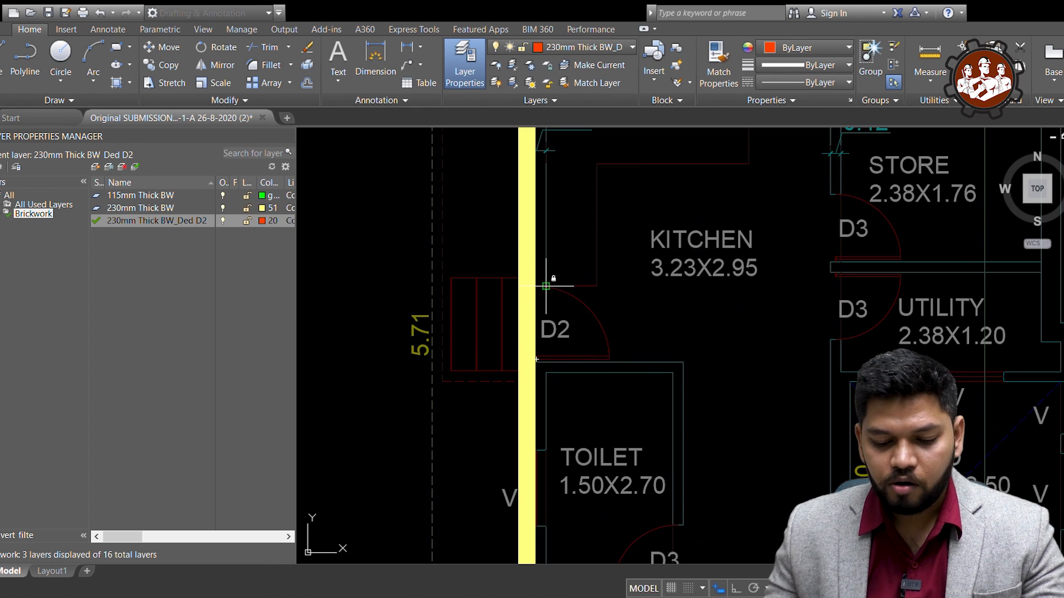
left_click(546, 286)
left_click(545, 361)
key("Return")
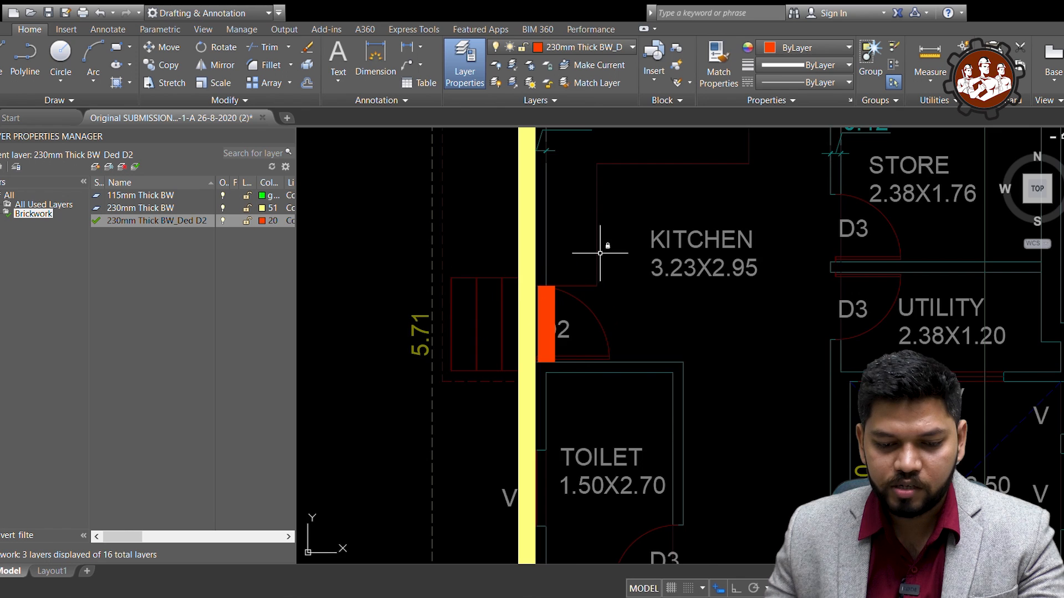
- Create a layer named 230mm Thick BW_Ded V from the D2 deduction layer and make it current
scroll(600, 253, "down", 5)
scroll(545, 317, "up", 5)
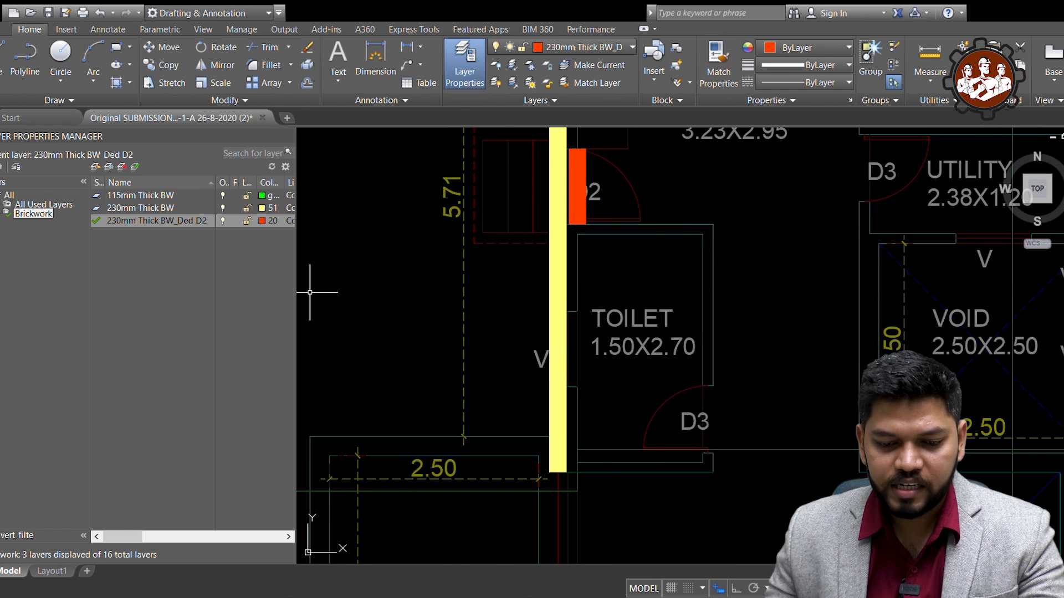
double_click(207, 225)
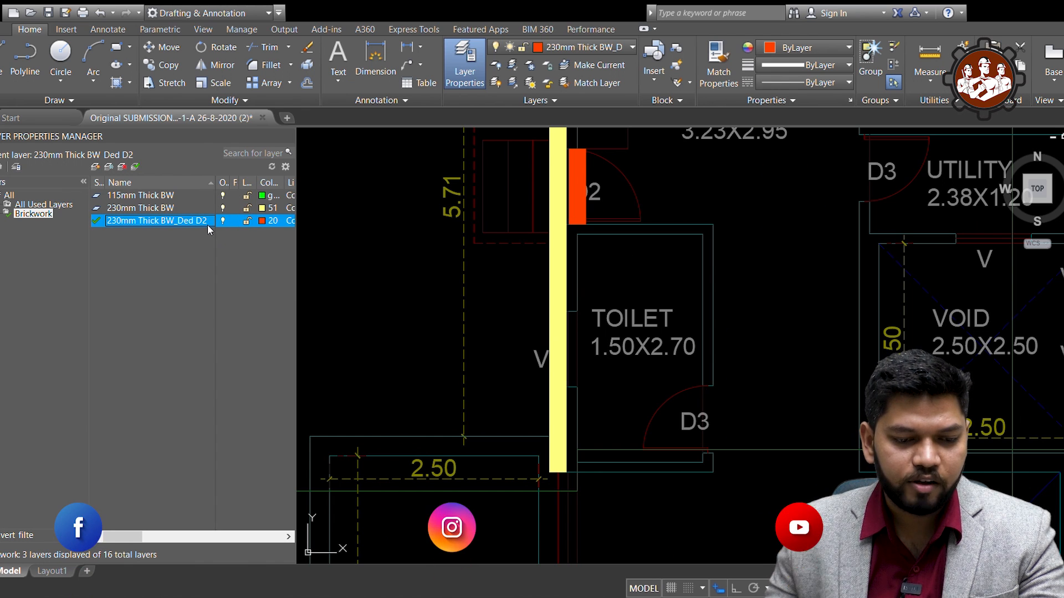
left_click(208, 224)
key("Return")
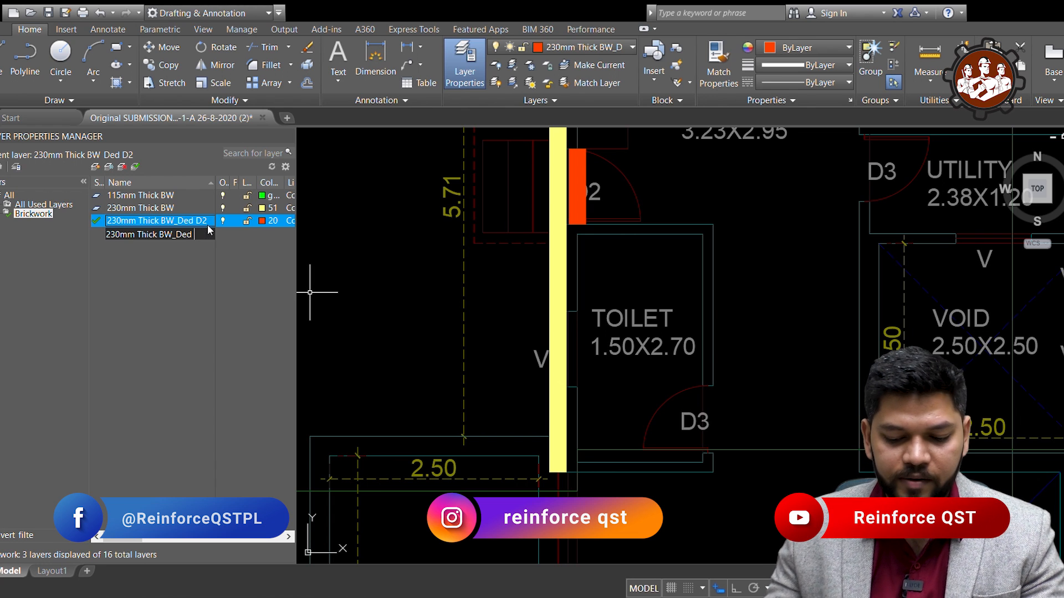
type("V")
key("Return")
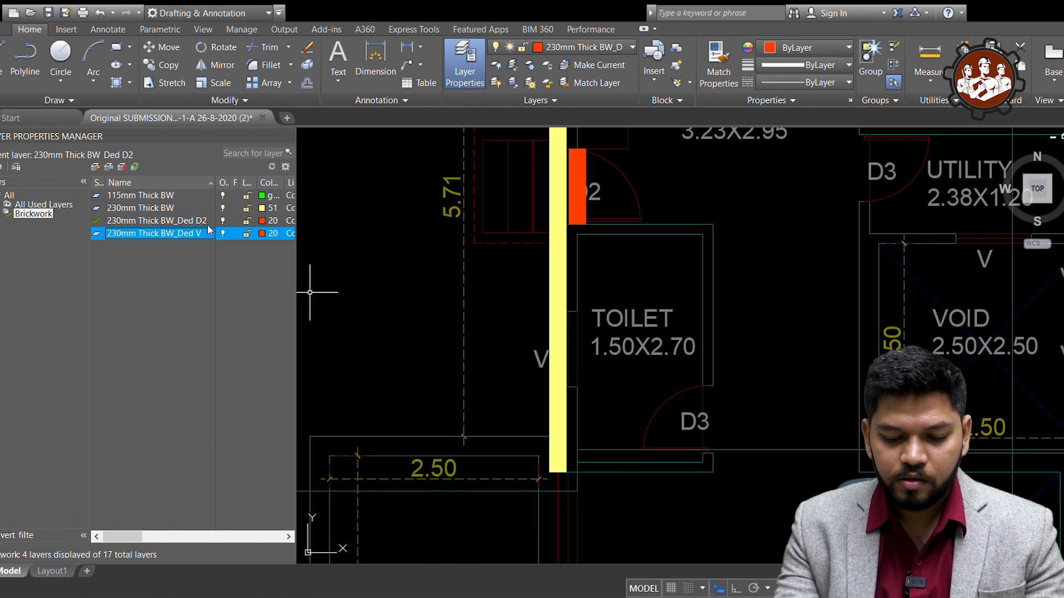
double_click(97, 233)
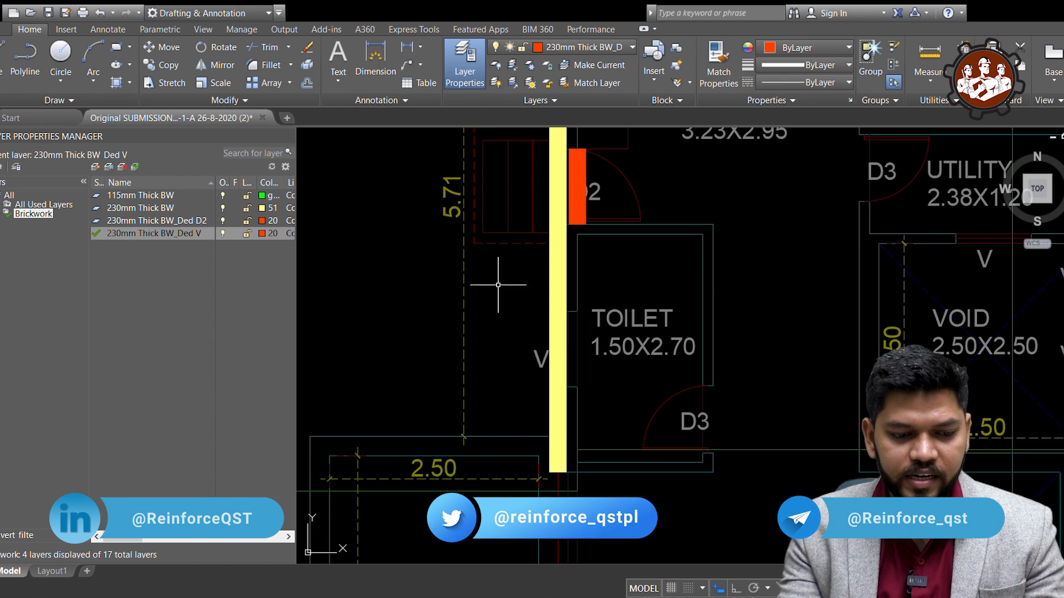
- Draw a polyline across the ventilator opening V in the outer wall of the 1.50X2.70 toilet
type("pl")
key("Return")
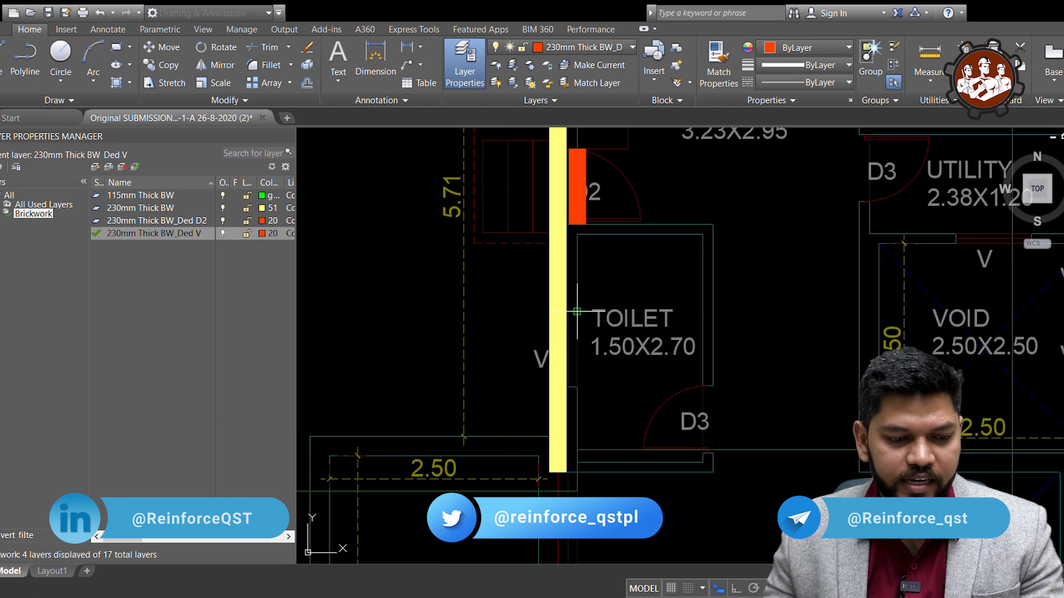
left_click(577, 311)
left_click(577, 386)
key("Return")
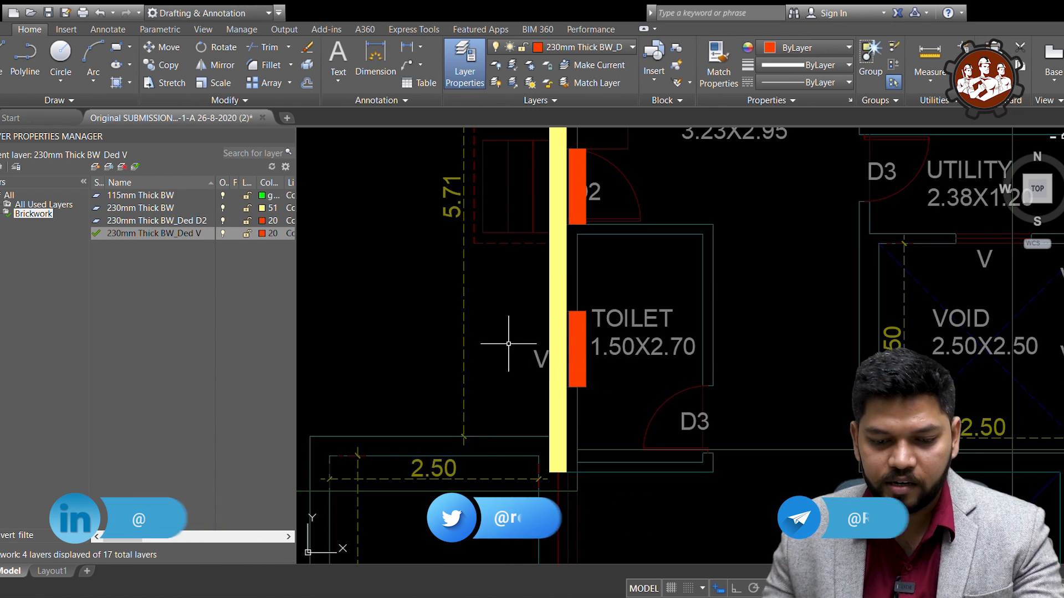
- On the 230mm Thick BW layer, trace the upper outer wall with a polyline from the 3.23X2.95 kitchen's inner corner to the corner beyond D2
scroll(508, 343, "down", 4)
middle_click_drag(500, 247, 480, 305)
middle_click_drag(842, 267, 783, 277)
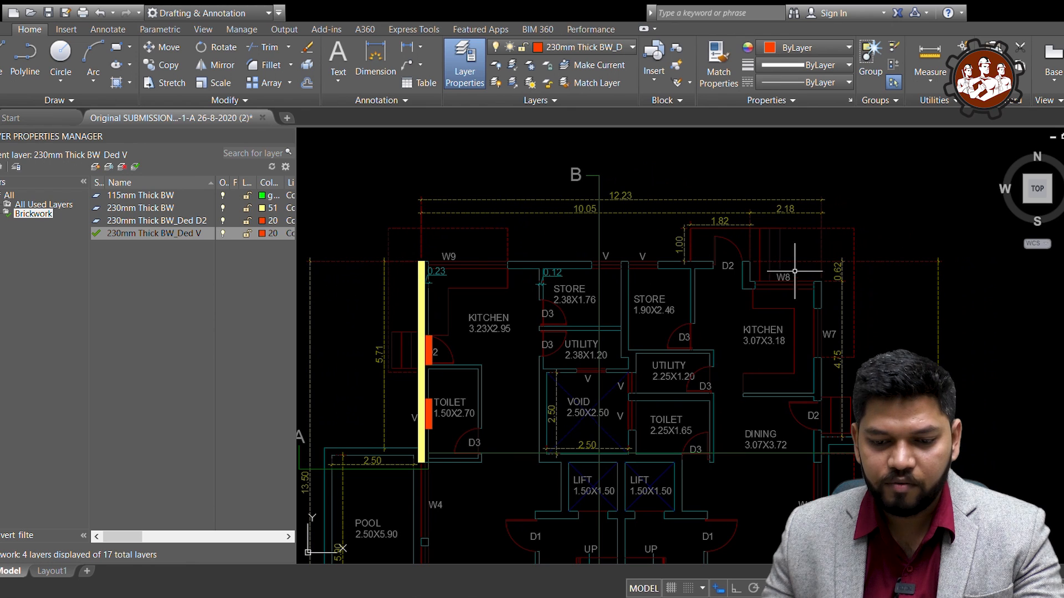
double_click(98, 208)
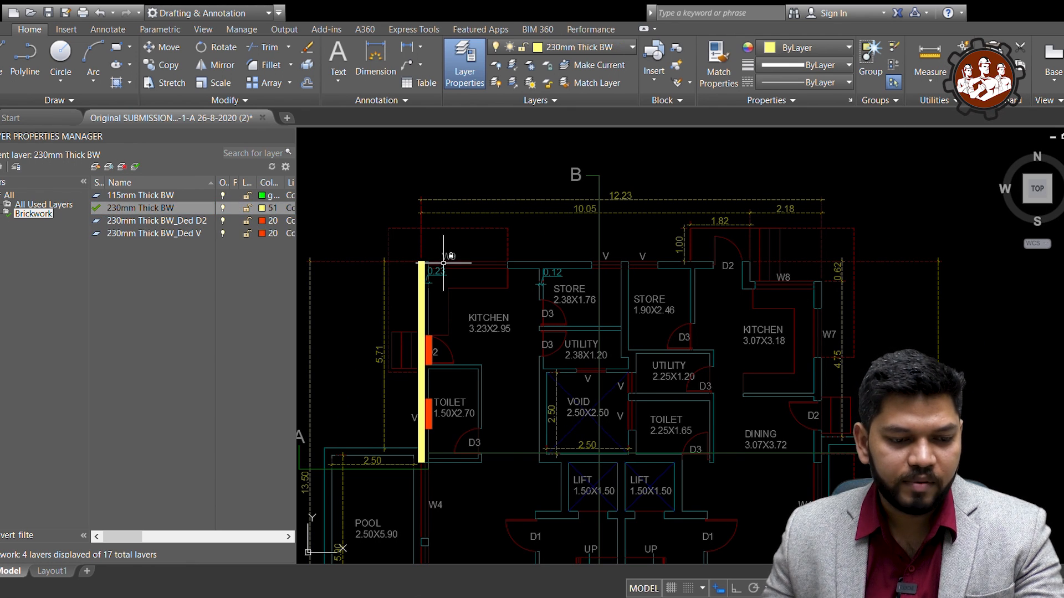
scroll(406, 269, "up", 4)
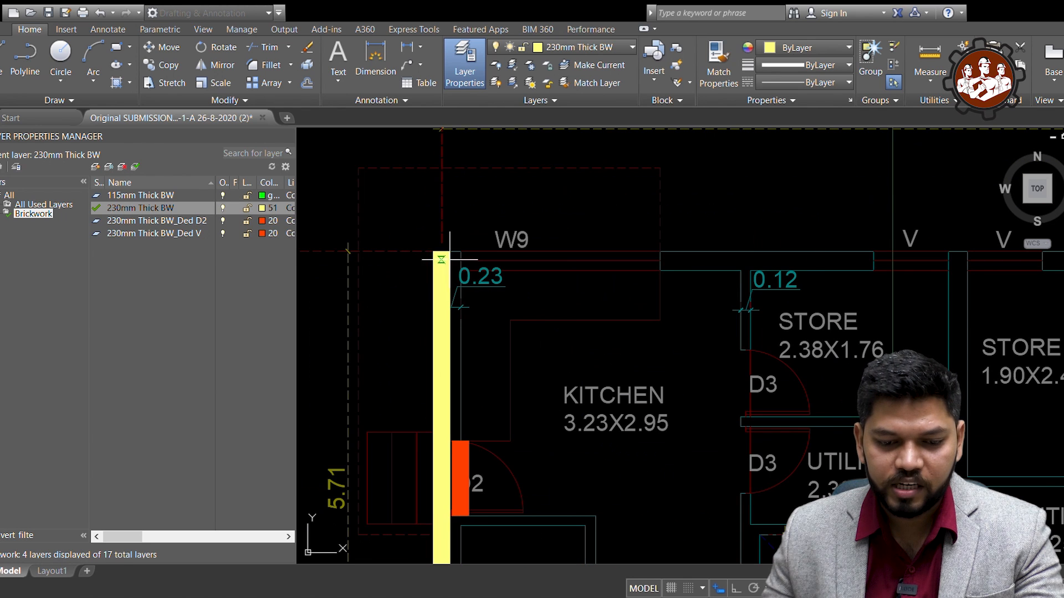
scroll(451, 239, "down", 5)
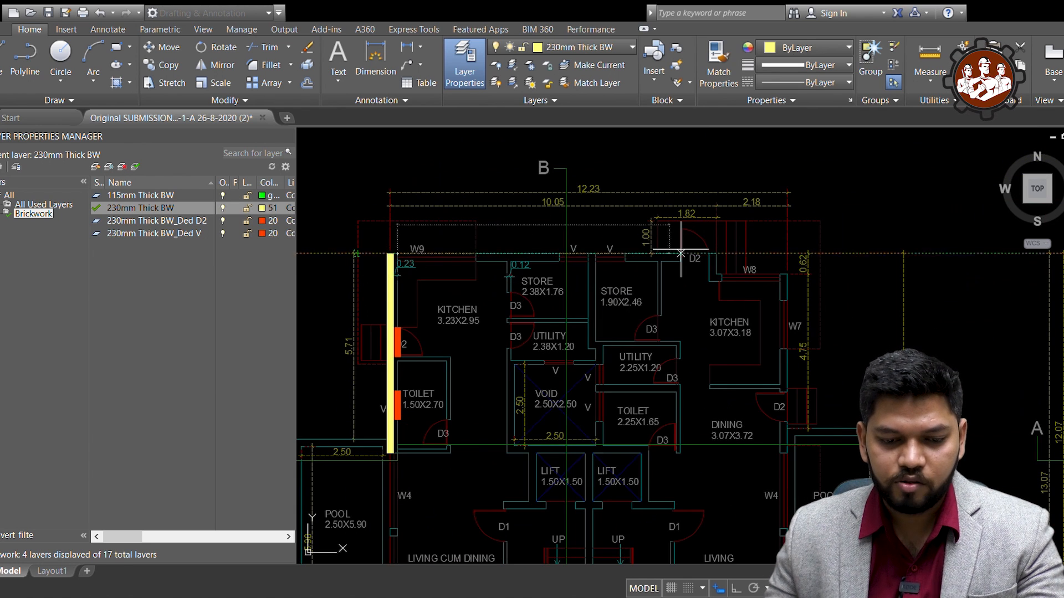
scroll(481, 253, "up", 5)
scroll(711, 252, "up", 4)
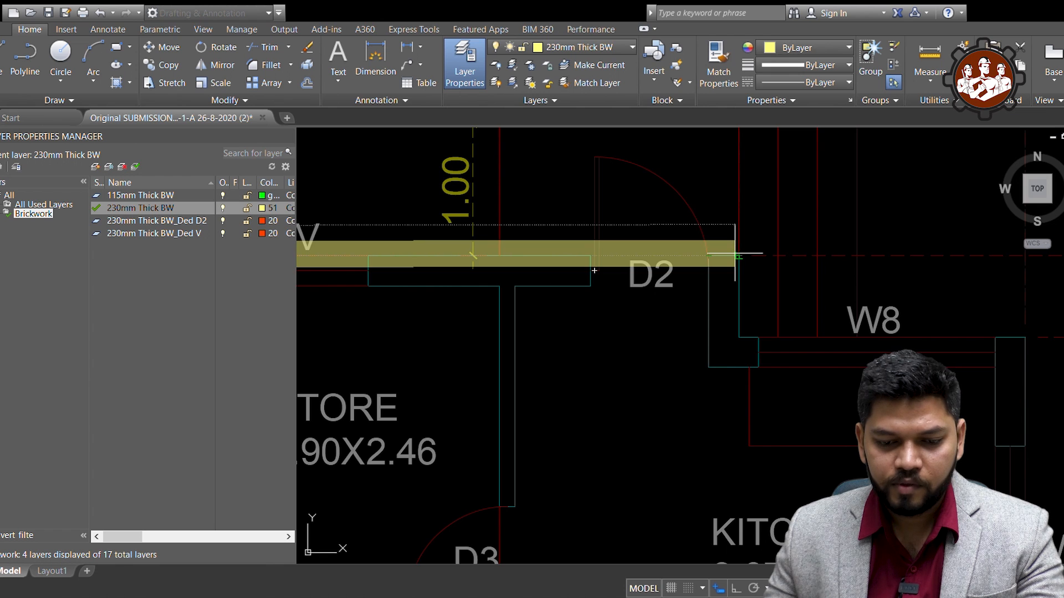
scroll(735, 253, "up", 2)
scroll(735, 254, "down", 6)
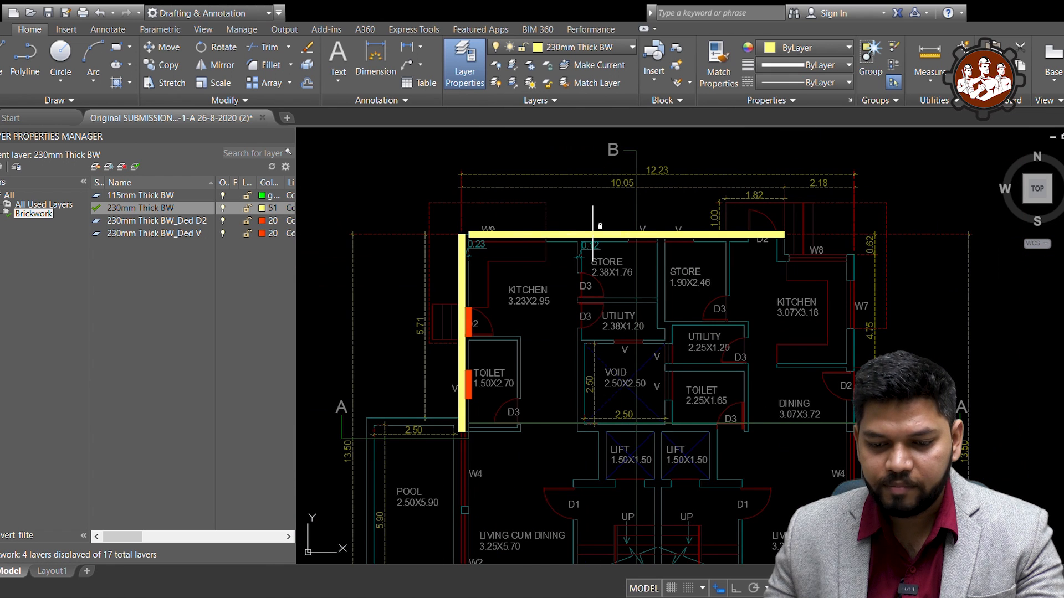
scroll(495, 231, "up", 4)
scroll(565, 244, "down", 2)
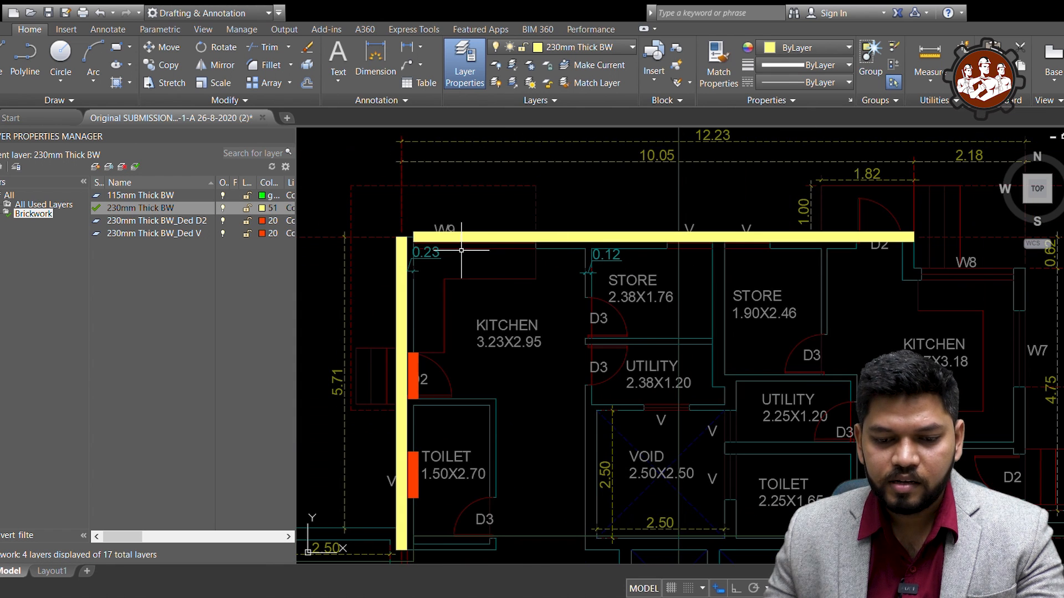
- Create a brickwork deduction layer named 230mm Thick BW_Ded W9 for the kitchen window
left_click(450, 230)
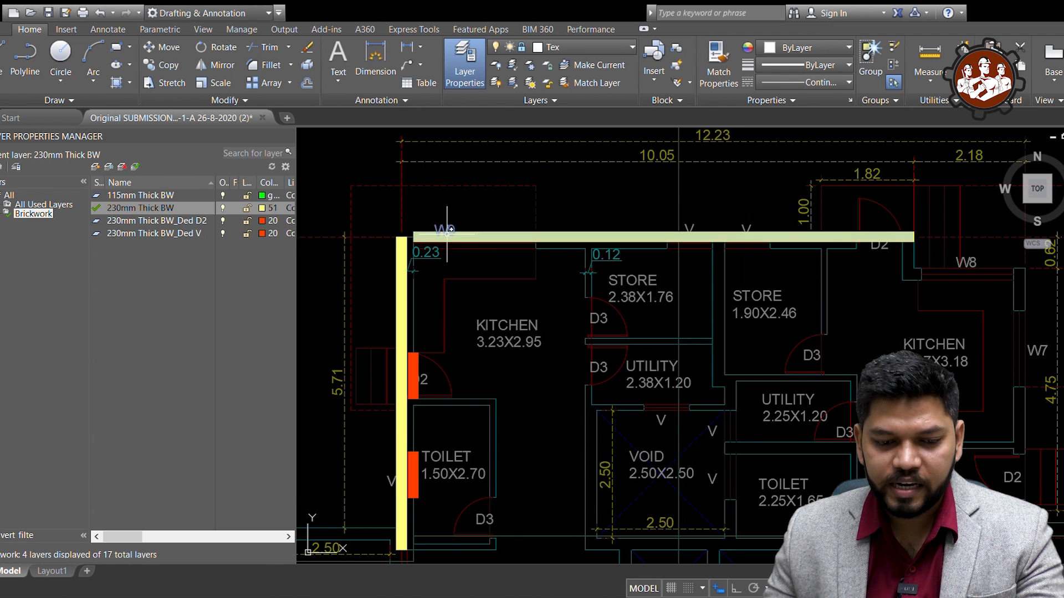
scroll(450, 230, "up", 4)
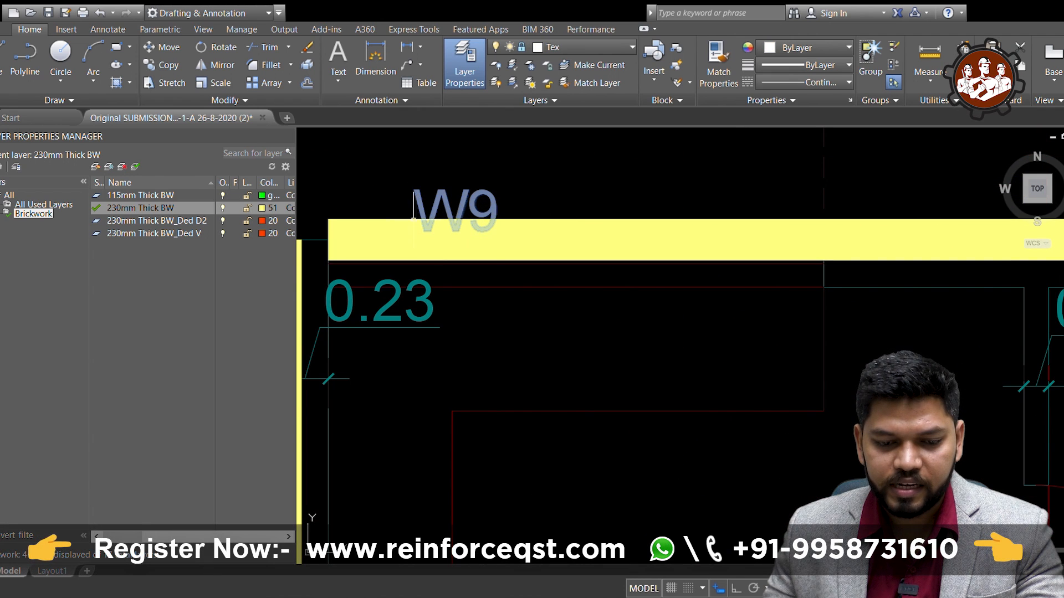
key("Escape")
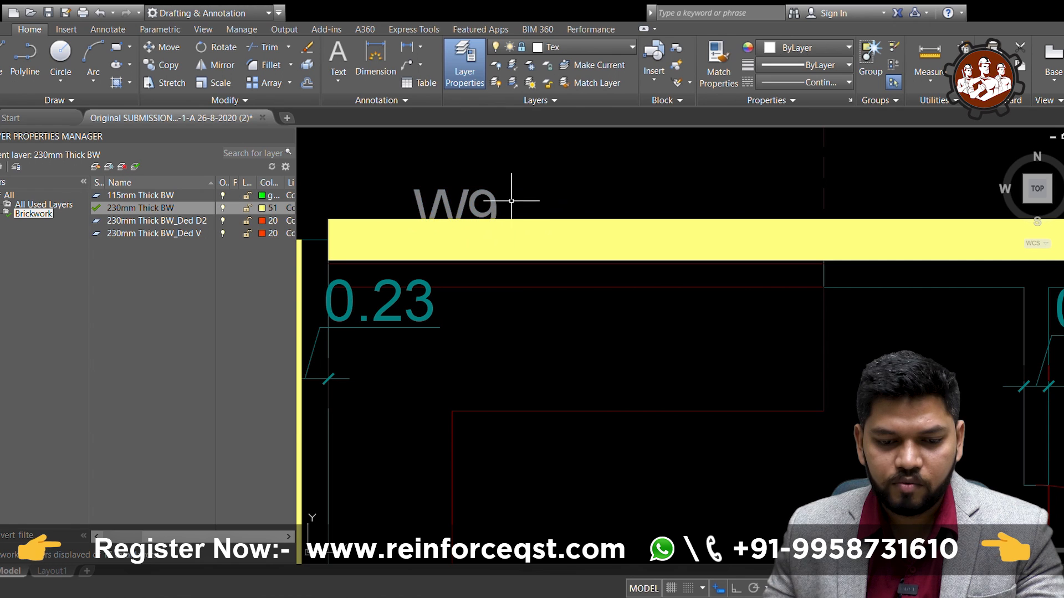
left_click(95, 168)
type("230mm Thick BW_Ded D2")
key("BackSpace")
key("BackSpace")
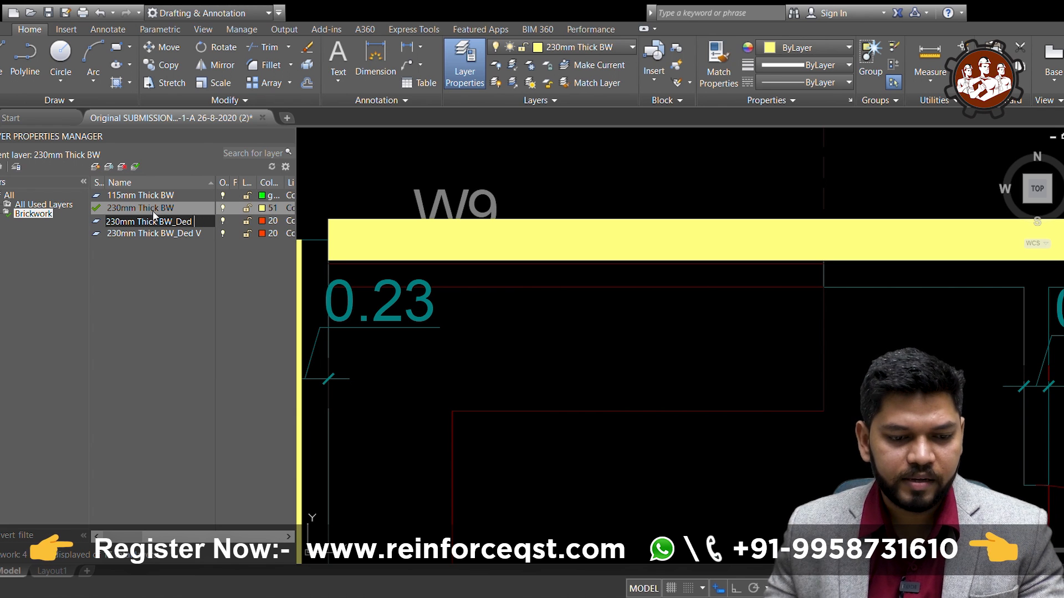
type("W9")
key("Return")
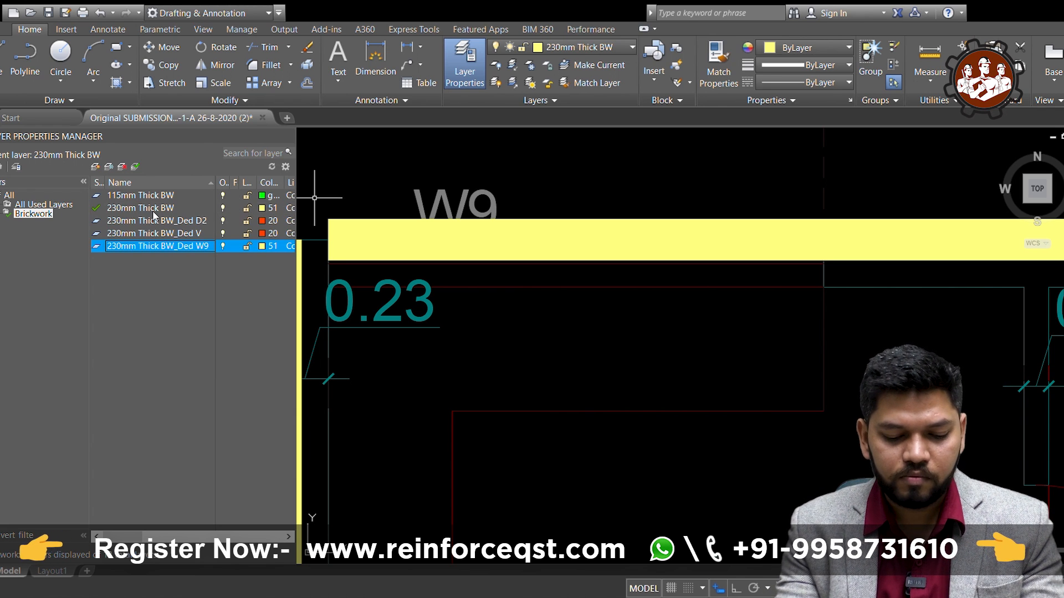
- Make the 230mm Thick BW_Ded W9 layer current and set its colour to 20
double_click(101, 246)
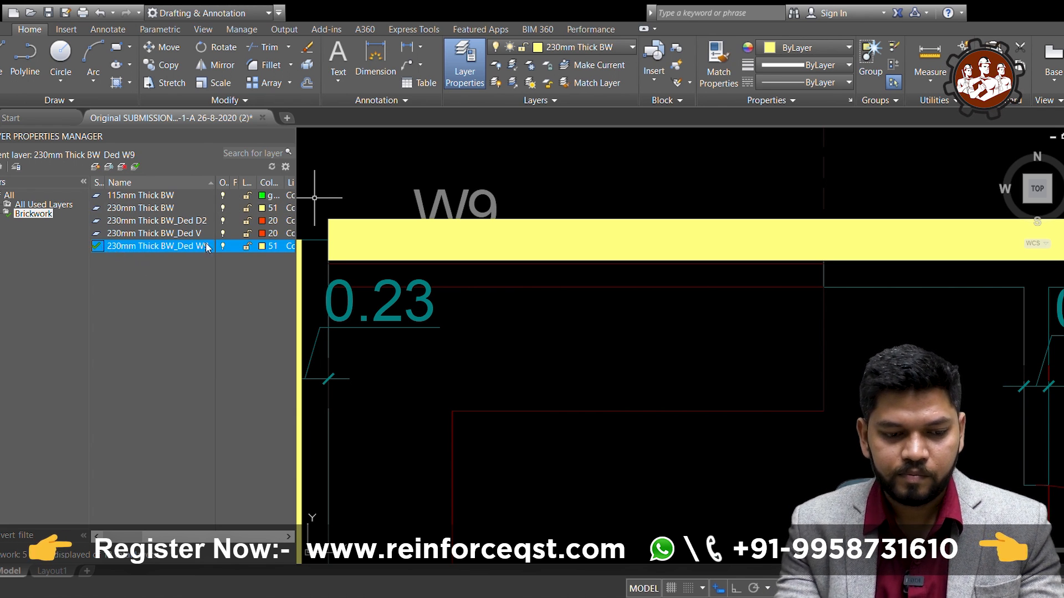
left_click(263, 247)
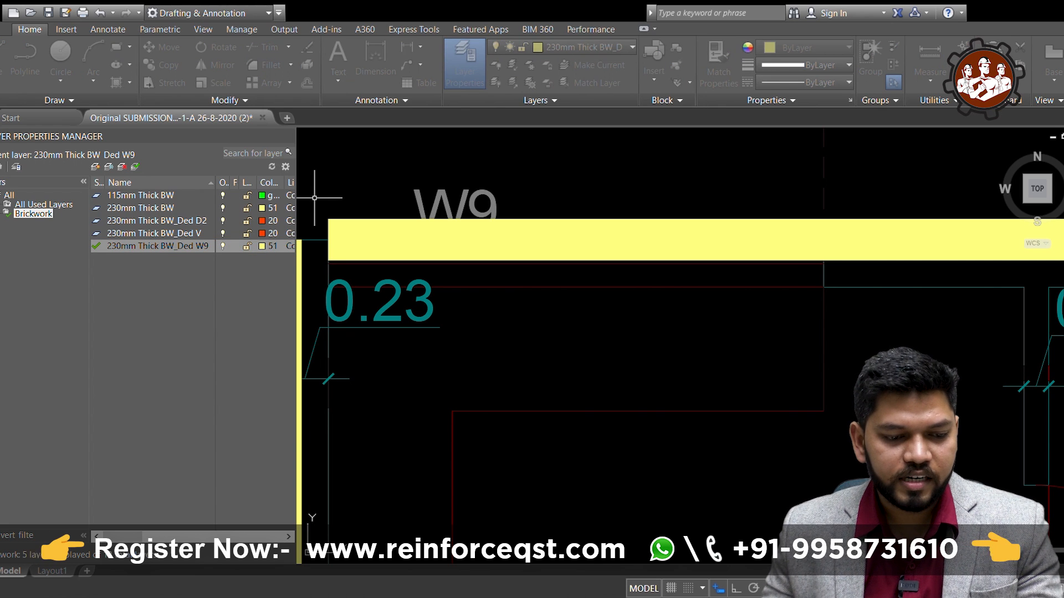
key("Return")
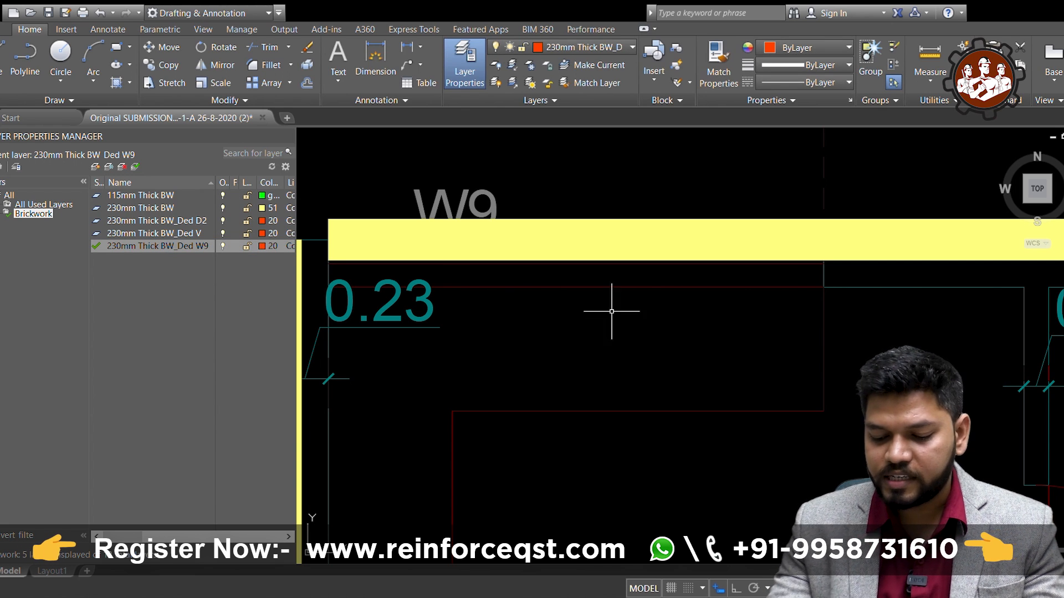
- Draw a polyline across the W9 window opening in the upper outer wall of the 3.23X2.95 kitchen
type("pl")
key("Return")
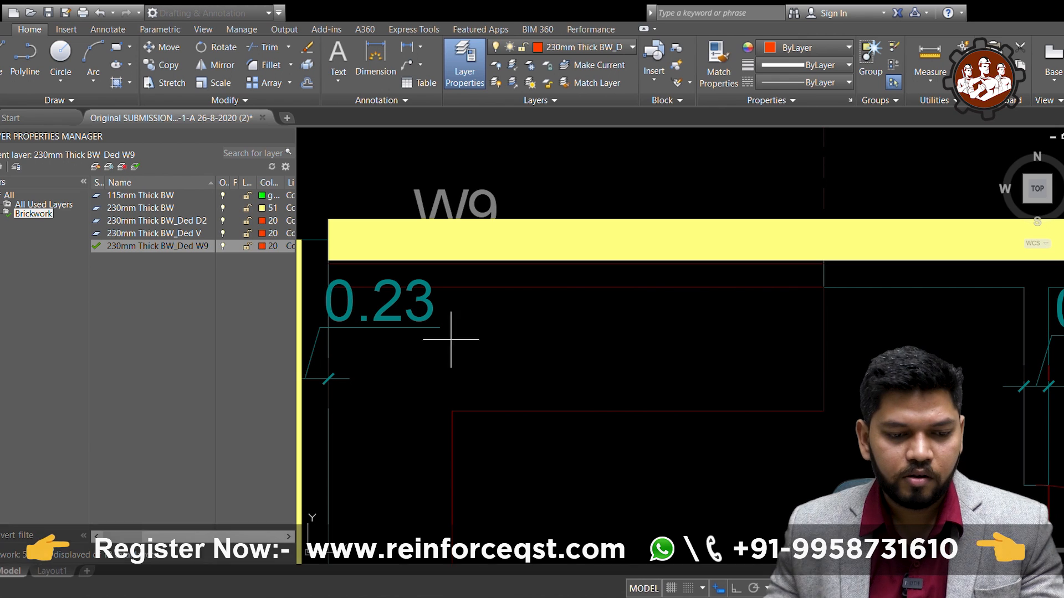
left_click(328, 287)
left_click(823, 287)
key("Return")
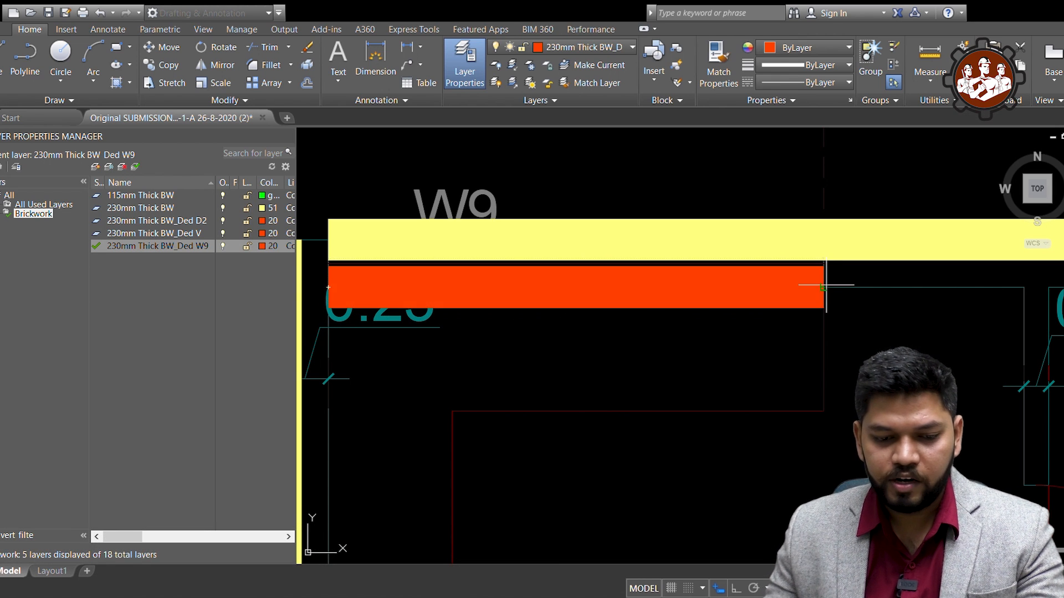
- On the 230mm Thick BW_Ded V layer, draw a polyline across the ventilator opening V of the 2.38X1.76 store
scroll(538, 268, "down", 6)
scroll(852, 272, "up", 2)
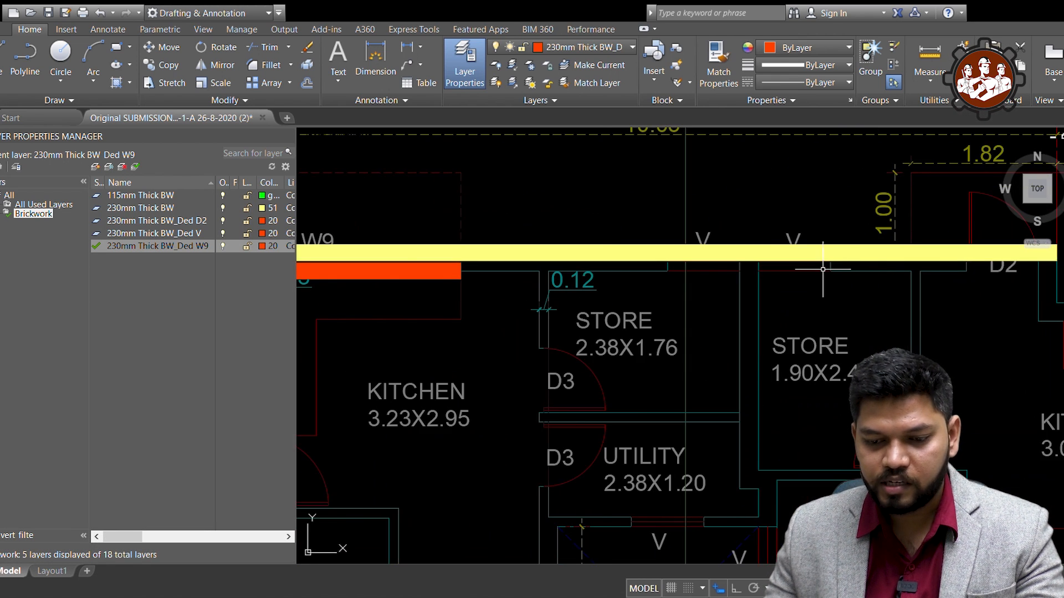
scroll(823, 269, "up", 2)
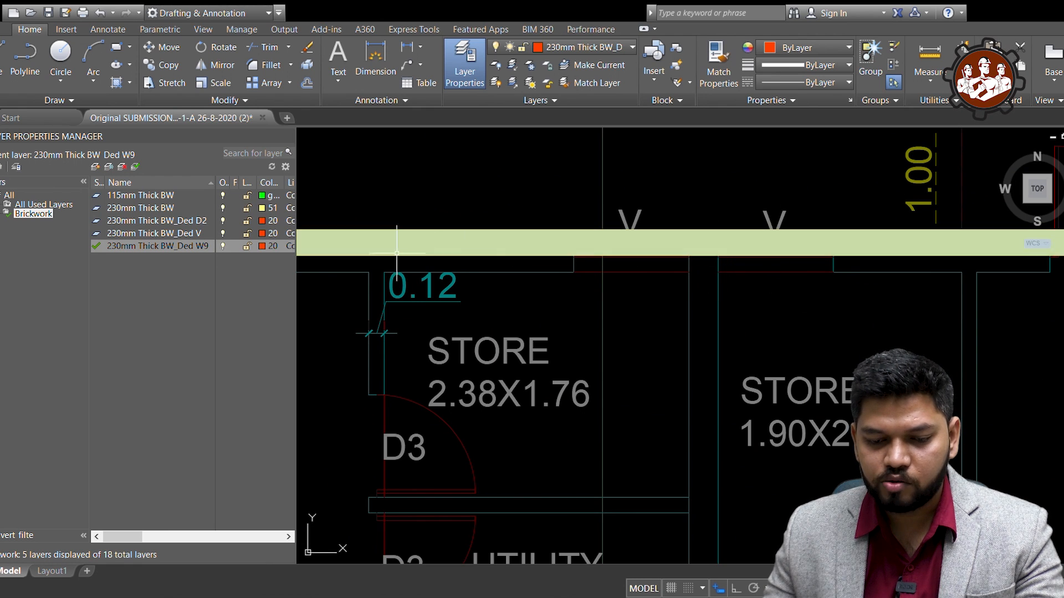
double_click(99, 234)
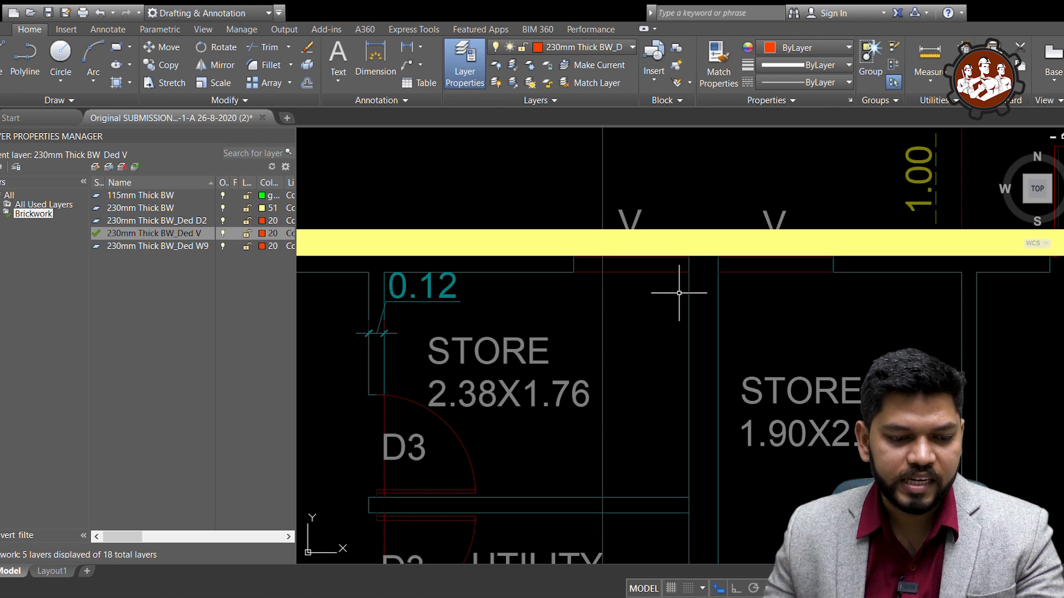
type("pl")
key("Return")
left_click(573, 272)
left_click(687, 273)
key("Return")
- Draw a polyline across the ventilator opening V in the outer wall of the 1.90X2.46 store
key("Return")
left_click(718, 273)
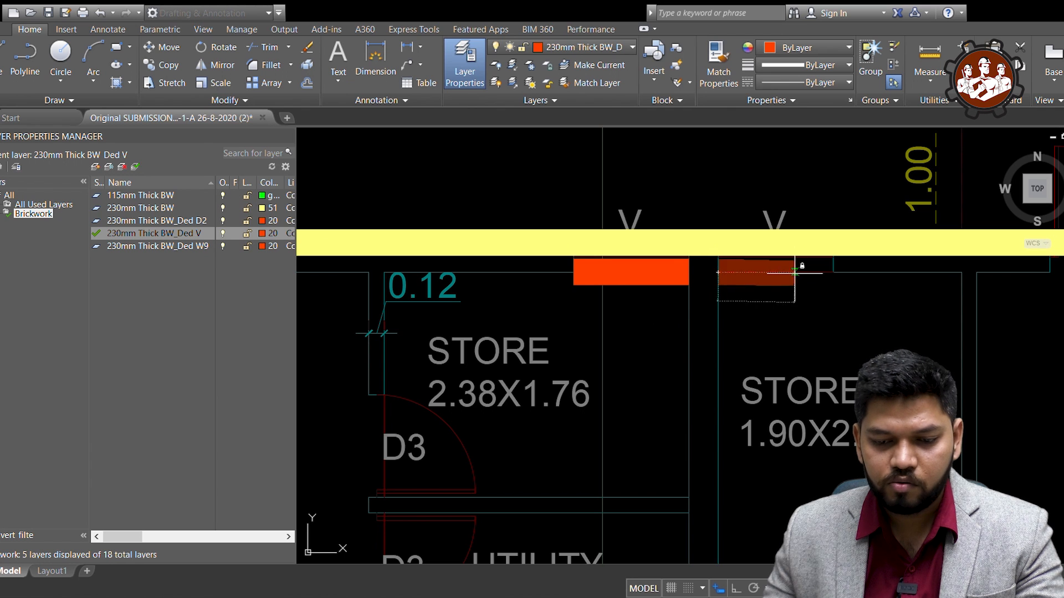
left_click(829, 272)
- On the 230mm Thick BW_Ded D2 layer, draw a polyline across the D2 door opening in the 3.07X3.18 kitchen's upper wall
scroll(826, 269, "down", 3)
scroll(767, 276, "up", 5)
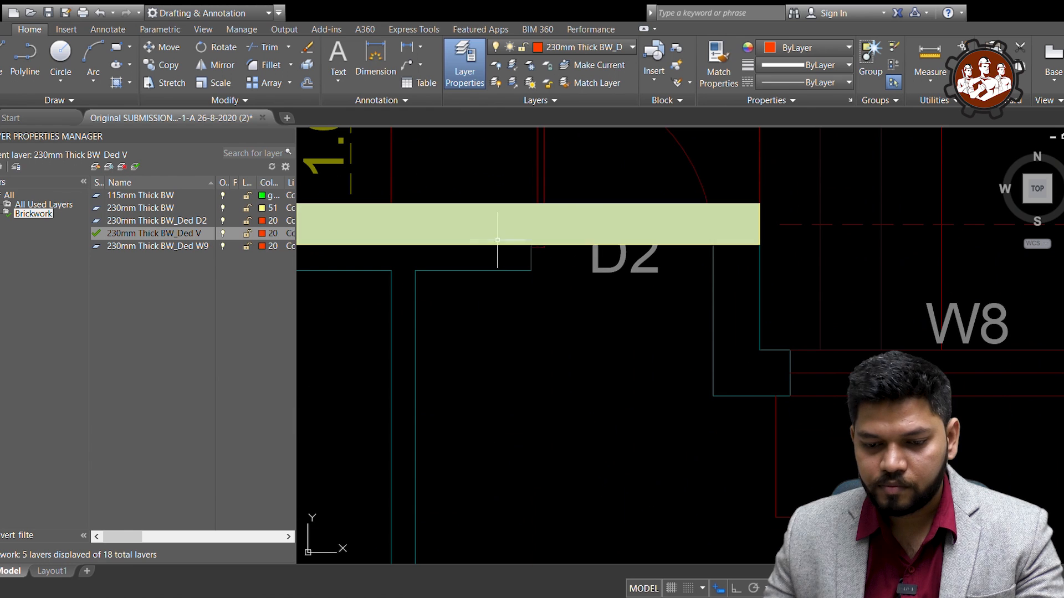
left_click(97, 222)
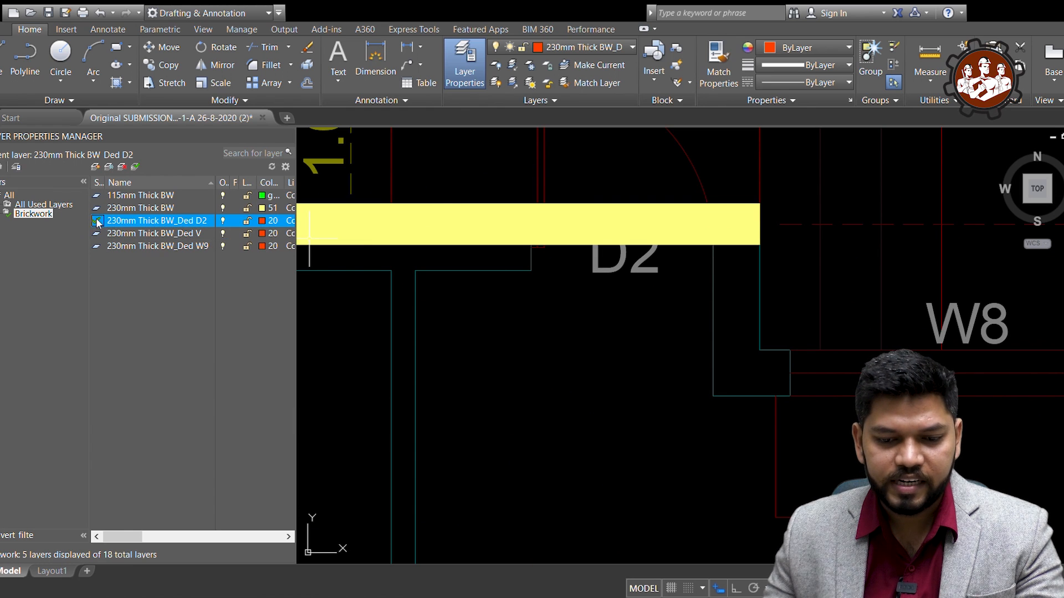
key("Return")
left_click(531, 271)
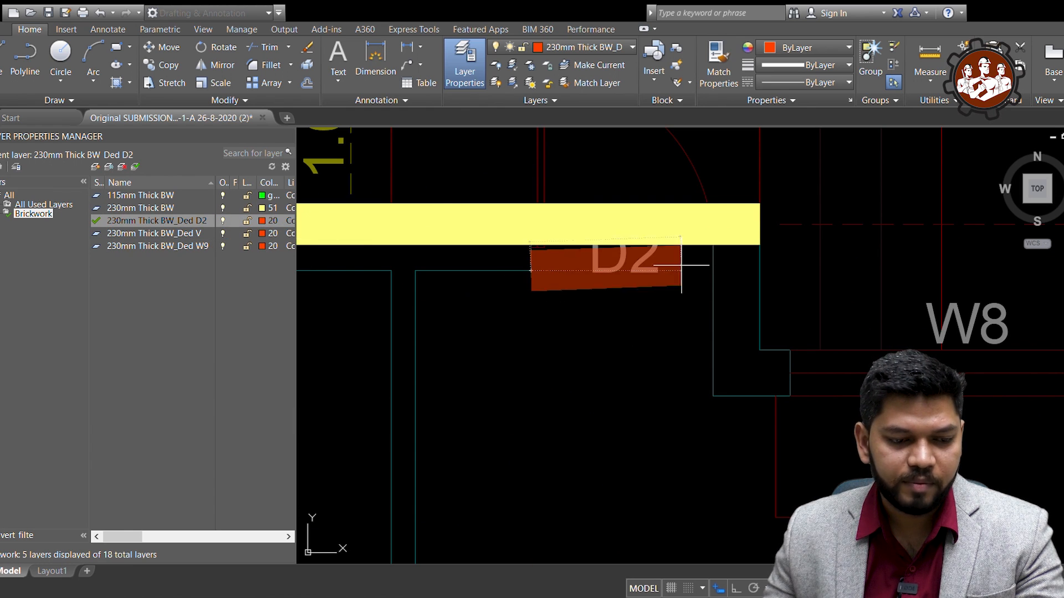
left_click(714, 271)
key("Return")
- On the 230mm Thick BW layer, trace the short return wall between door D2 and window W8 with a polyline along its inner face
scroll(798, 233, "down", 8)
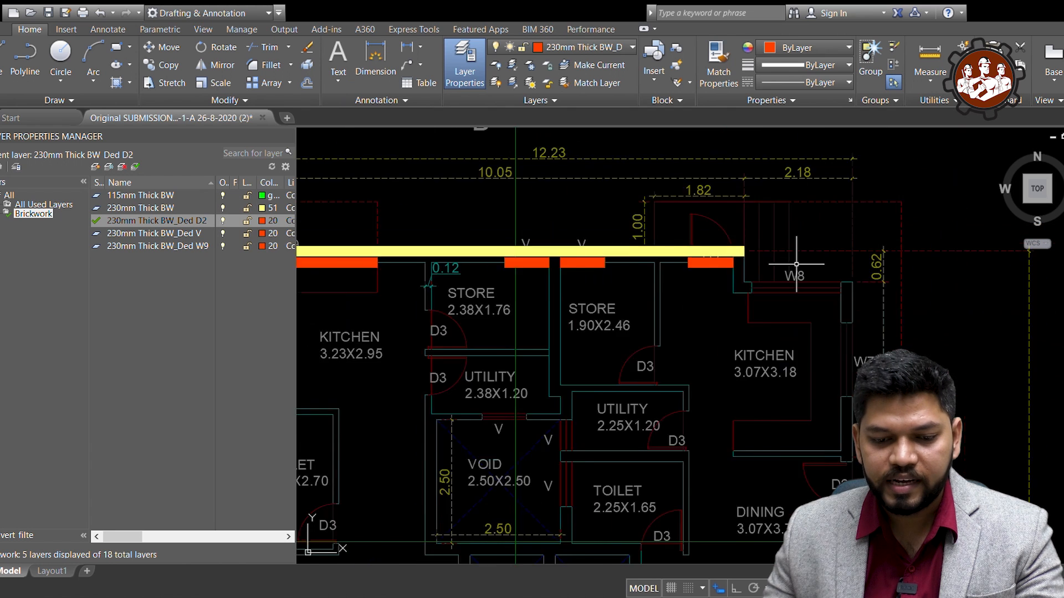
scroll(677, 276, "up", 2)
scroll(515, 261, "down", 2)
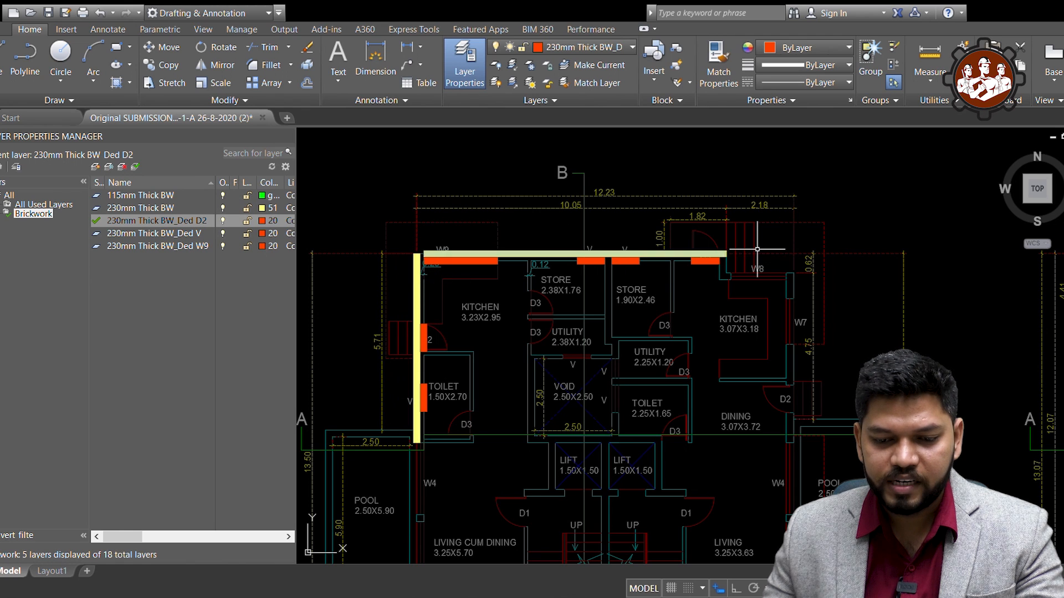
scroll(730, 276, "up", 5)
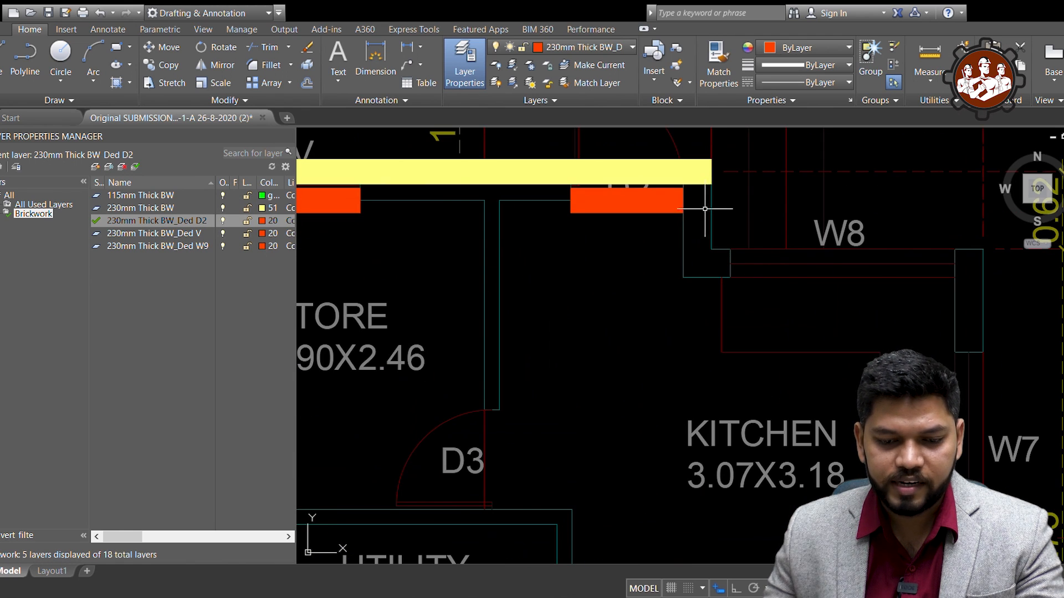
middle_click_drag(820, 259, 689, 261)
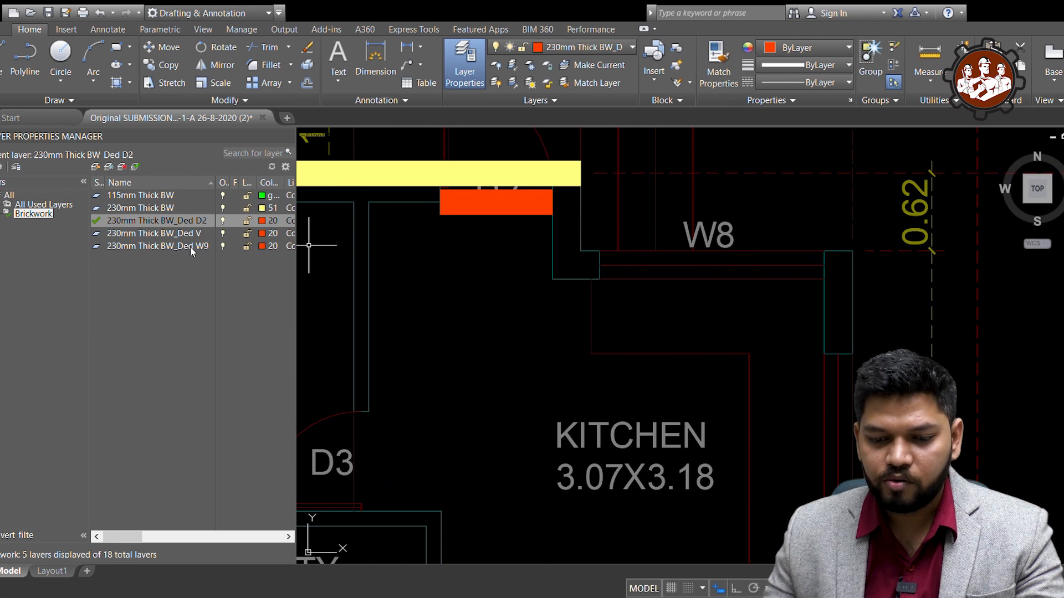
double_click(97, 213)
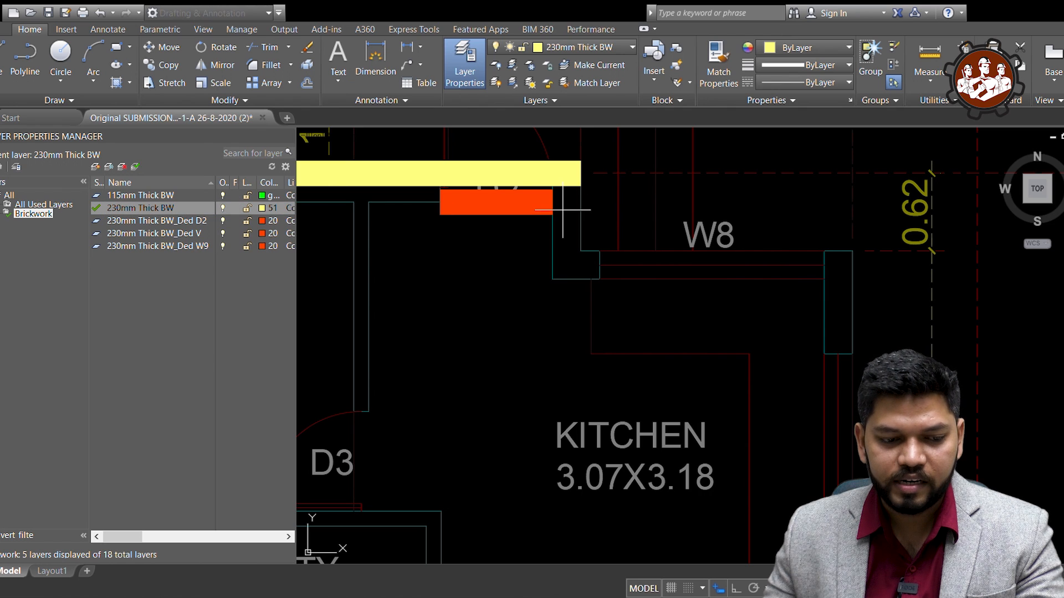
left_click(553, 206)
left_click(552, 281)
key("Return")
- Trace the outer wall along window W8 with a polyline from the return wall's outer corner to the W7 wall's inner face
key("space")
left_click(580, 250)
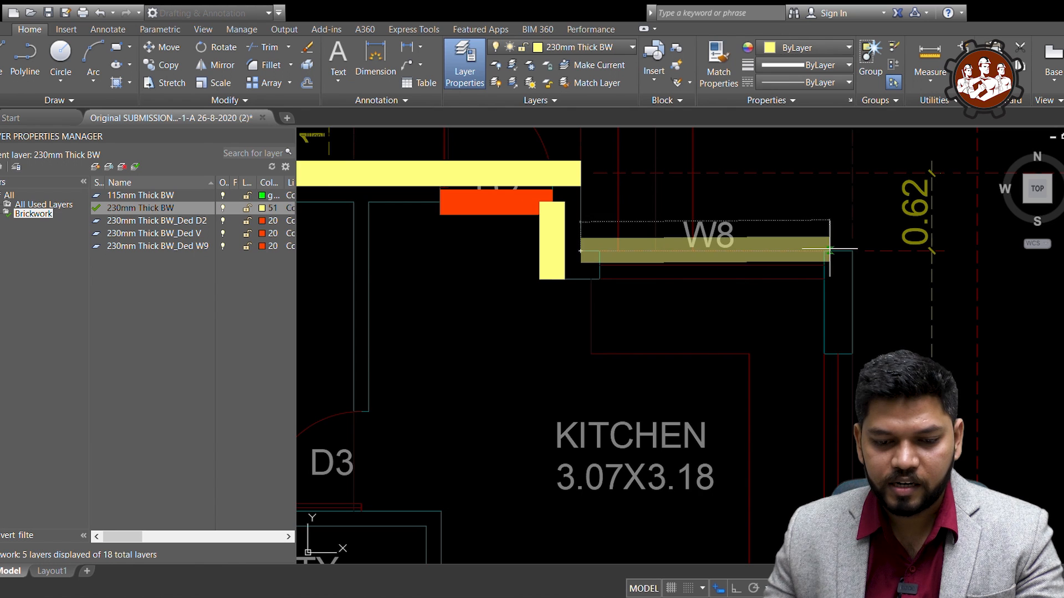
scroll(824, 250, "down", 3)
scroll(745, 225, "up", 1)
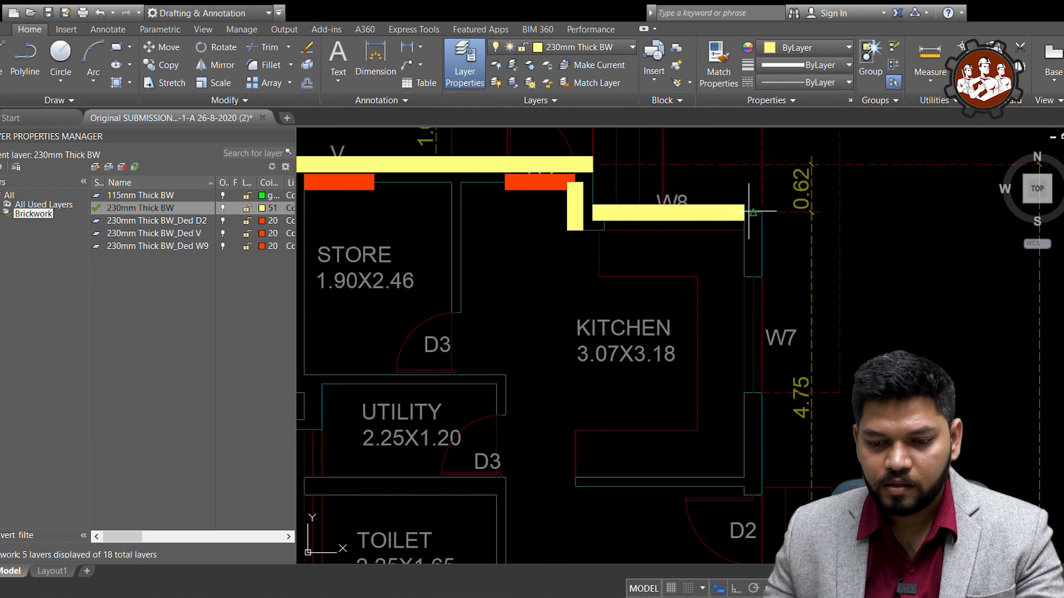
- Trace the 3.07X3.18 kitchen's W7 wall with a polyline from the W8 wall down to the dining room's D2 door opening
scroll(745, 211, "down", 3)
left_click(743, 179)
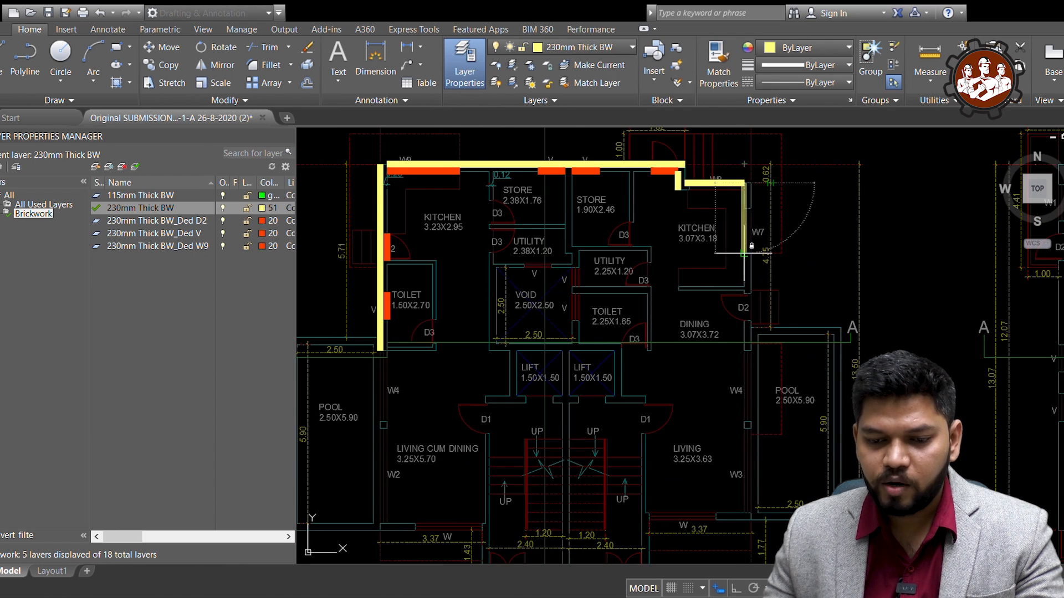
scroll(746, 292, "up", 5)
scroll(746, 292, "down", 2)
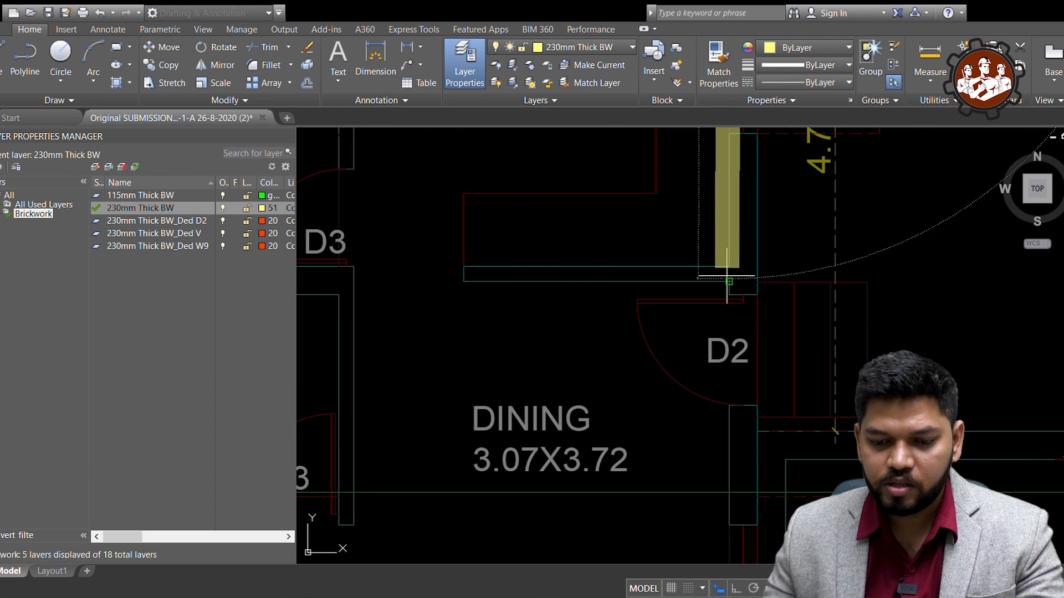
left_click(730, 288)
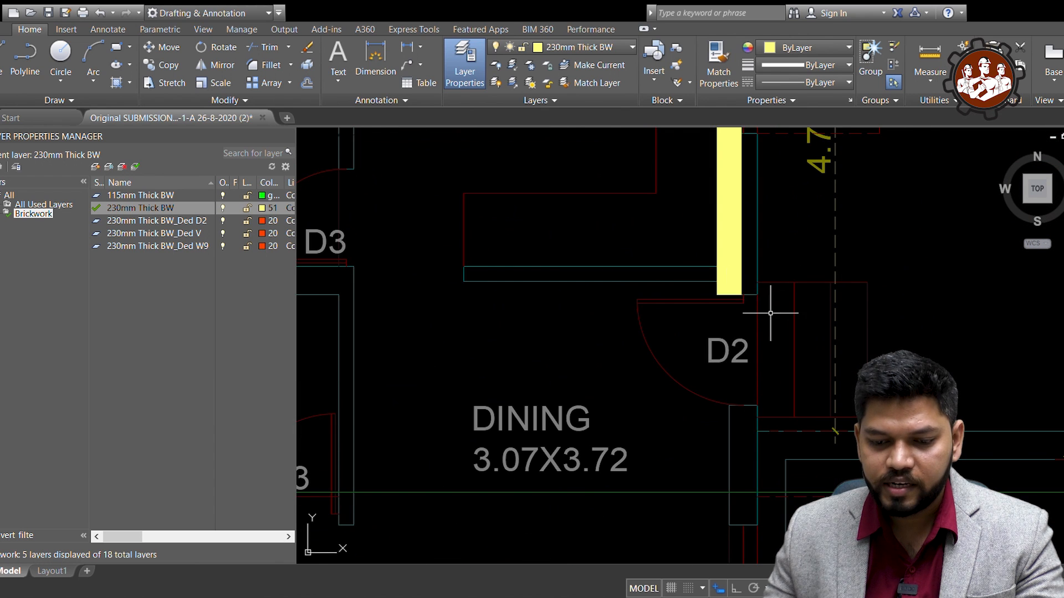
- Create two brickwork deduction layers named 230mm Thick BW_Ded W8 and 230mm Thick BW_Ded W7
scroll(767, 309, "down", 6)
scroll(734, 294, "up", 5)
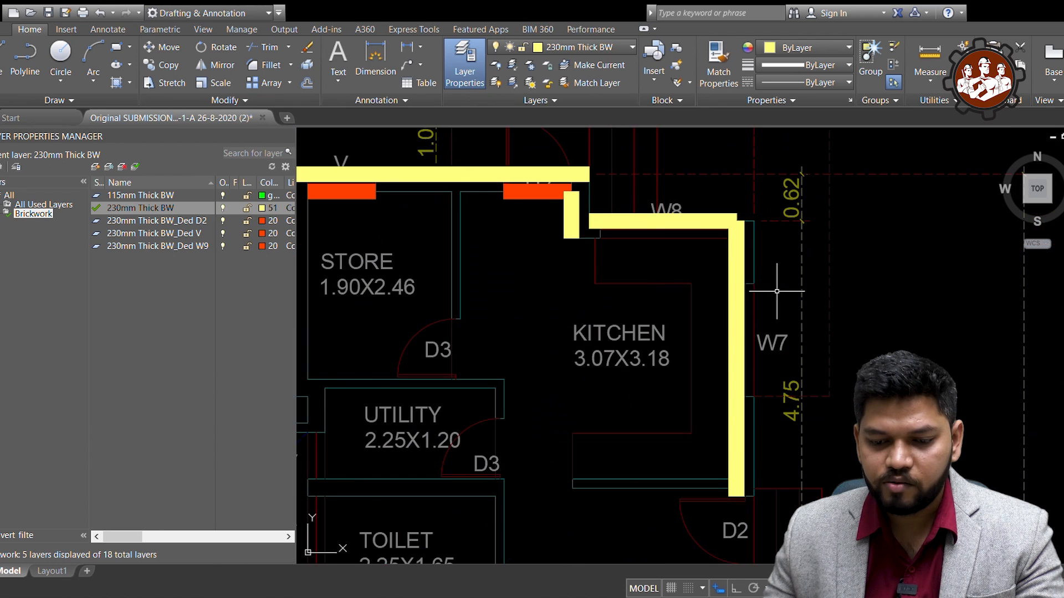
middle_click_drag(766, 340, 743, 310)
scroll(699, 241, "up", 2)
scroll(713, 233, "down", 2)
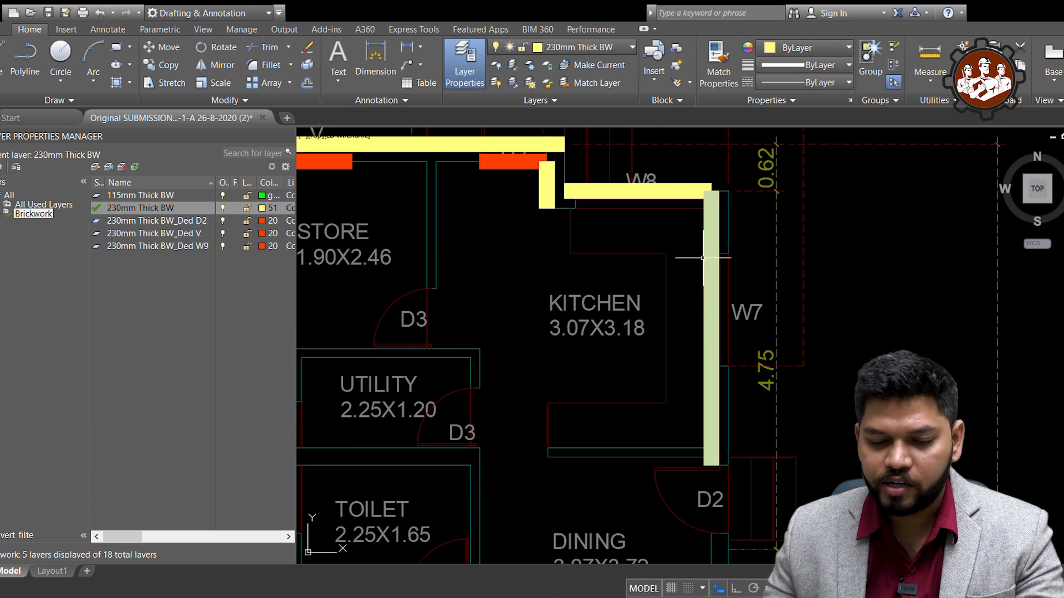
middle_click_drag(713, 237, 715, 260)
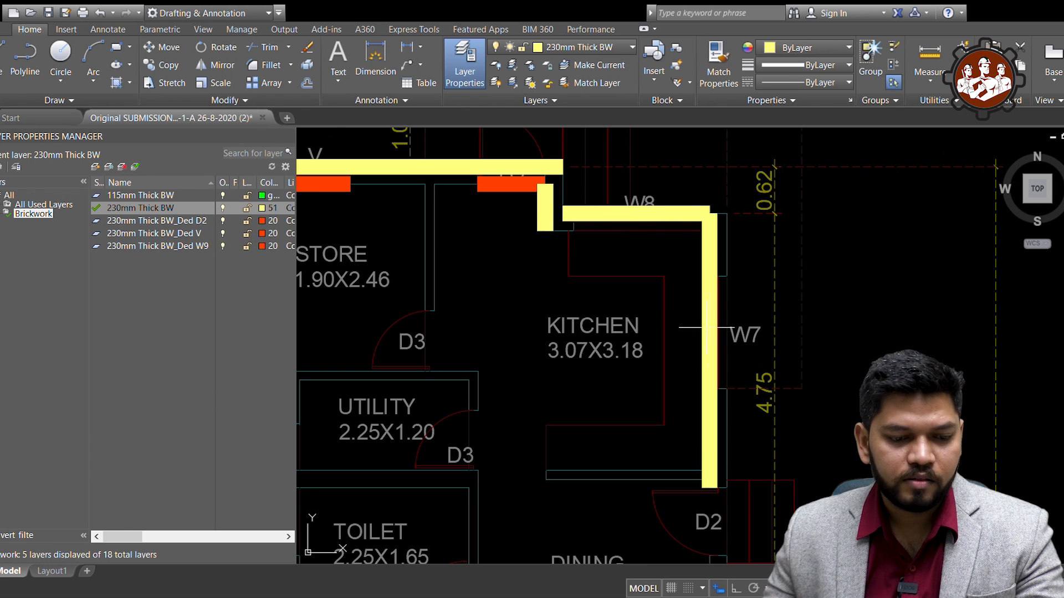
left_click(95, 167)
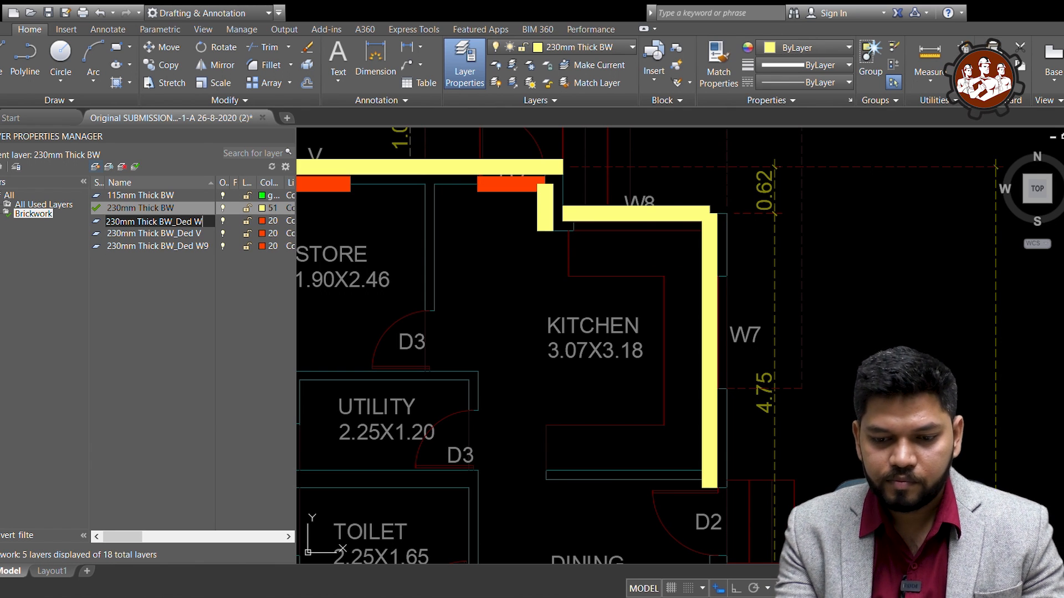
left_click(96, 168)
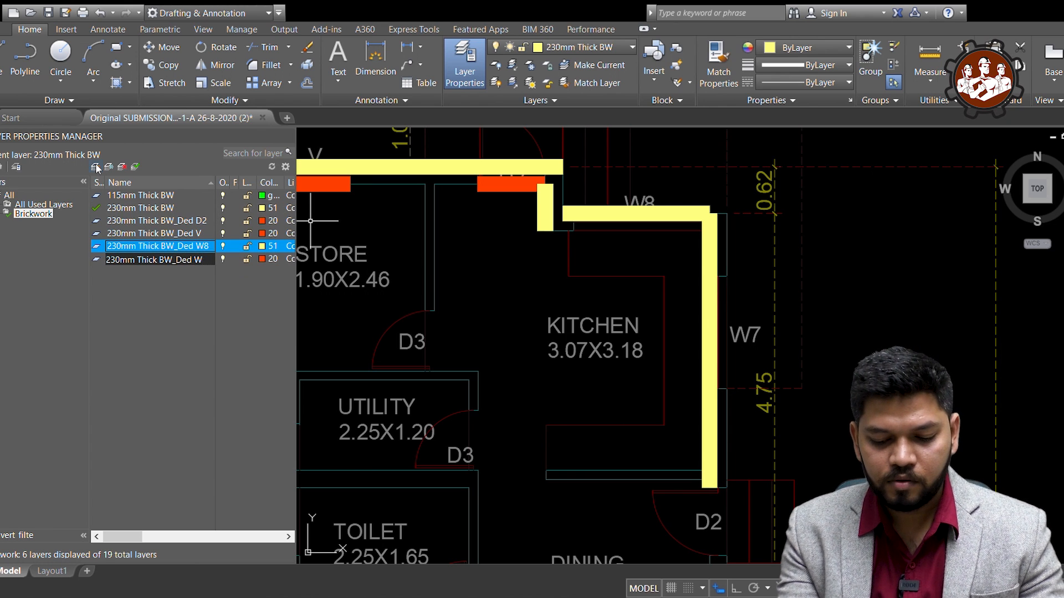
left_click(96, 167)
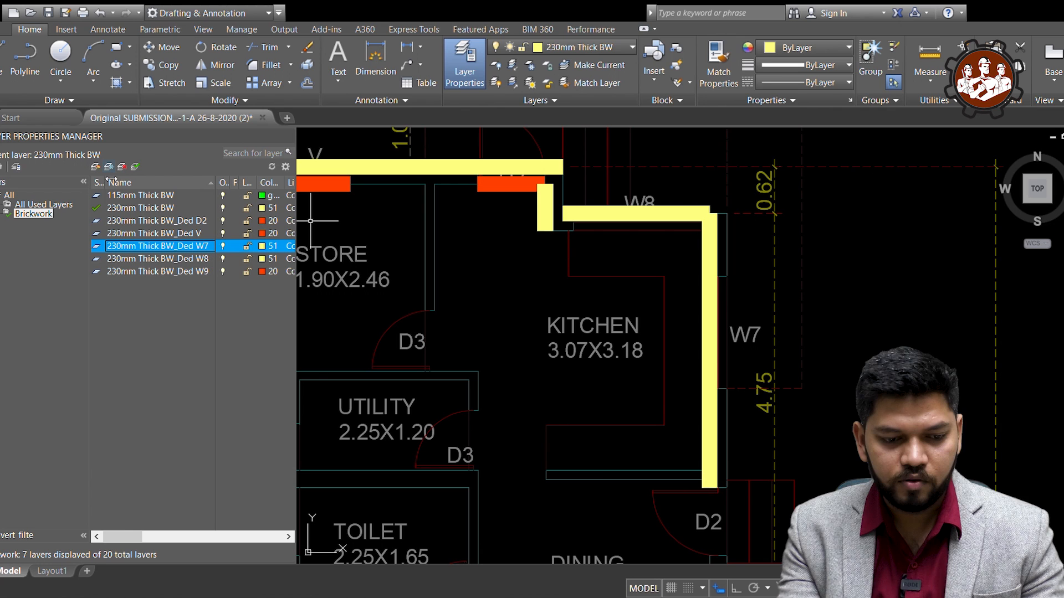
- Set the colour of the 230mm Thick BW_Ded W7 and 230mm Thick BW_Ded W8 layers to 20
left_click(173, 264, "shift")
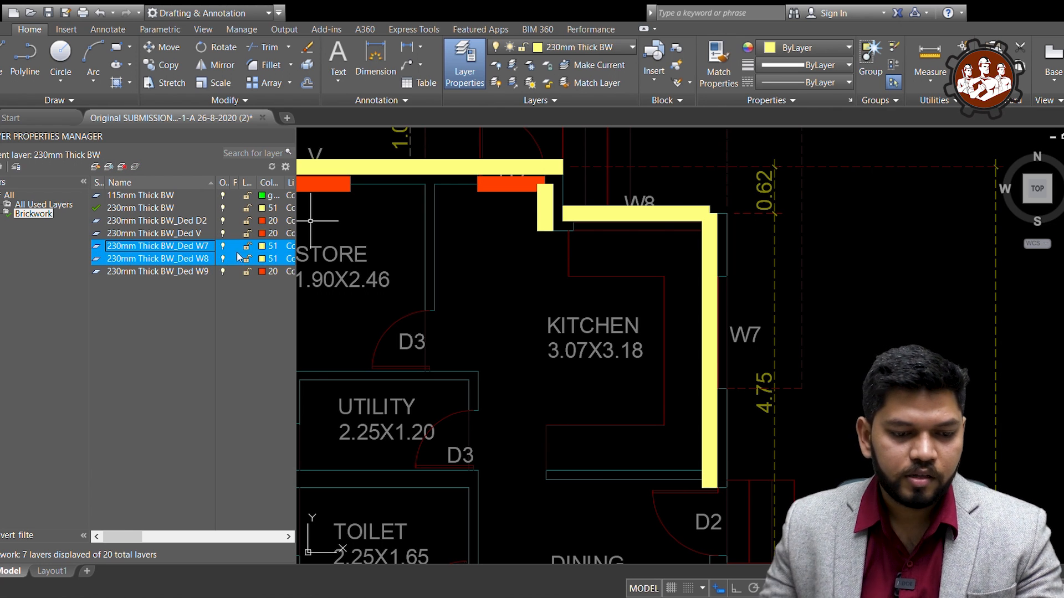
left_click(261, 252)
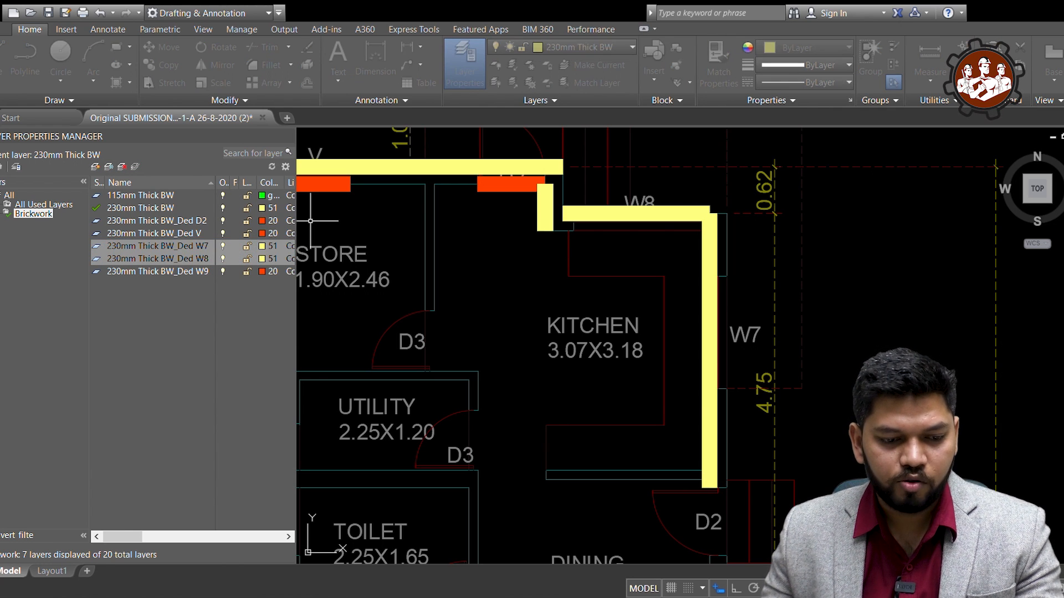
key("Return")
- On the 230mm Thick BW_Ded W7 layer, trace the kitchen's W7 window opening with a polyline
left_click(141, 250)
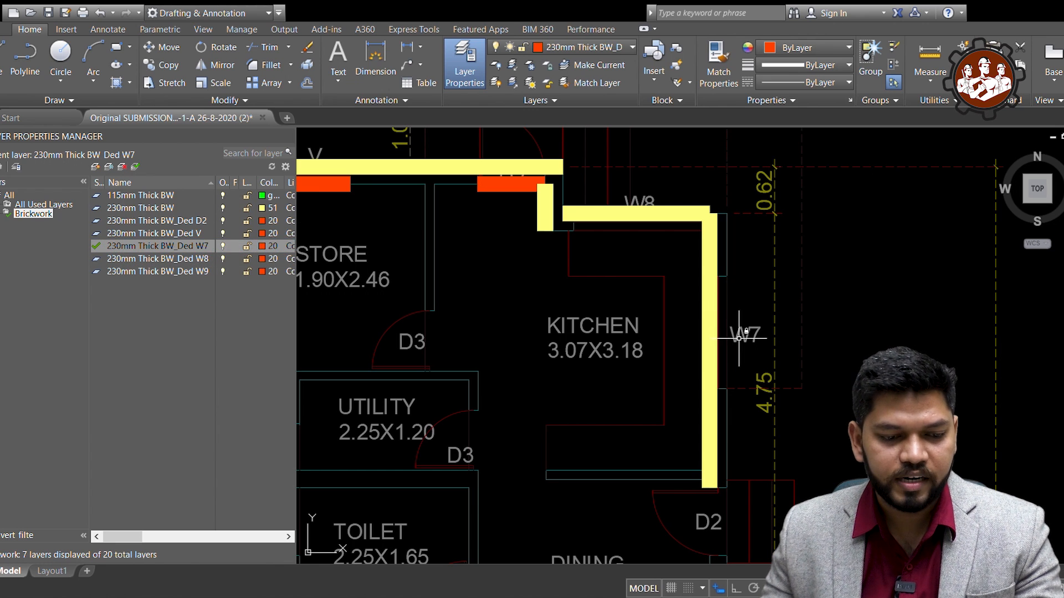
left_click(727, 389)
left_click(727, 276)
key("Return")
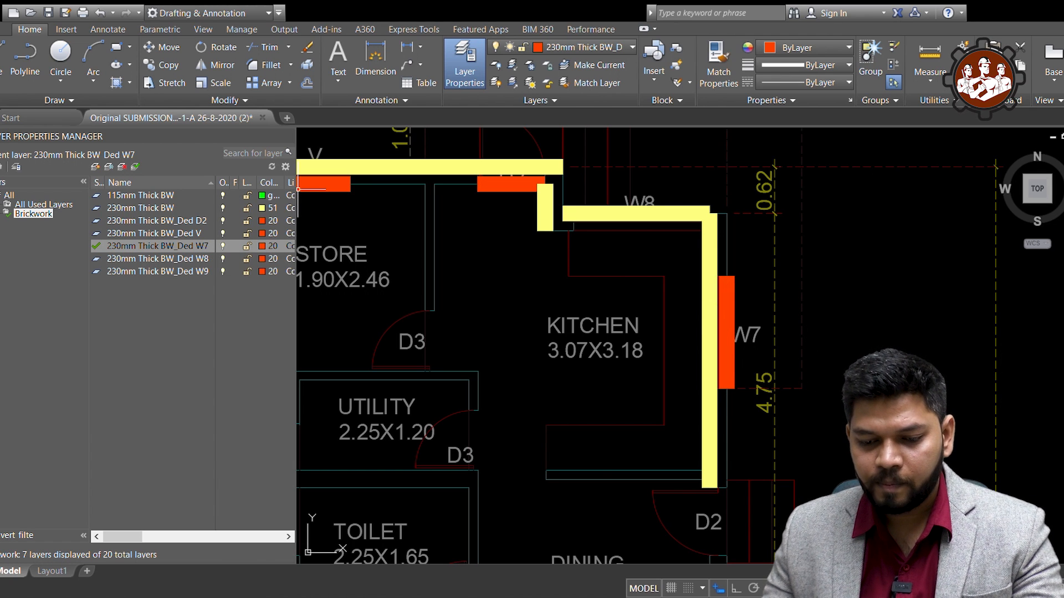
- On the 230mm Thick BW_Ded W8 layer, trace the 3.07X3.18 kitchen's W8 window opening with a polyline
double_click(112, 259)
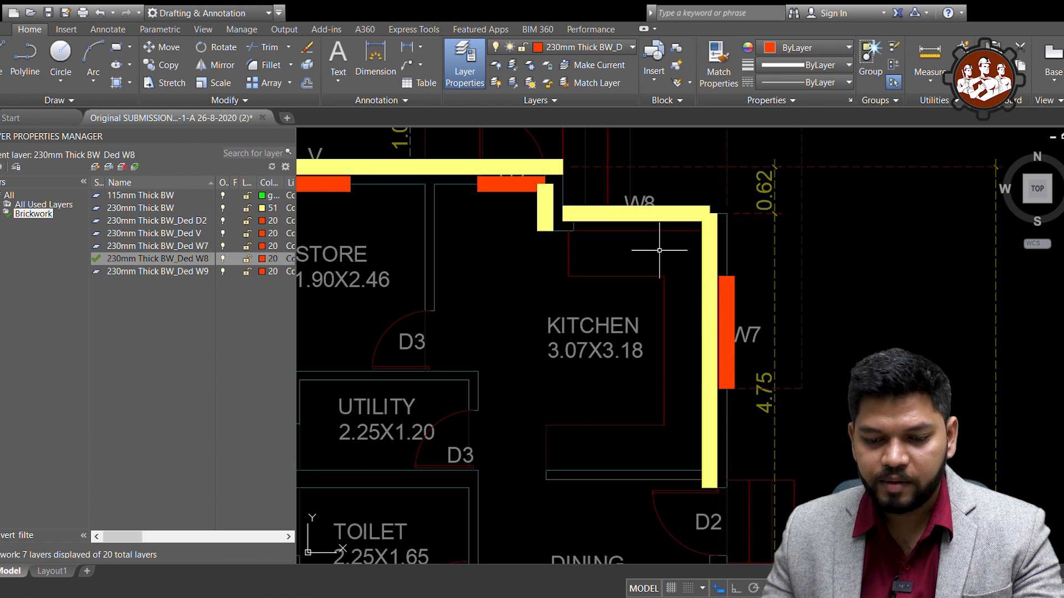
left_click(573, 230)
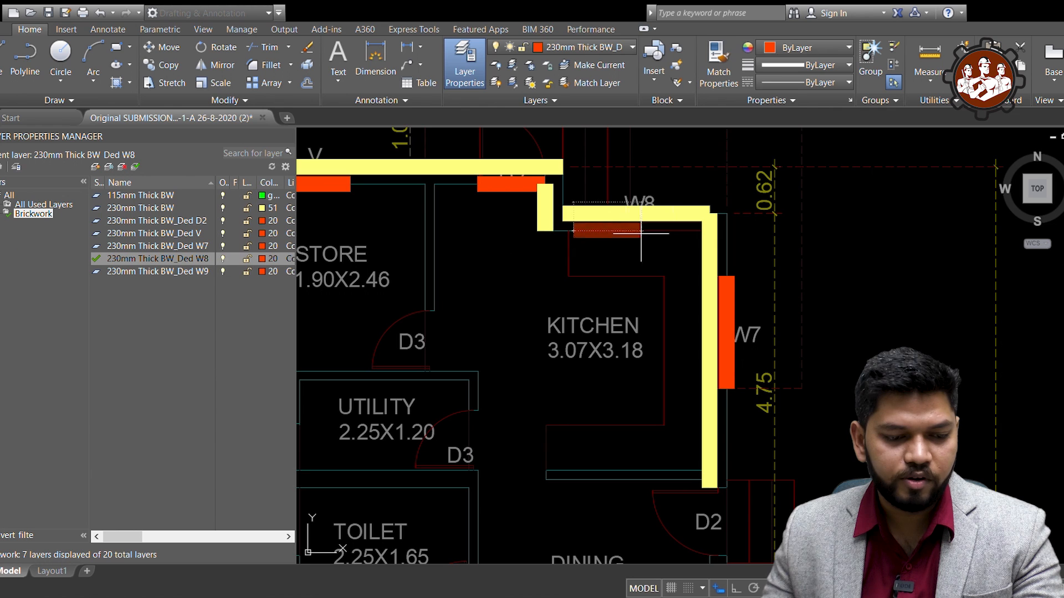
left_click(710, 230)
key("Return")
- On the 230mm Thick BW layer, trace the wall between the two stores down to the void's lower corner beside the 2.25X1.65 toilet
scroll(739, 231, "down", 4)
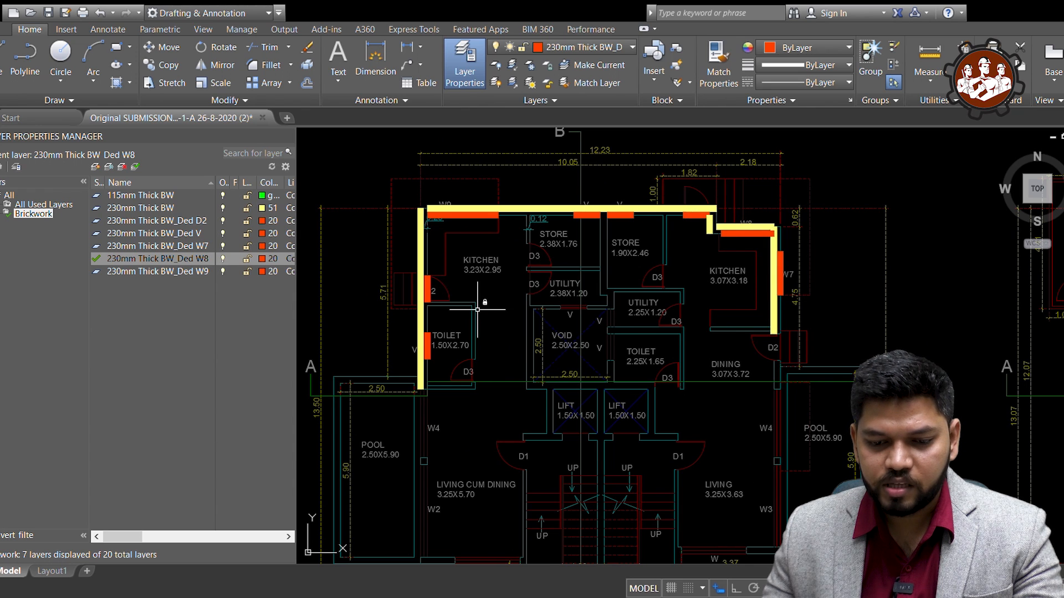
scroll(631, 265, "up", 2)
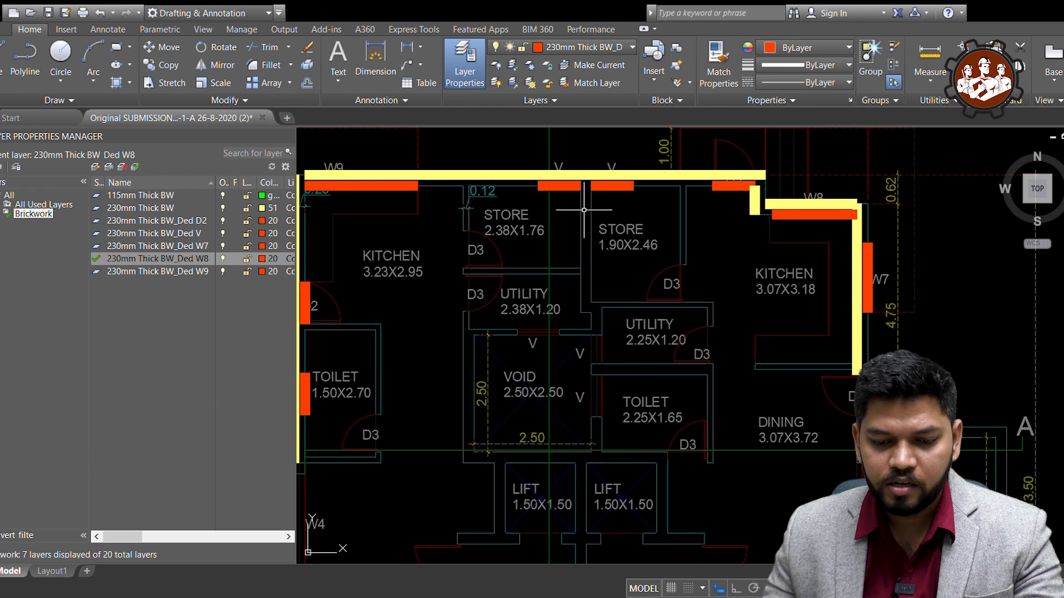
double_click(101, 212)
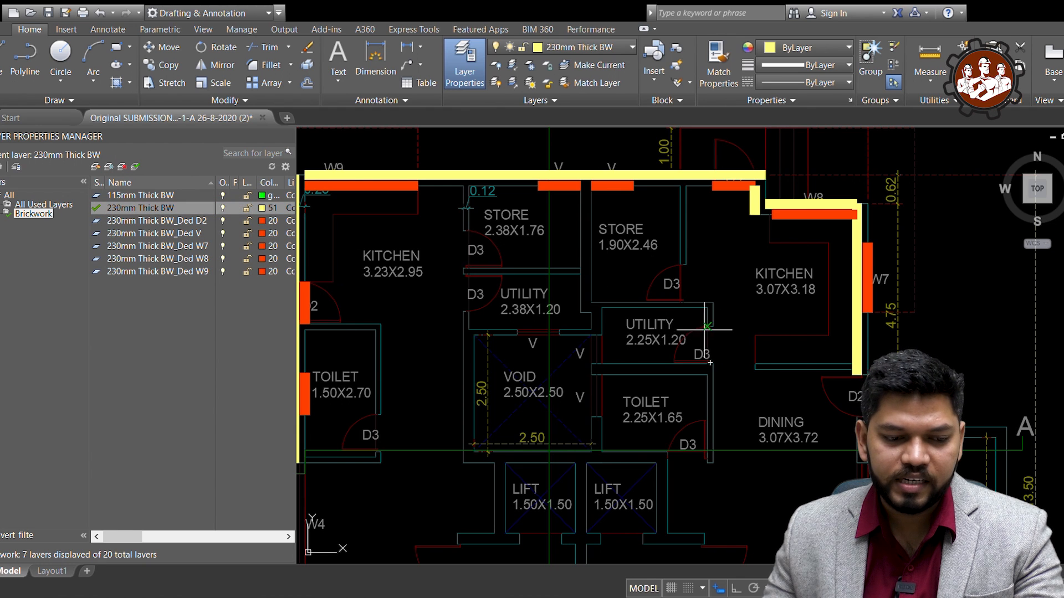
scroll(598, 217, "up", 2)
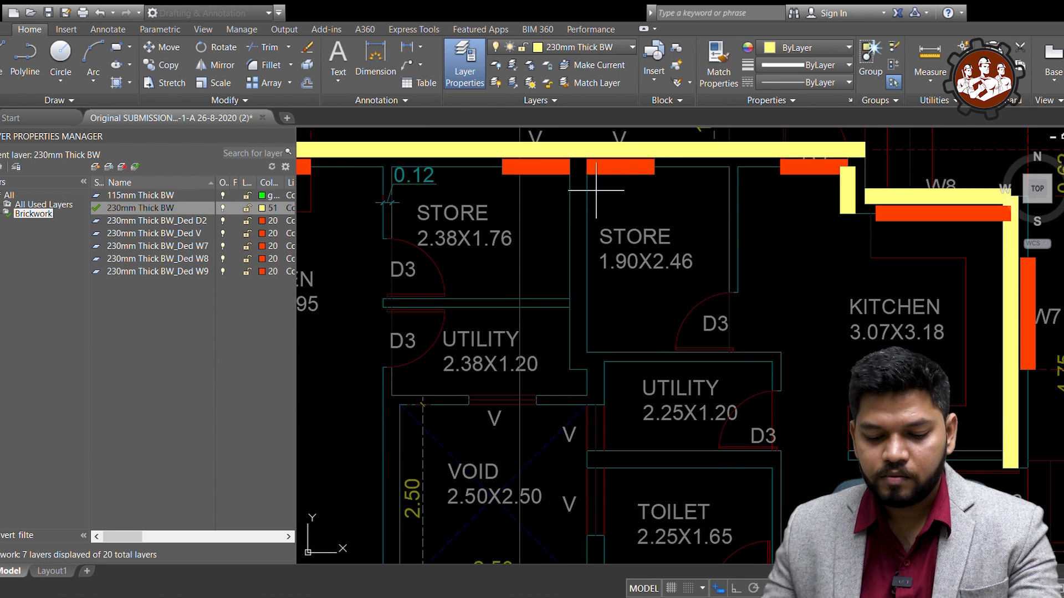
left_click(588, 166)
scroll(588, 166, "down", 3)
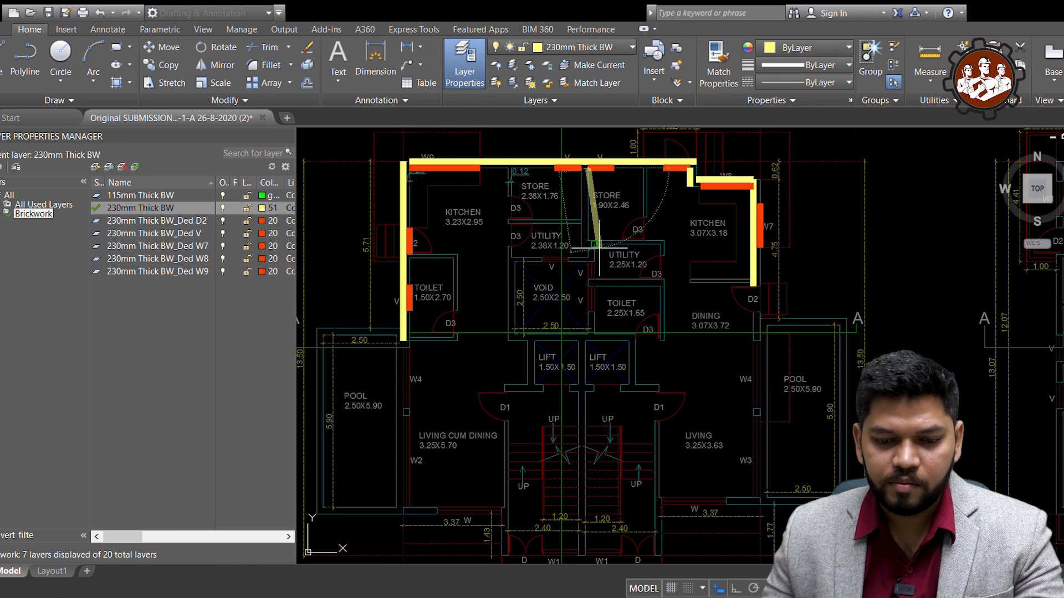
scroll(600, 248, "up", 5)
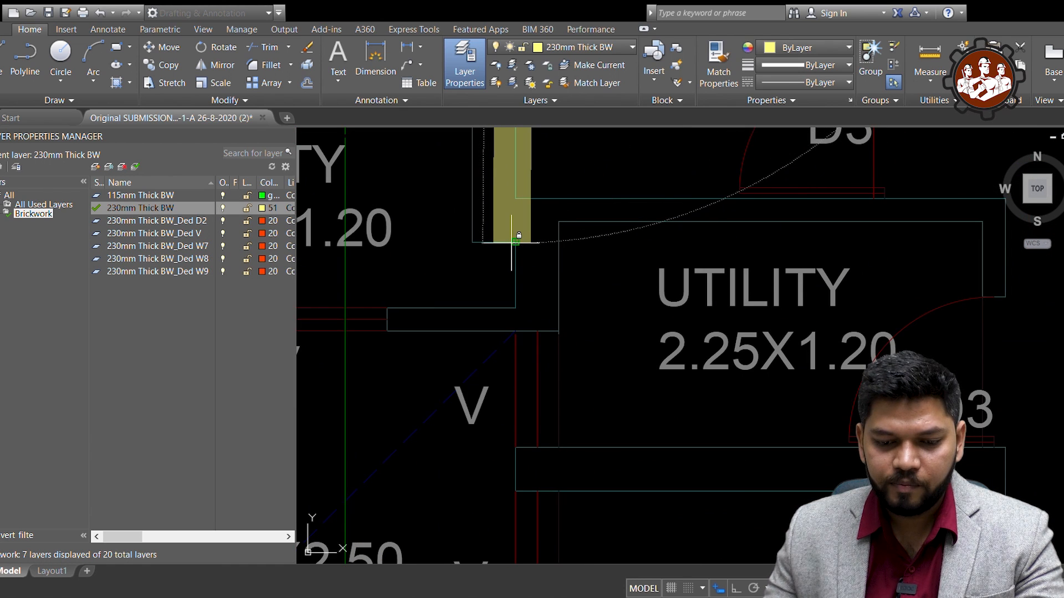
scroll(509, 237, "down", 8)
scroll(510, 276, "up", 6)
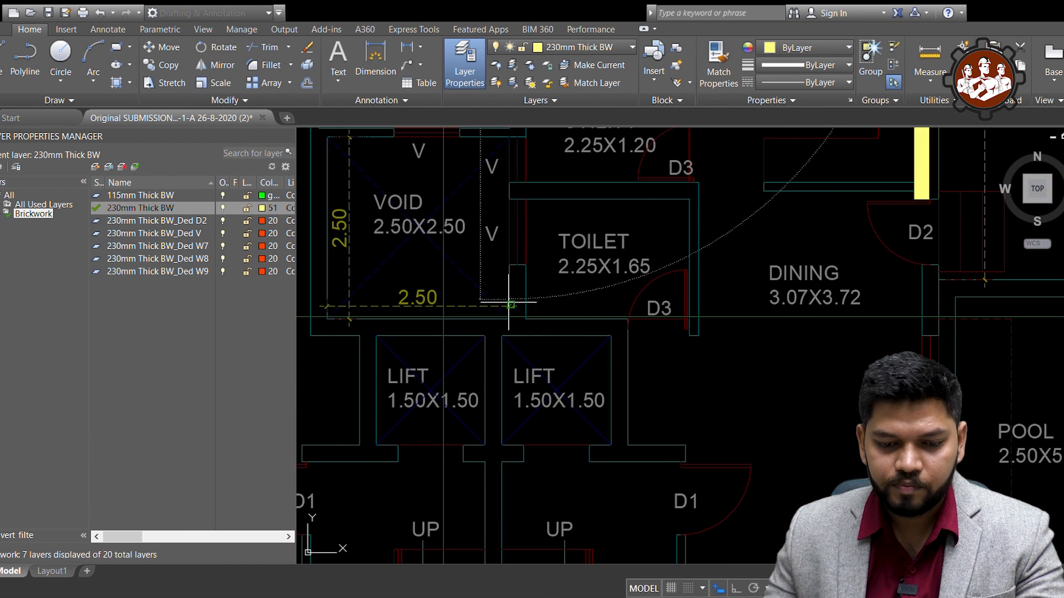
left_click(509, 319)
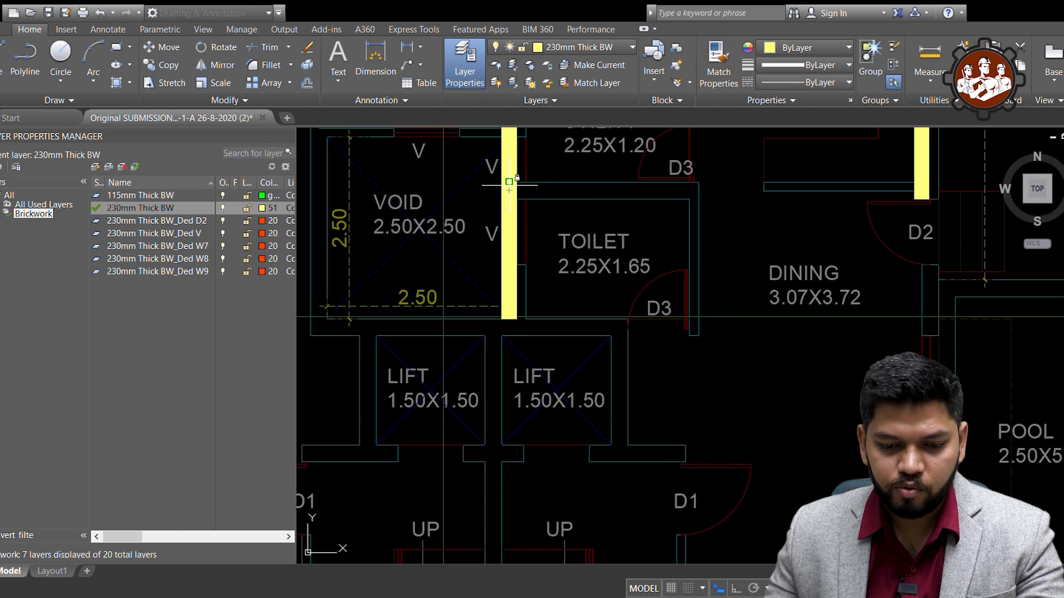
- Trace the wall between the 2.25X1.20 utility and the 2.25X1.65 toilet with a polyline from the void wall to its outer end
left_click(509, 183)
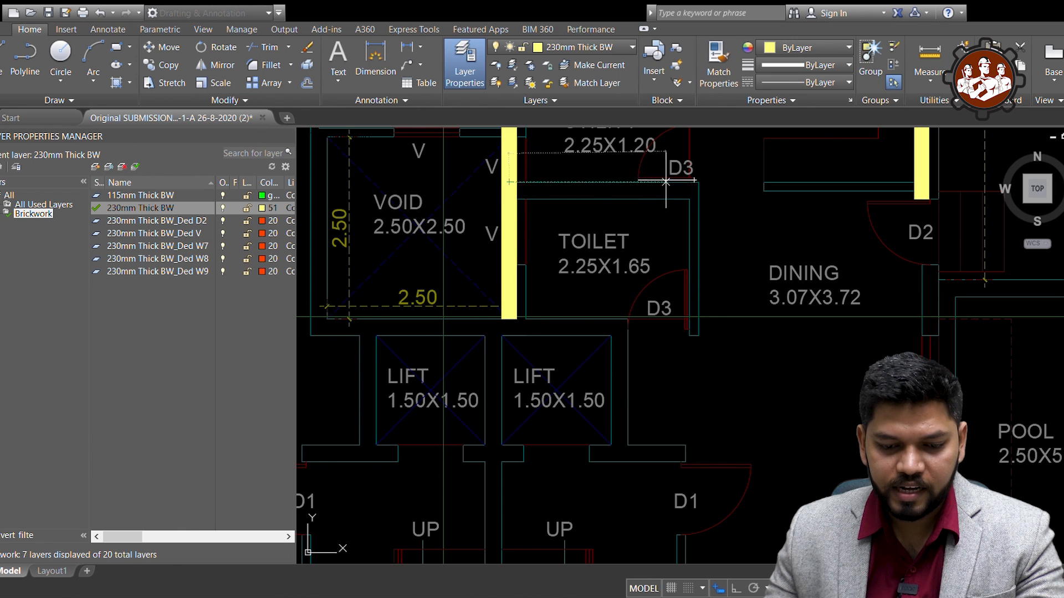
left_click(698, 182)
scroll(692, 188, "down", 4)
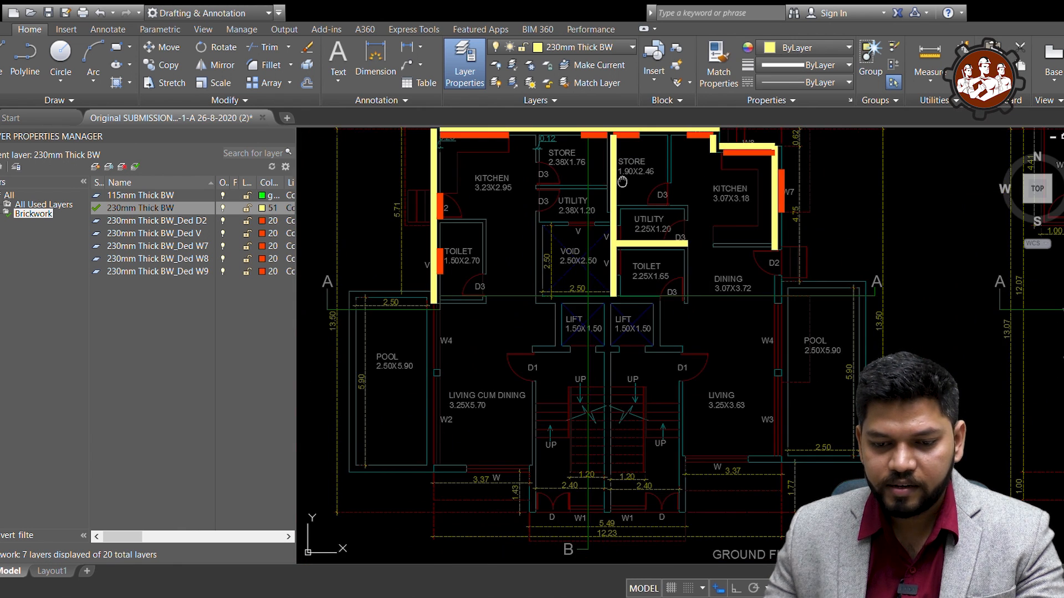
- Trace the void's wall facing the 1.50X2.70 toilet with a polyline from its lower outer corner up to the 2.38X1.20 utility's wall
middle_click_drag(622, 181, 634, 206)
scroll(576, 243, "up", 4)
scroll(506, 304, "down", 2)
mouse_move(506, 304)
middle_mouse_down()
mouse_move(525, 289)
mouse_move(542, 238)
middle_mouse_up()
scroll(526, 341, "up", 2)
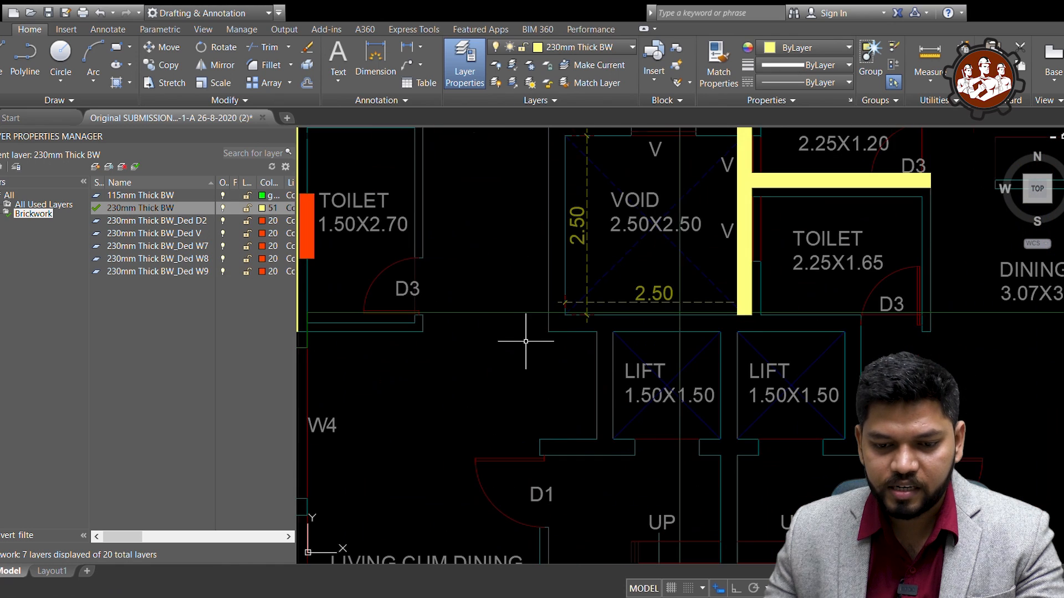
left_click(548, 332)
scroll(548, 344, "down", 4)
scroll(555, 228, "up", 6)
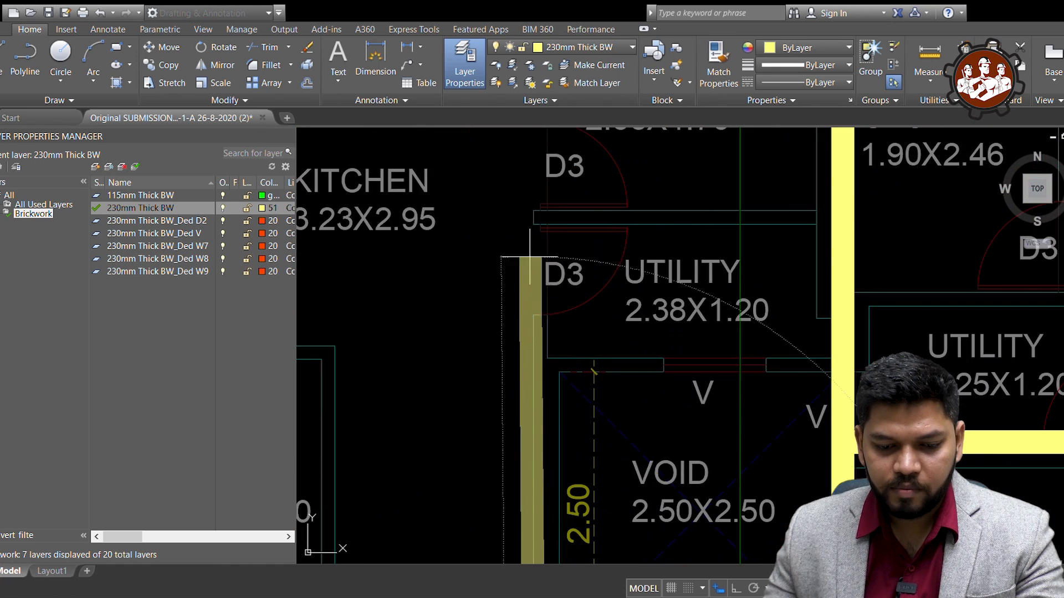
scroll(525, 368, "up", 2)
left_click(537, 355)
key("Return")
scroll(543, 264, "down", 6)
scroll(664, 307, "up", 2)
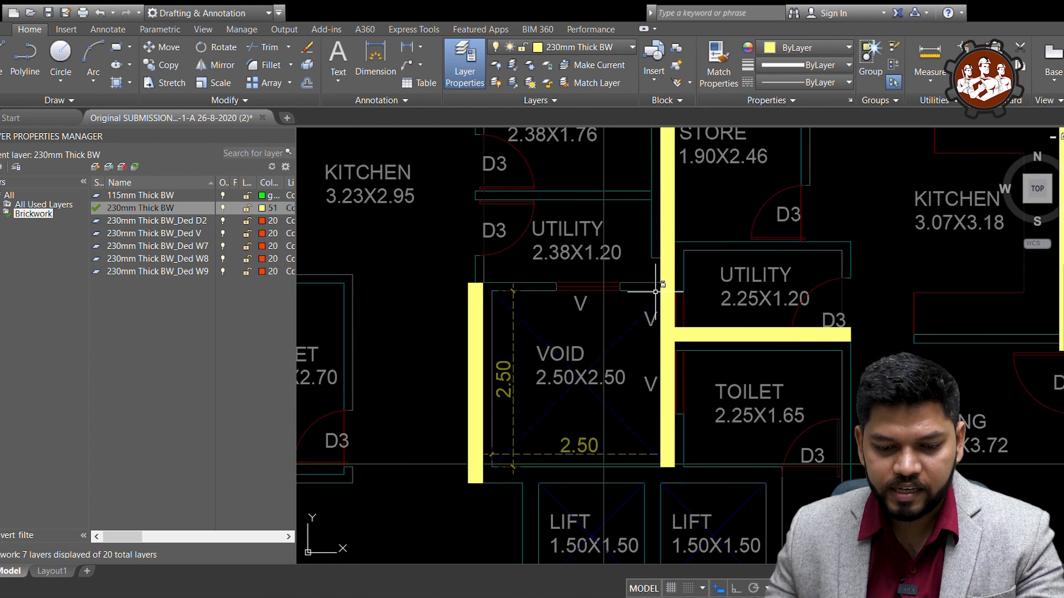
- On the 230mm Thick BW_Ded V layer, trace the utility's and toilet's ventilator openings along the wall they share with the void
scroll(598, 297, "down", 2)
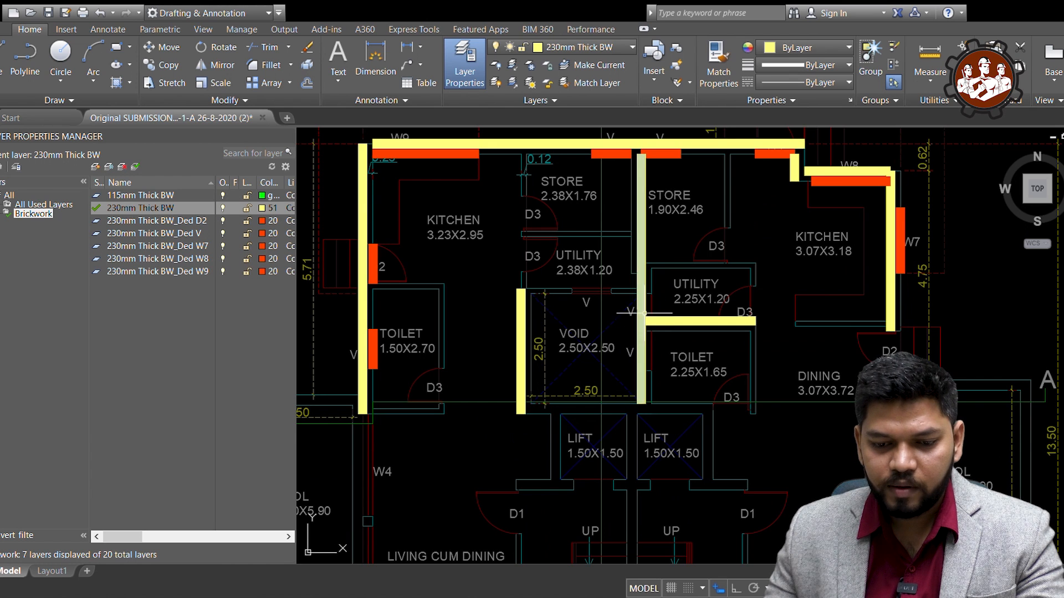
scroll(645, 348, "up", 2)
middle_click_drag(653, 330, 620, 304)
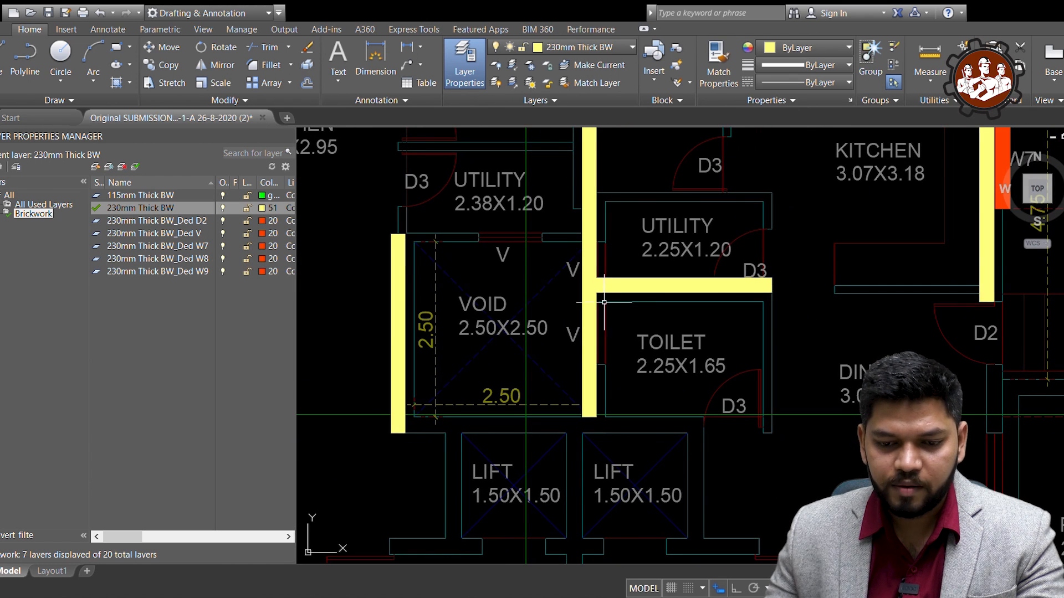
double_click(166, 236)
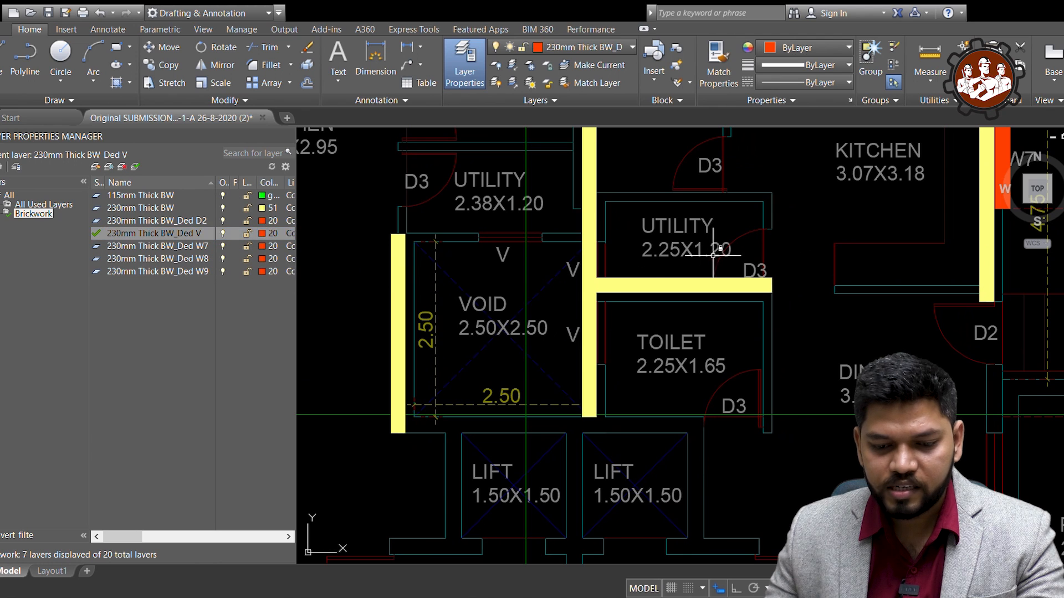
left_click(605, 242)
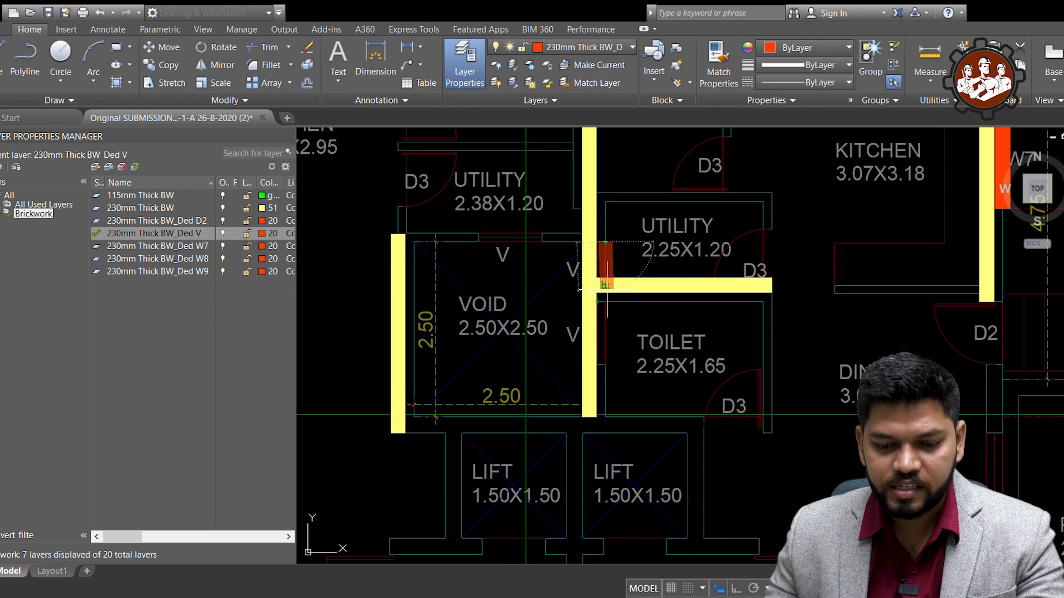
left_click(605, 288)
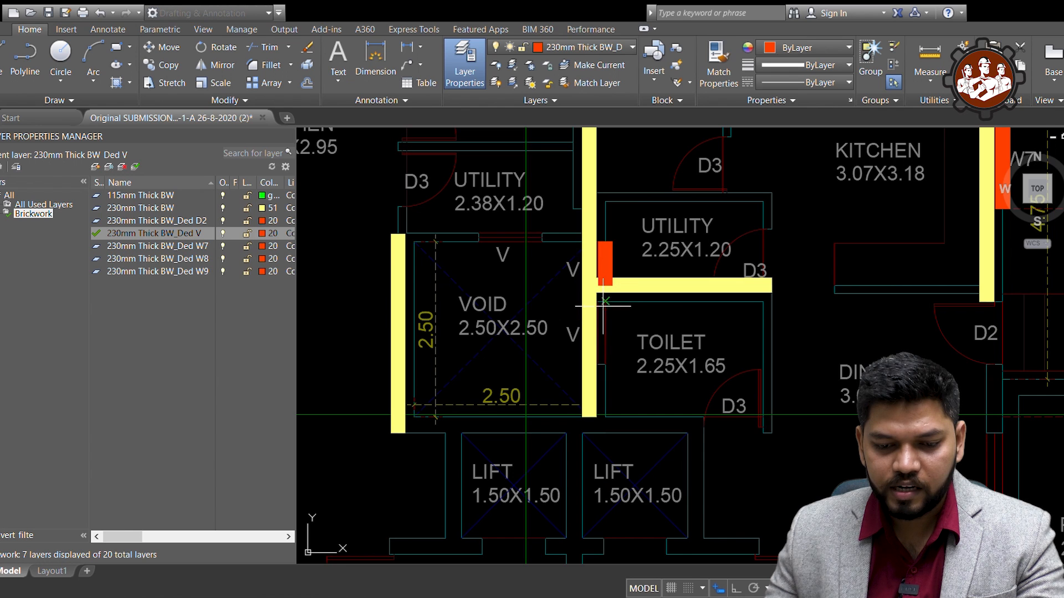
left_click(605, 365)
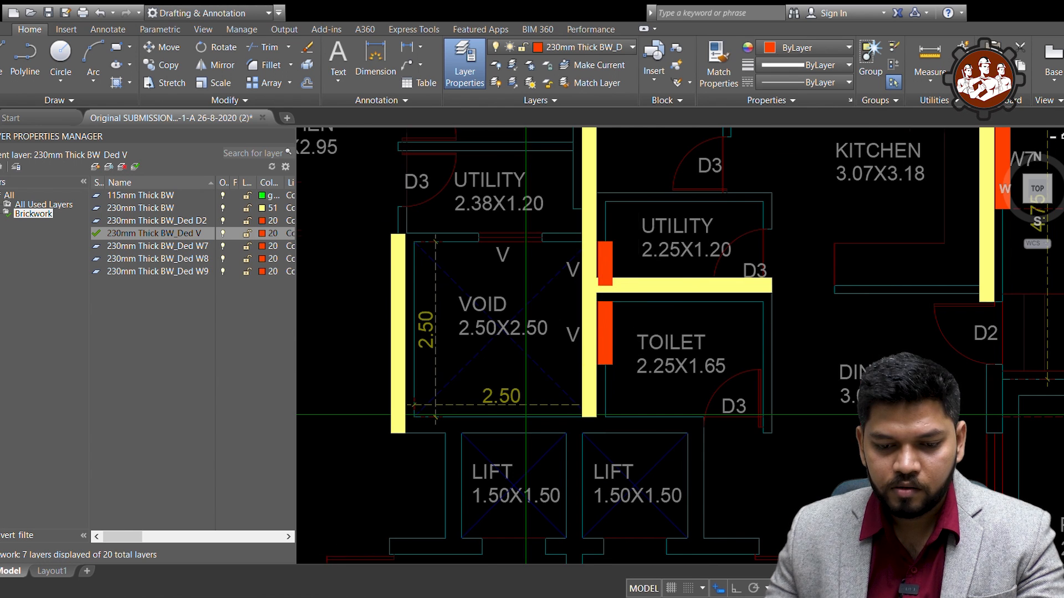
- On the 115mm Thick BW layer, trace the 1.50X2.70 toilet's kitchen-side wall and its door D3 wall with a polyline
scroll(639, 226, "down", 2)
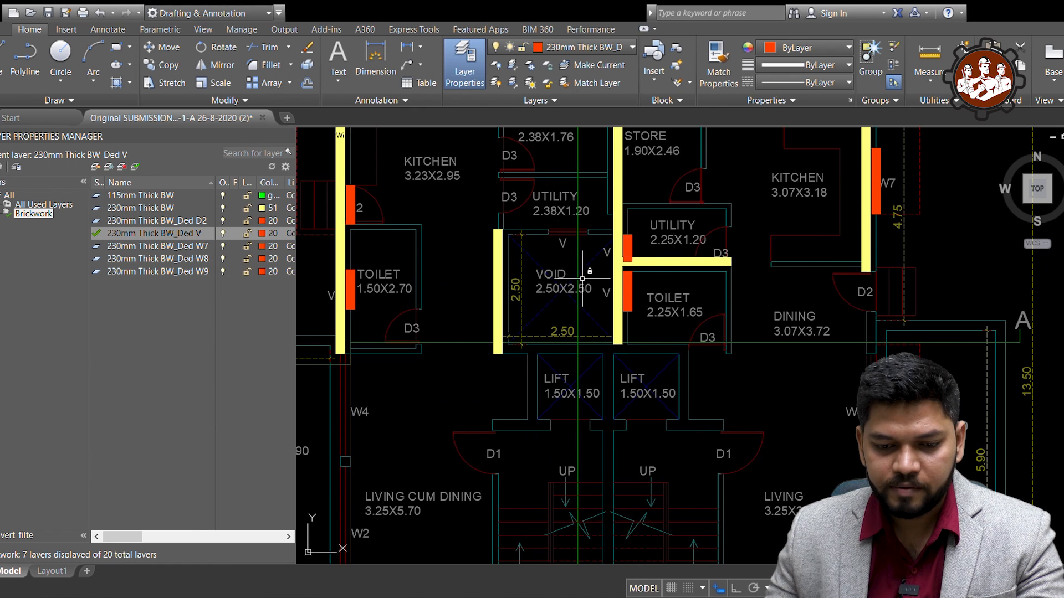
scroll(560, 281, "down", 2)
scroll(496, 195, "up", 2)
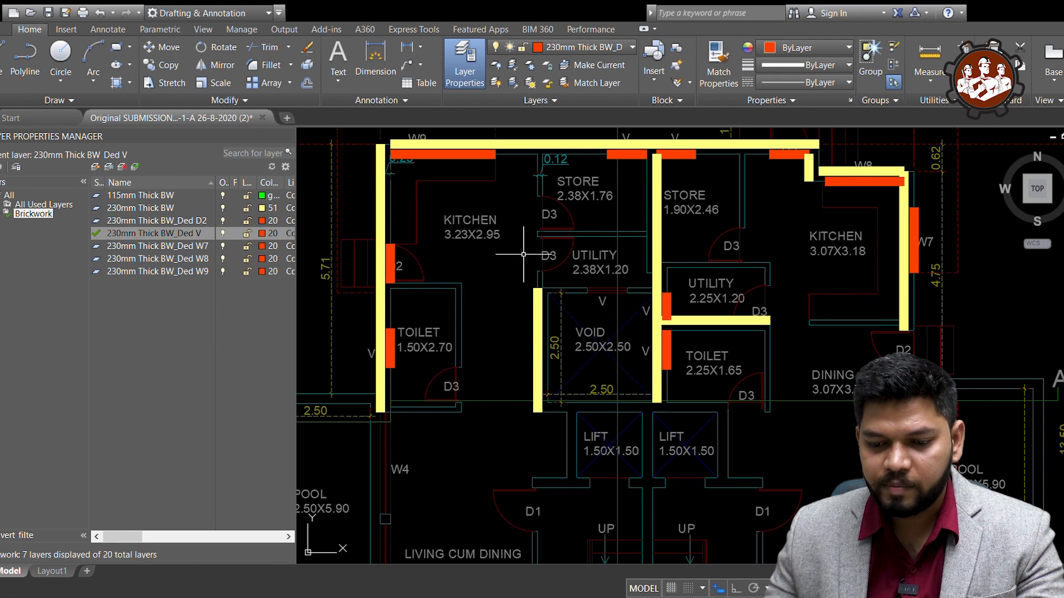
double_click(98, 195)
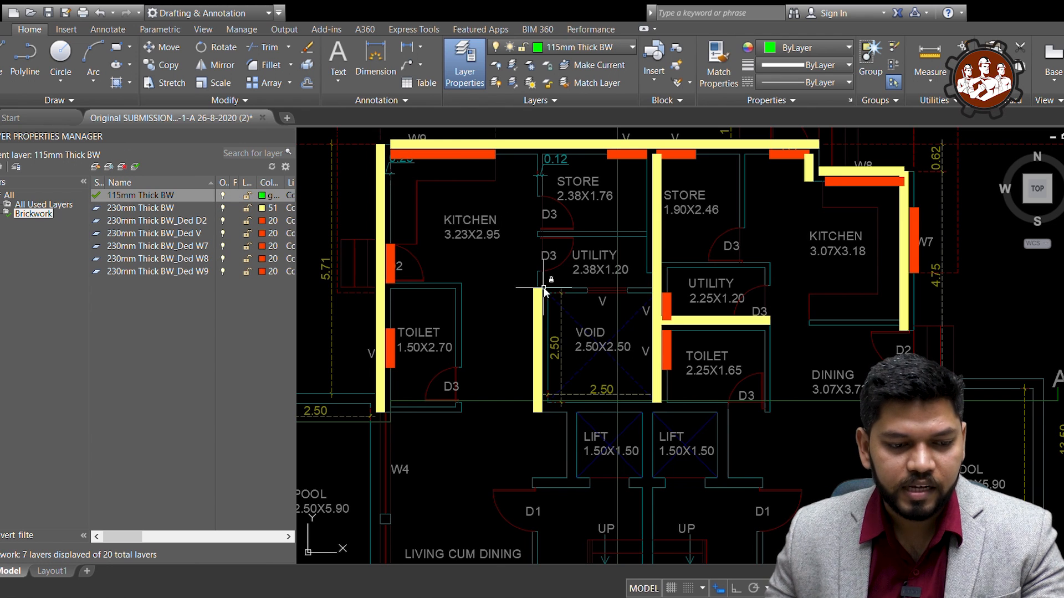
scroll(360, 294, "up", 2)
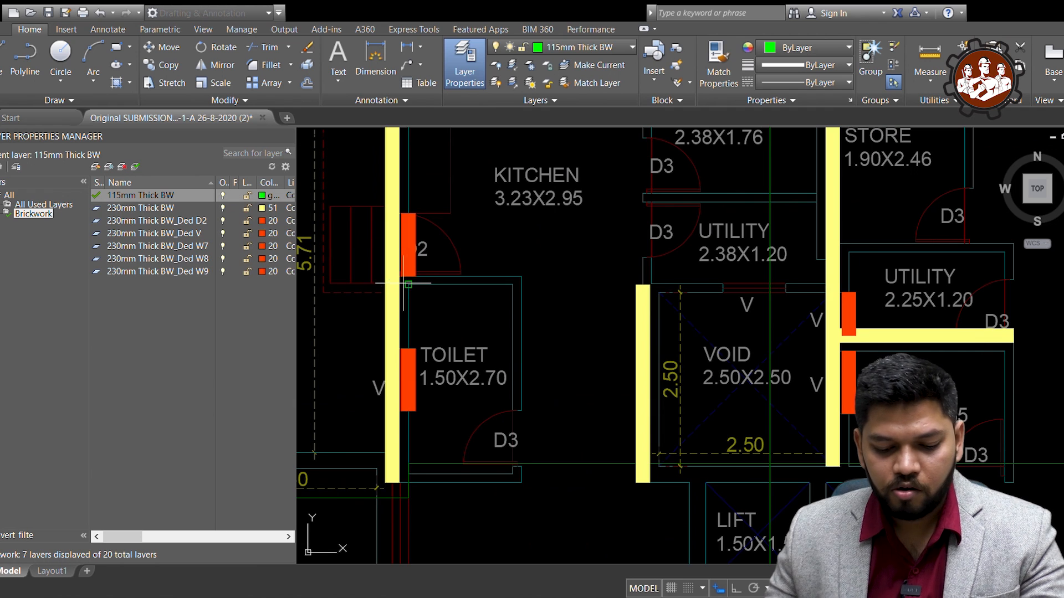
left_click(409, 284)
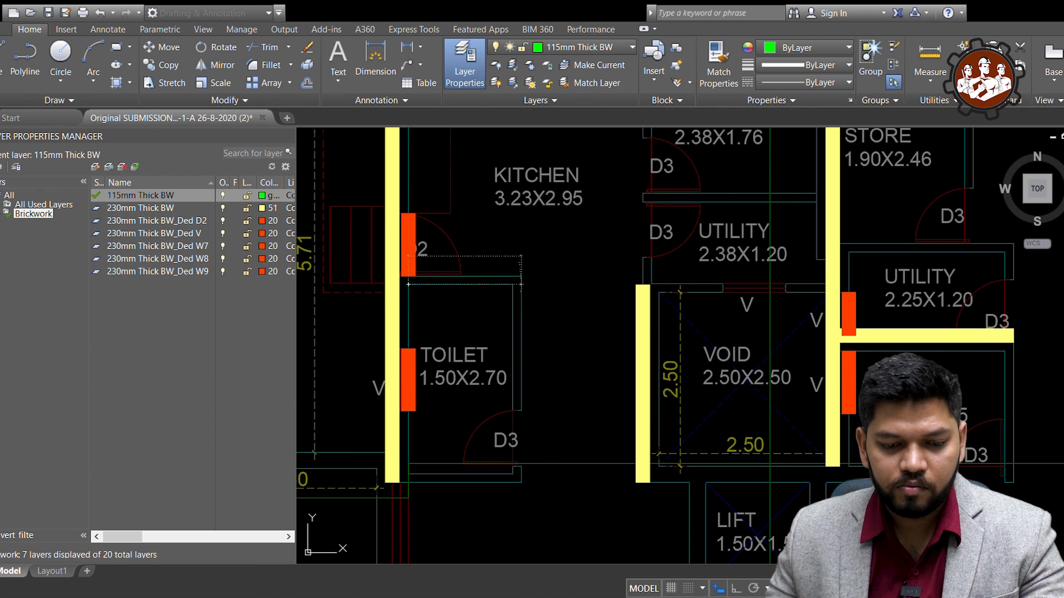
left_click(513, 288)
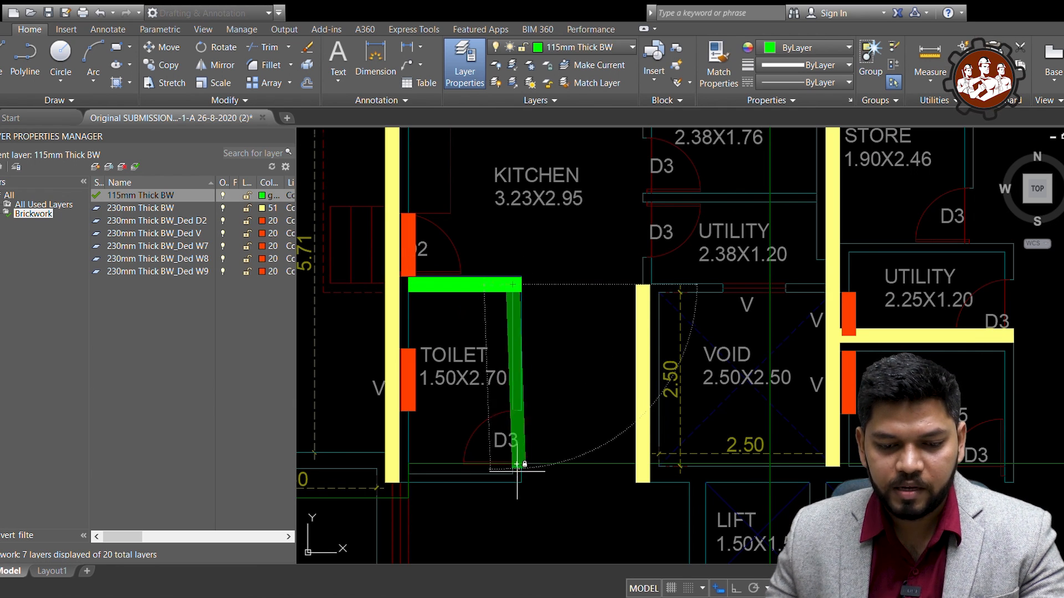
key("Return")
- Trace the 1.50X2.70 toilet's lower wall with a polyline from the outer wall to the door D3 wall's outer face
left_click(408, 474)
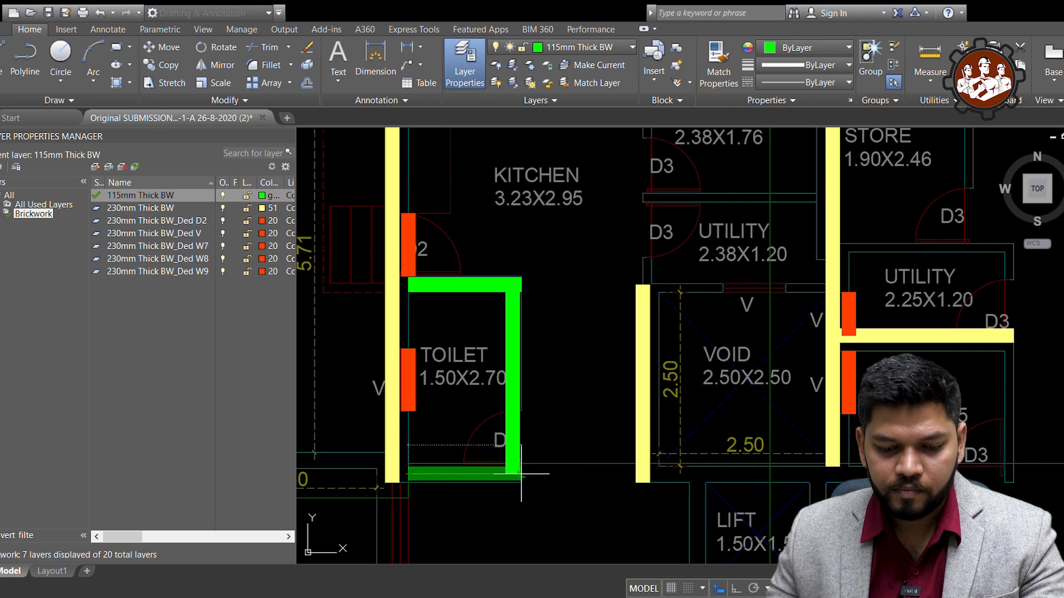
left_click(521, 474)
key("Return")
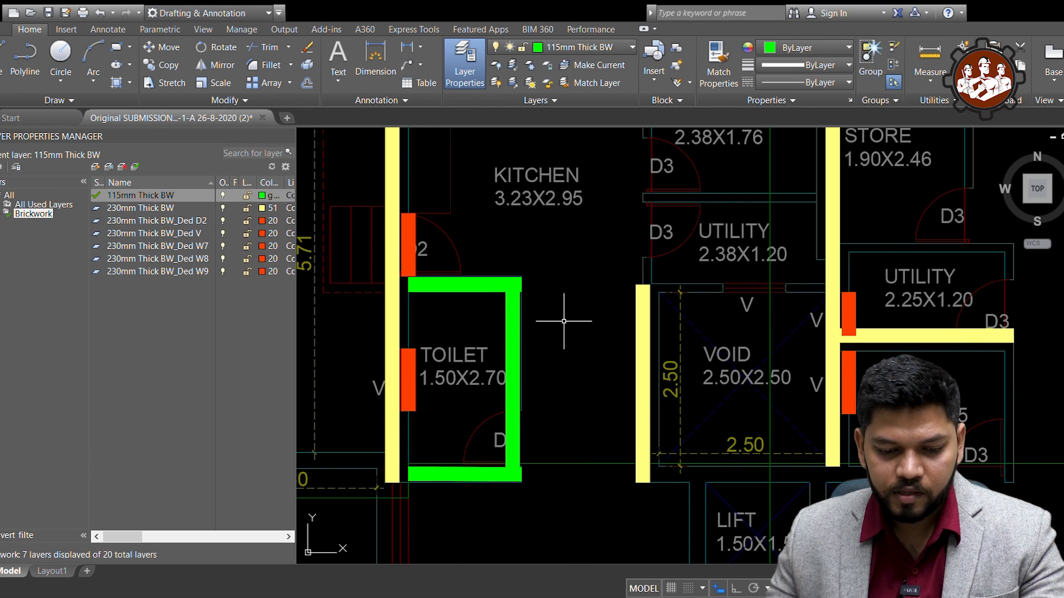
- Create the deduction layer 115mm Thick BW_Ded D3 from the 115mm Thick BW layer, give it colour 20 and make it current
scroll(565, 316, "down", 3)
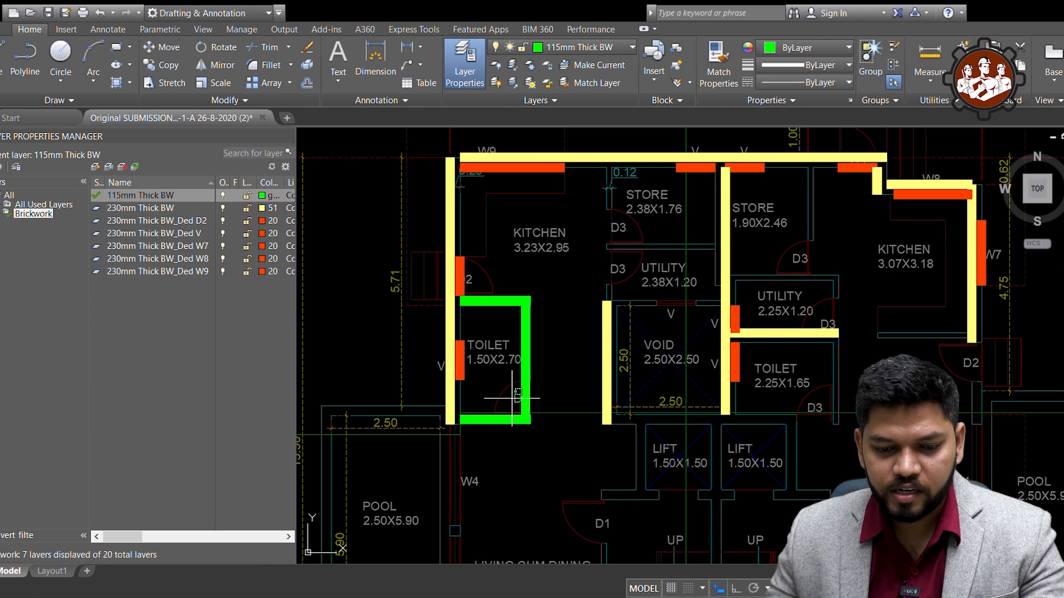
scroll(516, 398, "up", 8)
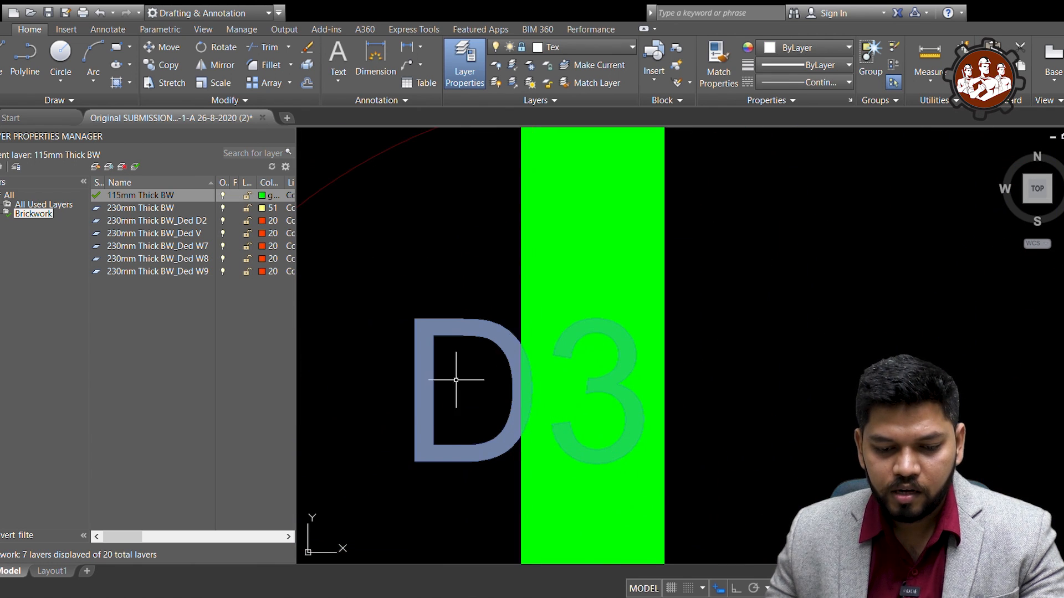
scroll(556, 336, "down", 2)
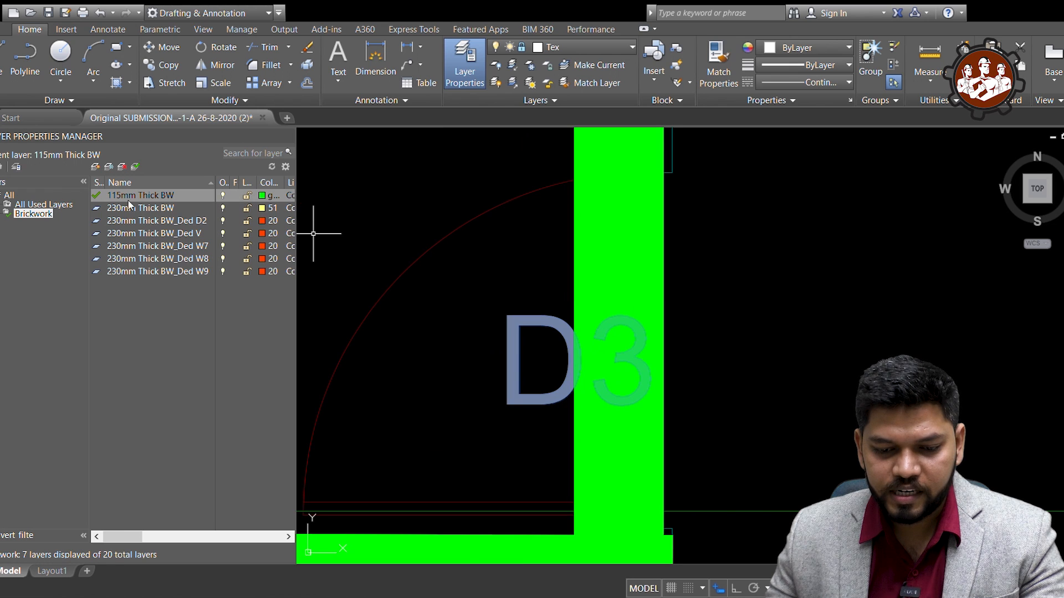
left_click(171, 197)
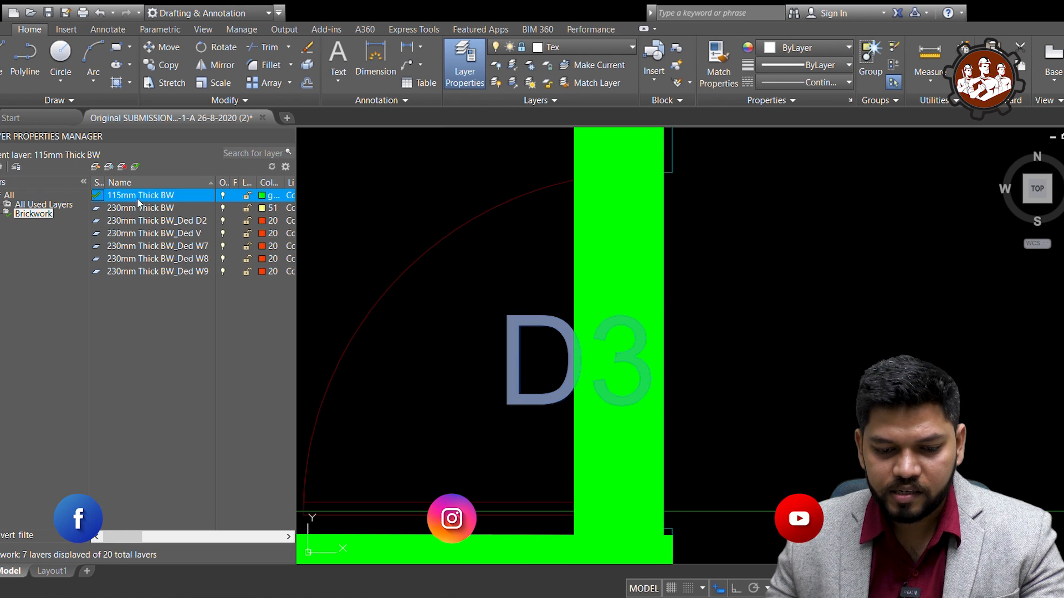
left_click(171, 197)
key("ctrl+c")
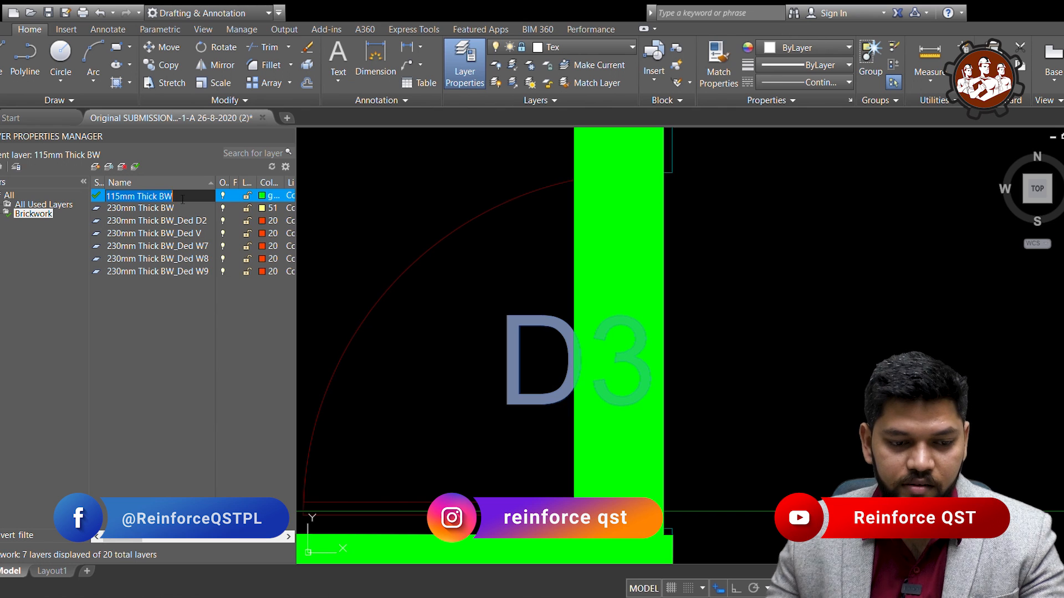
key("Return")
key("Return")
key("ctrl+v")
type("_Ded D3")
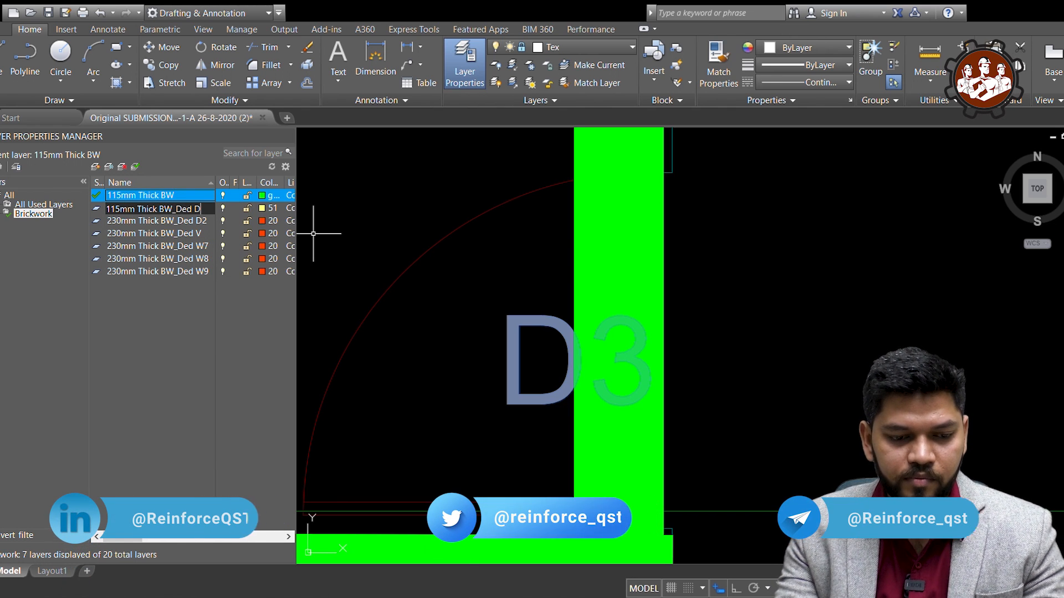
key("Return")
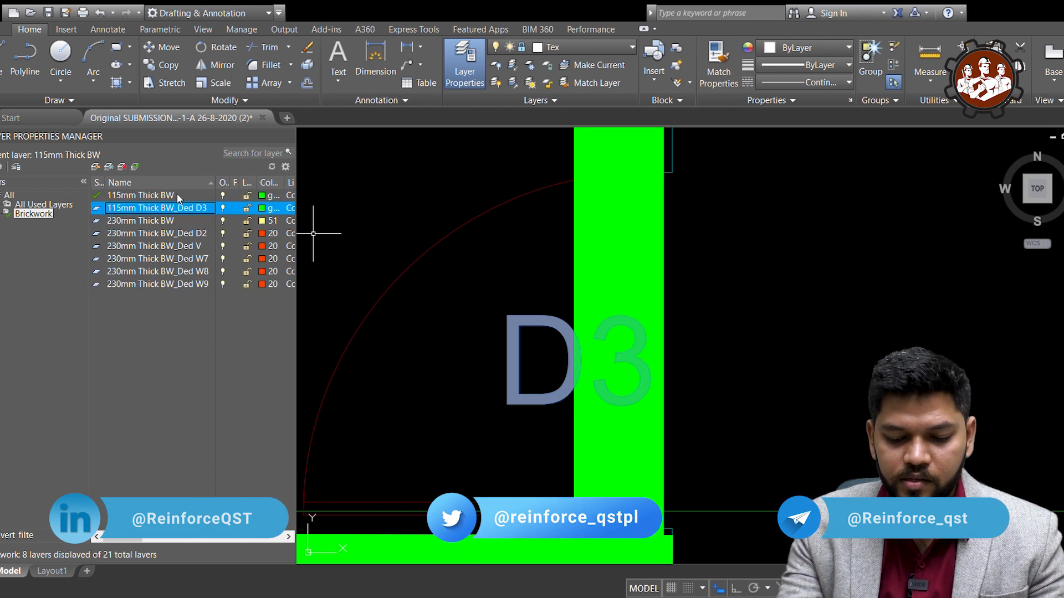
double_click(98, 211)
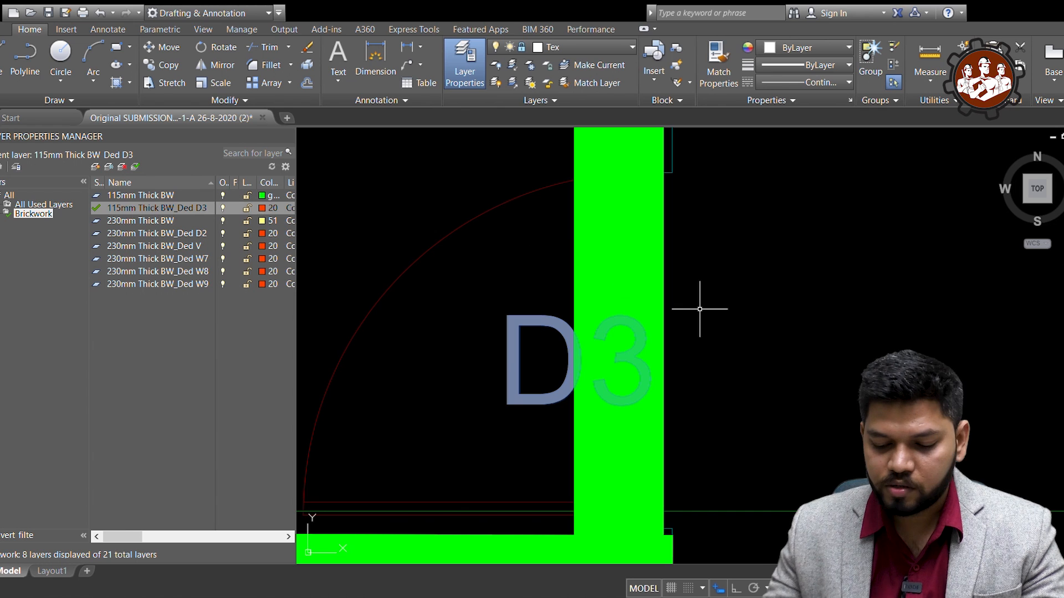
- Trace the 1.50X2.70 toilet's door D3 opening with a polyline along the wall's outer face
scroll(637, 199, "down", 5)
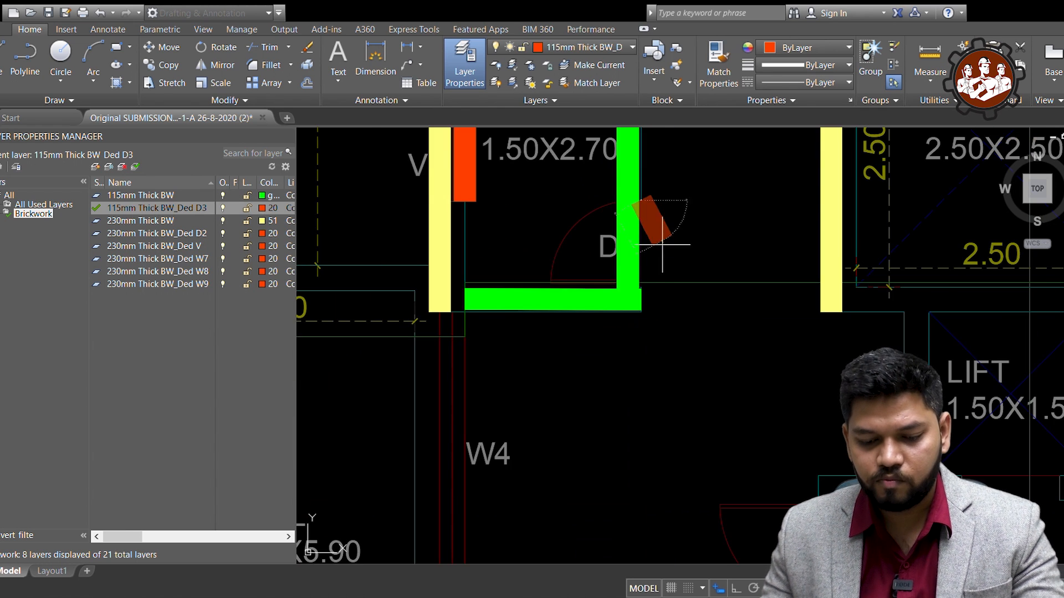
scroll(642, 278, "up", 2)
left_click(642, 278)
scroll(553, 378, "down", 5)
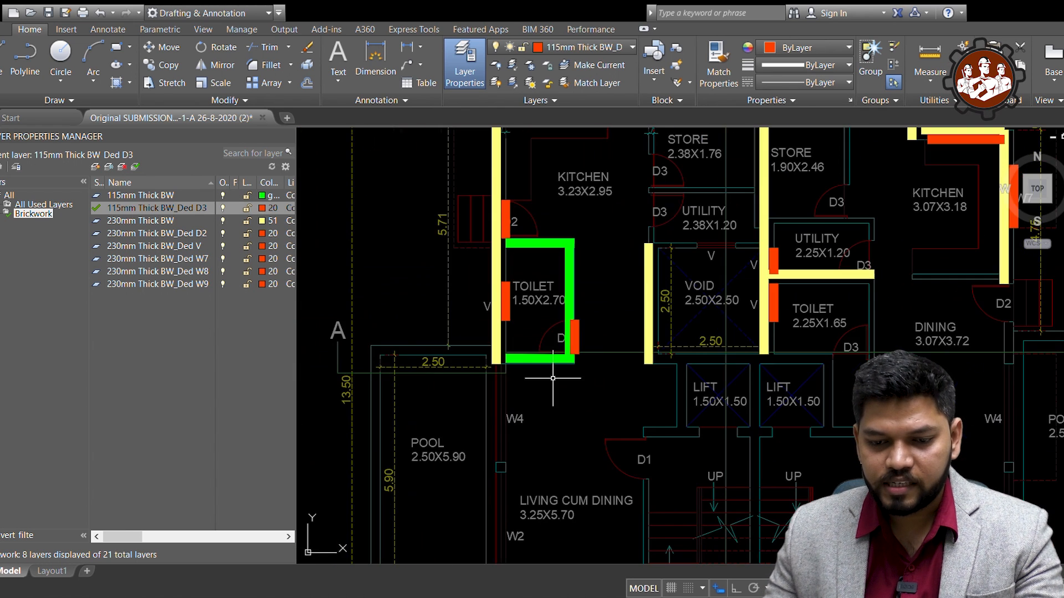
- On the 115mm Thick BW layer, trace the 3.23X2.95 kitchen's wall facing the store and utility from the outer wall down to the void
middle_click_drag(640, 229, 560, 338)
scroll(562, 341, "up", 2)
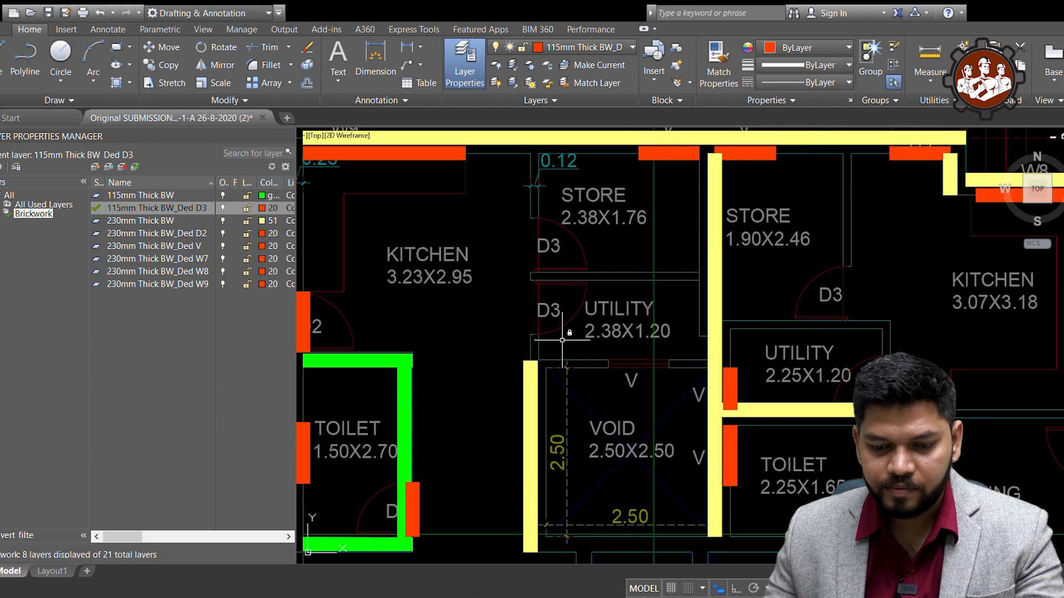
double_click(97, 195)
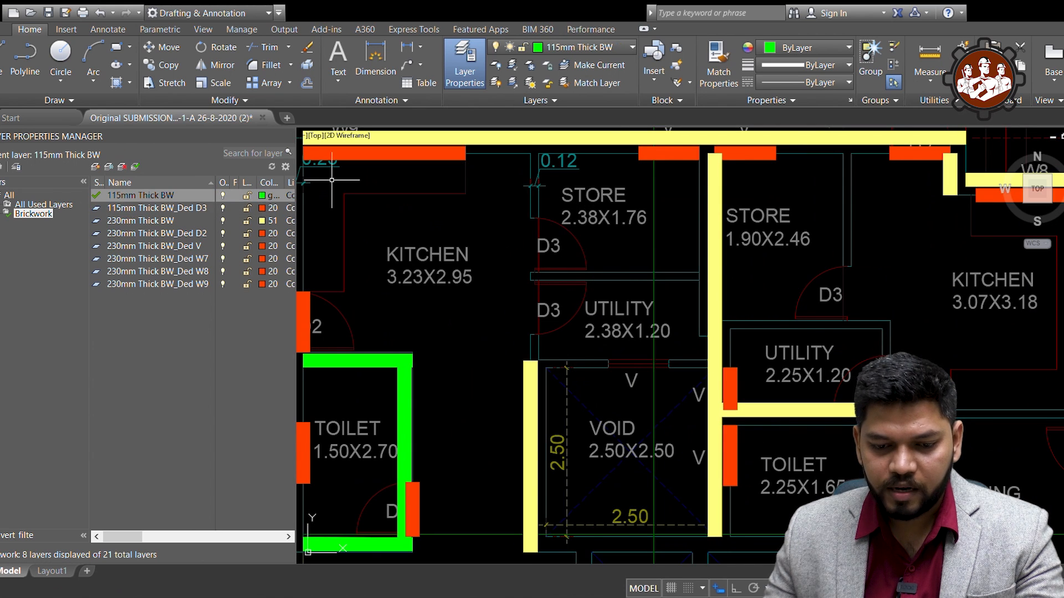
left_click(538, 154)
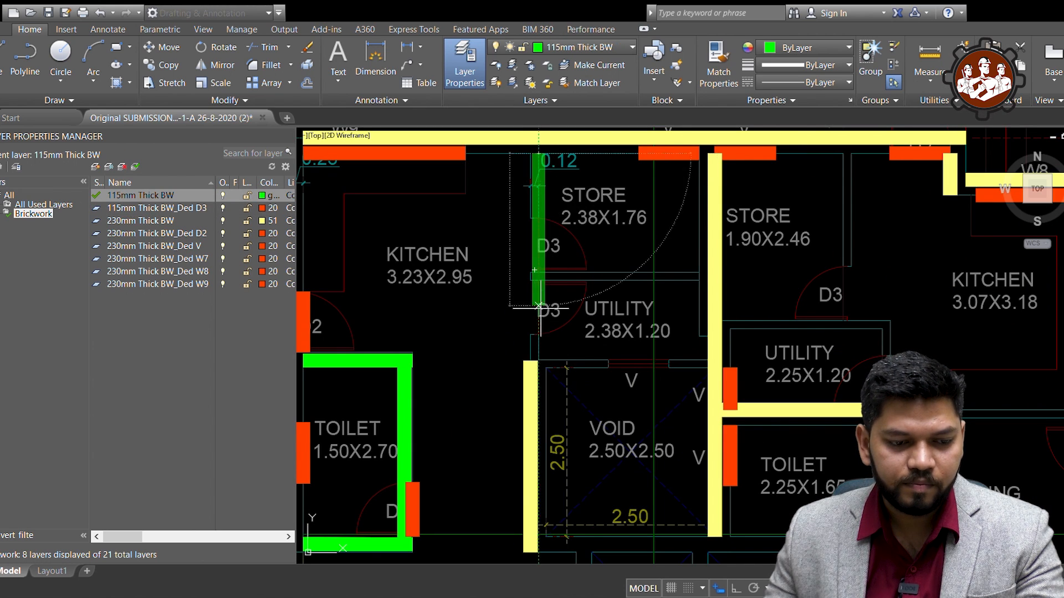
left_click(538, 359)
key("Return")
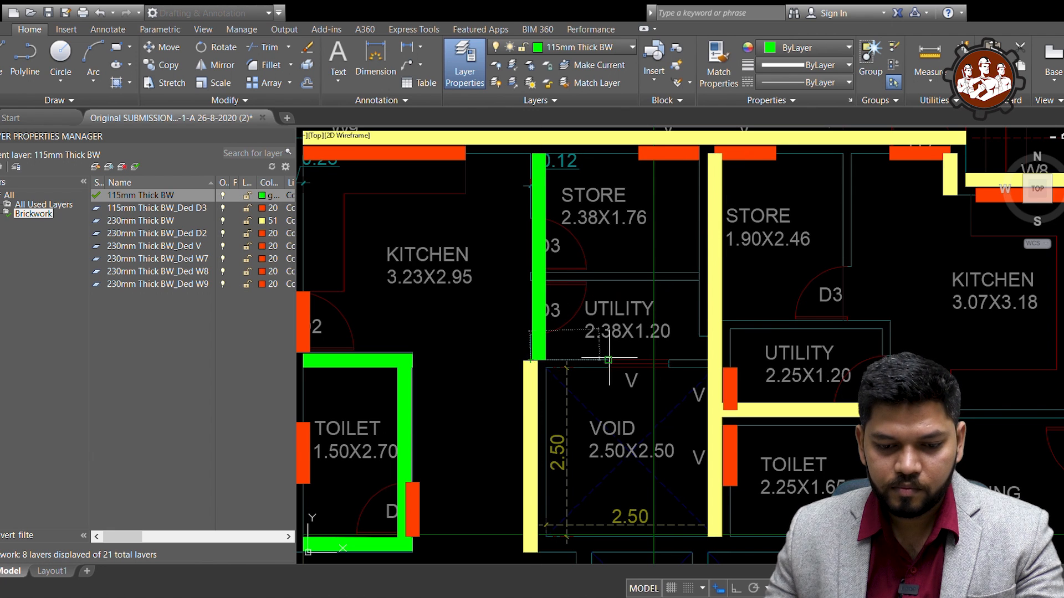
- Trace the wall between the 2.38X1.20 utility and the void with a polyline
scroll(549, 365, "up", 5)
key("Return")
left_click(543, 380)
scroll(543, 379, "down", 5)
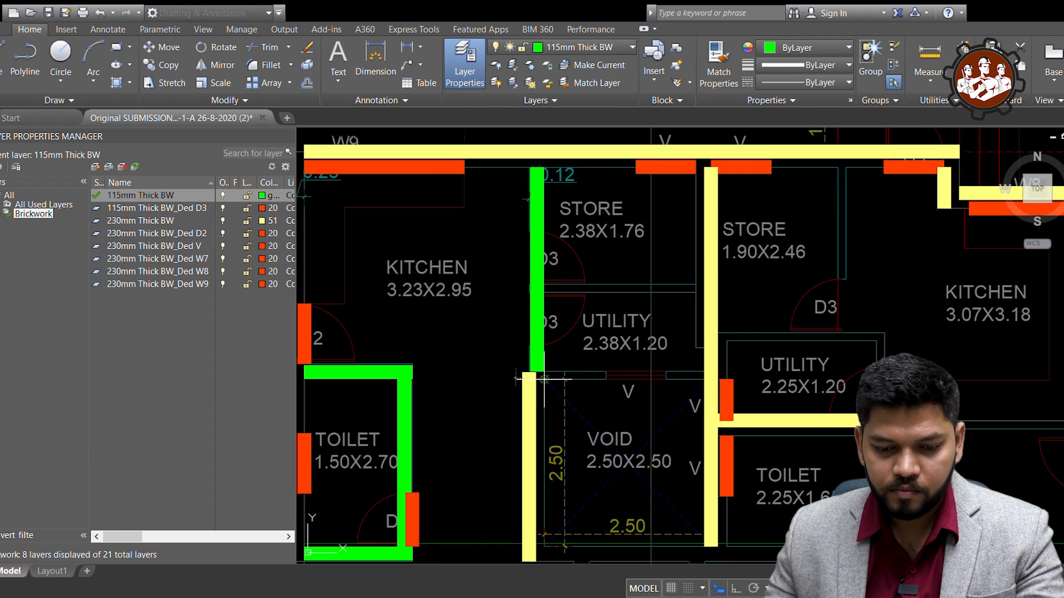
scroll(685, 378, "up", 5)
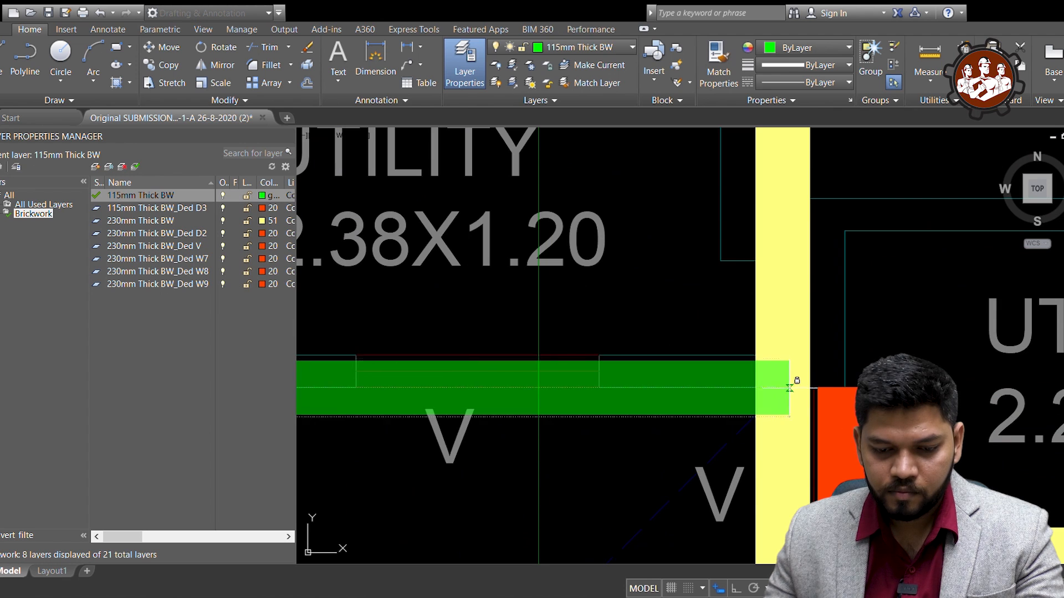
left_click(790, 379)
key("Return")
scroll(790, 379, "down", 5)
- Trace the wall between the 2.38X1.76 store and the 2.38X1.20 utility with a polyline
scroll(738, 261, "up", 3)
middle_click_drag(739, 260, 721, 331)
key("Return")
left_click(525, 303)
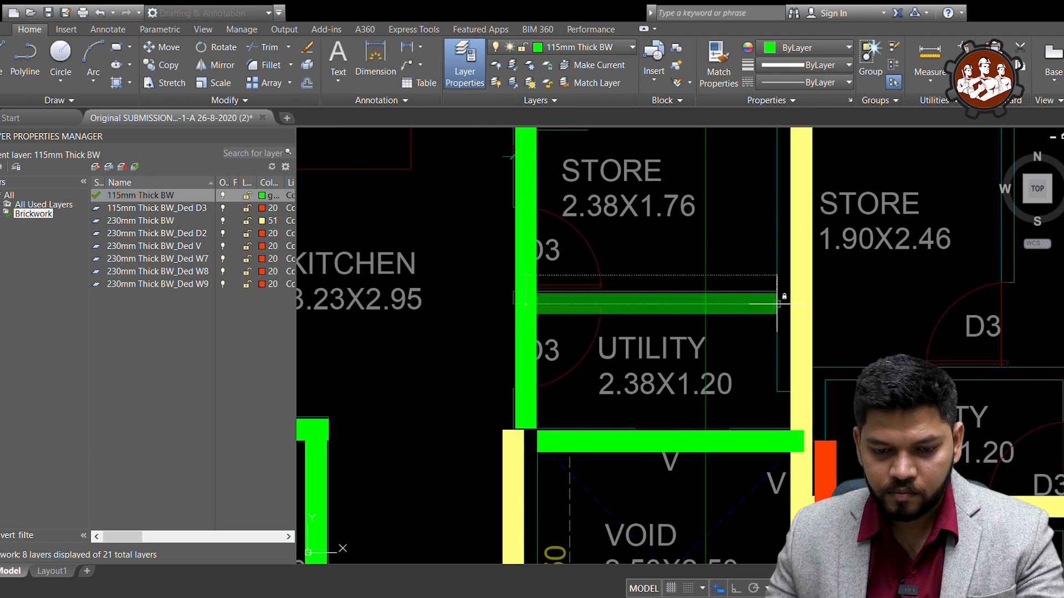
left_click(778, 303)
key("Return")
scroll(777, 303, "down", 5)
- Trace the wall between the 1.90X2.46 store and 2.25X1.20 utility, plus the store's wall facing the 3.07X3.18 kitchen, with polylines
scroll(648, 305, "up", 5)
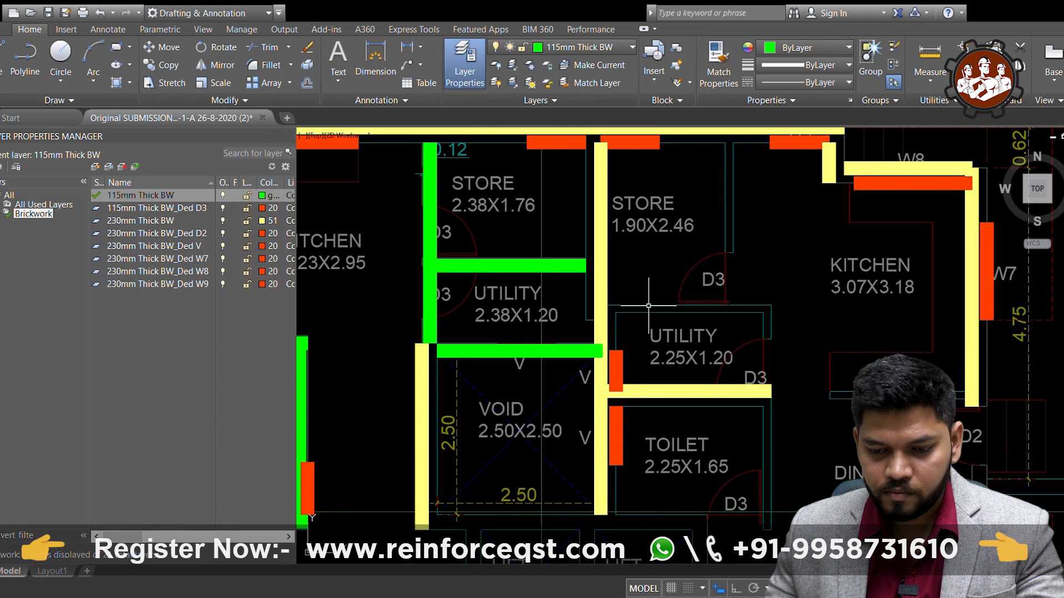
key("Return")
left_click(601, 304)
left_click(771, 305)
key("Return")
key("Return")
left_click(725, 144)
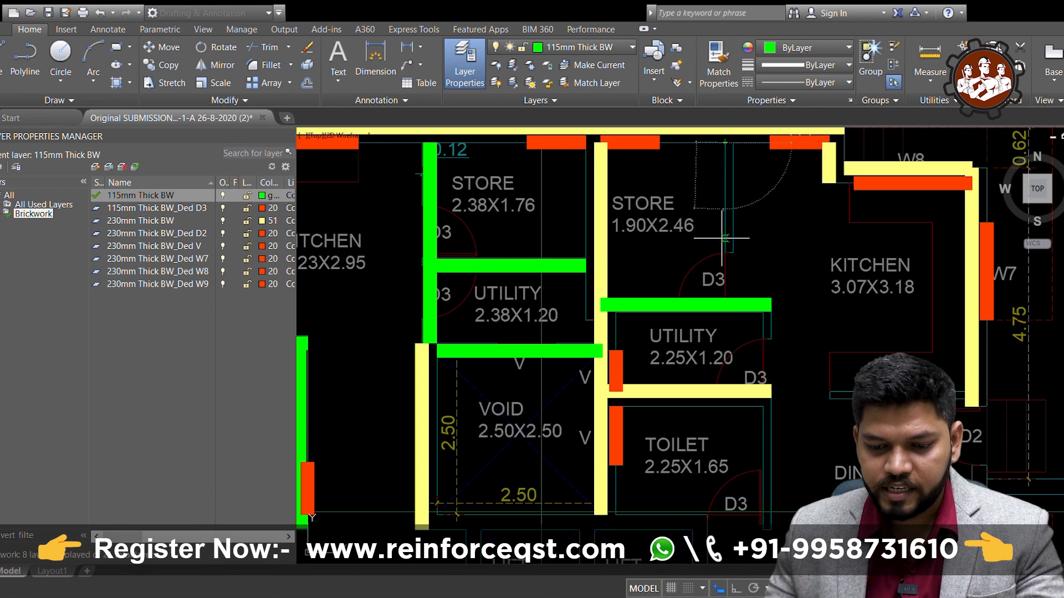
left_click(725, 304)
key("Return")
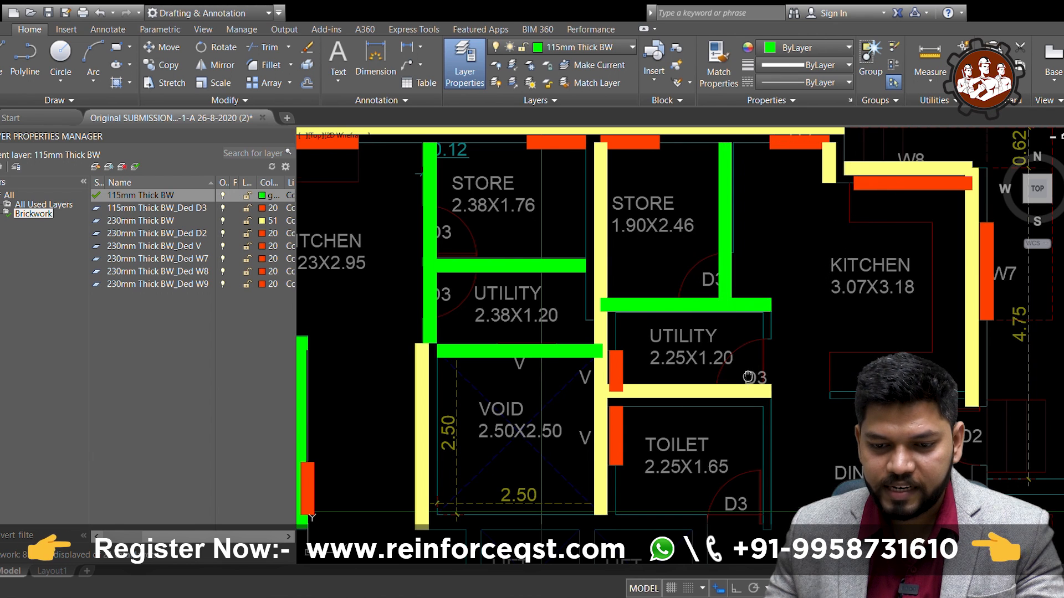
- Trace the 2.25X1.65 toilet's dining-side wall with a polyline from the 230 mm wall to its lower end
middle_click_drag(748, 376, 712, 209)
key("Return")
left_click(726, 238)
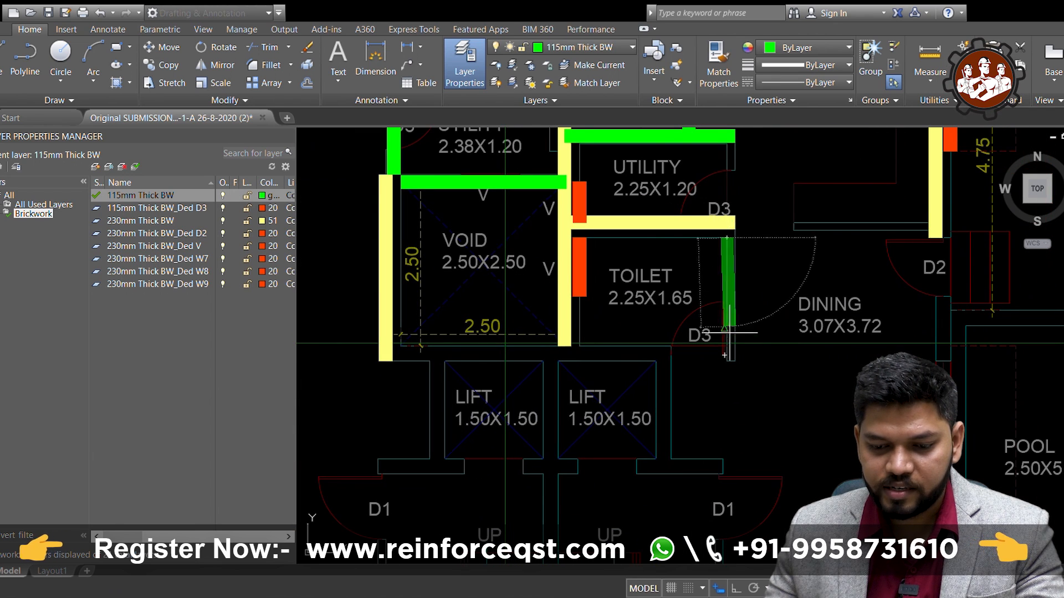
left_click(727, 361)
key("Return")
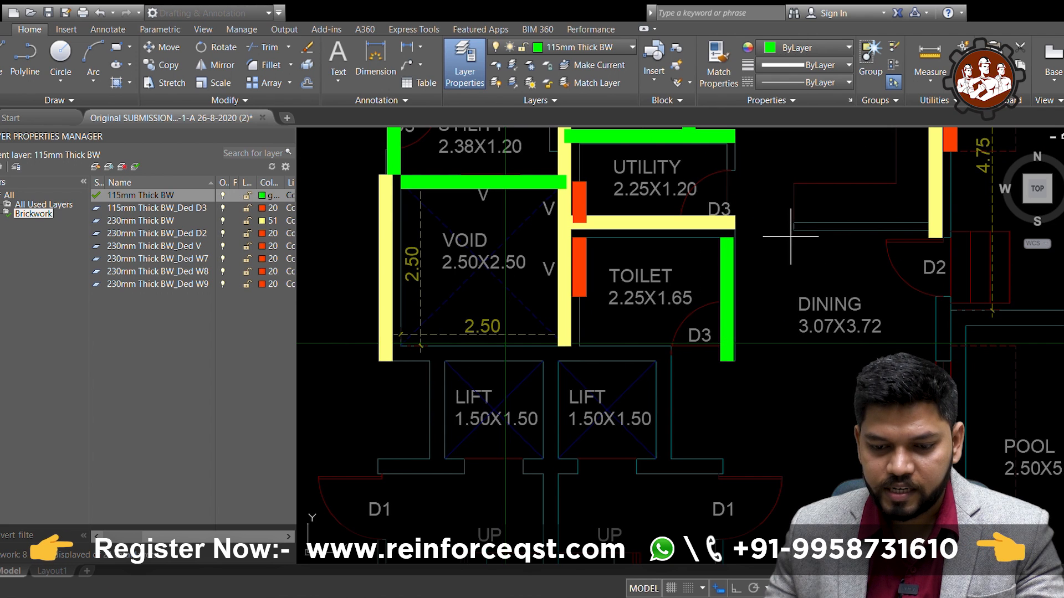
- Trace the 2.25X1.20 utility's door D3 wall and the wall between the 3.07X3.18 kitchen and the dining area
scroll(800, 338, "down", 4)
scroll(747, 295, "up", 4)
key("Return")
left_click(808, 212)
left_click(807, 285)
key("Return")
scroll(795, 280, "down", 3)
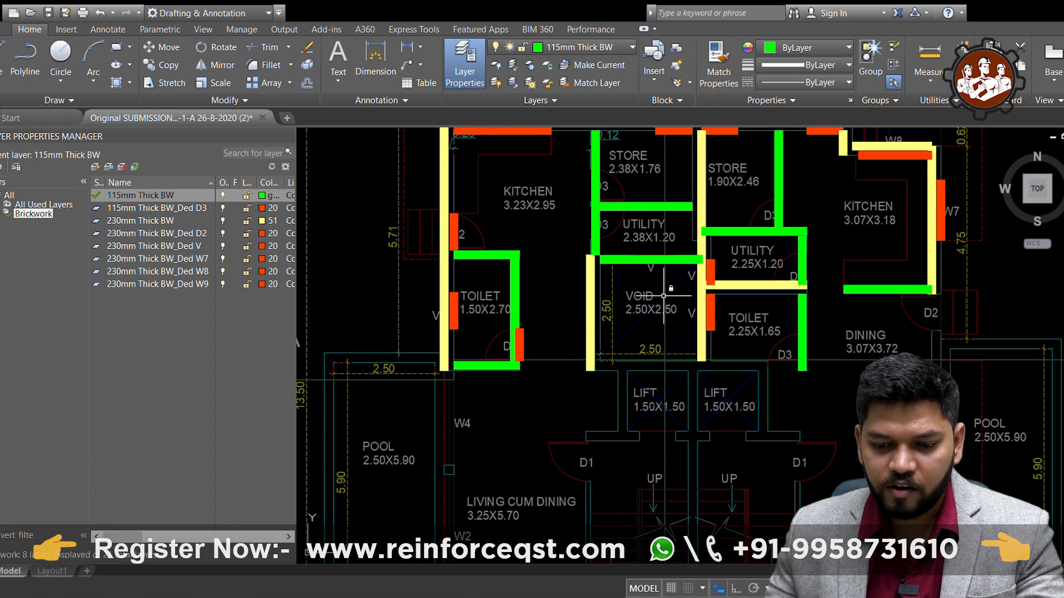
middle_click_drag(602, 255, 602, 283)
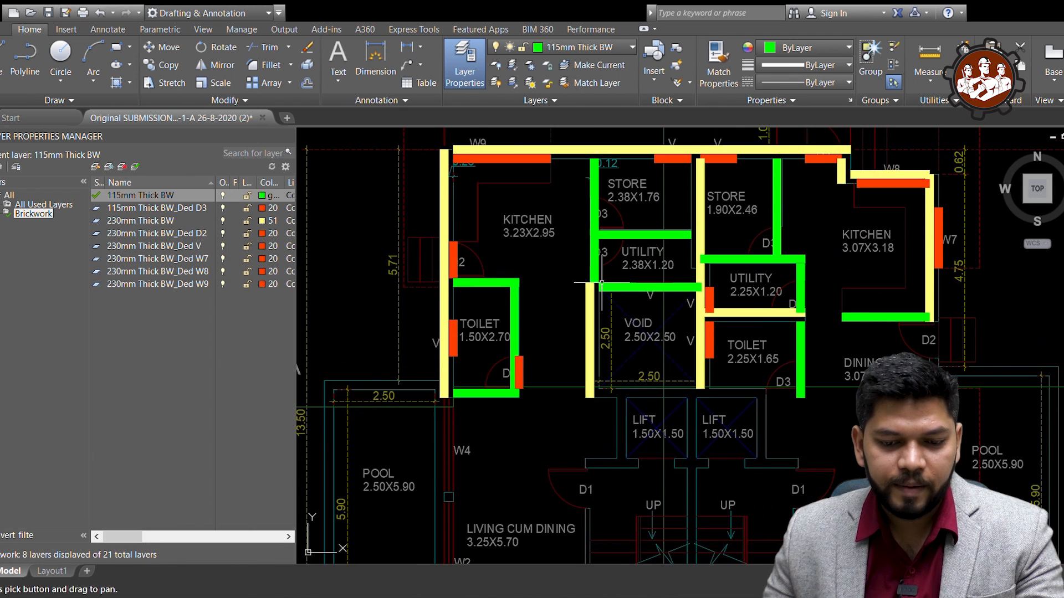
- On the 115mm Thick BW_Ded D3 layer, trace the 2.38X1.76 store's and 2.38X1.20 utility's door D3 openings along their kitchen-side wall
scroll(601, 283, "up", 2)
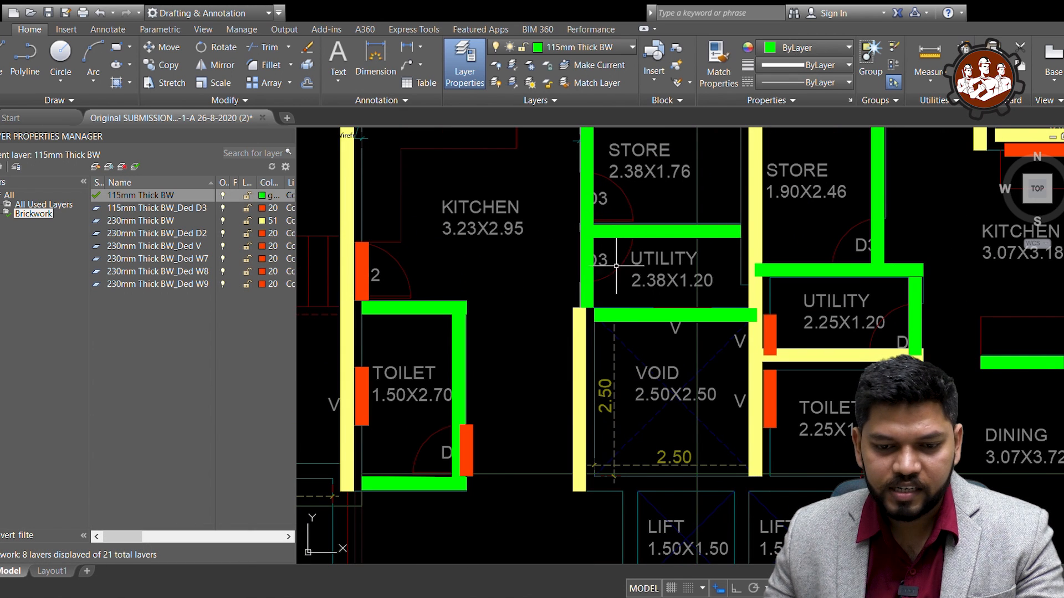
double_click(188, 209)
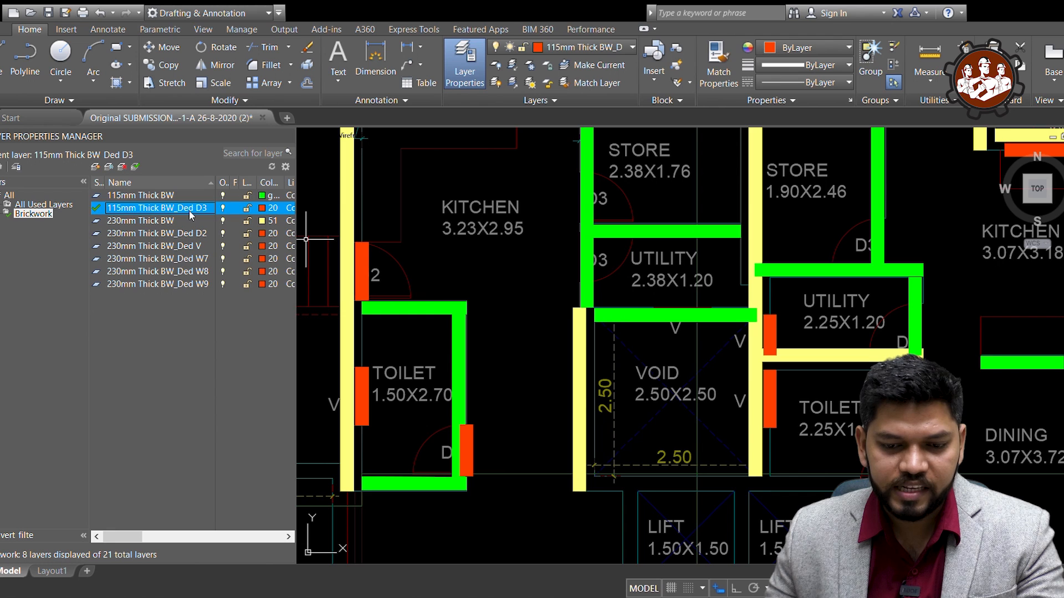
scroll(571, 200, "up", 4)
left_click(591, 152)
left_click(590, 283)
key("space")
key("space")
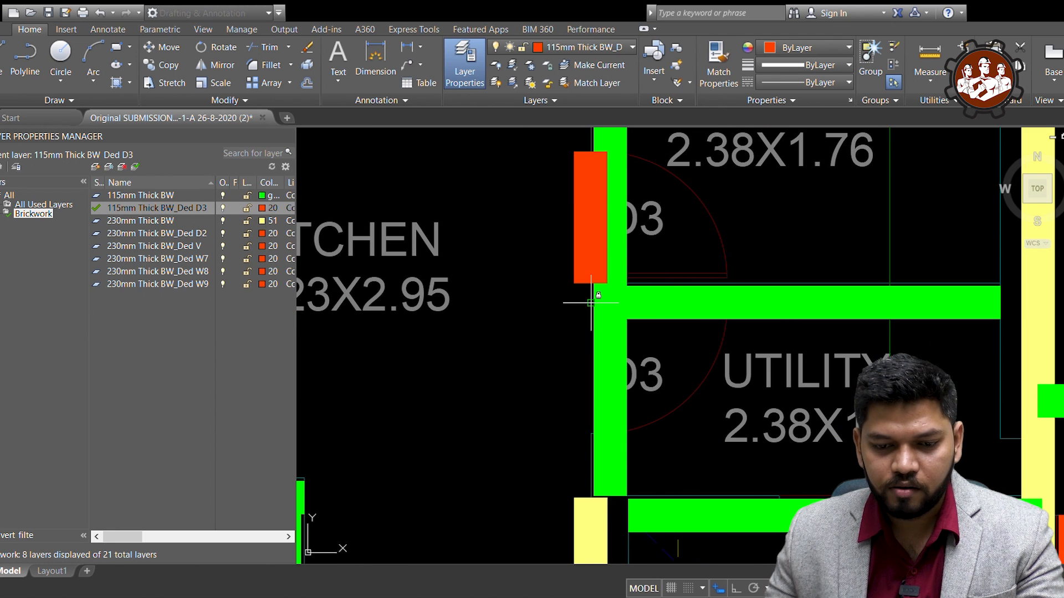
left_click(591, 303)
left_click(591, 434)
key("space")
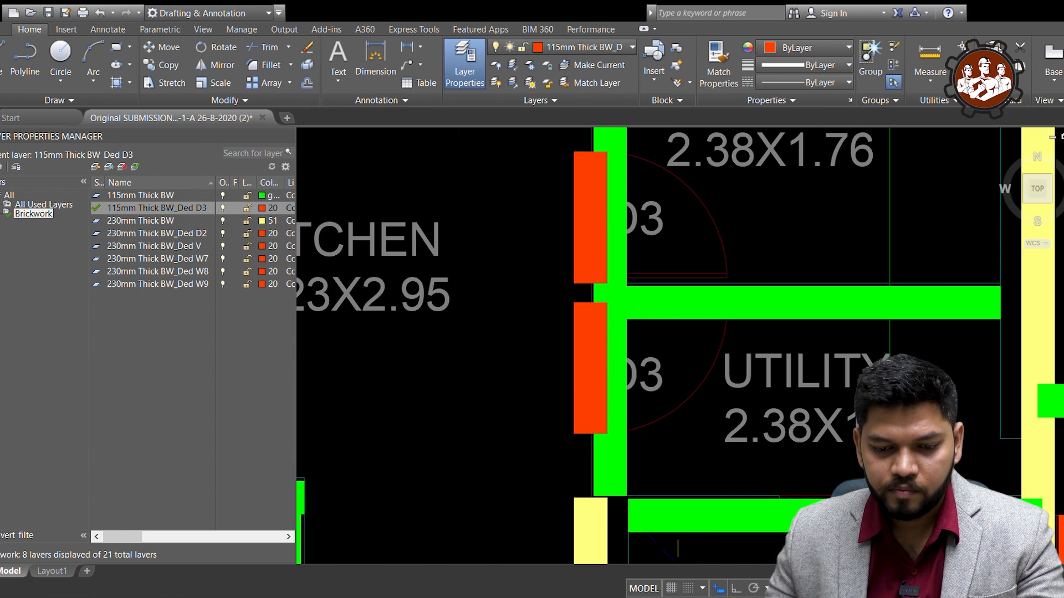
- Trace the 1.90X2.46 store's door D3 opening with a polyline along its kitchen-side wall
scroll(748, 308, "down", 5)
scroll(670, 302, "up", 3)
key("space")
left_click(654, 224)
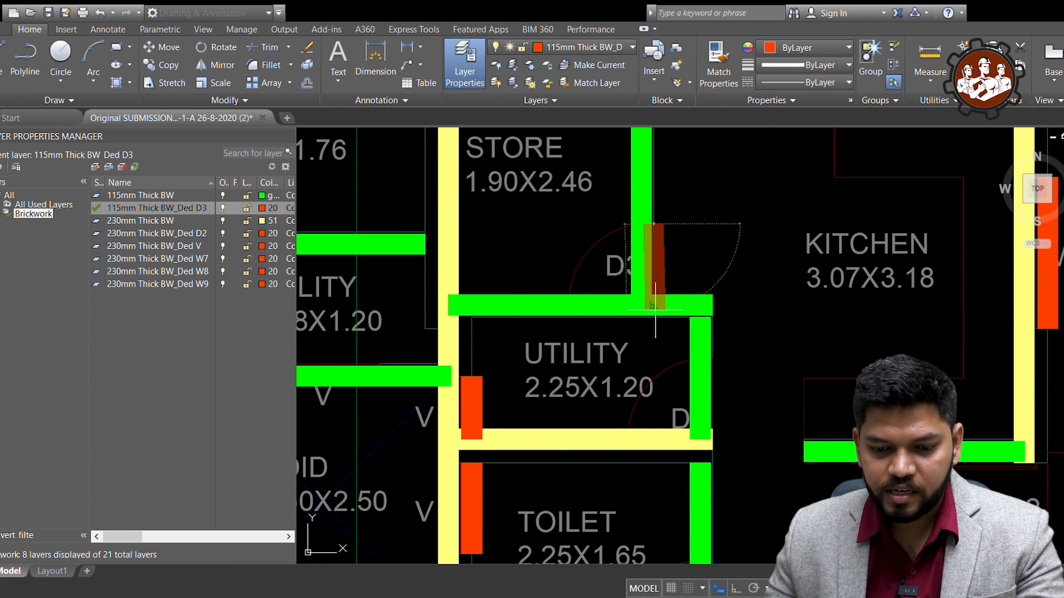
left_click(655, 311)
key("space")
left_click(678, 409)
scroll(682, 431, "up", 6)
scroll(626, 398, "down", 2)
middle_click_drag(595, 395, 451, 377)
scroll(451, 376, "down", 2)
key("Escape")
- Trace the 2.25X1.20 utility's door D3 opening with a polyline along the wall's outer face
key("space")
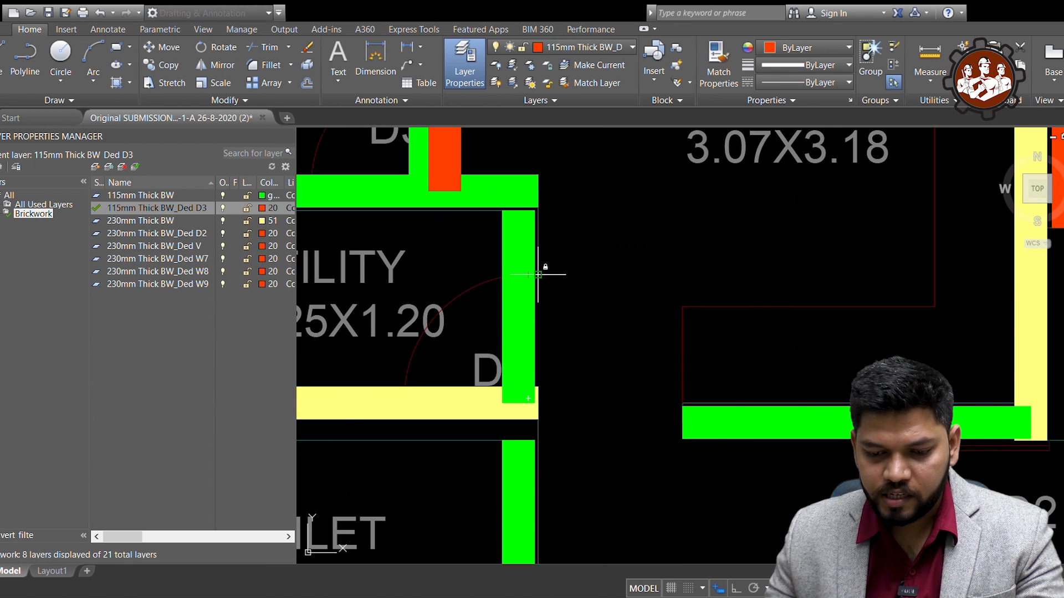
left_click(538, 273)
left_click(594, 396)
scroll(594, 397, "down", 3)
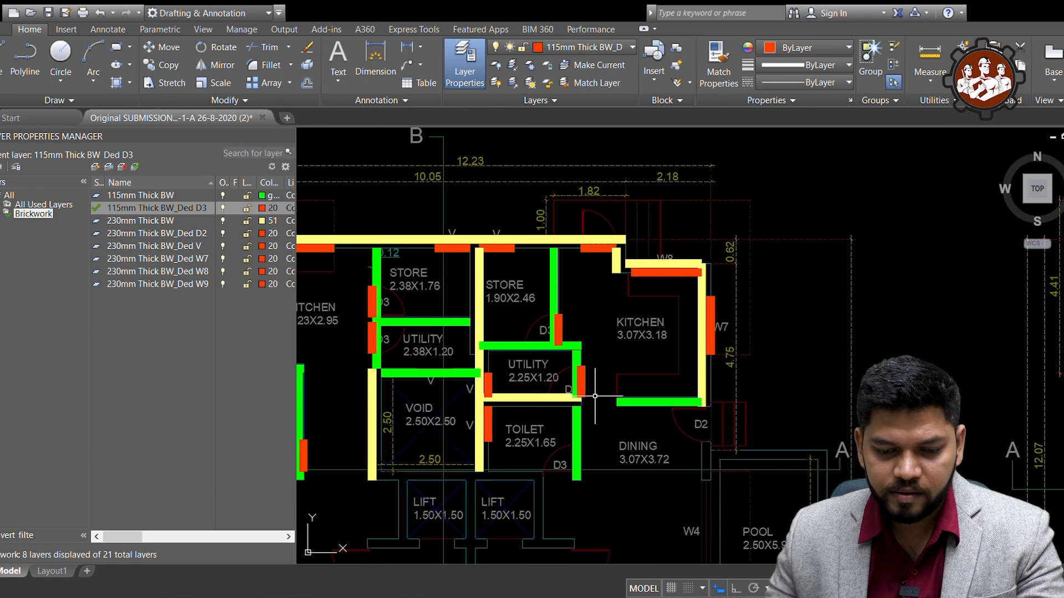
middle_click_drag(519, 402, 614, 344)
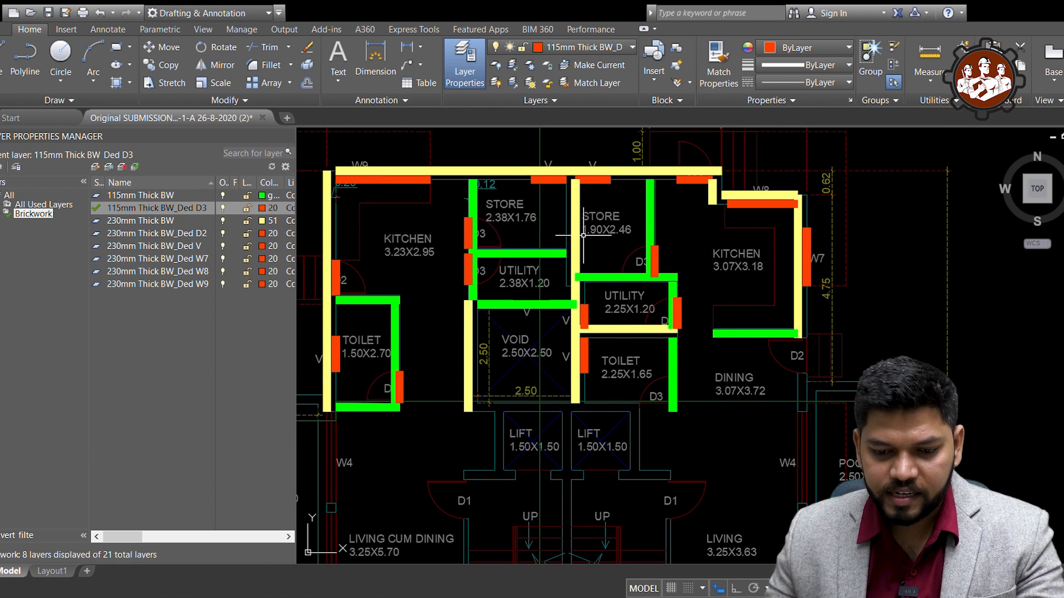
scroll(645, 348, "down", 2)
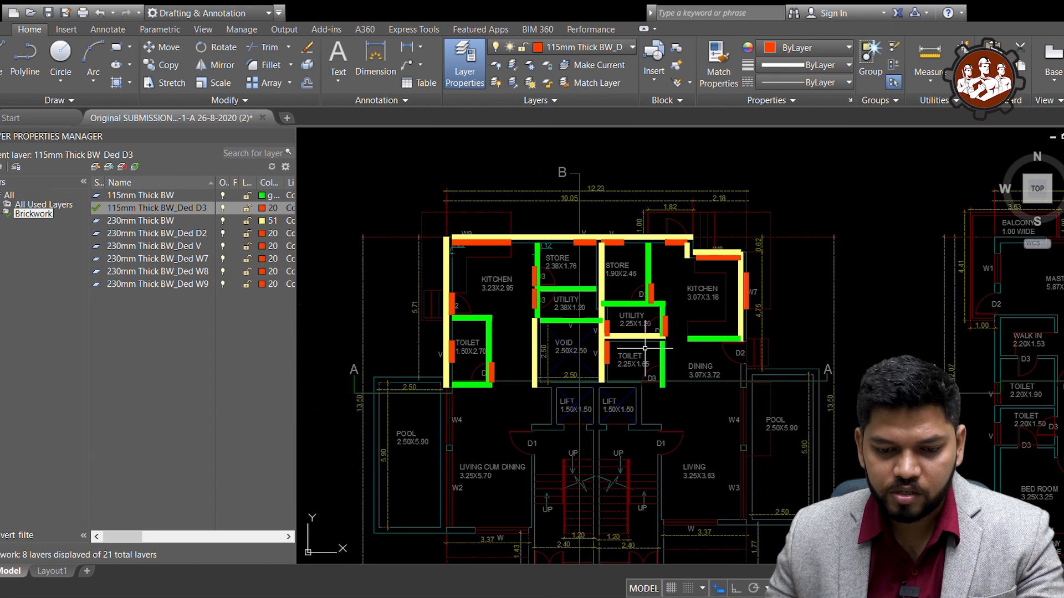
scroll(501, 350, "up", 2)
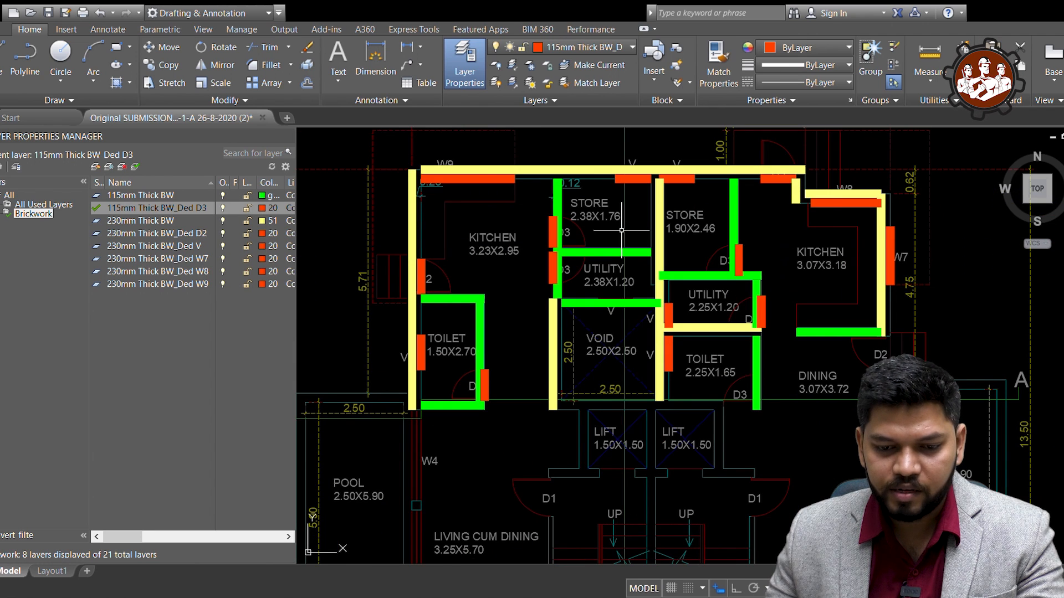
scroll(694, 258, "down", 3)
scroll(676, 258, "up", 3)
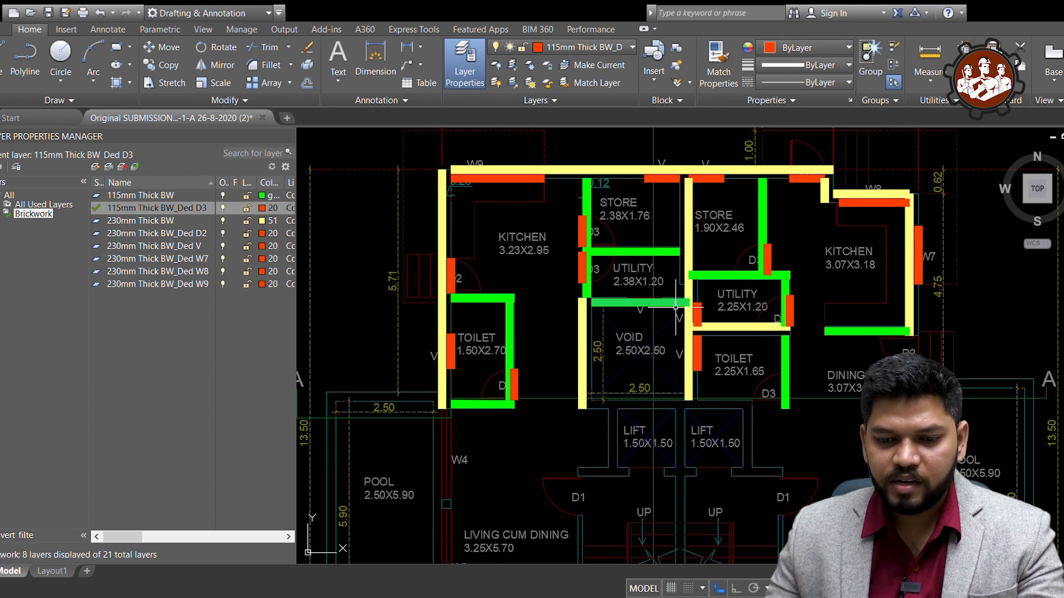
- Create a layer named 115mm Thick BW_Ded V from the 115mm Thick BW_Ded D3 layer and make it current
middle_click_drag(675, 308, 666, 323)
scroll(617, 311, "up", 5)
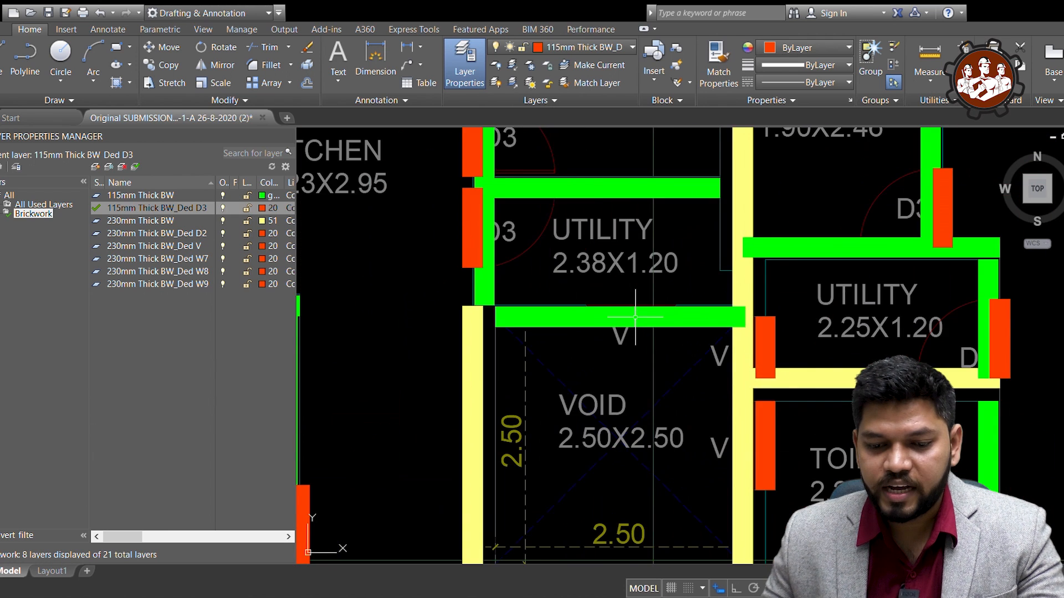
scroll(637, 309, "up", 2)
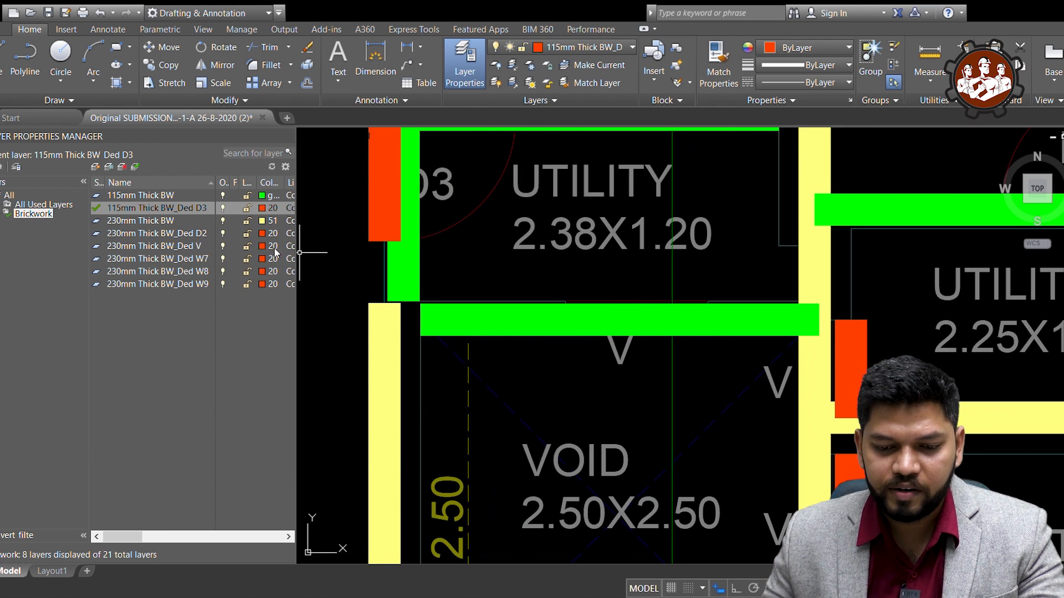
left_click(147, 213)
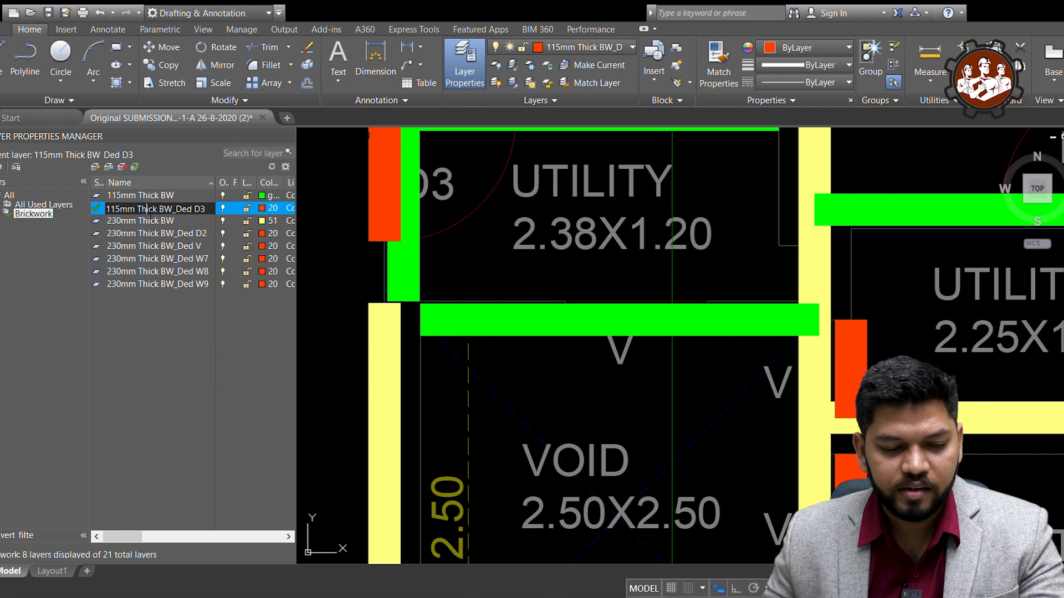
key("Return")
key("Return")
type("115mm Thick BW_Ded D3")
key("BackSpace")
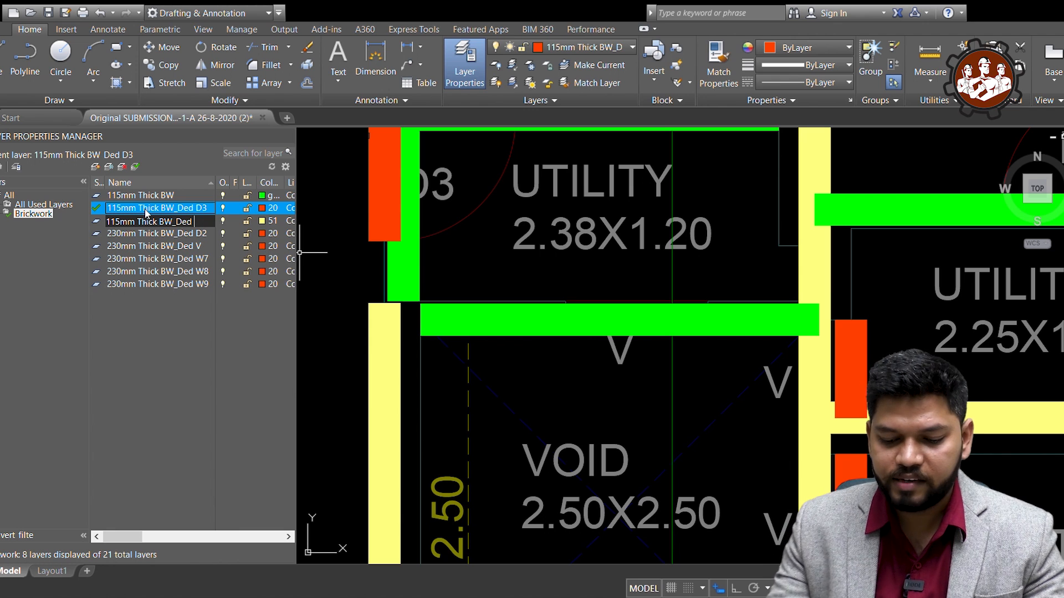
key("Return")
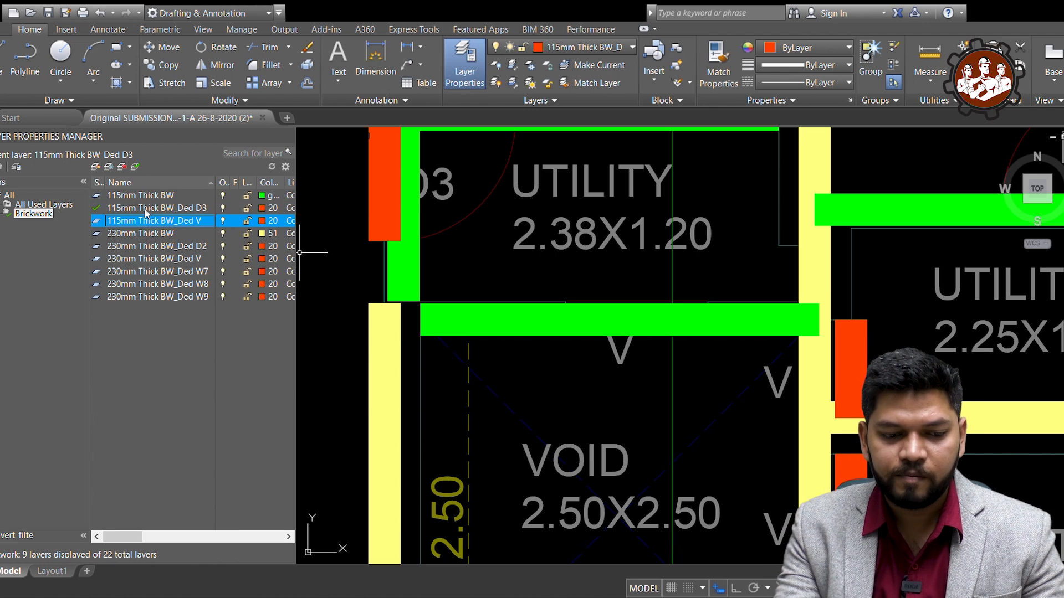
double_click(104, 223)
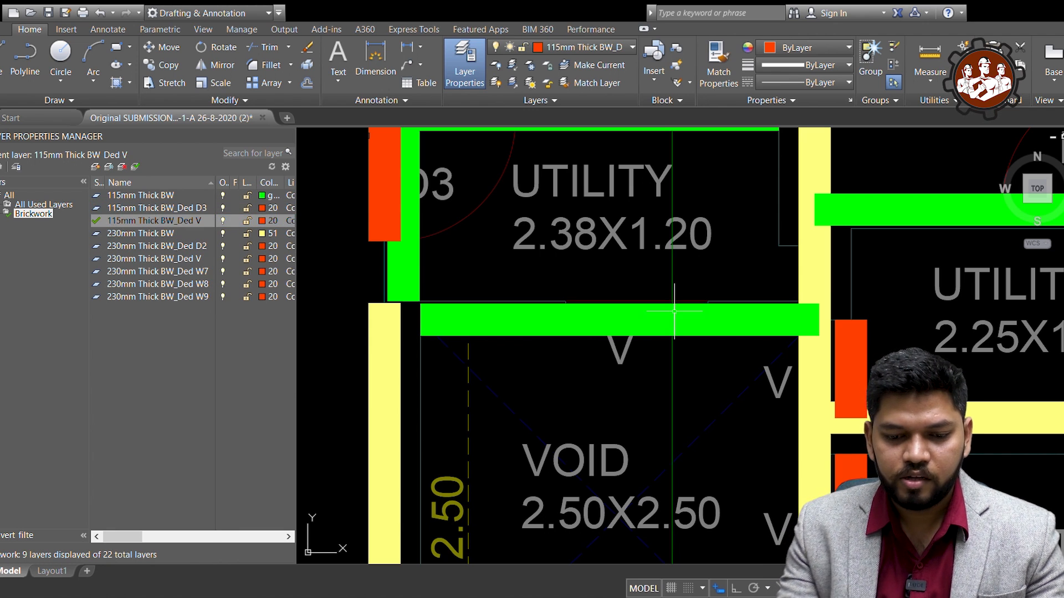
- Trace the V opening in the 115 mm wall between the 2.38X1.20 utility and the void with a polyline
type("pl")
key("Return")
left_click(565, 300)
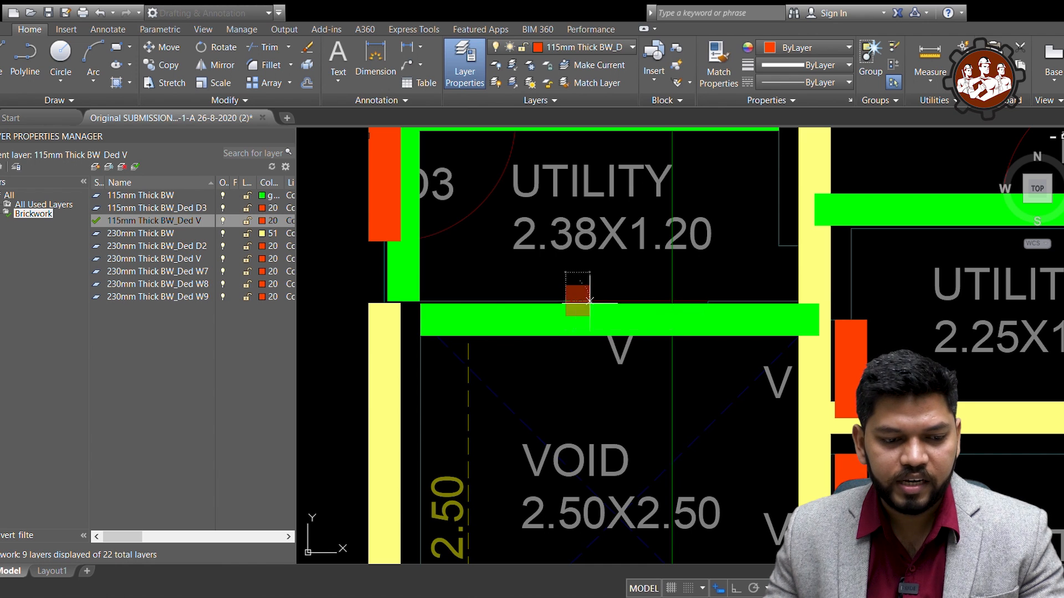
left_click(707, 301)
key("Return")
scroll(665, 274, "down", 6)
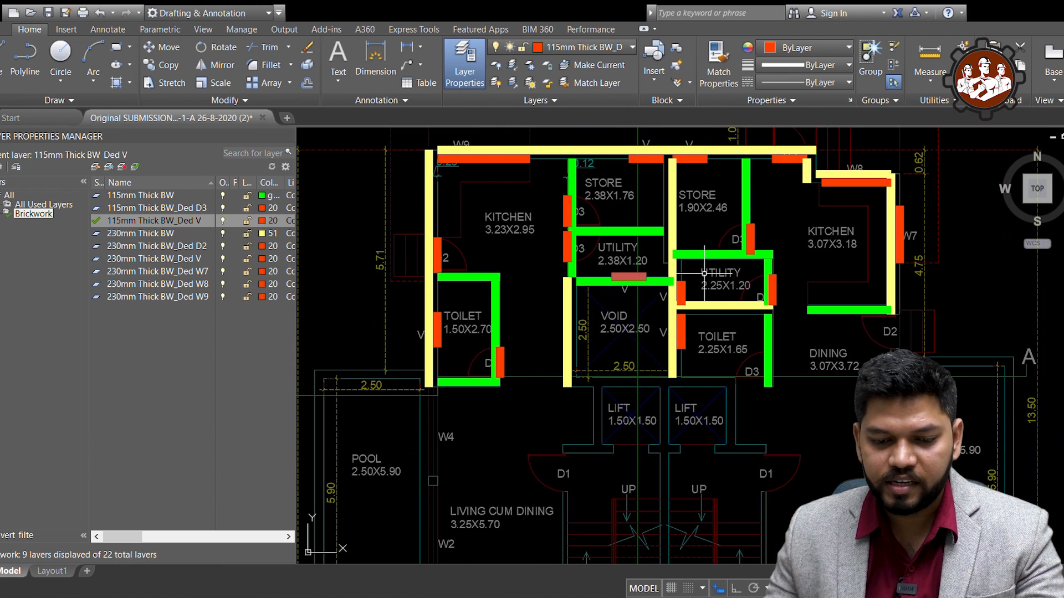
- Check the complete layer list against the Brickwork group filter and inspect the traced walls and deductions
scroll(723, 228, "up", 2)
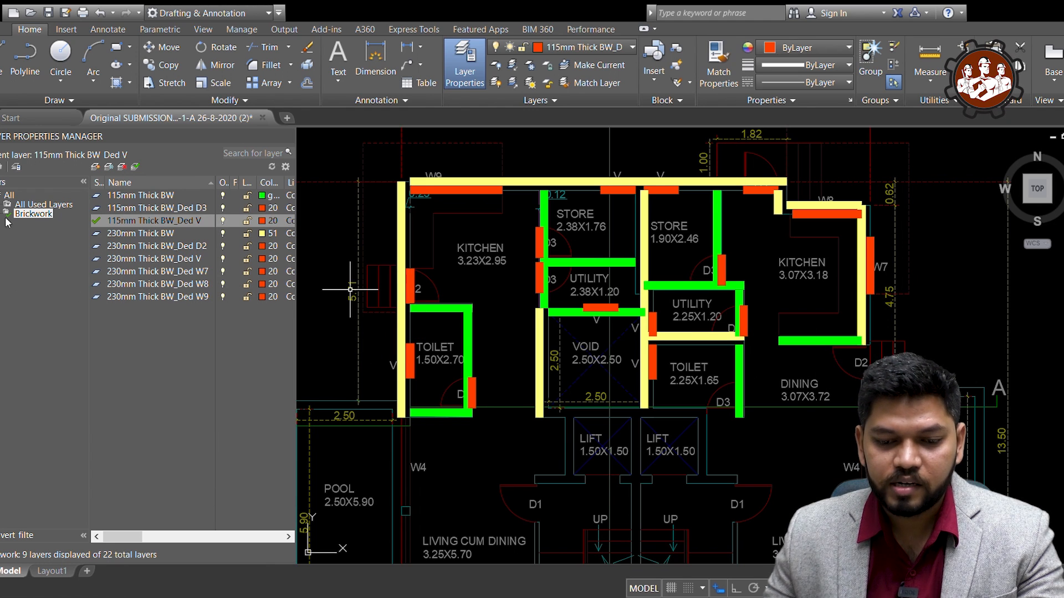
left_click(8, 196)
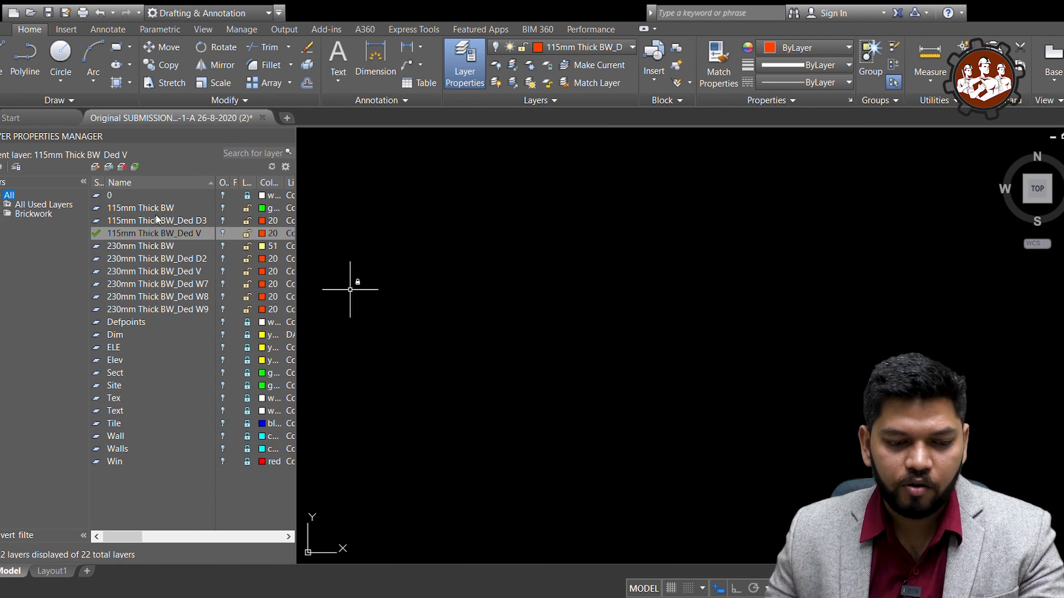
left_click(38, 215)
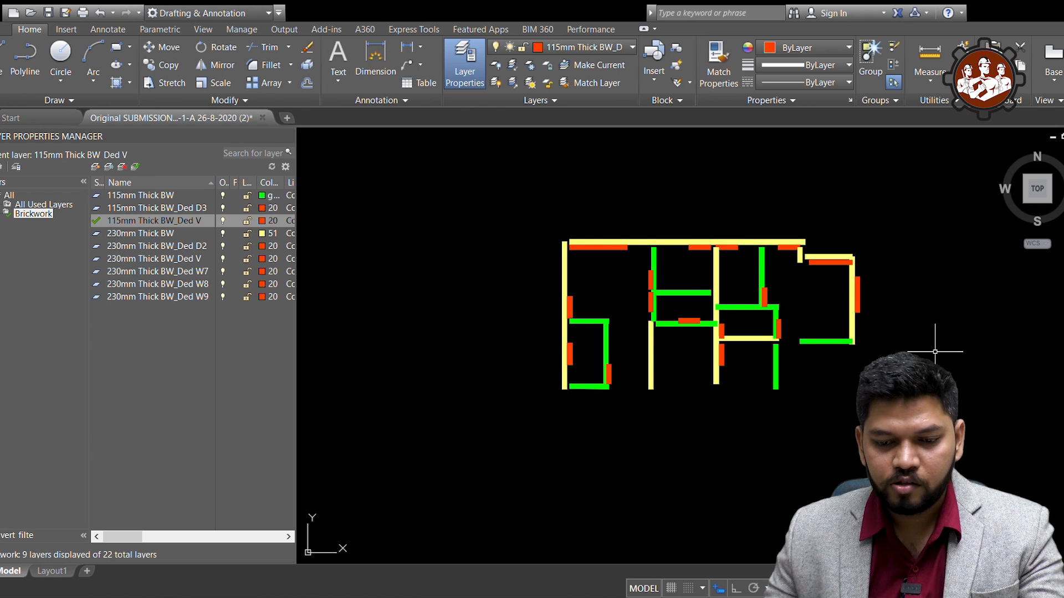
scroll(870, 300, "up", 2)
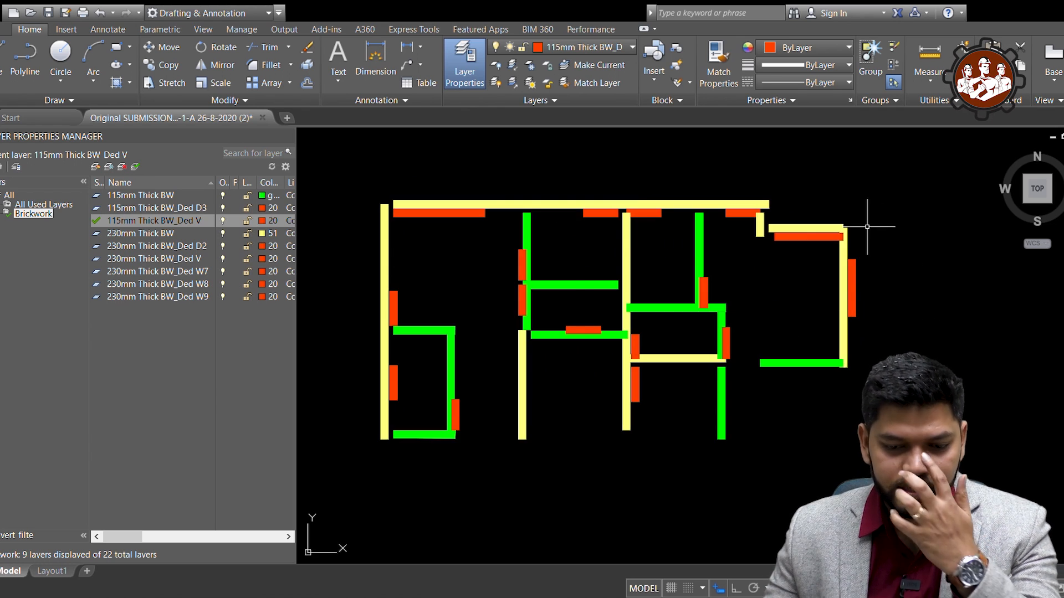
scroll(681, 297, "down", 2)
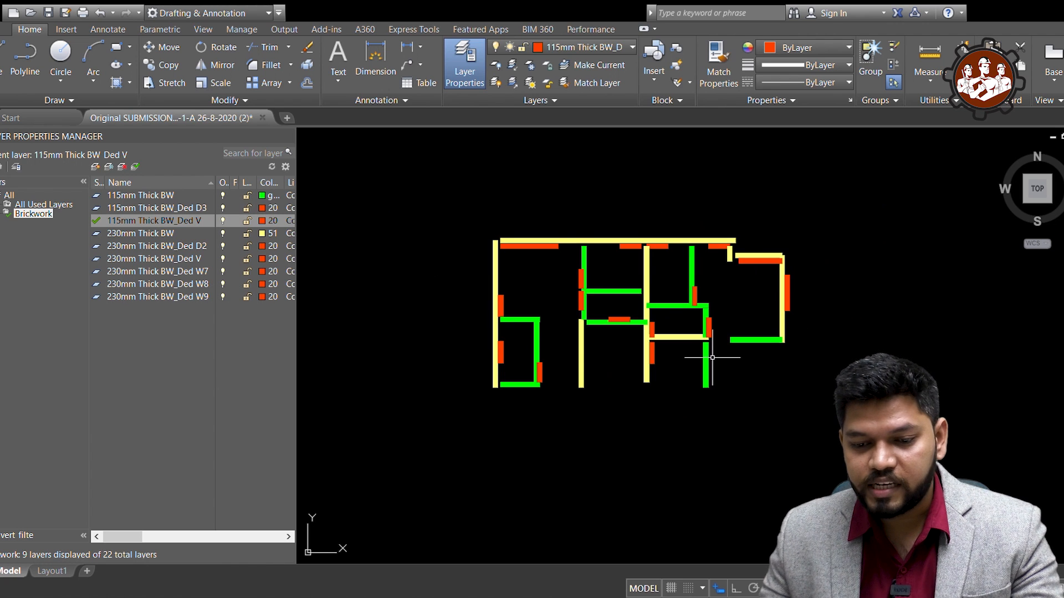
- Extract the layer, area and perimeter of all traced brickwork polylines with MLIST into the BW Extract text file
middle_click_drag(712, 358, 729, 376)
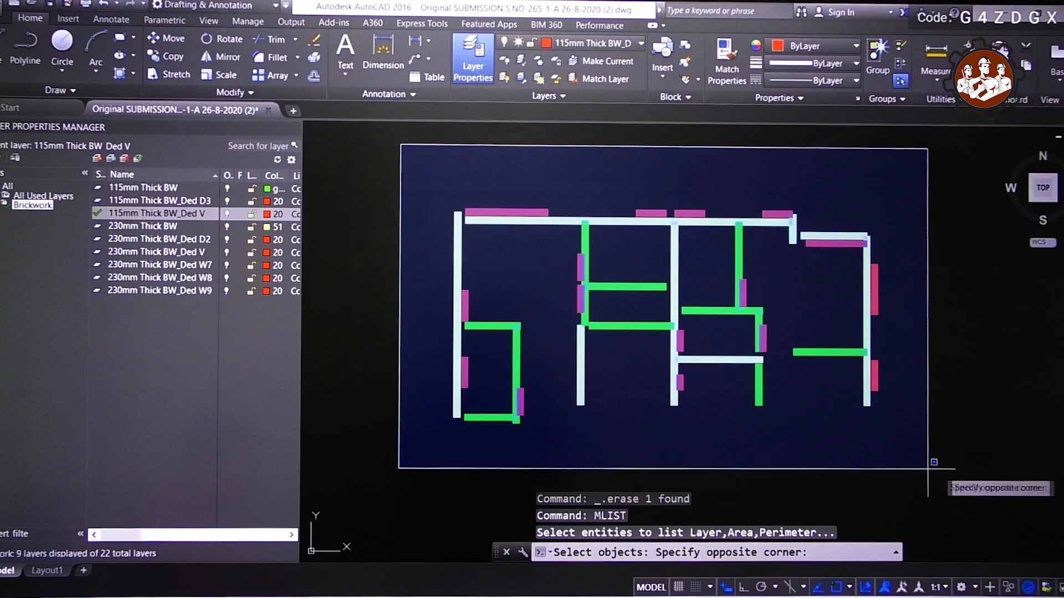
left_click(961, 473)
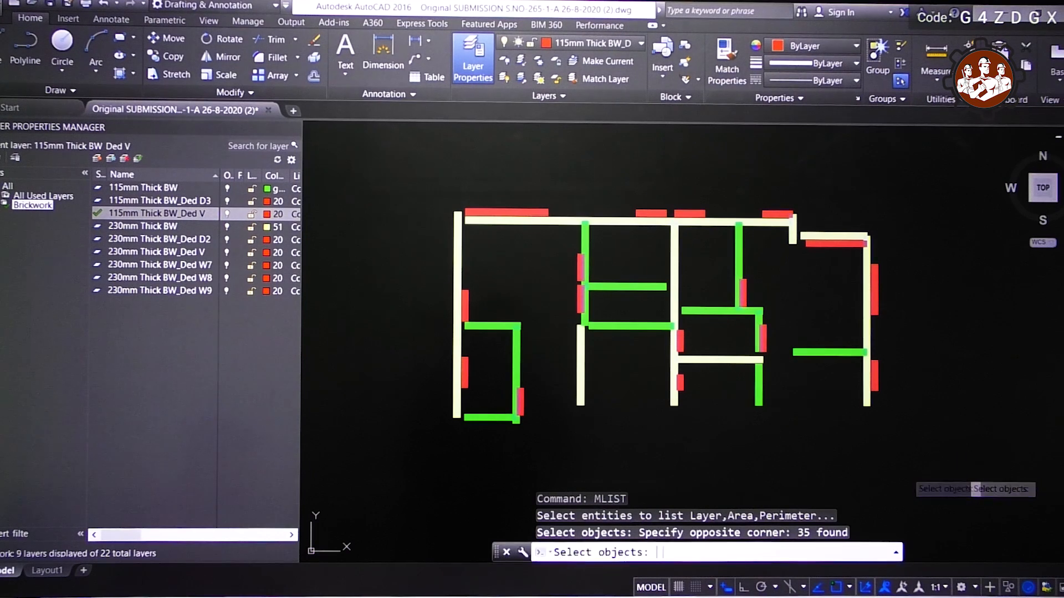
key("Return")
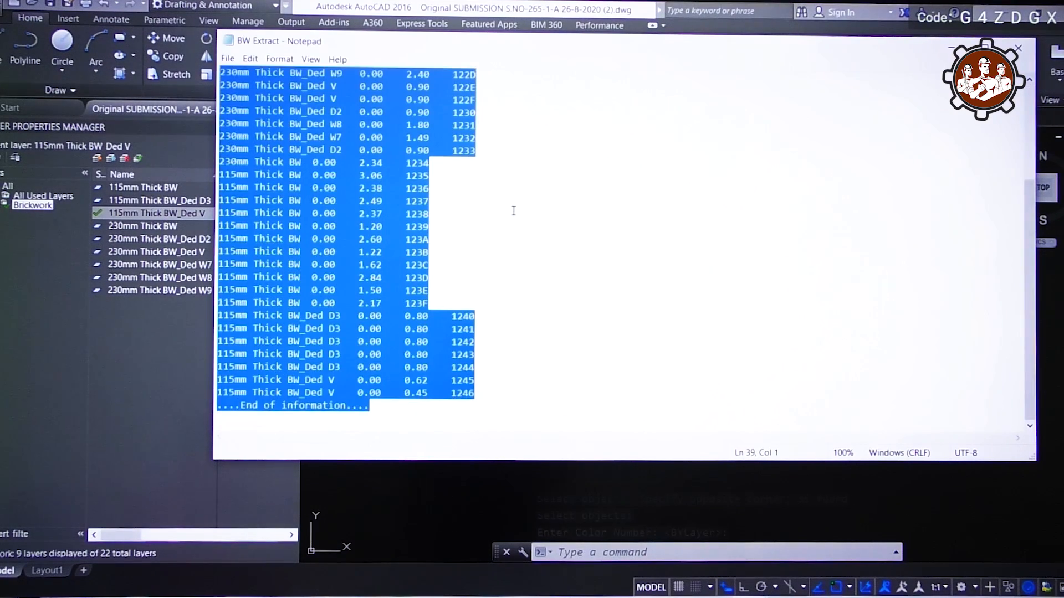
- Cut the entire BW Extract listing, switch to Excel and paste it into the BLOCKWORK sheet's Description column below the existing entries
key("ctrl+x")
left_click(676, 597)
scroll(413, 359, "down", 20)
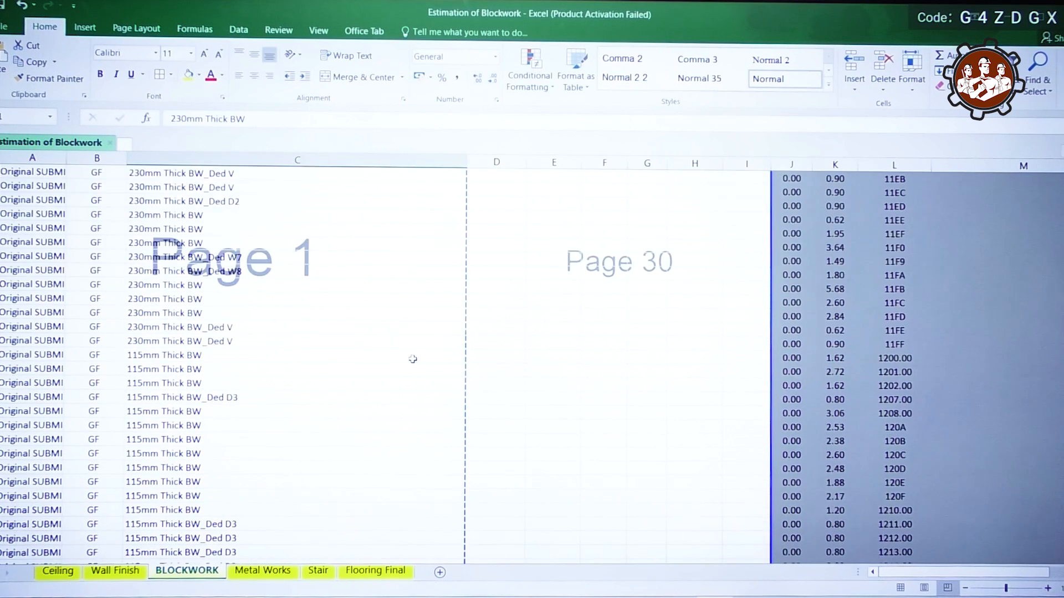
scroll(413, 359, "up", 5)
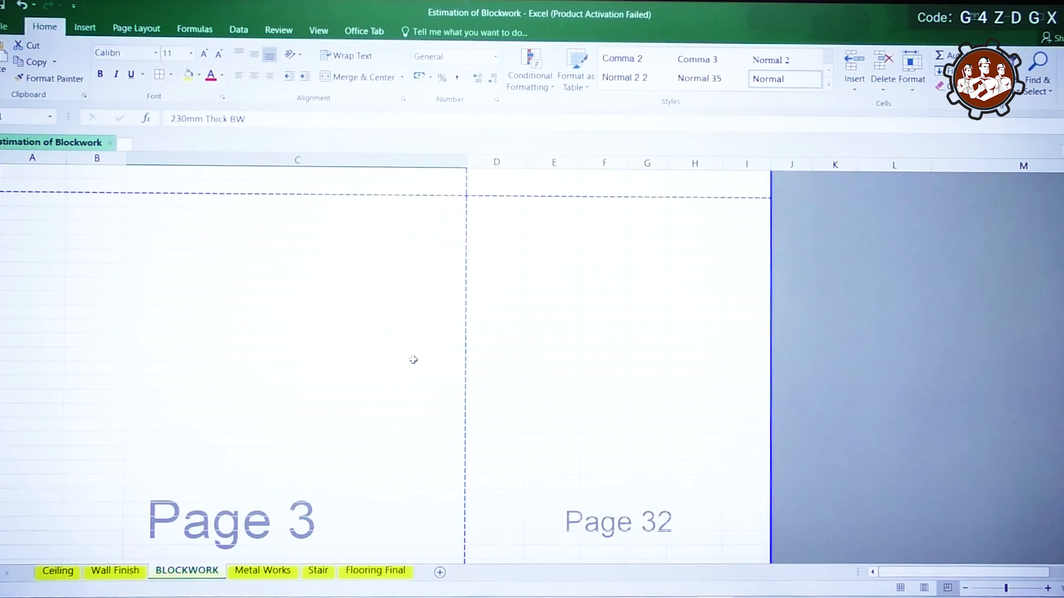
left_click(221, 213)
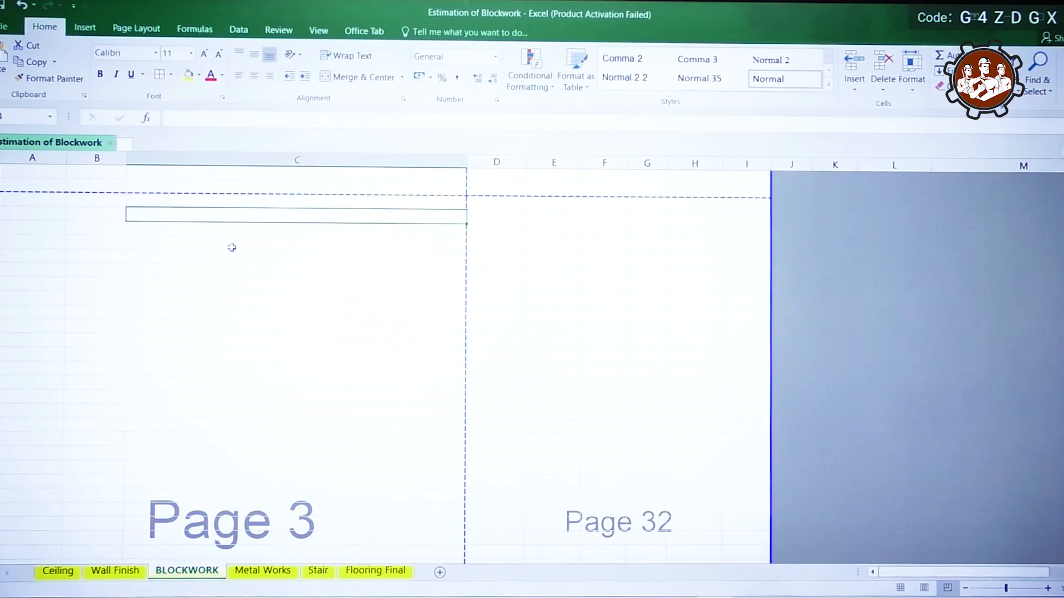
key("ctrl+v")
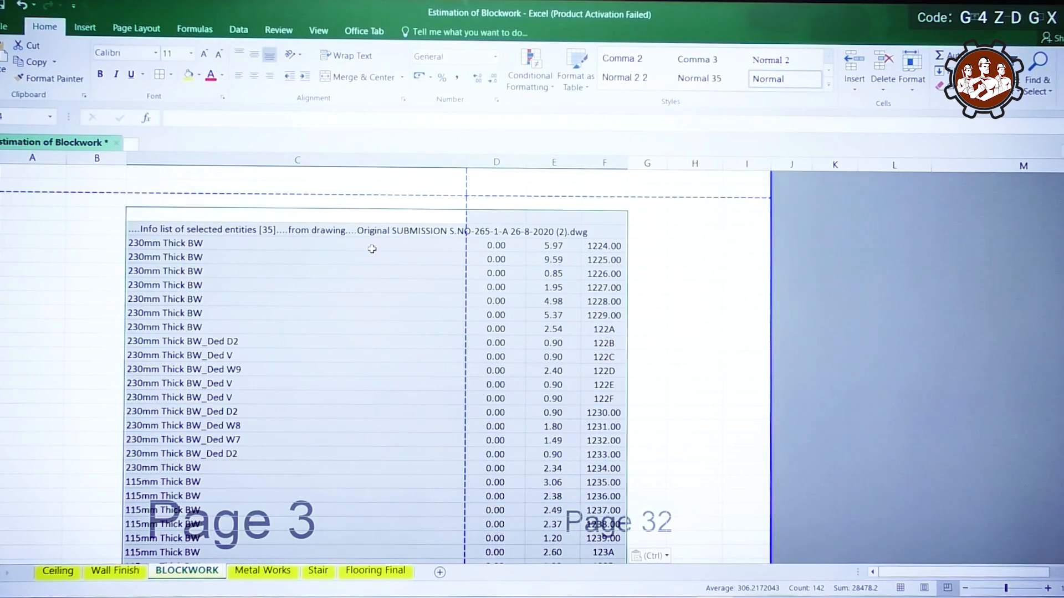
- Delete the rows of the old extract between the table header and the newly pasted listing
scroll(372, 250, "down", 2)
scroll(380, 395, "up", 7)
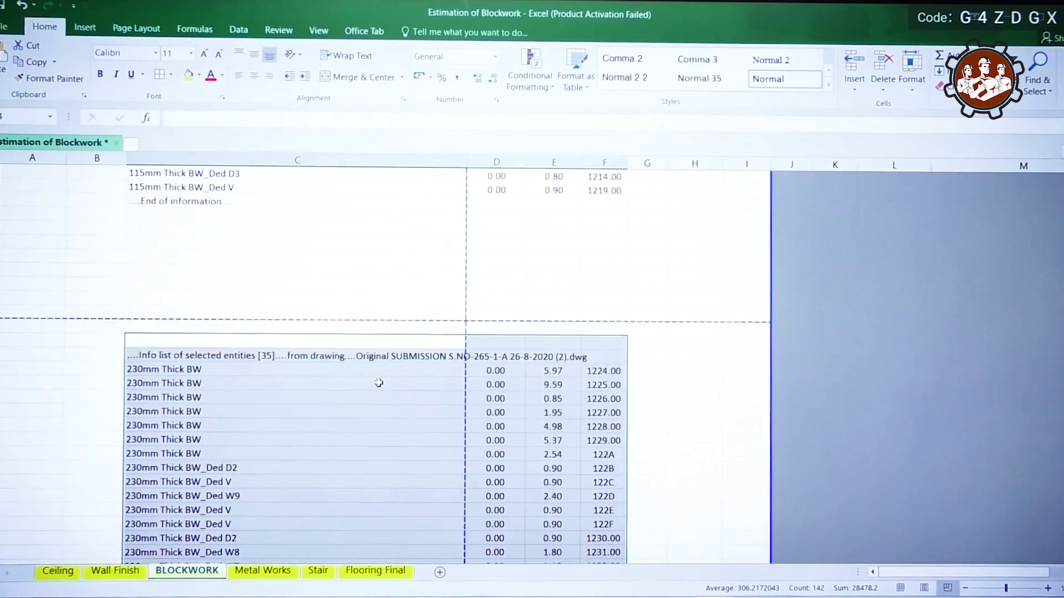
left_click(278, 287)
left_click_drag(278, 288, 269, 431)
key("shift+space")
key("ctrl+minus")
key("shift+space")
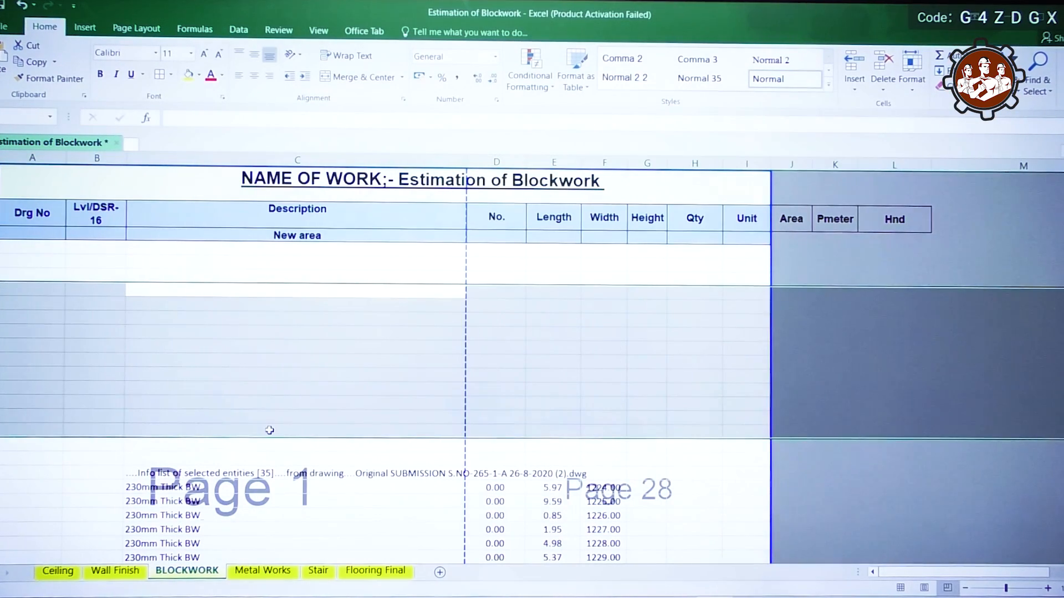
key("ctrl+minus")
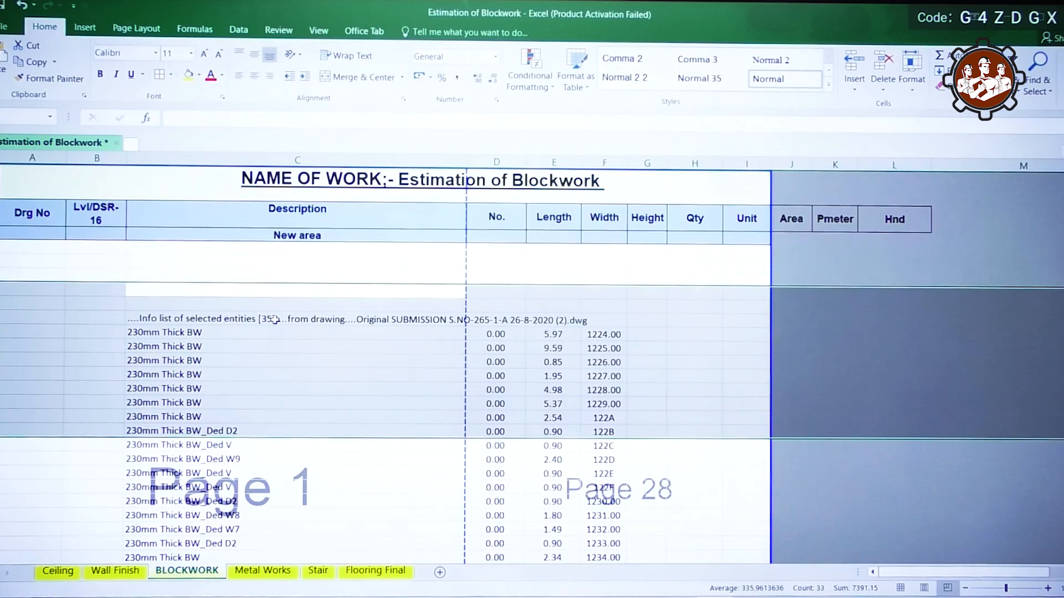
left_click(342, 306)
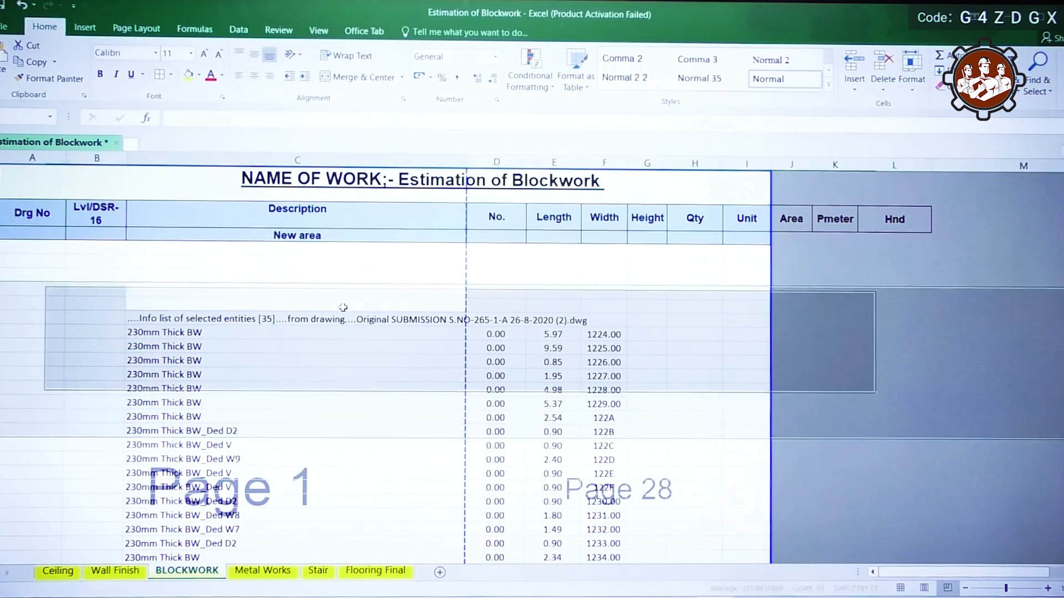
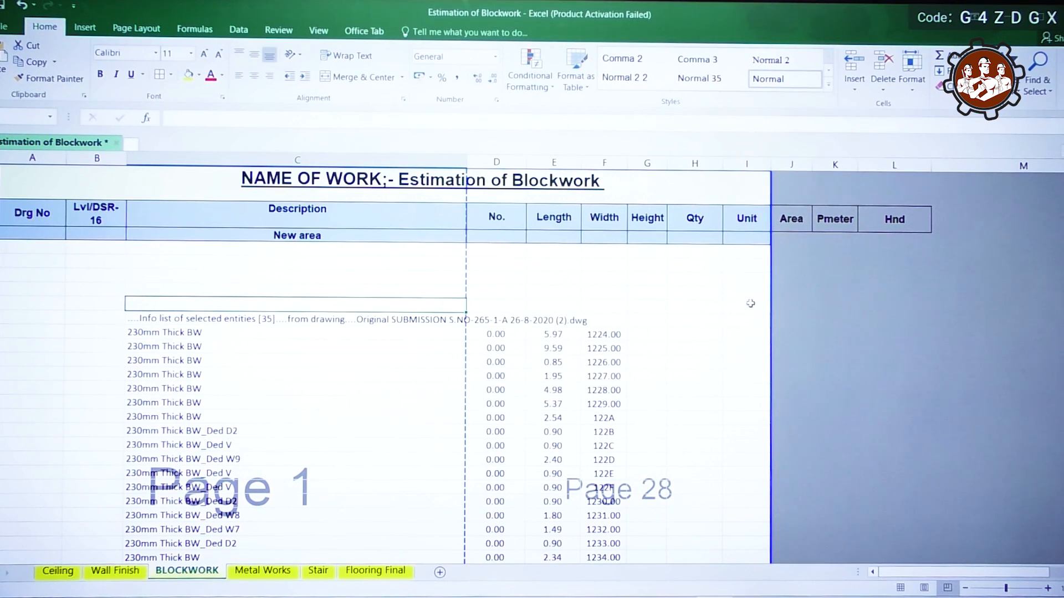
- Copy the drawing file name from the info line into the first entry's Drg No cell and enter GF as its level
scroll(361, 284, "down", 1)
scroll(361, 284, "up", 1)
left_click(333, 320)
left_click_drag(398, 120, 669, 127)
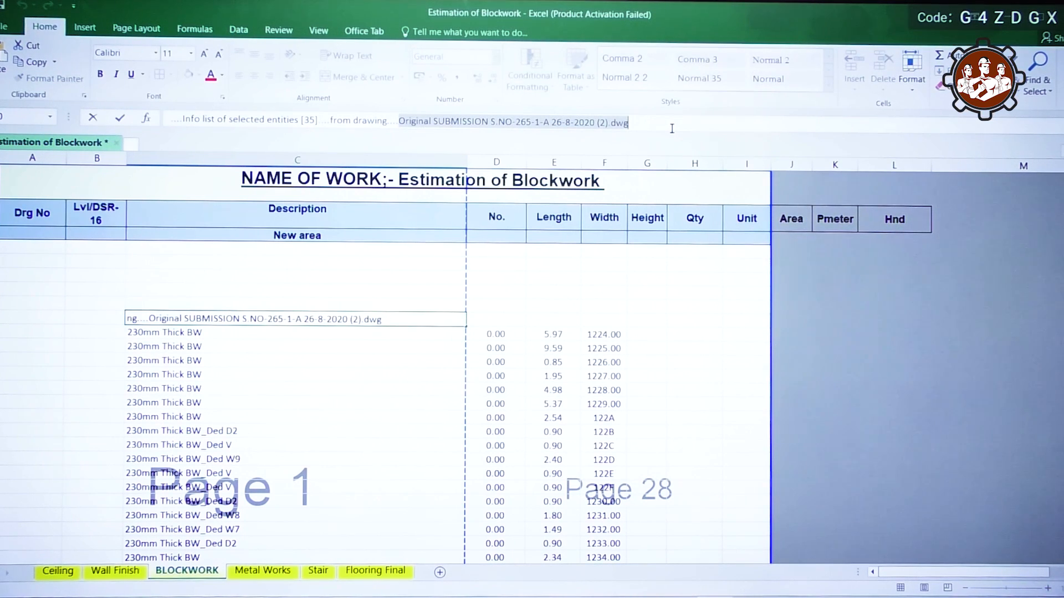
key("ctrl+c")
left_click(34, 334)
key("ctrl+v")
left_click(98, 332)
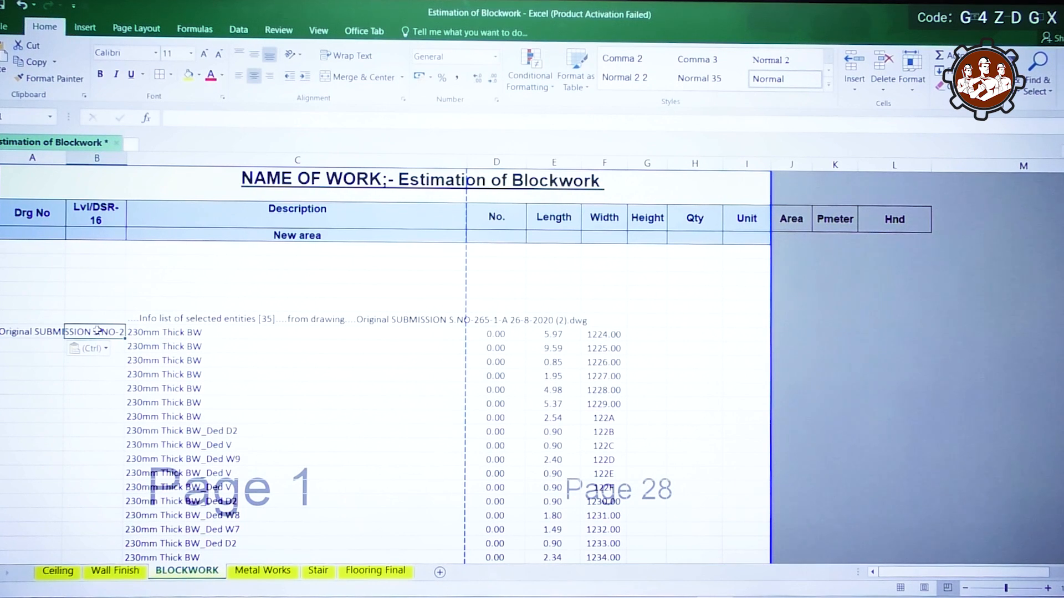
type("GF")
- Clear the info line above the pasted listing and the end-of-information line below it
left_click(260, 320)
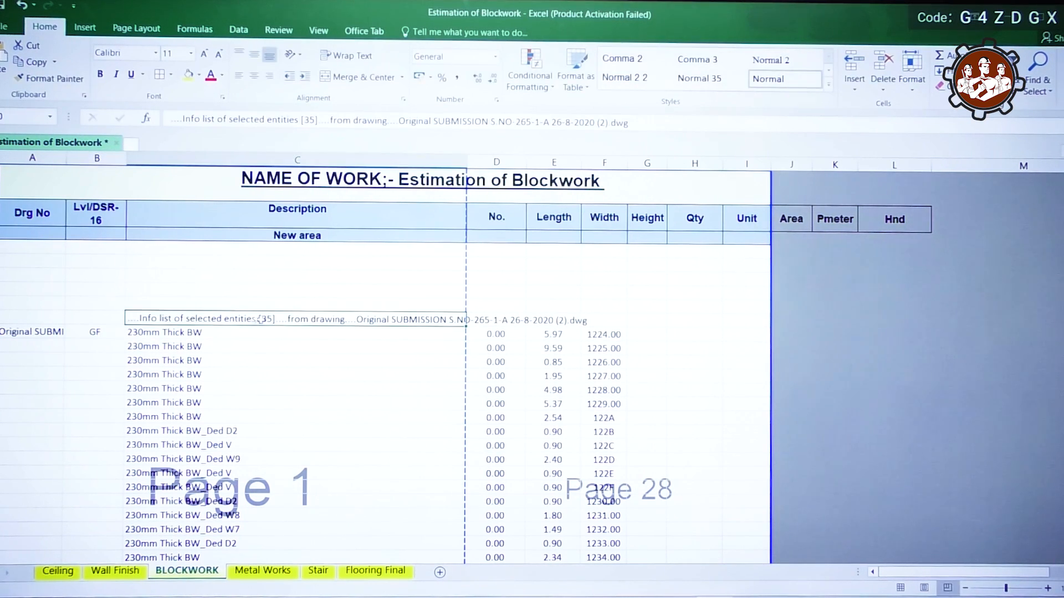
key("Delete")
key("Down")
key("Down")
key("Down")
key("Down")
key("Down")
key("Down")
key("Down")
key("Down")
key("Down")
key("Down")
key("Down")
key("Down")
key("Down")
key("Down")
key("Down")
key("Down")
key("Down")
key("Down")
key("Down")
key("Down")
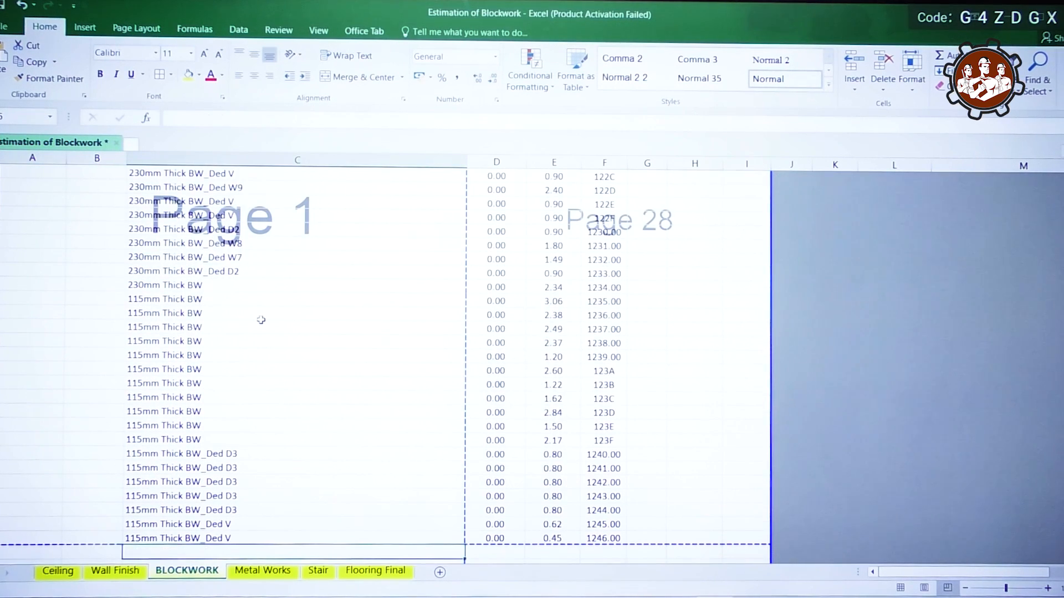
- Fill the drawing file name and GF down through the last 115mm Thick BW_Ded V row
key("Up")
key("Left")
key("shift+Left")
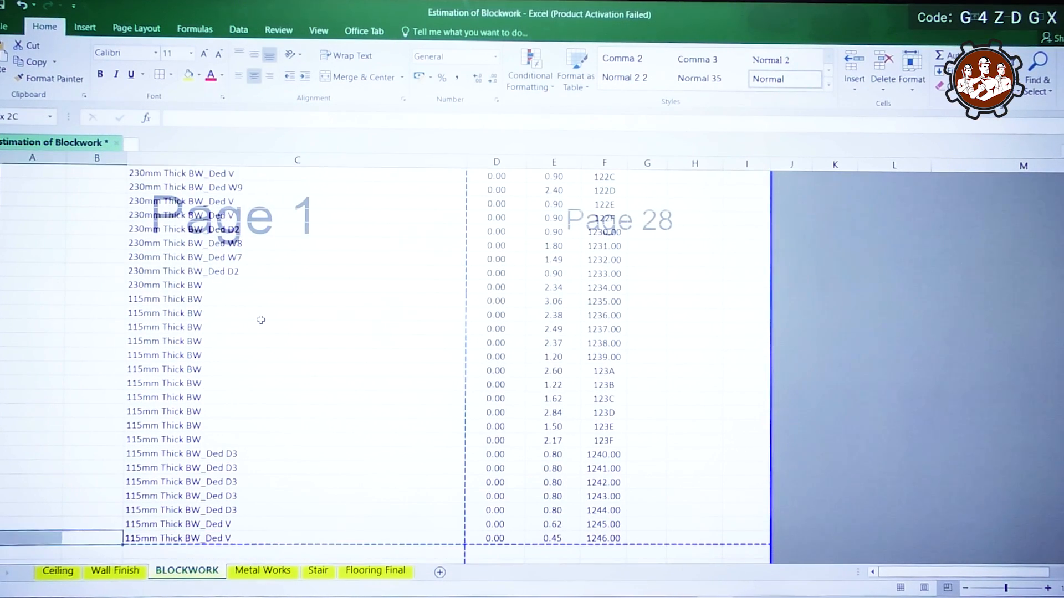
key("ctrl+shift+Up")
key("ctrl+d")
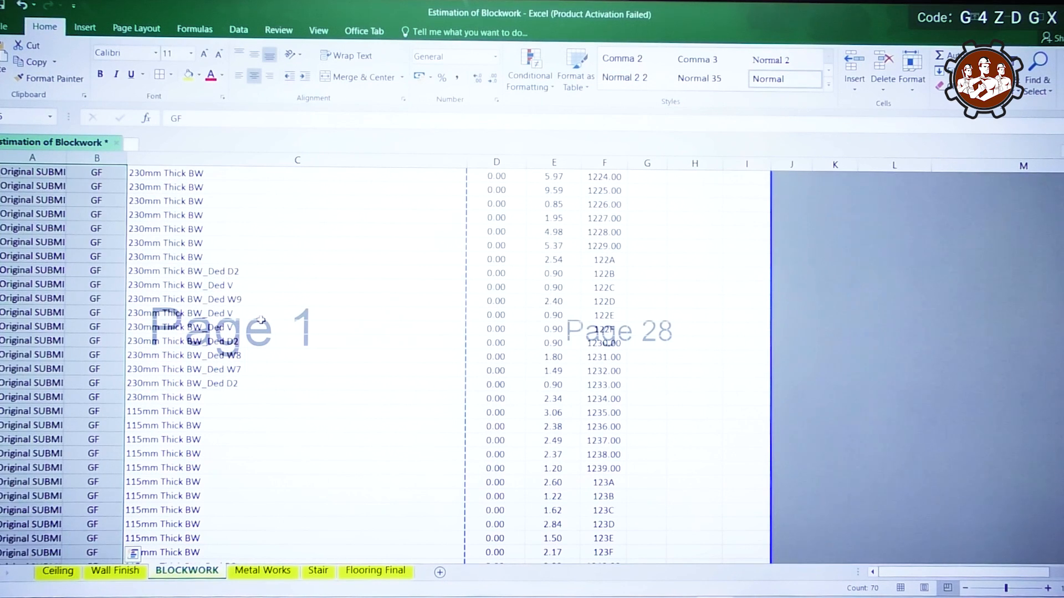
- Move the listing's three numeric columns out of No., Length and Width into the Area, Pmeter and Hnd columns, keeping the same rows
scroll(261, 318, "up", 3)
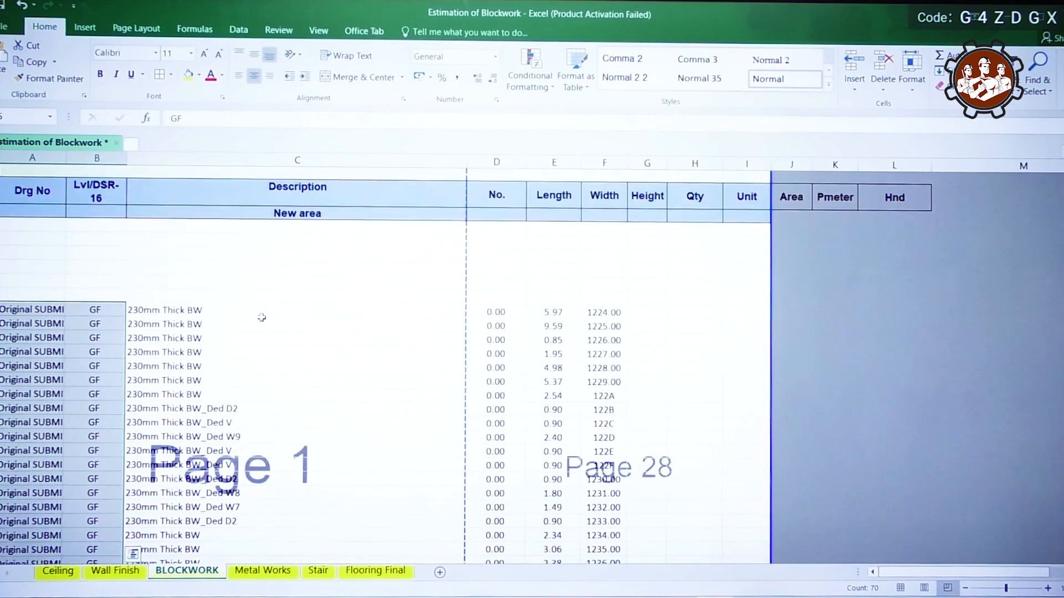
left_click(496, 311)
key("shift+Right")
key("shift+Right")
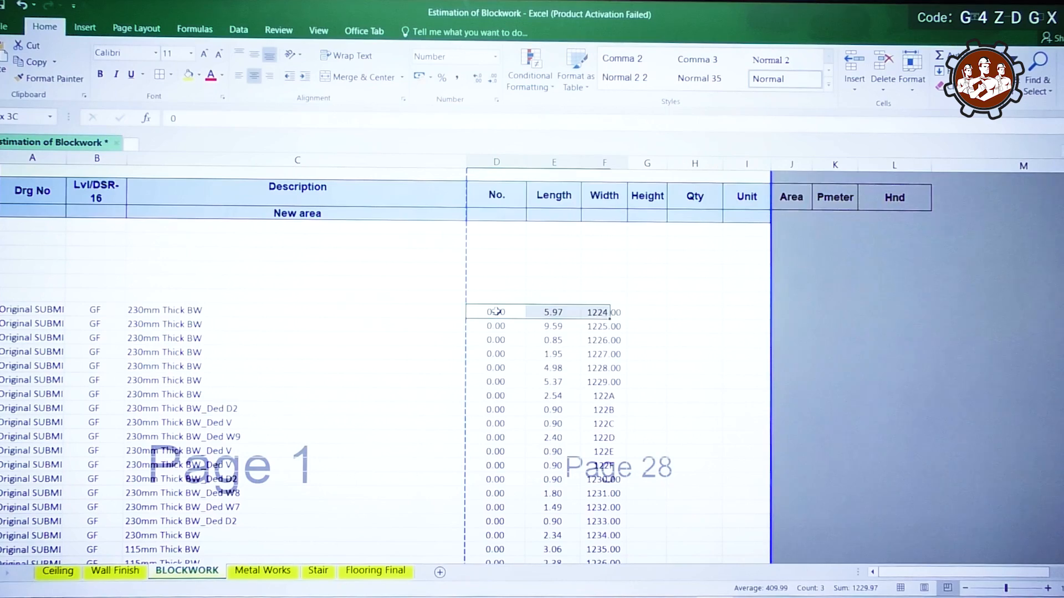
key("ctrl+shift+Down")
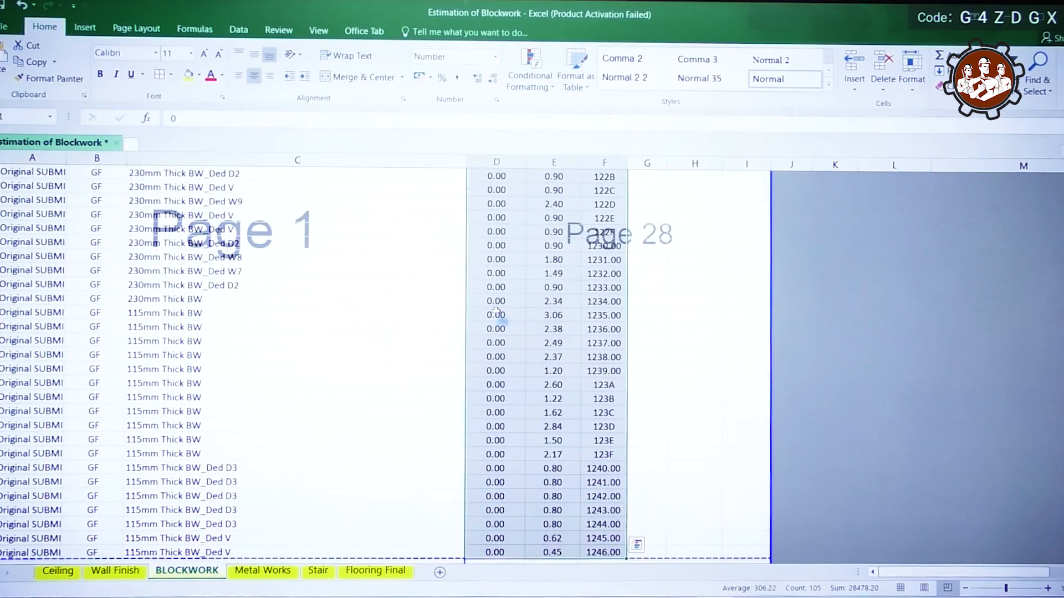
key("ctrl+c")
key("Right")
key("Right")
key("Right")
key("Right")
key("Right")
key("Right")
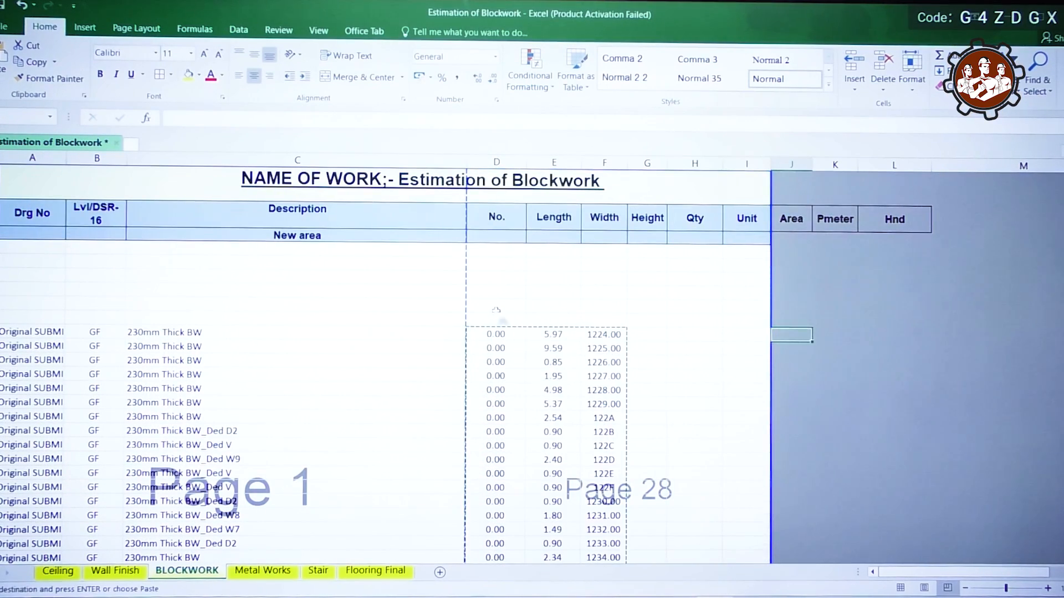
key("Return")
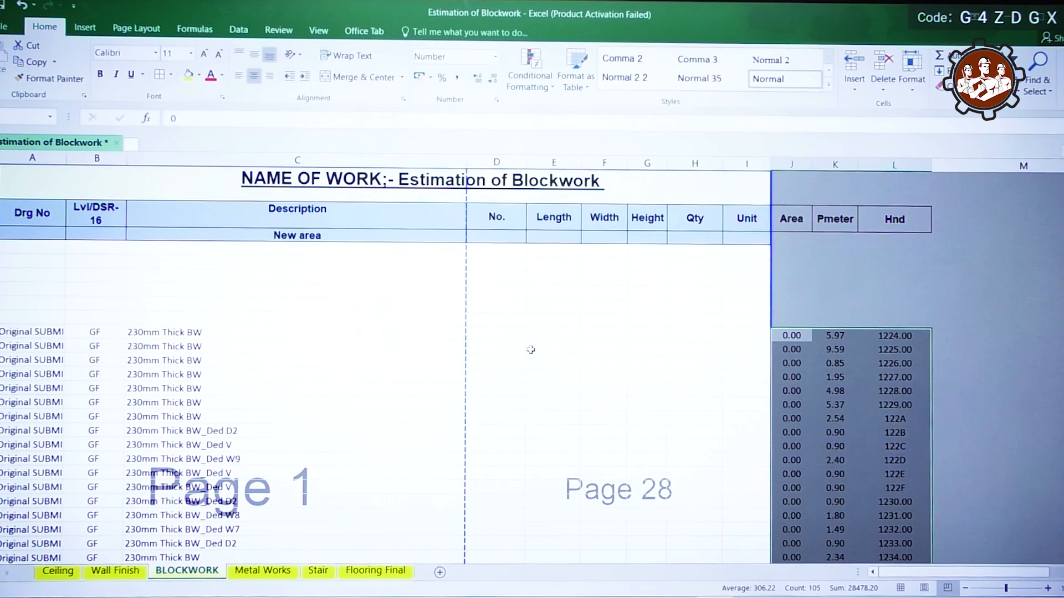
- Enter 1 as the first entry's No. and copy all the Pmeter values into the Length column
left_click(490, 341)
type("1")
key("Tab")
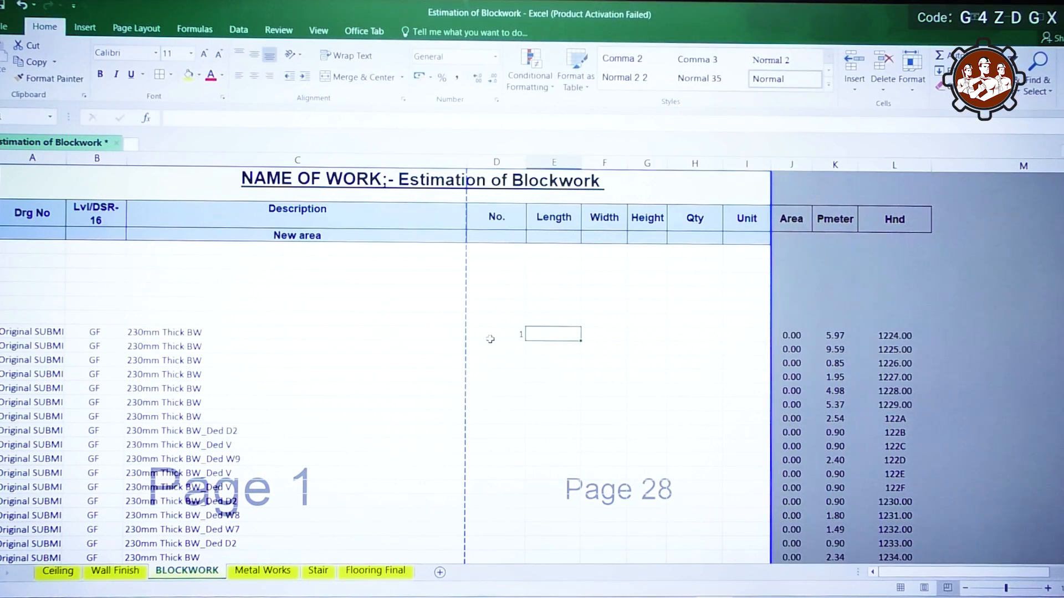
left_click(830, 335)
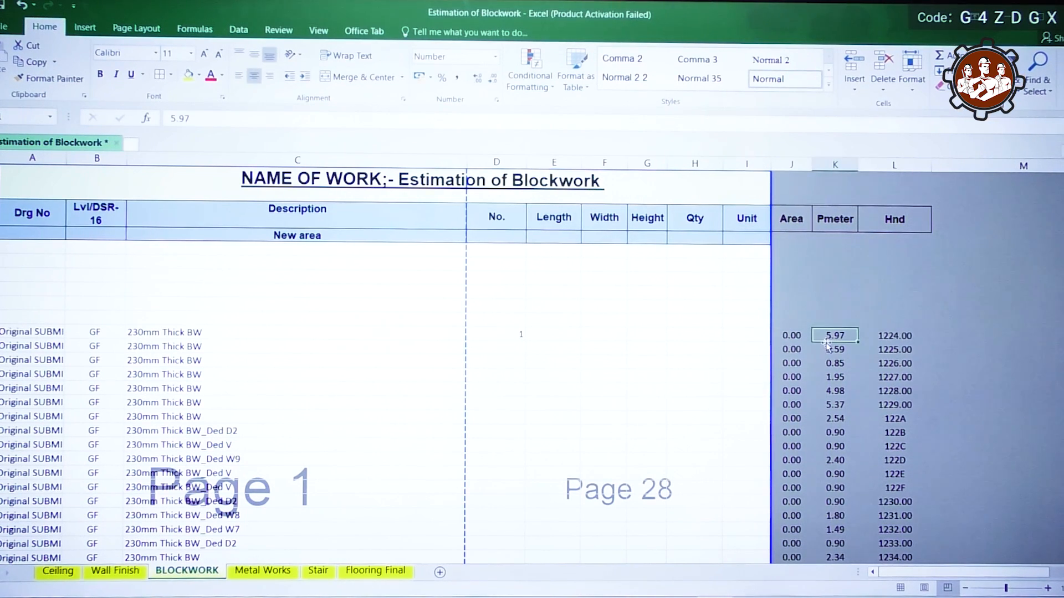
key("ctrl+shift+Down")
key("ctrl+c")
scroll(532, 310, "up", 6)
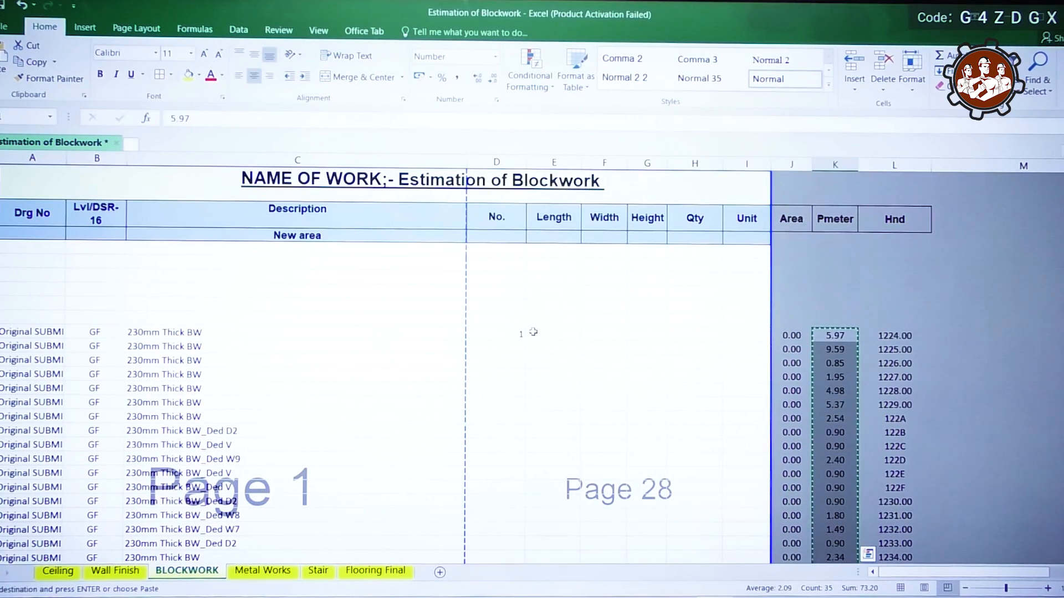
left_click(533, 332)
key("ctrl+v")
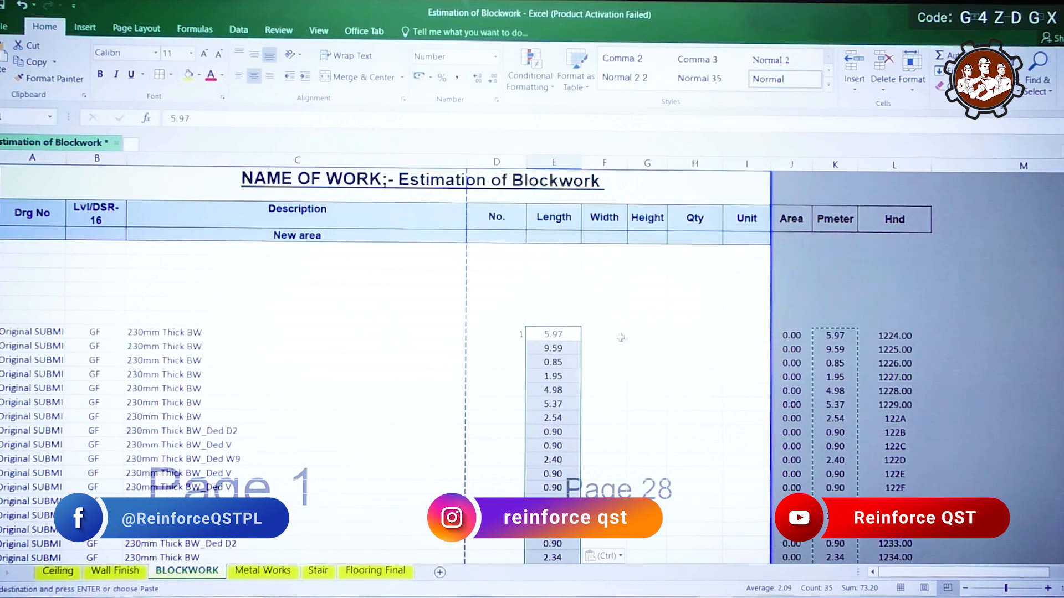
- Fill the No. value 1 down to the last 115mm Thick BW_Ded V row
left_click(512, 333)
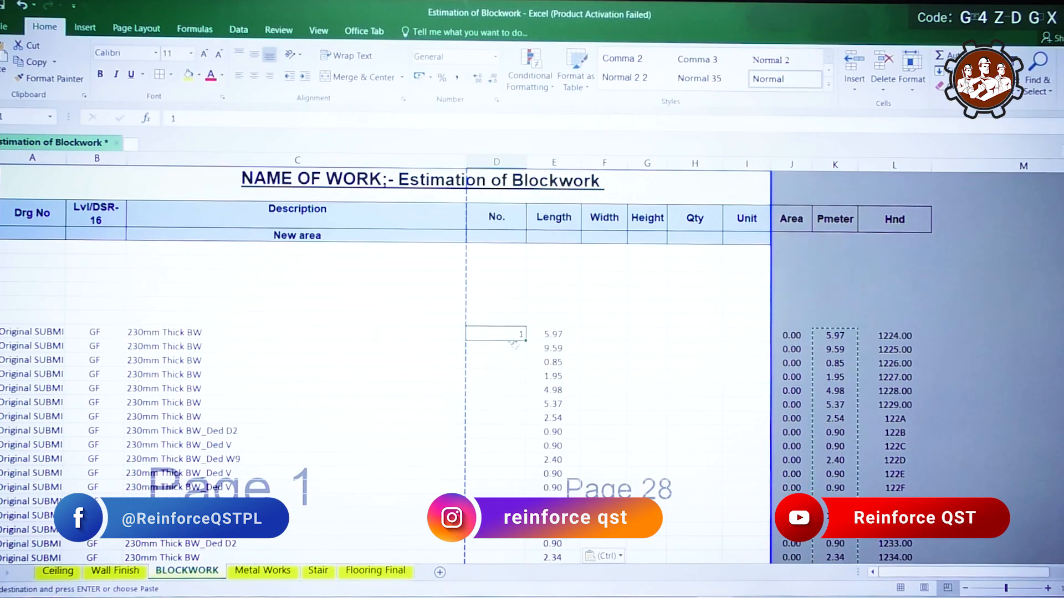
key("Down")
key("Down")
key("Down")
key("Down")
key("Down")
key("Down")
key("Down")
key("Down")
key("Down")
key("Down")
key("Down")
key("Down")
key("Down")
key("Down")
key("Down")
key("Down")
key("Down")
key("Down")
key("Down")
key("Down")
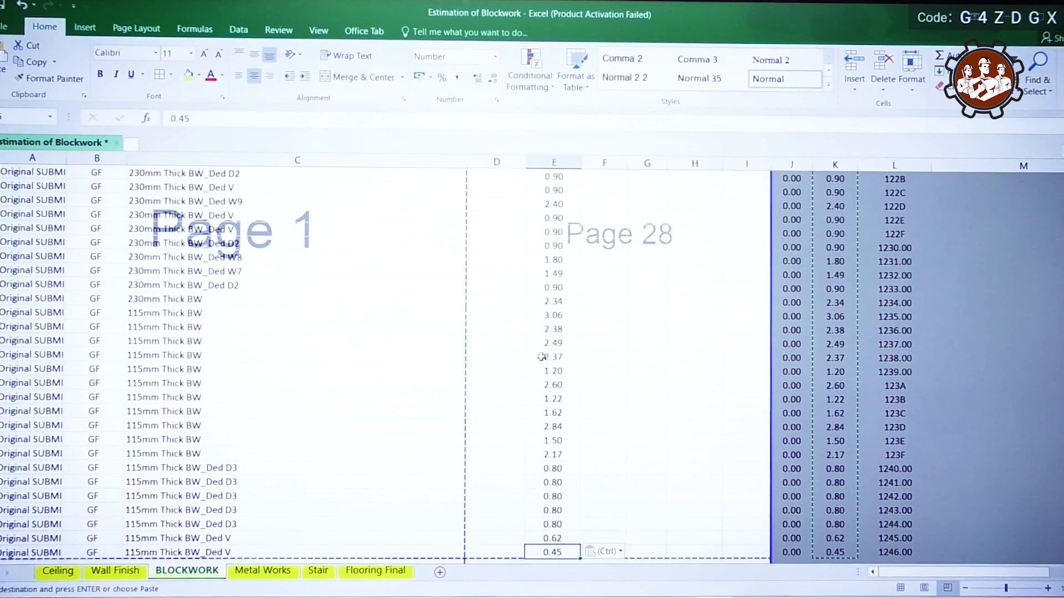
key("ctrl+shift+Up")
key("ctrl+d")
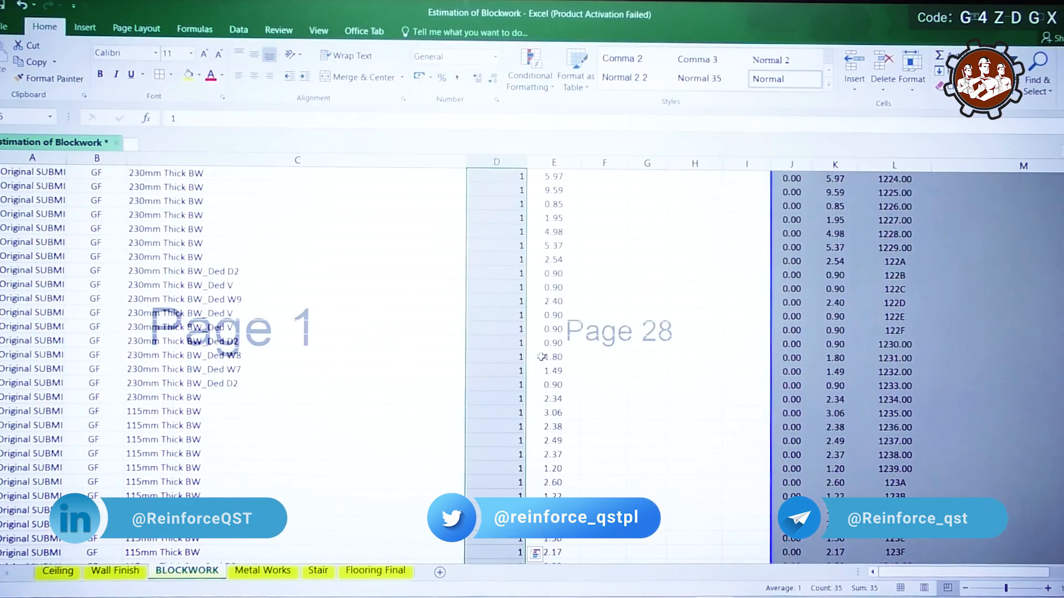
- Sort the whole blockwork listing by the Description column (Column C) on values from A to Z
scroll(541, 357, "up", 3)
left_click(598, 335)
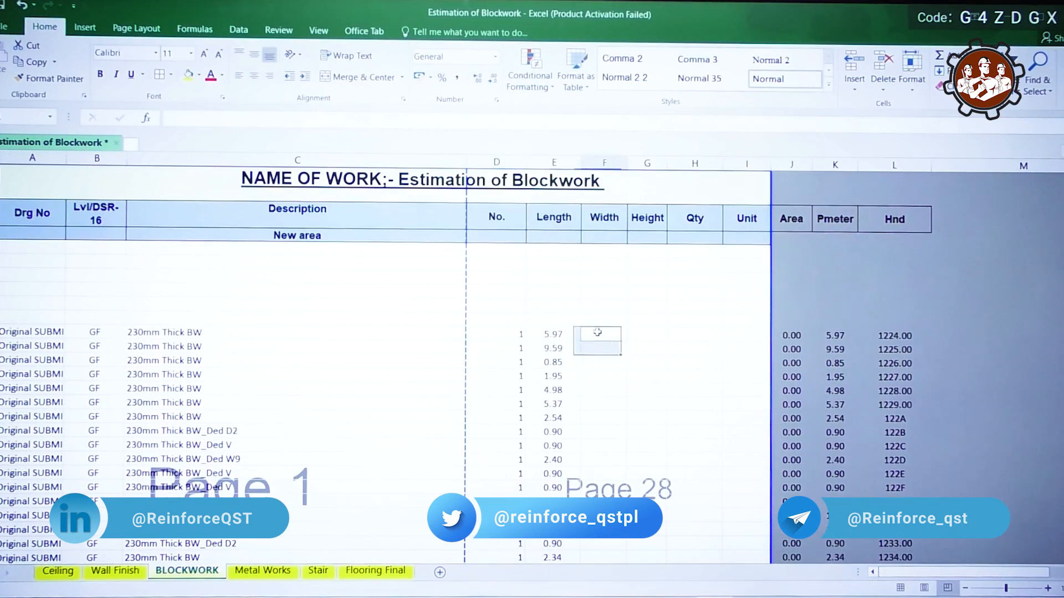
left_click(262, 339)
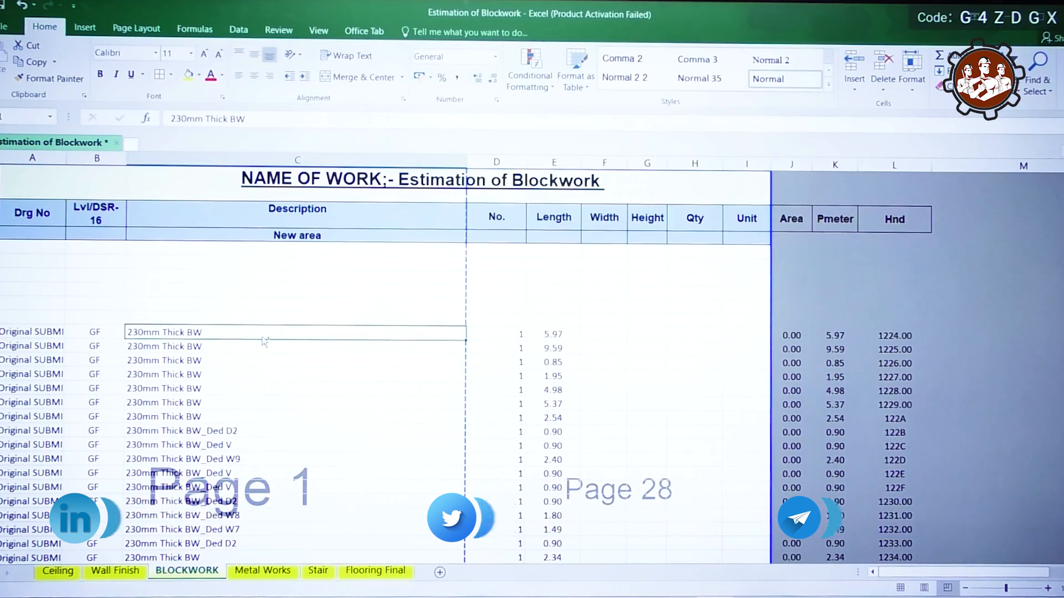
scroll(262, 338, "down", 6)
key("ctrl+a")
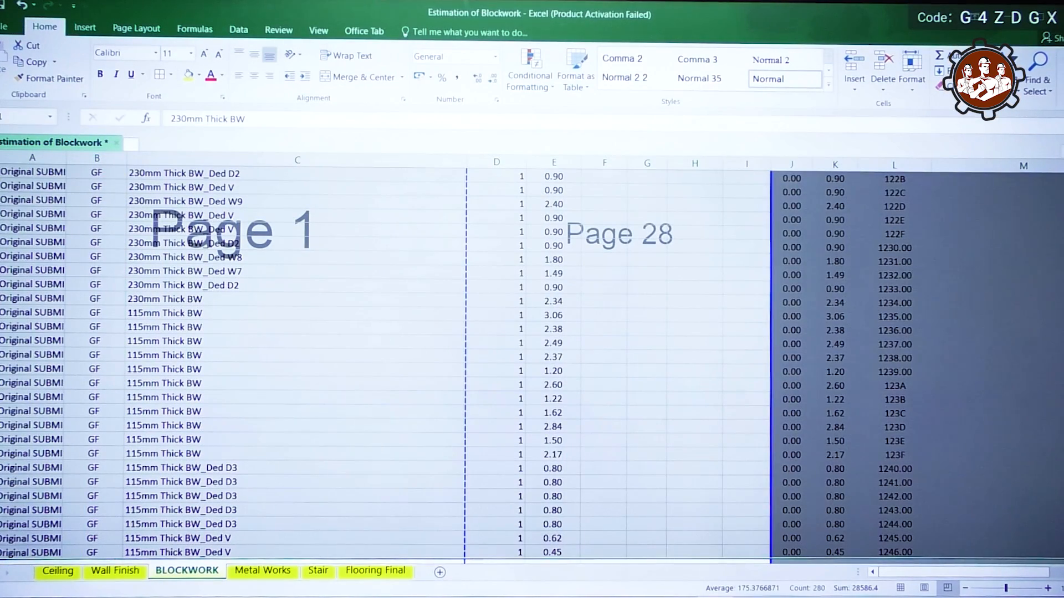
left_click(1004, 83)
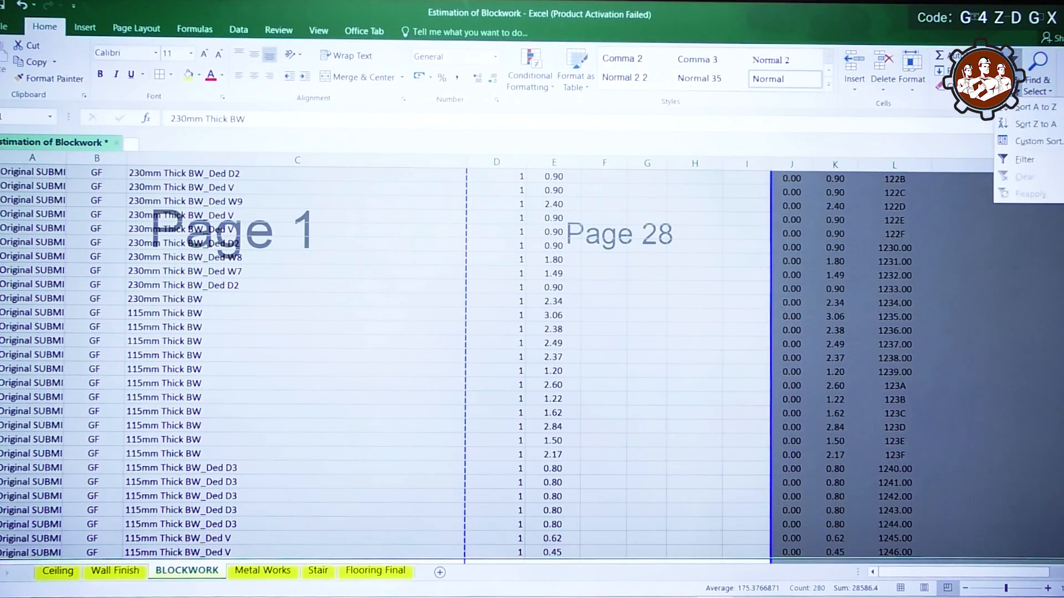
left_click(1018, 143)
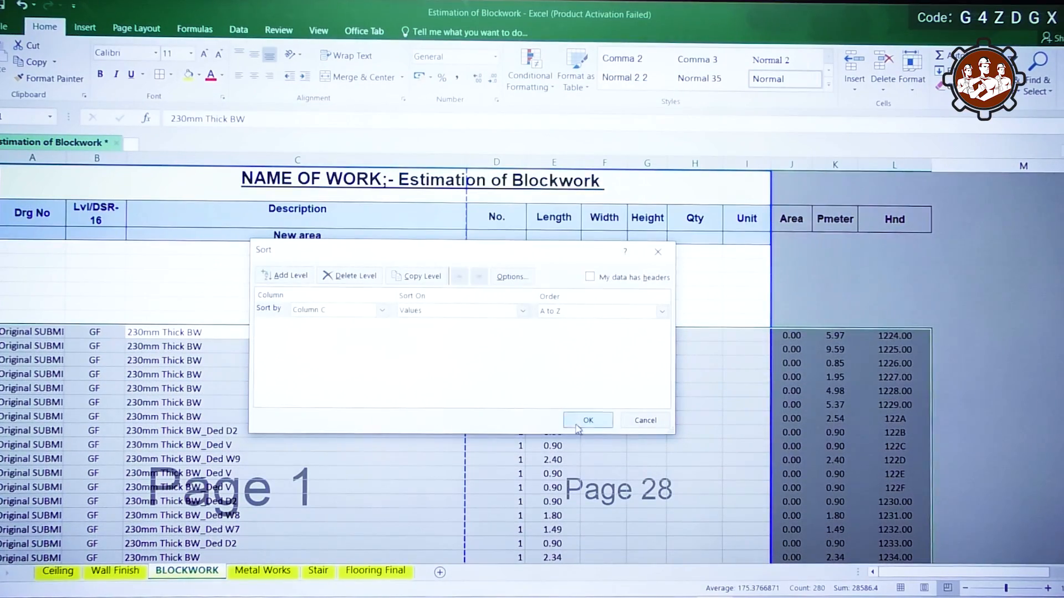
left_click(587, 421)
scroll(208, 309, "down", 1)
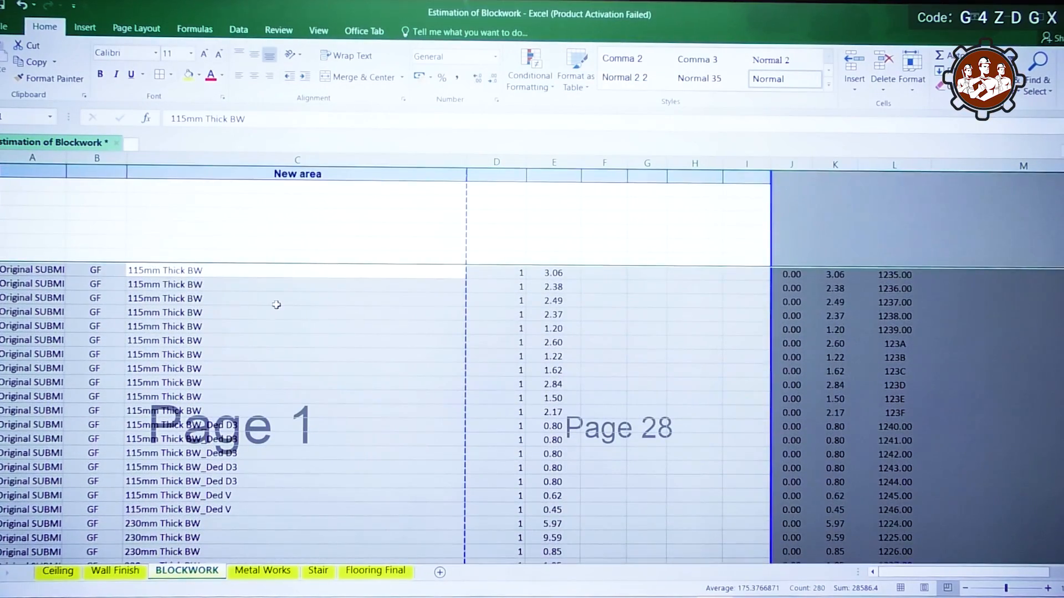
scroll(276, 305, "down", 5)
scroll(287, 348, "up", 5)
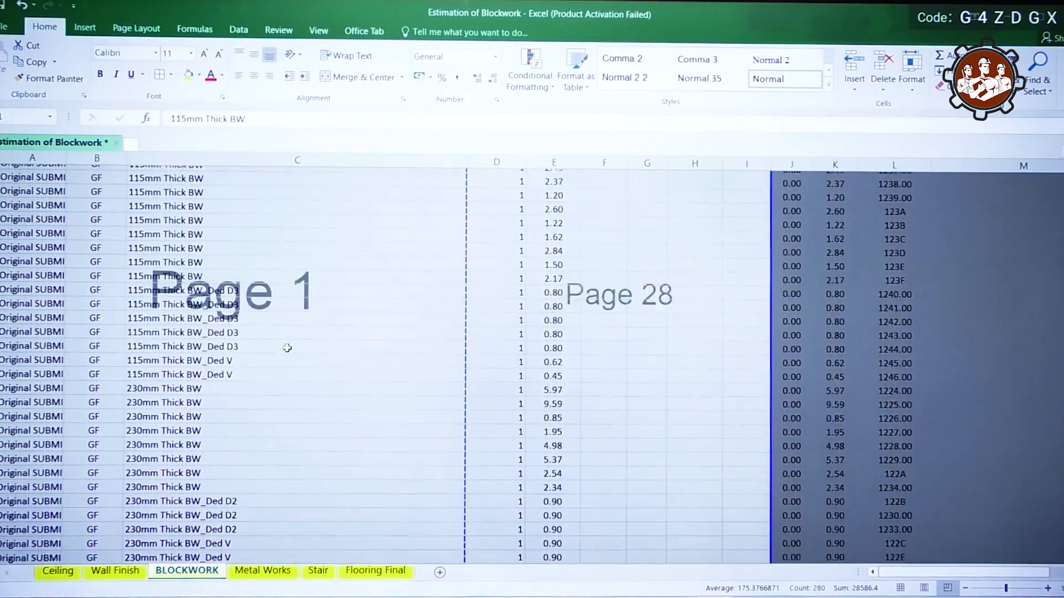
scroll(656, 333, "down", 1)
scroll(653, 339, "up", 1)
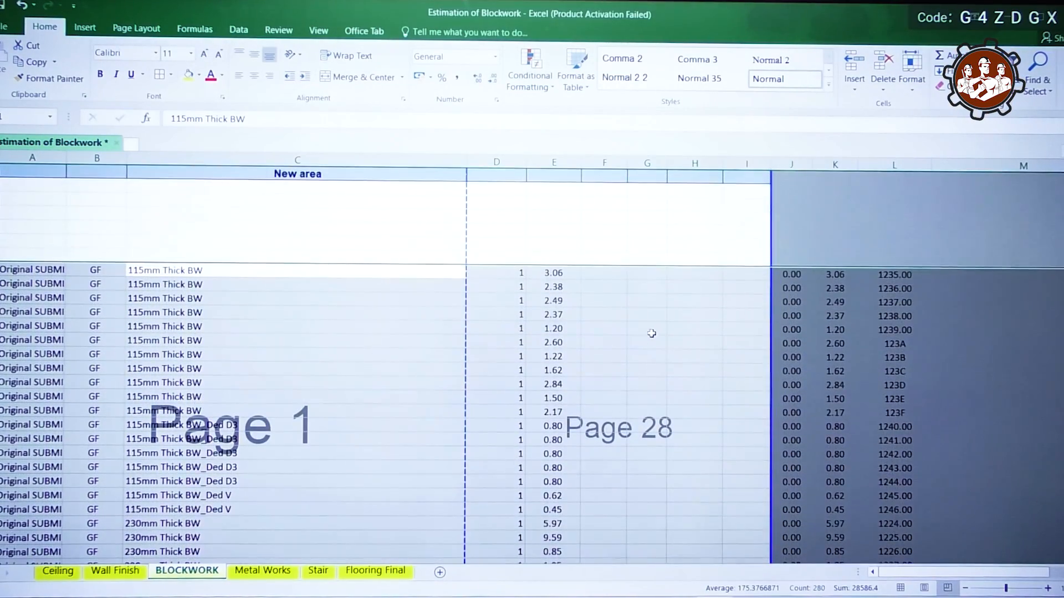
- Set the Width to 0.115 for all 115mm Thick BW rows, including their deductions
left_click(620, 276)
scroll(612, 249, "up", 2)
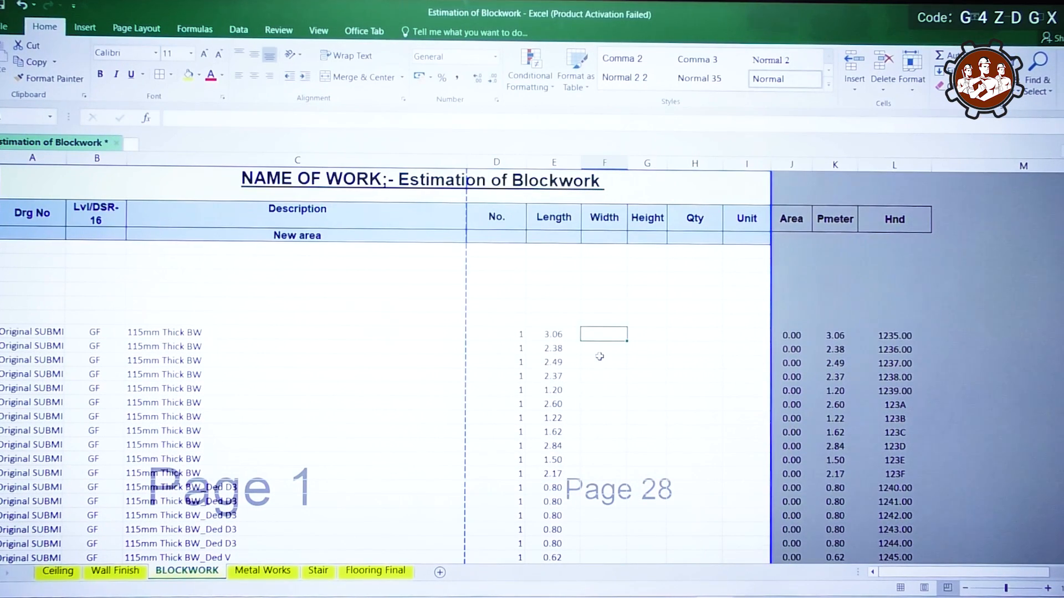
type("0.115")
key("Return")
key("Up")
scroll(599, 356, "down", 5)
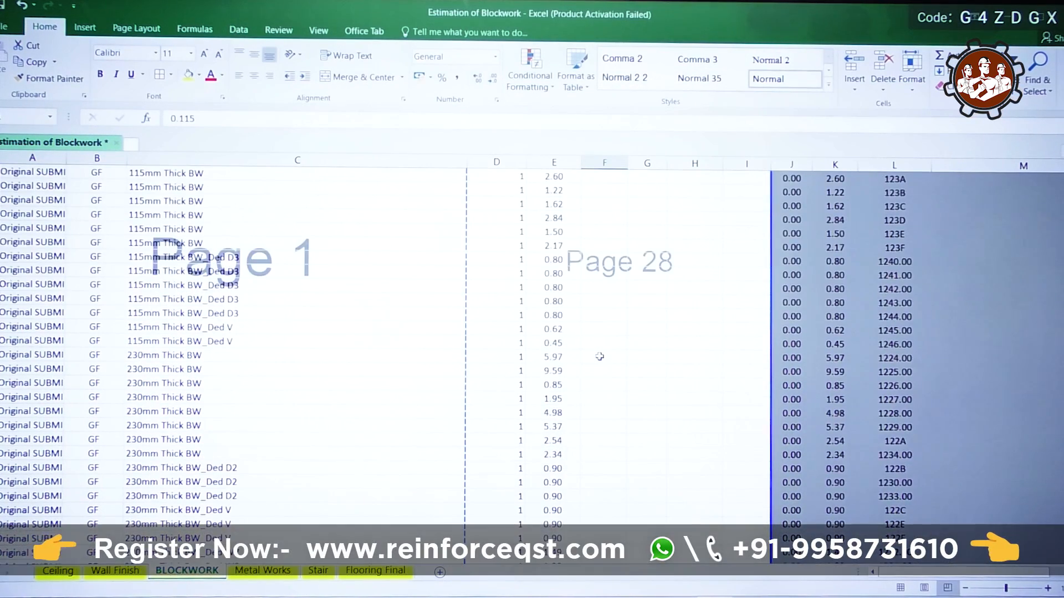
left_click(604, 337, "shift")
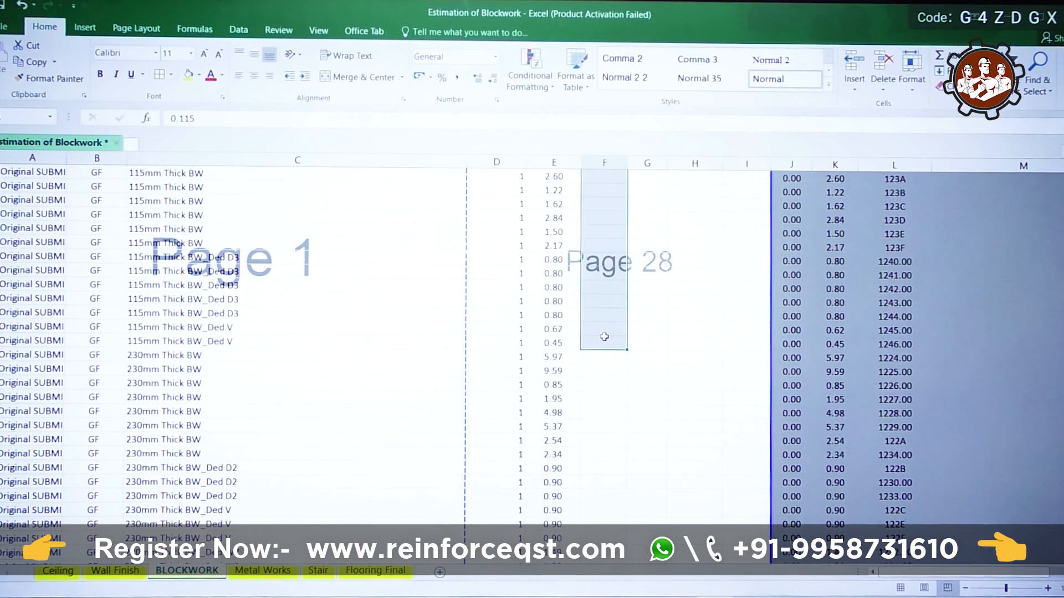
key("ctrl+d")
- Set the Width to 0.23 for all 230mm Thick BW rows down to the Ded W9 row
left_click(601, 357)
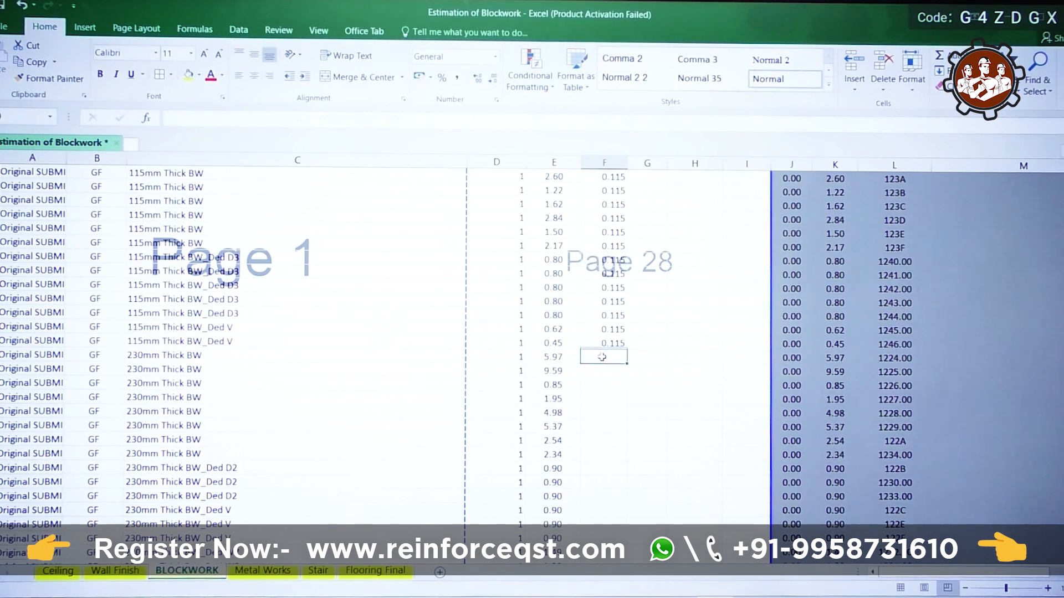
type("0.23")
key("Return")
left_click(602, 356)
scroll(602, 357, "down", 8)
left_click(606, 245, "shift")
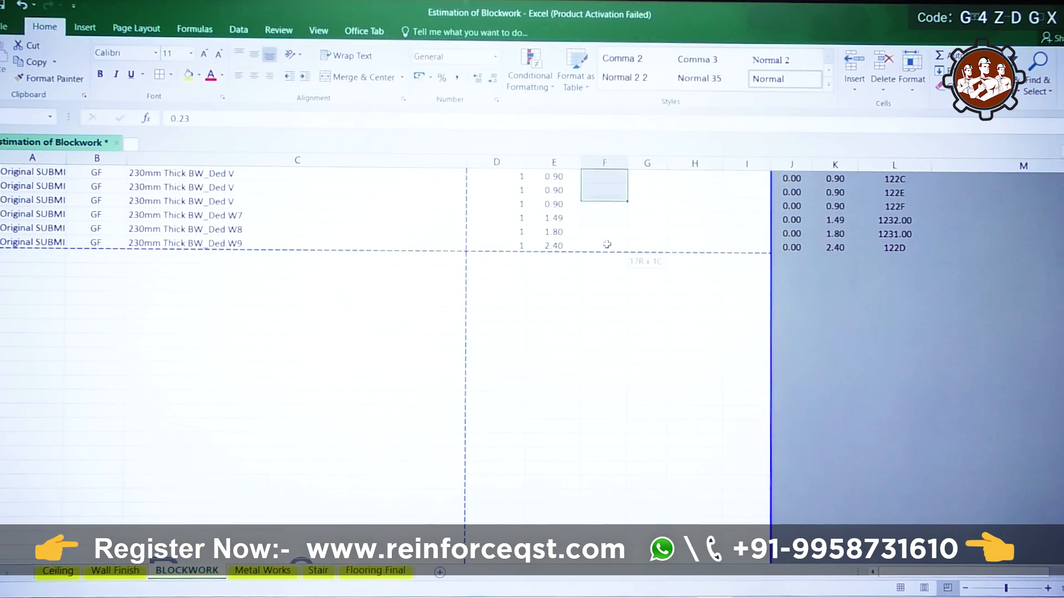
key("ctrl+d")
- Enter the first entry's Height as the formula =3.60-0.6
scroll(607, 296, "up", 6)
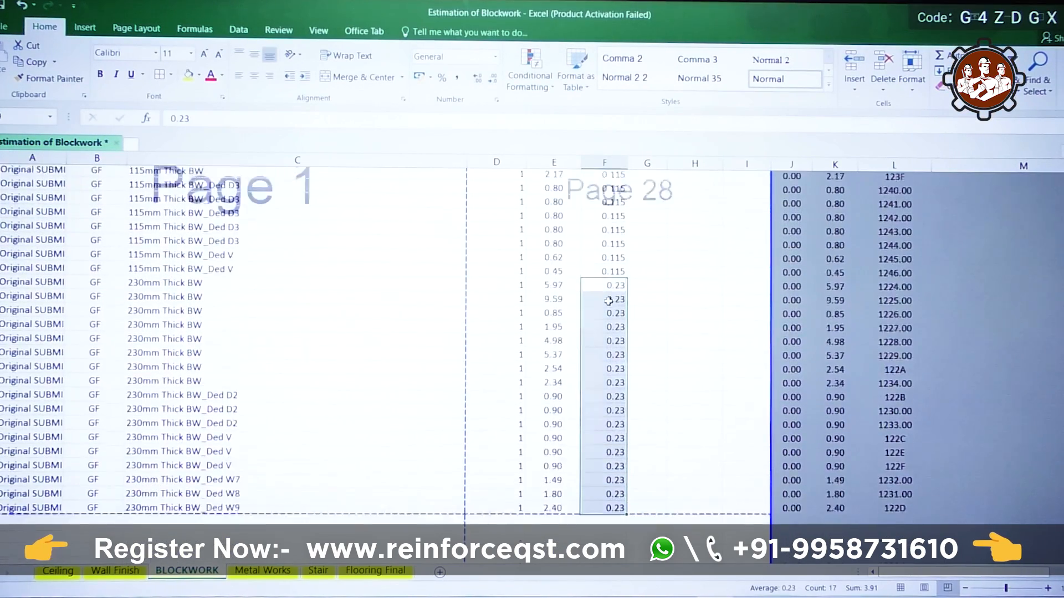
scroll(609, 301, "up", 7)
left_click(655, 336)
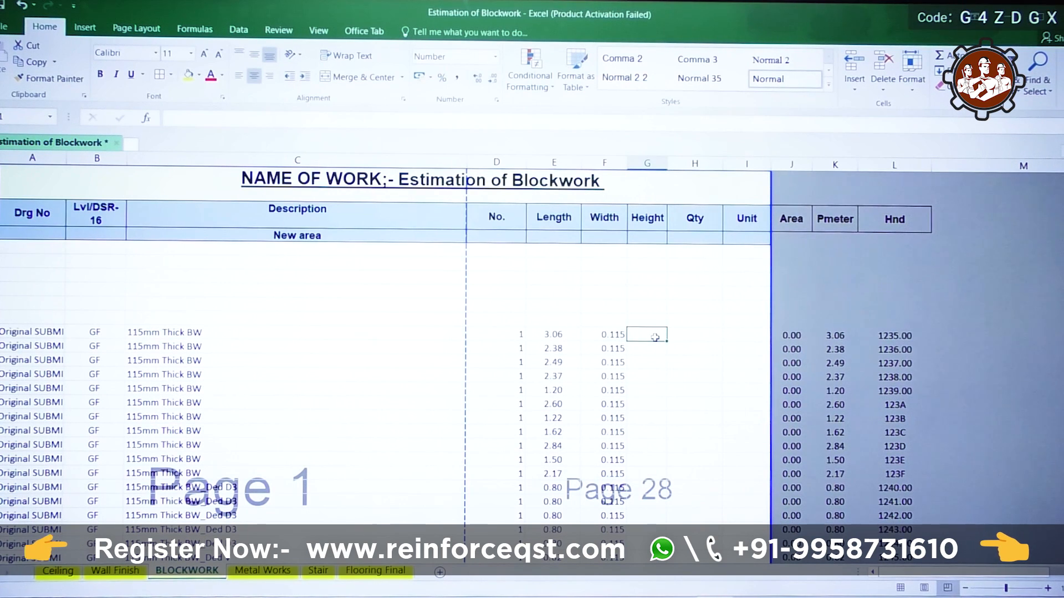
type("3.60")
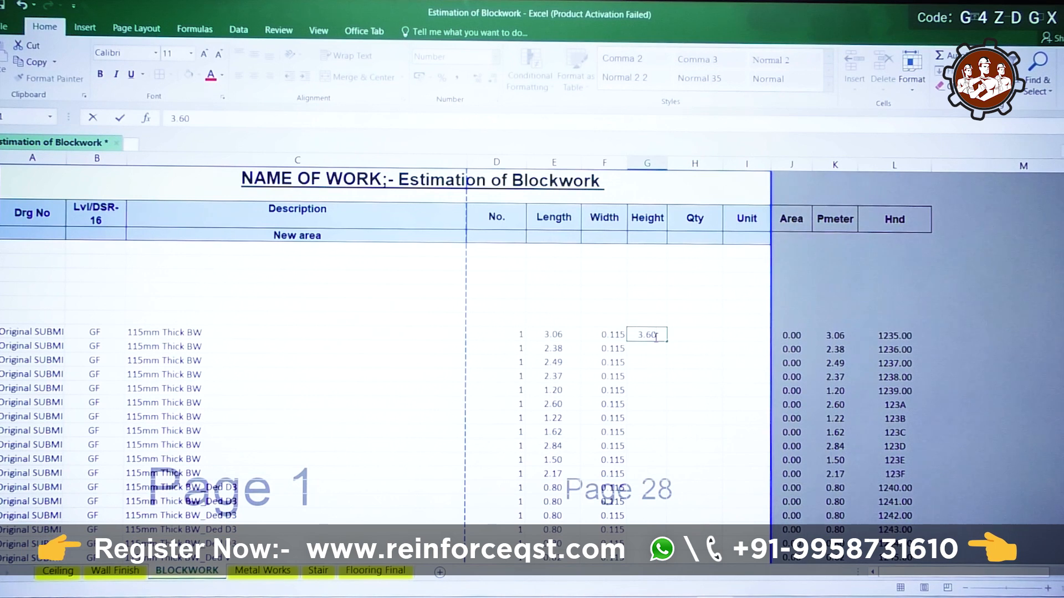
type("-0.6")
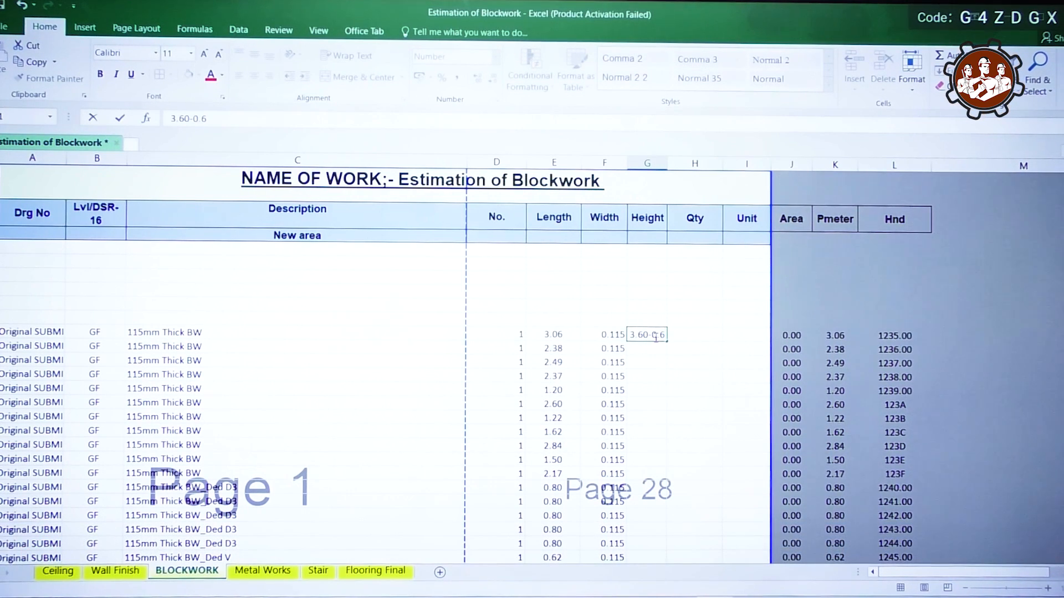
key("Return")
left_click(649, 335)
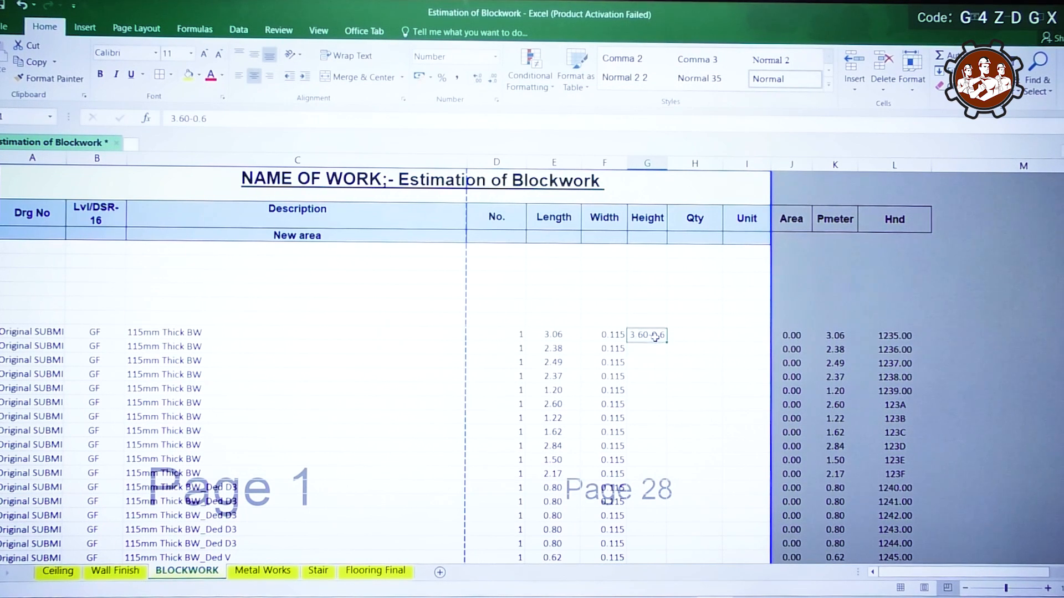
left_click(170, 117)
type("=")
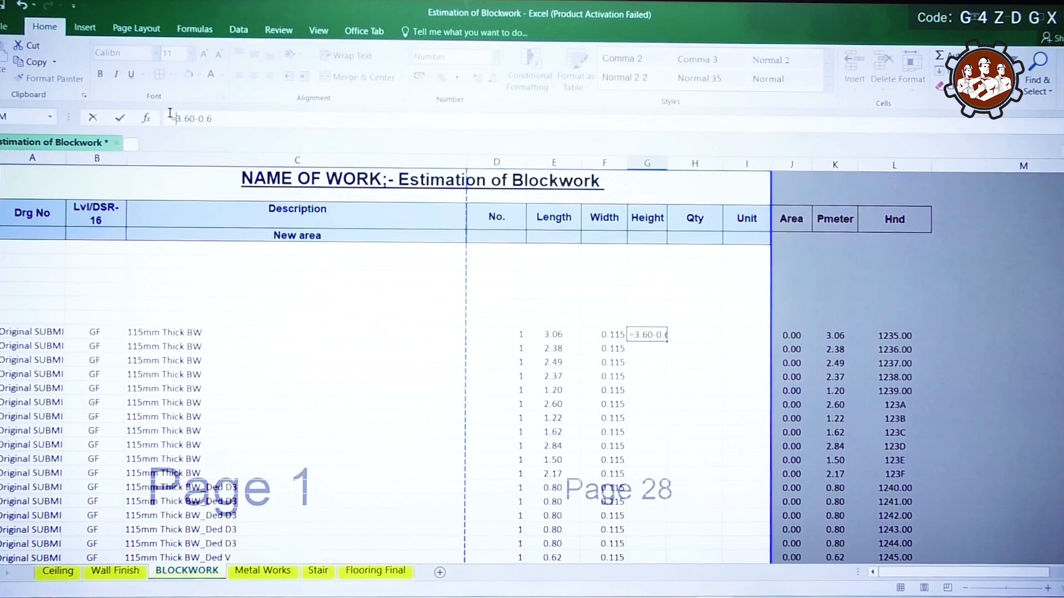
key("Return")
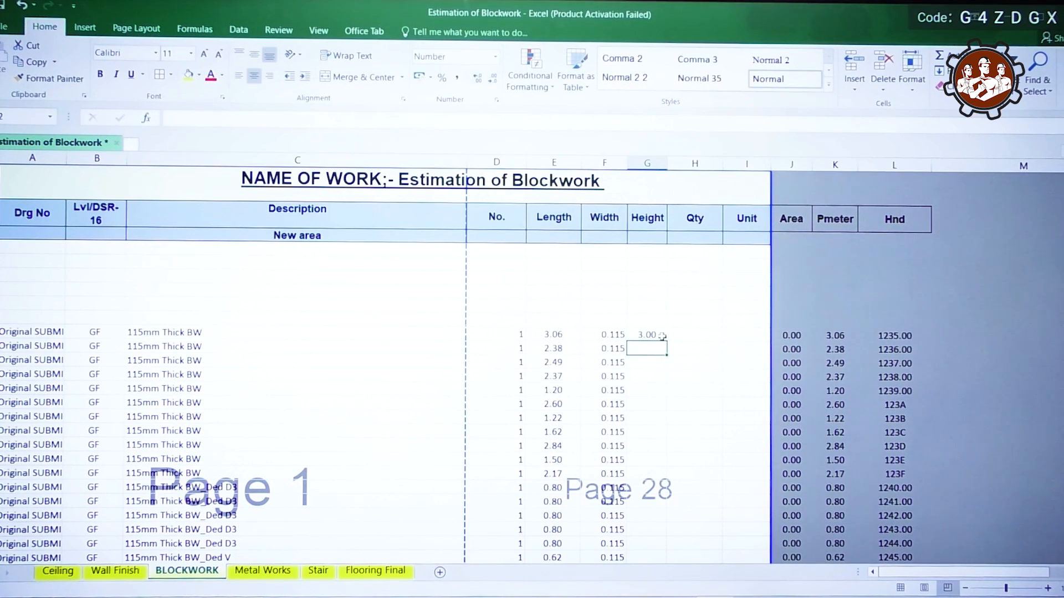
- Fill the Height formula down from the first entry through the last row of the listing
key("shift+Down")
key("shift+Down")
key("shift+Down")
key("shift+Down")
key("shift+Down")
key("shift+Down")
key("shift+Down")
key("shift+Down")
key("shift+Down")
key("shift+Down")
key("shift+Down")
key("shift+Down")
key("shift+Down")
key("shift+Down")
key("shift+Down")
key("shift+Down")
key("shift+Down")
key("shift+Down")
key("shift+Down")
key("shift+Down")
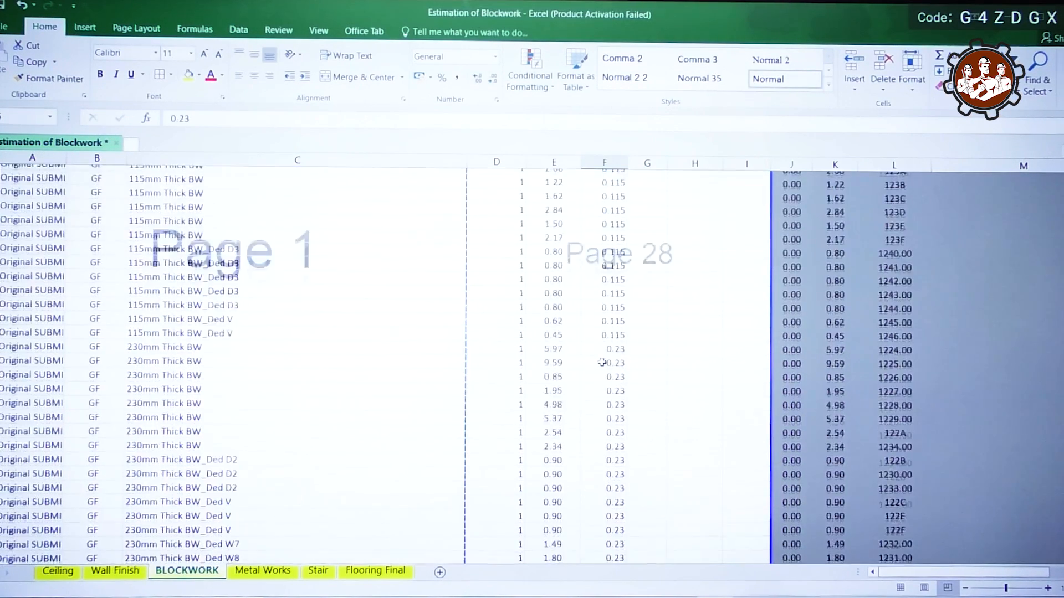
key("ctrl+d")
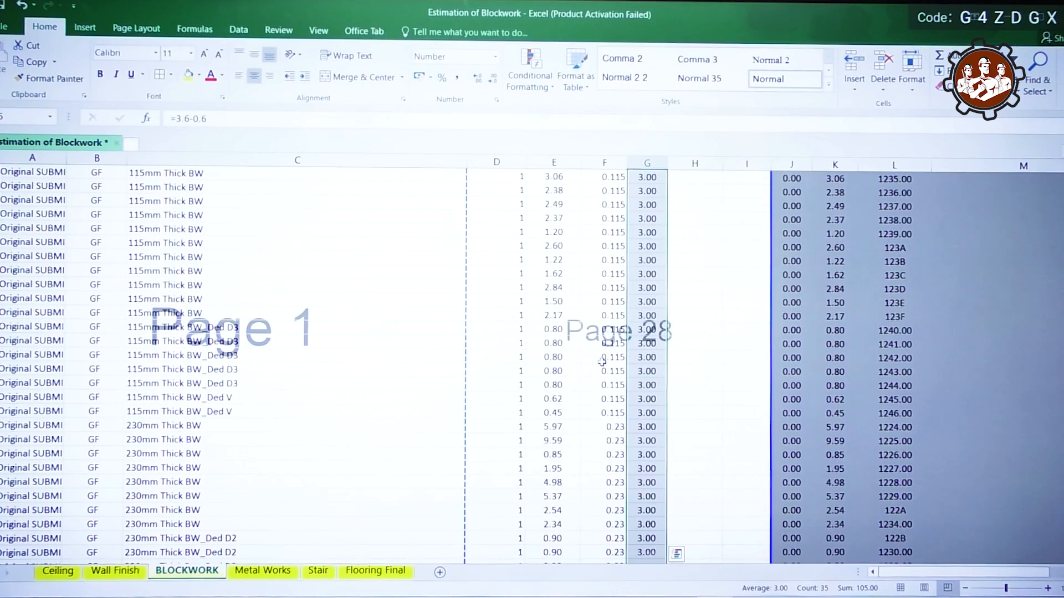
scroll(602, 362, "up", 2)
scroll(602, 361, "down", 1)
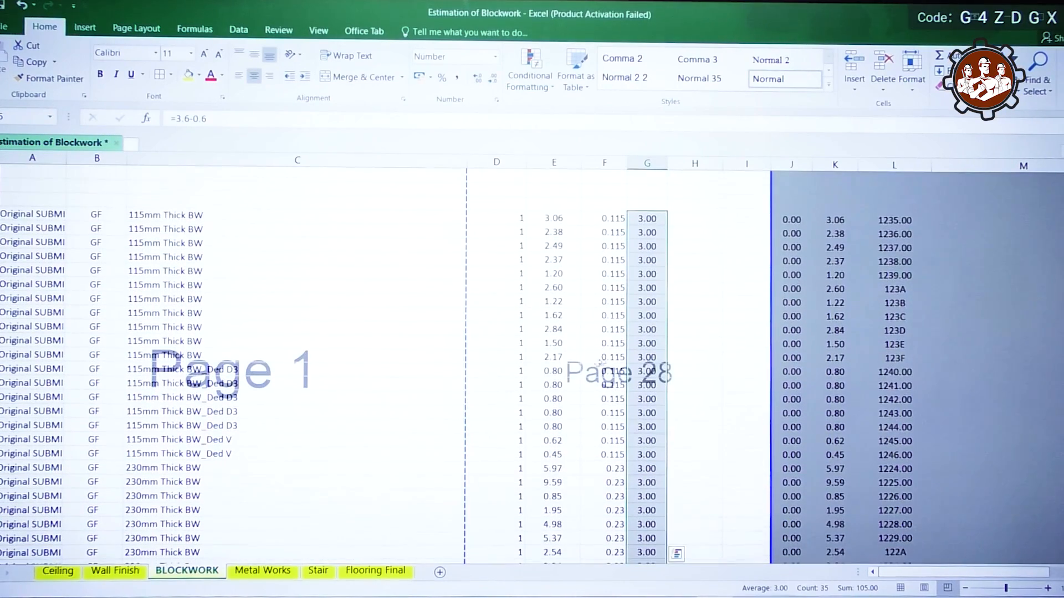
- Set the No. to -1 for all 115mm Thick BW deduction rows, Ded D3 and Ded V
left_click_drag(273, 365, 276, 446)
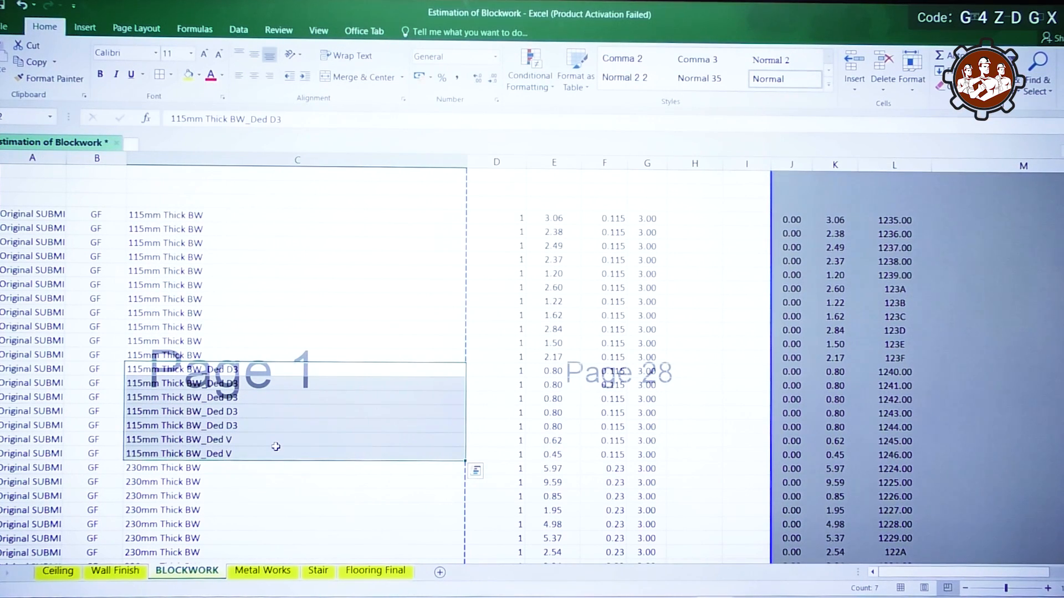
double_click(495, 374)
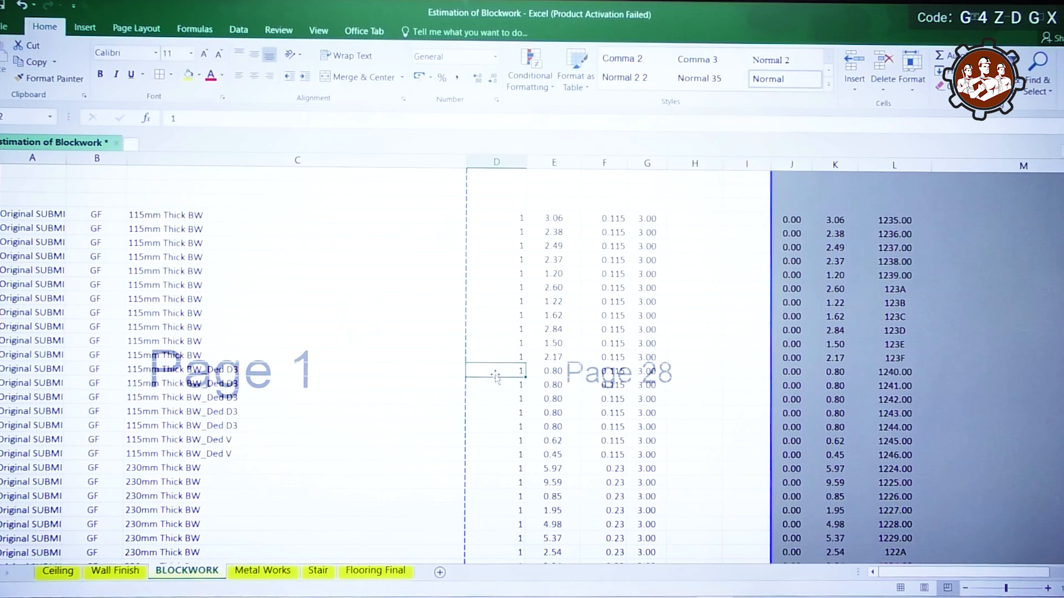
key("Escape")
key("shift+Down")
key("shift+Down")
key("shift+Down")
key("shift+Down")
key("shift+Down")
key("shift+Down")
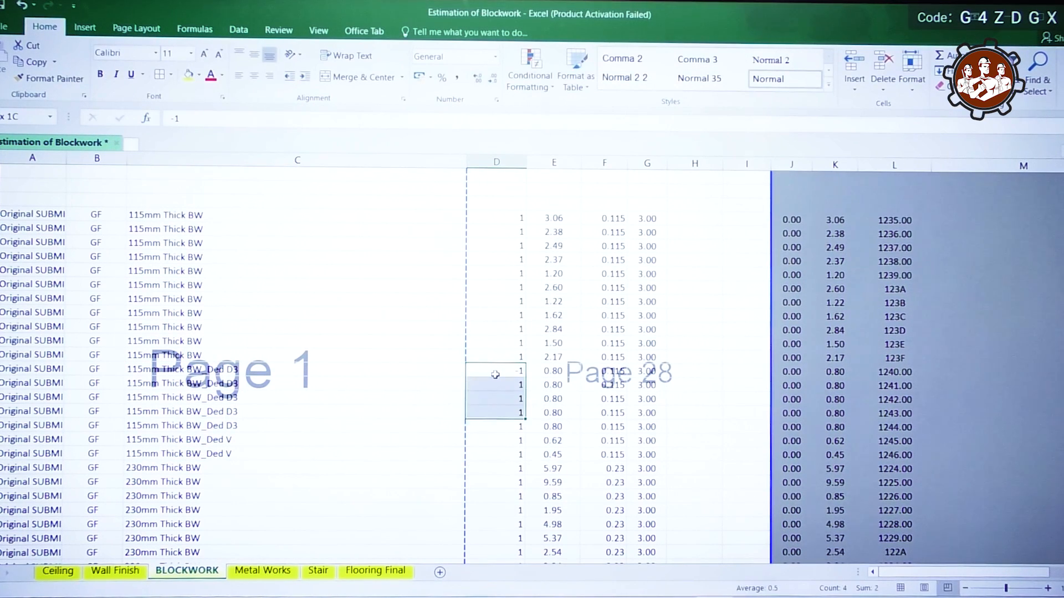
key("ctrl+d")
- Set the No. to -1 for all 230mm Thick BW deduction rows, from Ded D2 through Ded W9
scroll(495, 375, "down", 5)
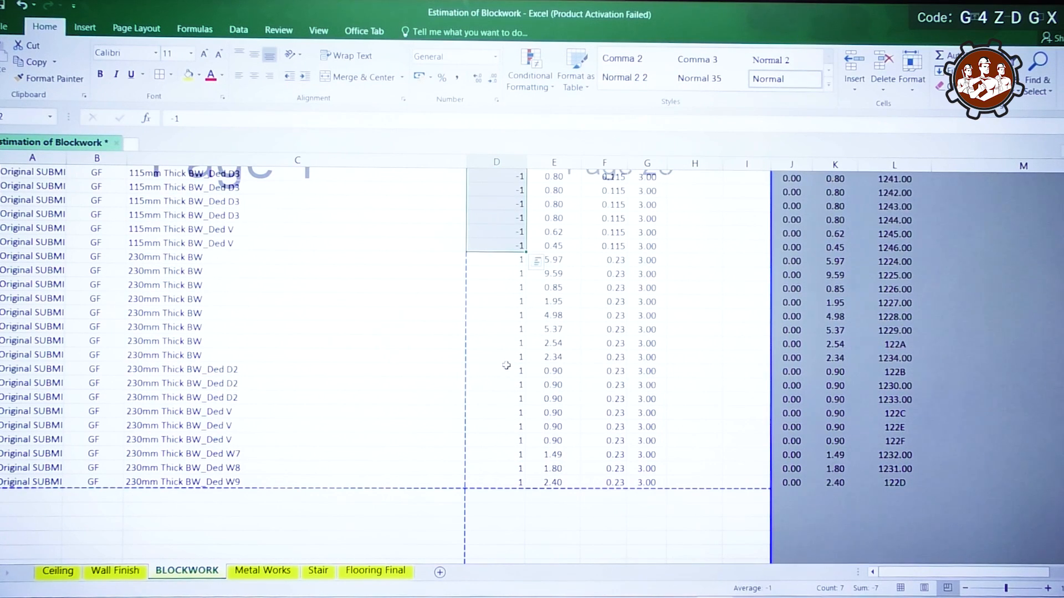
left_click_drag(506, 369, 506, 485, "ctrl")
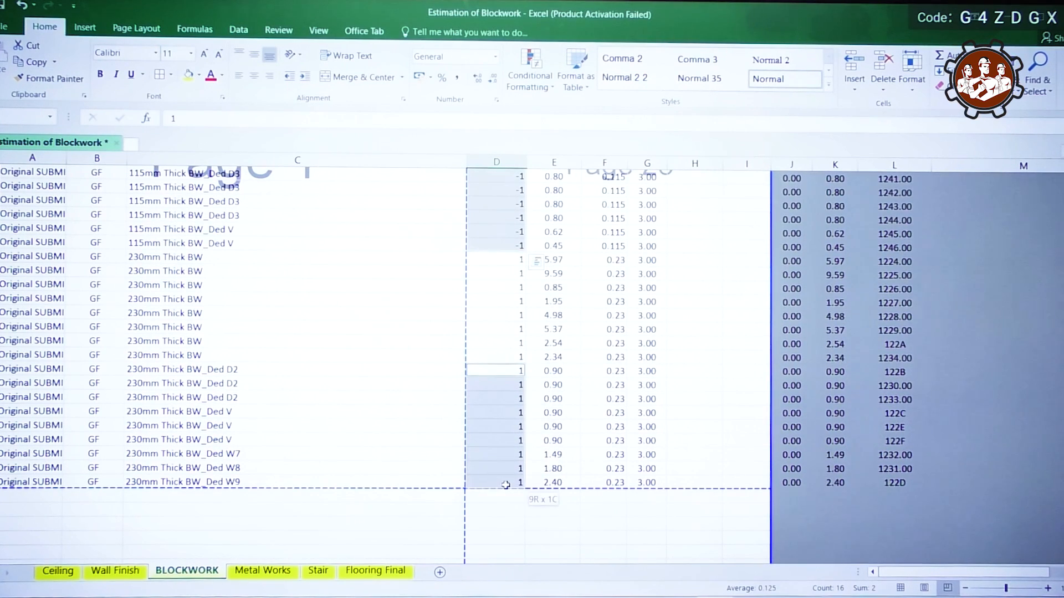
key("ctrl+d")
scroll(506, 482, "up", 6)
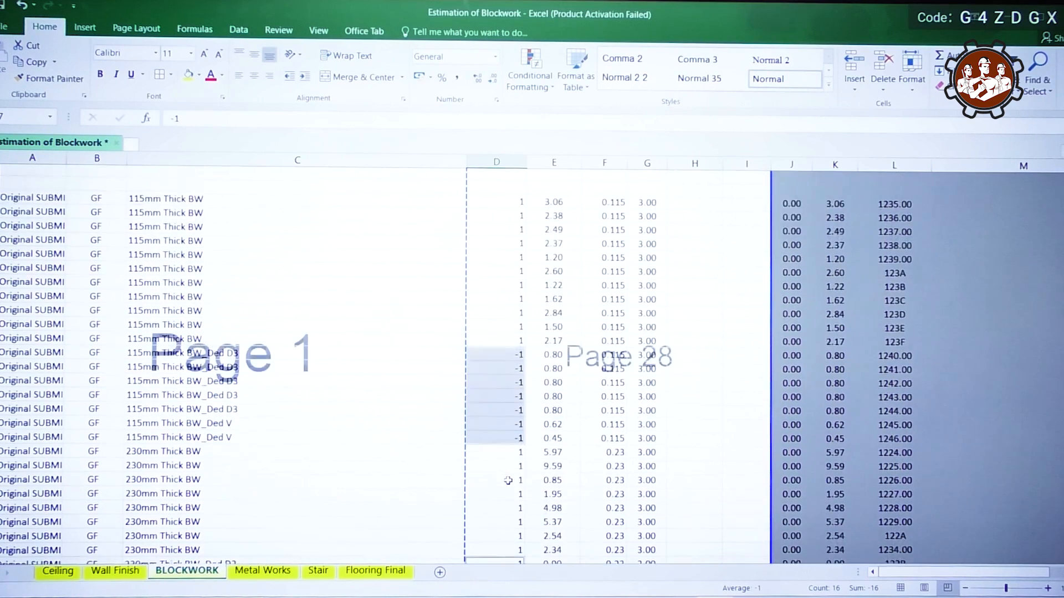
left_click(609, 413)
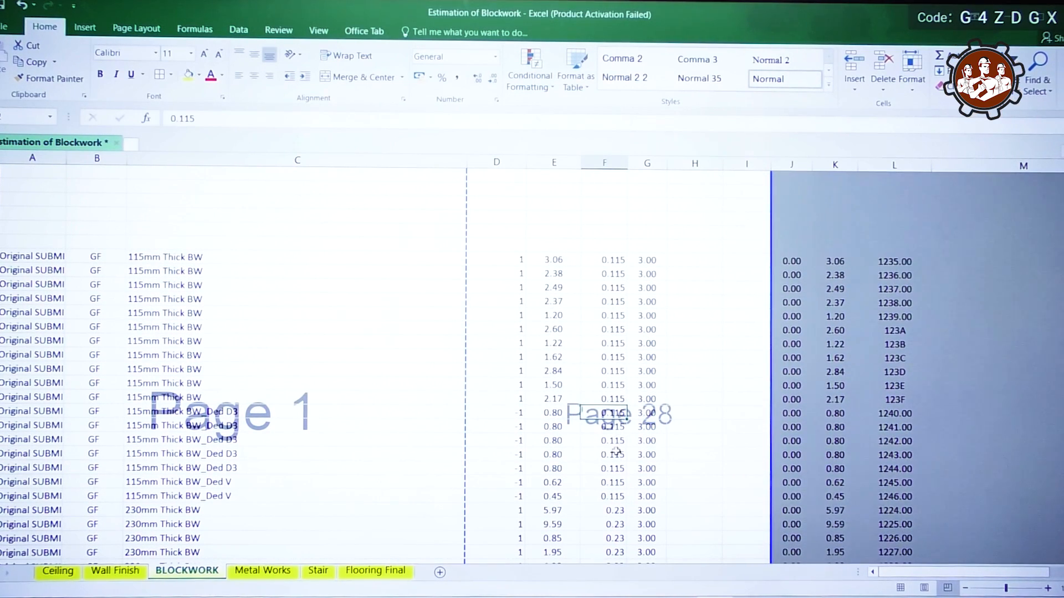
left_click(649, 412)
type("=3.6-0.6")
key("BackSpace")
key("BackSpace")
key("BackSpace")
left_click(647, 441)
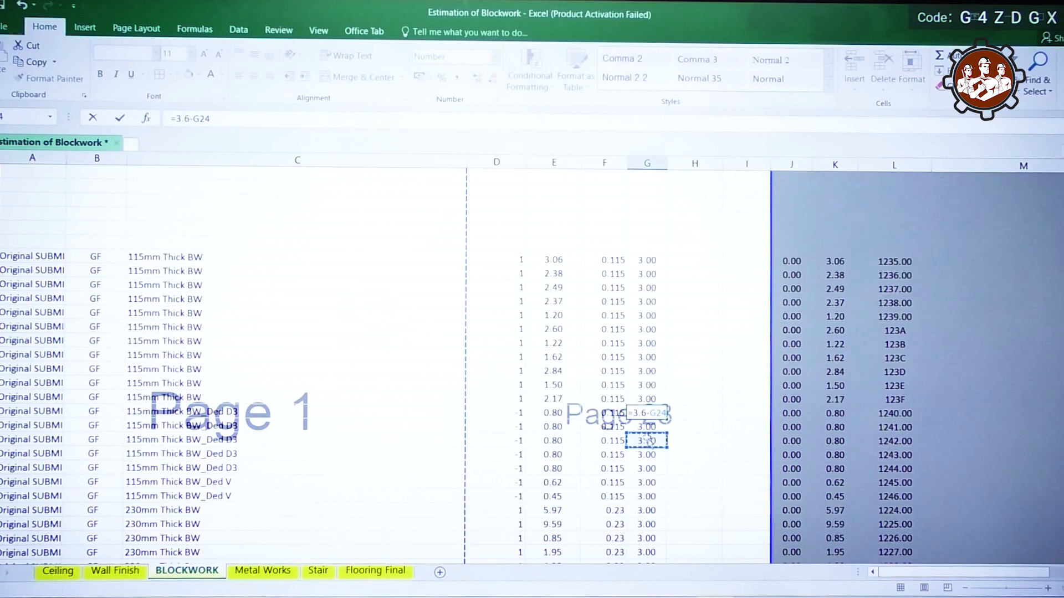
key("Escape")
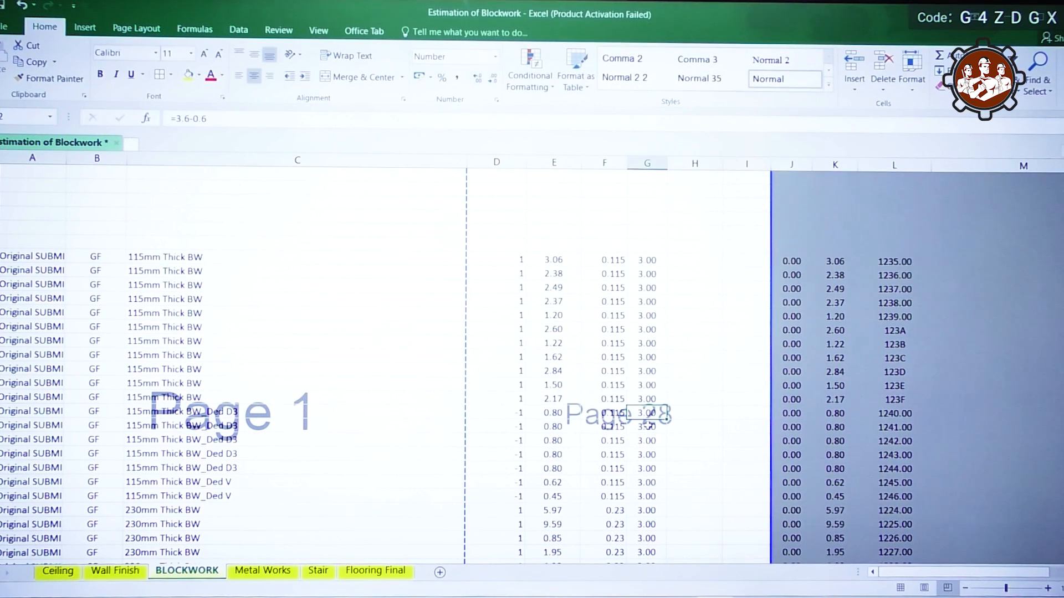
- Switch to AutoCAD, turn on all layers with LAYON and bring up the schedule of doors and windows
key("alt+Tab")
scroll(570, 404, "down", 6)
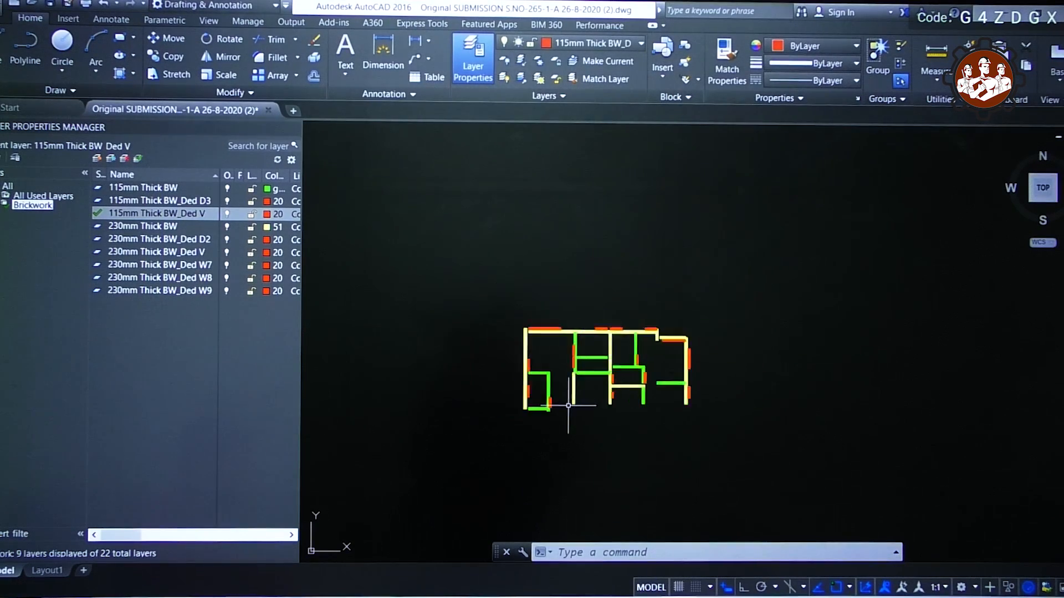
type("layo")
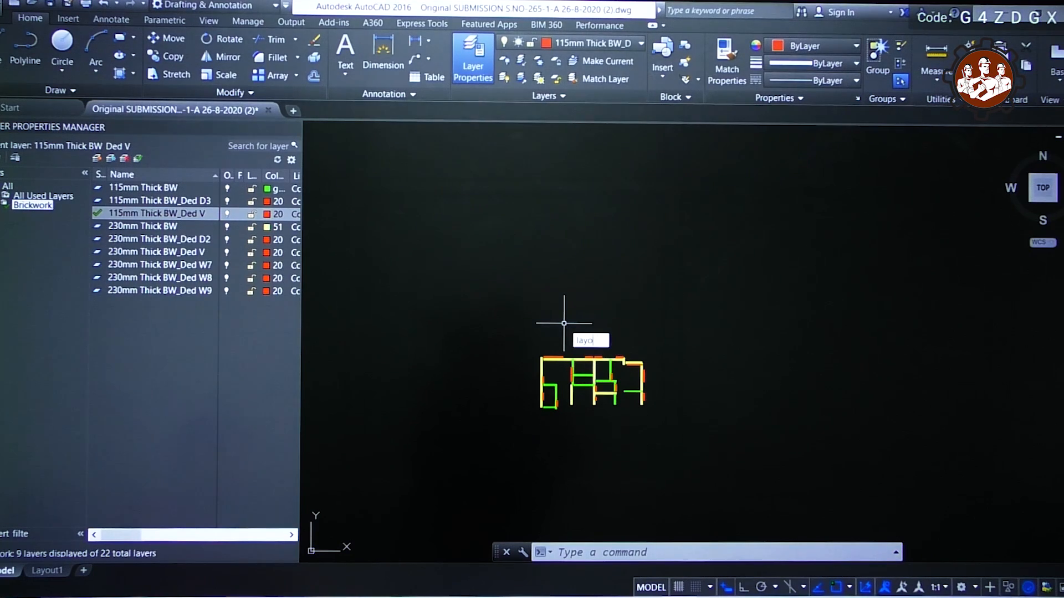
type("n")
key("Return")
scroll(731, 301, "up", 2)
scroll(686, 224, "up", 8)
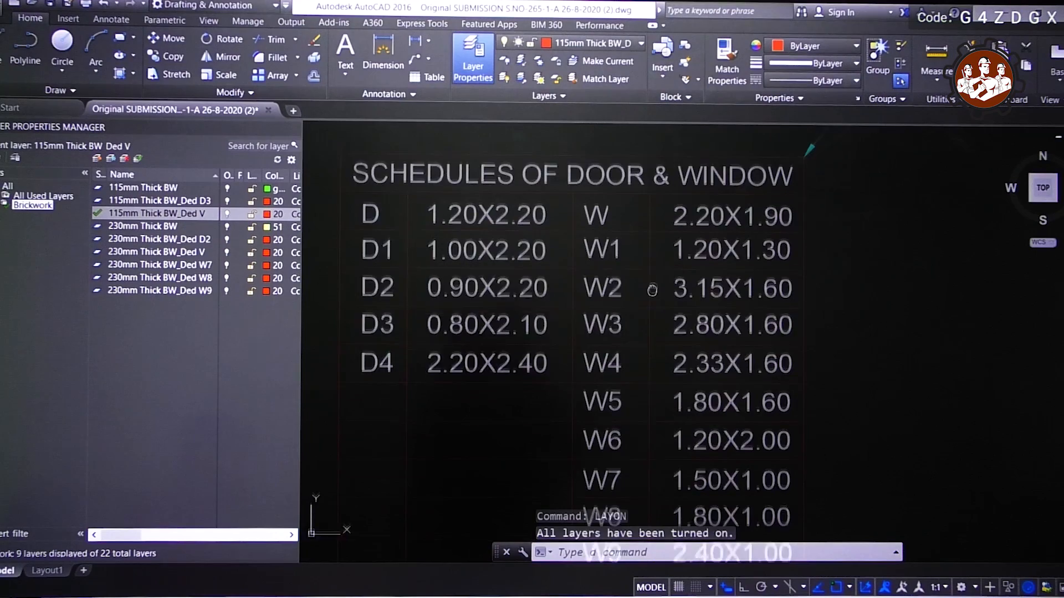
scroll(652, 289, "down", 2)
- Back in Excel, set the Height to 2.10 for all five 115mm Thick BW_Ded D3 rows, following the door schedule
key("alt+Tab")
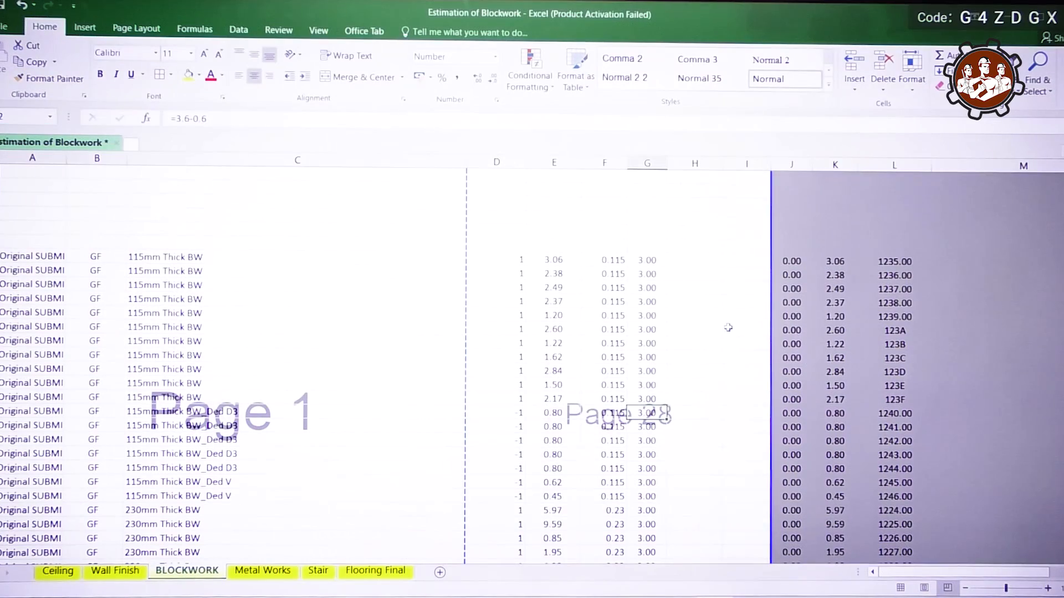
left_click_drag(232, 412, 223, 491)
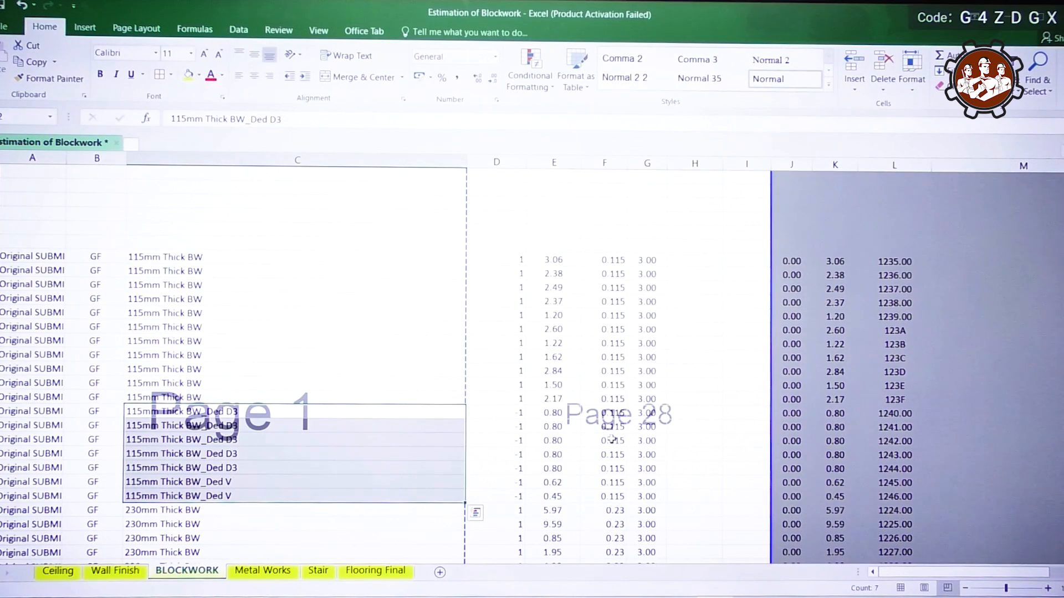
key("alt+Tab")
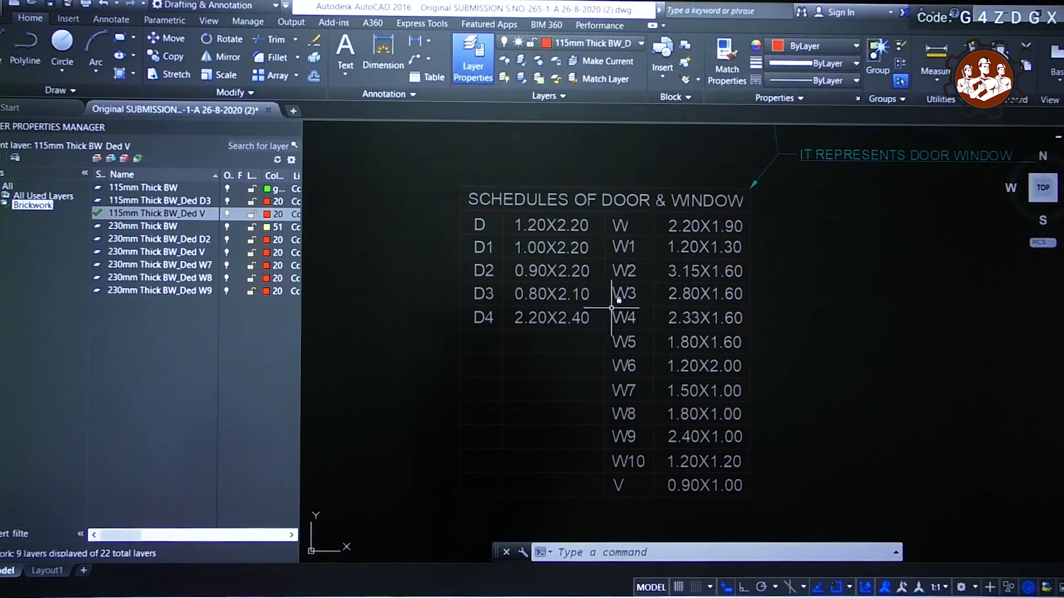
key("alt+Tab")
type("2")
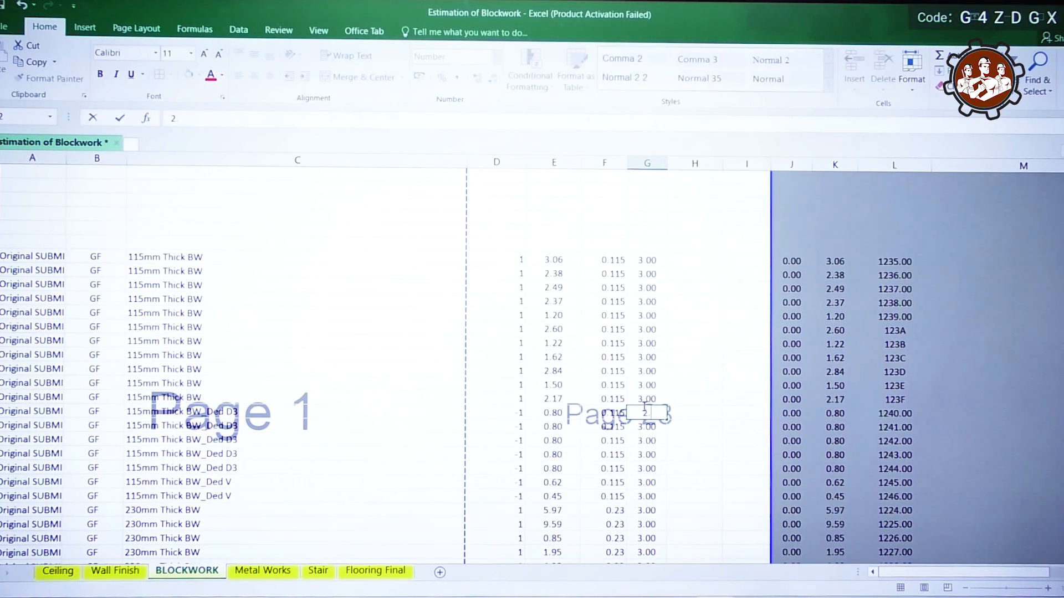
type(".10")
key("Return")
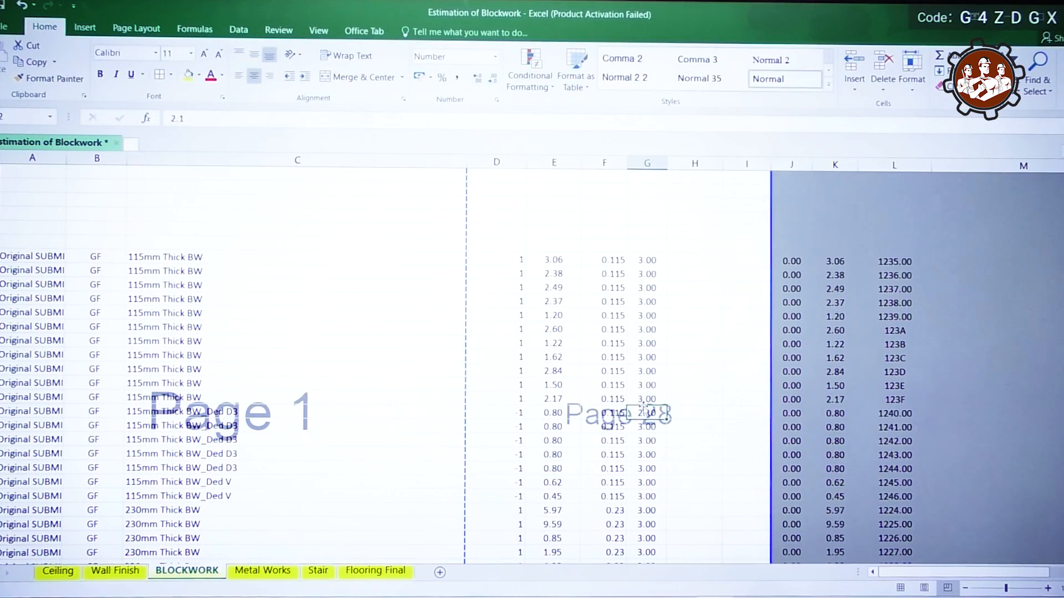
key("shift+Down")
key("shift+Down")
key("shift+Down")
key("shift+Down")
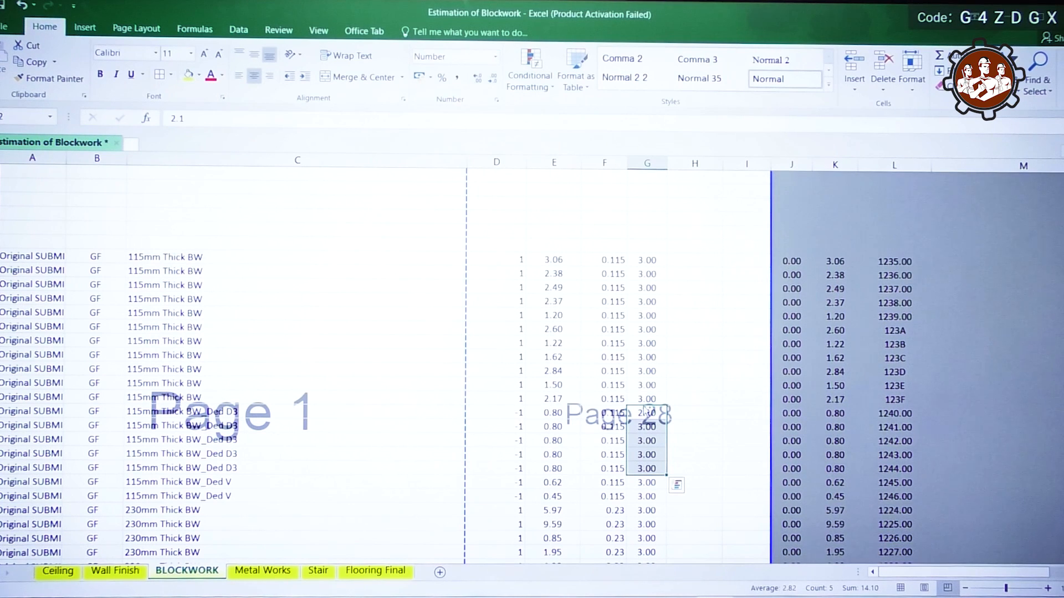
- Set the Height to 1 for the two 115mm Thick BW_Ded V rows
scroll(643, 406, "down", 2)
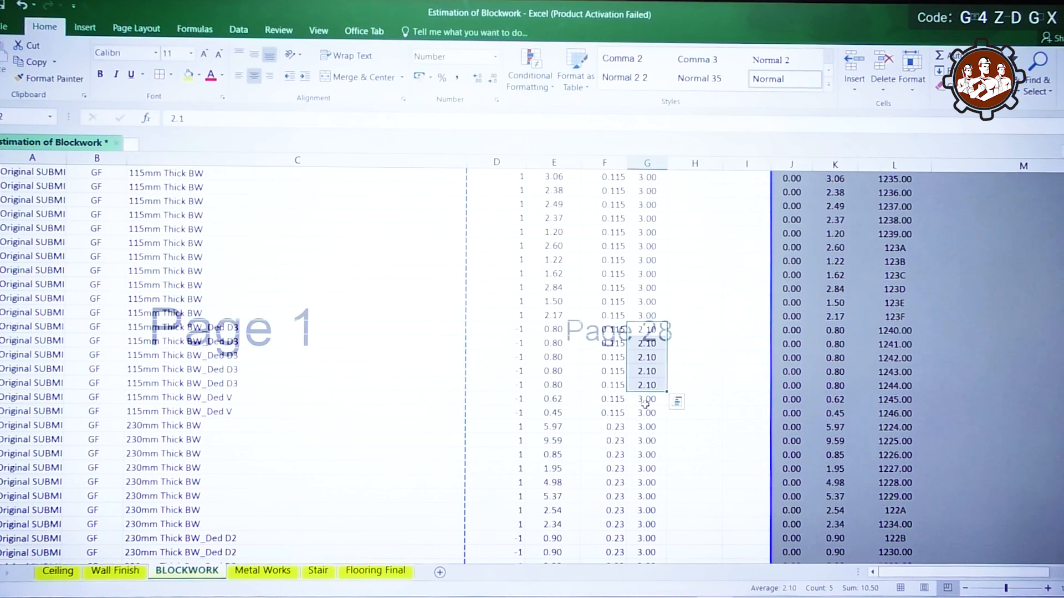
left_click(646, 402)
type("1.5")
key("Return")
type("1")
key("Return")
- Look up the D2 door size in the AutoCAD schedule and set the Height to 2.2 for the three 230mm Thick BW_Ded D2 rows
scroll(645, 400, "down", 4)
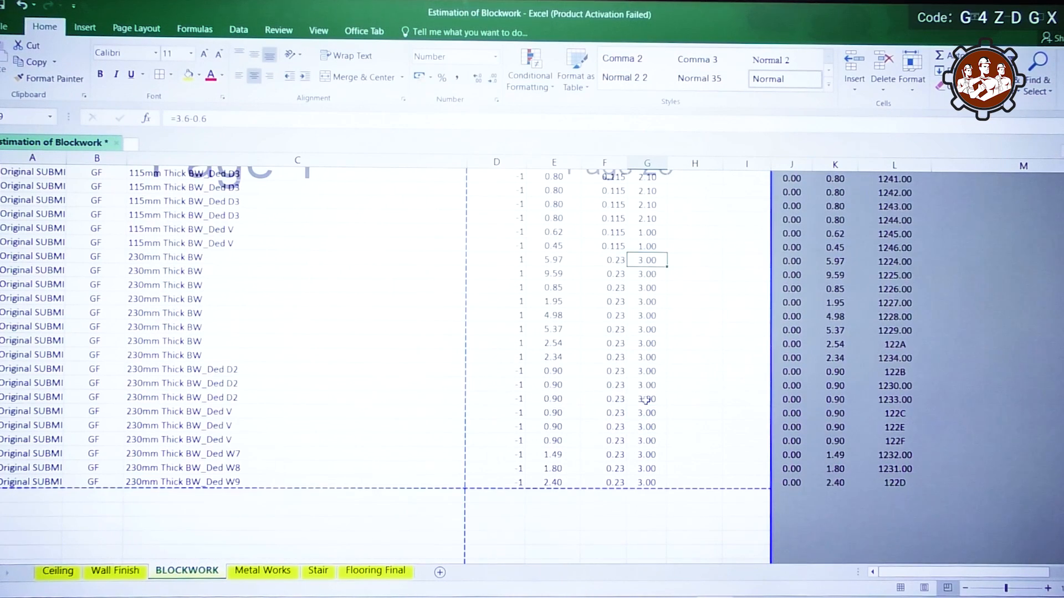
left_click(642, 358)
left_click(646, 370)
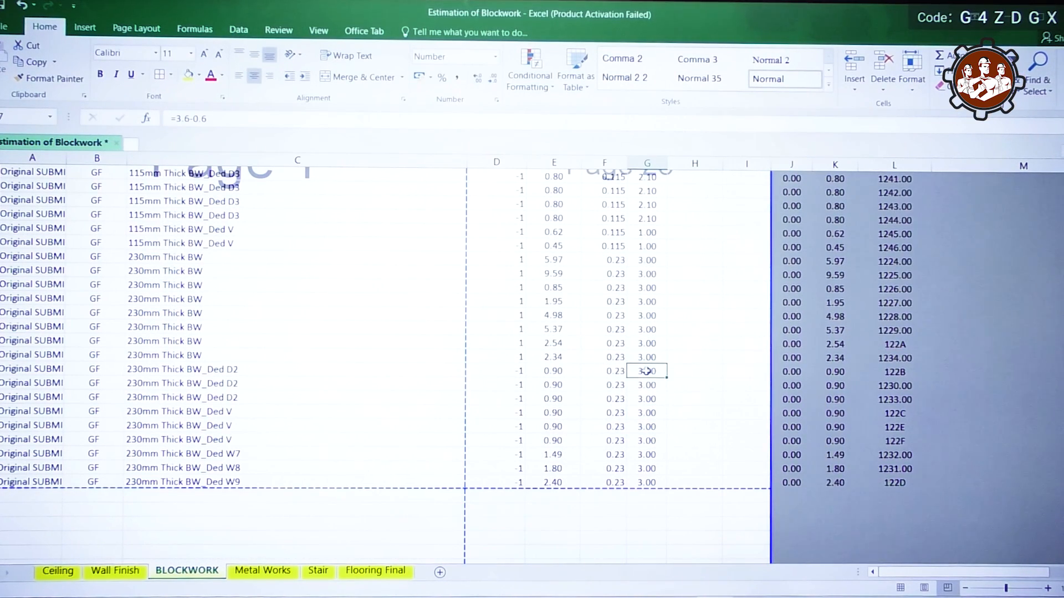
key("shift+space")
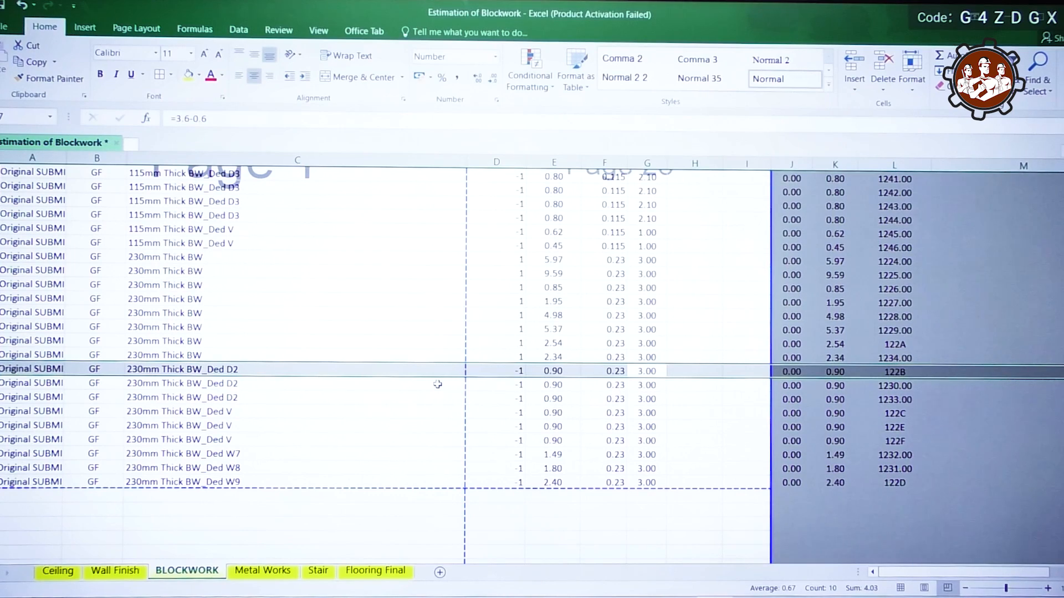
key("alt+Tab")
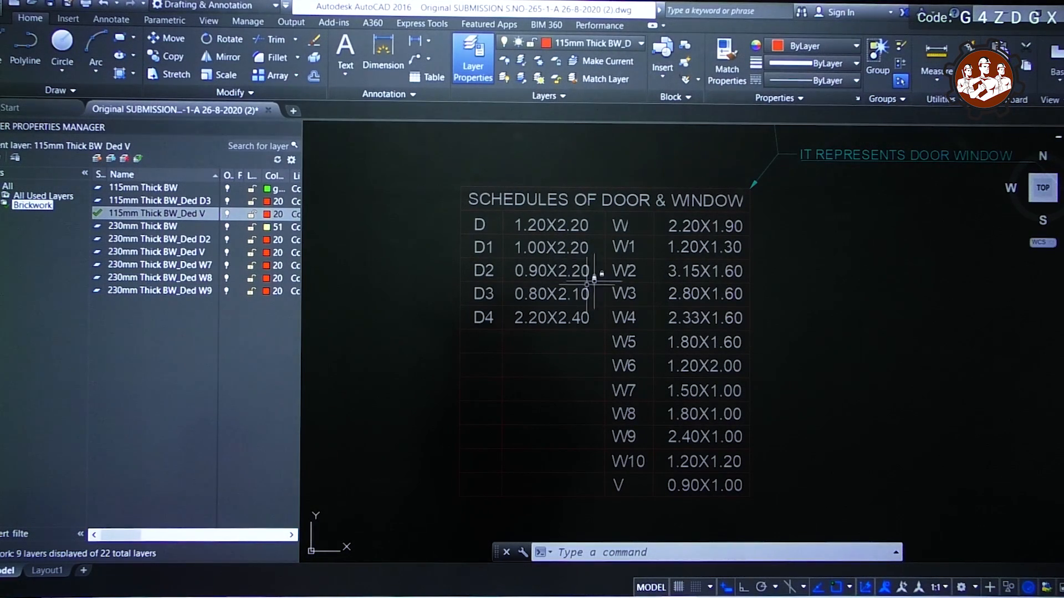
key("alt+Tab")
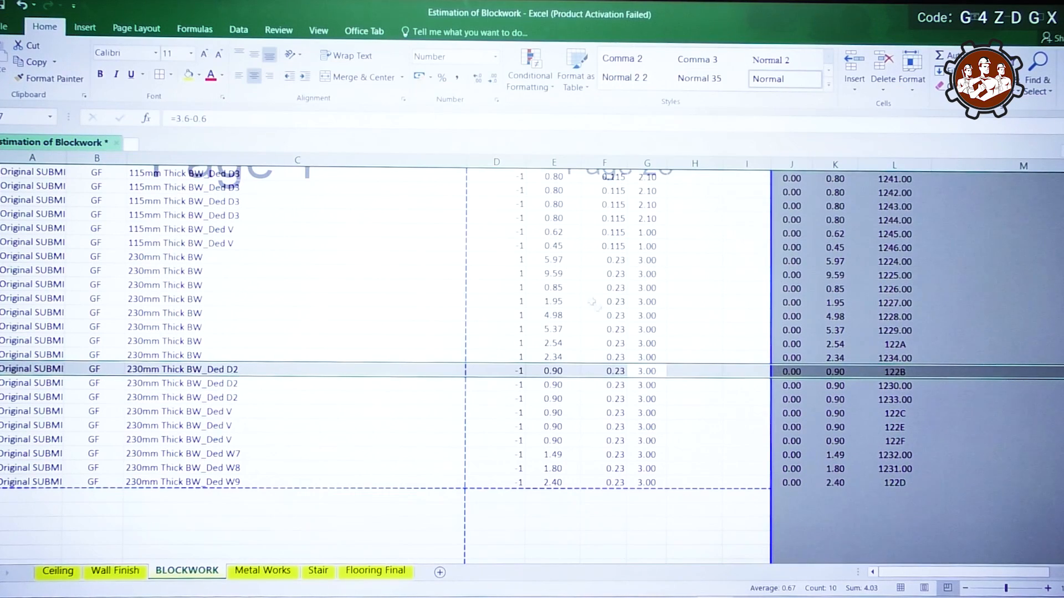
left_click(642, 372)
type("3.2")
key("Return")
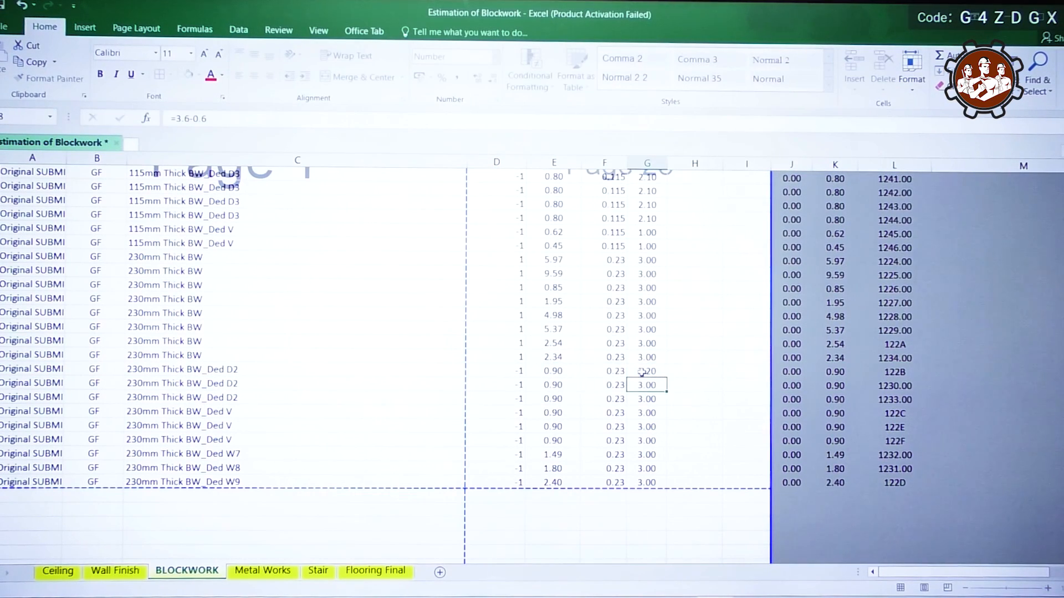
left_click_drag(642, 372, 646, 396)
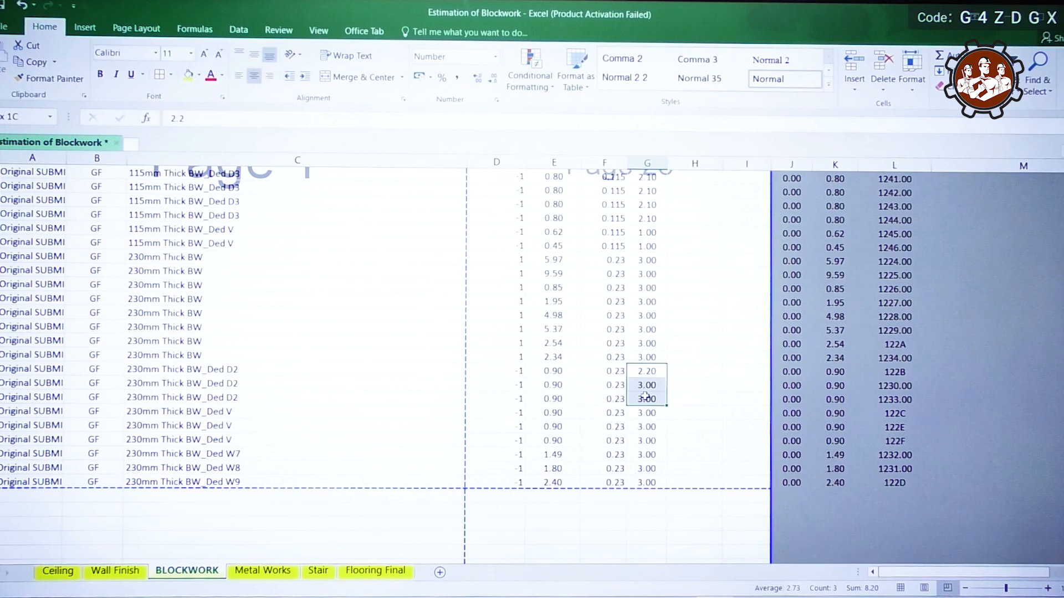
left_click(676, 415)
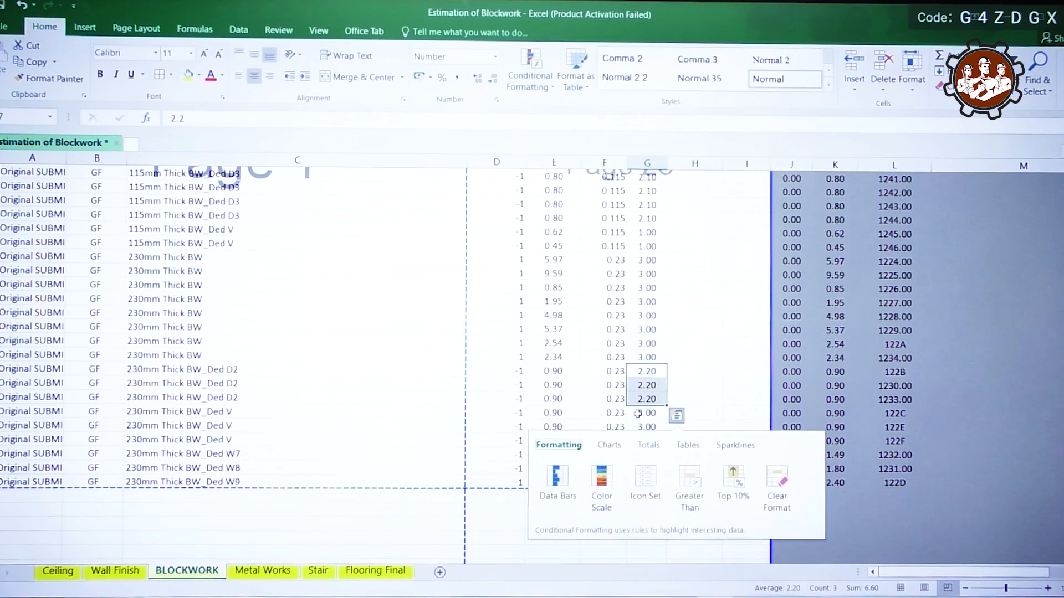
key("ctrl+d")
- Set the Height to 1 for the 230mm Thick BW Ded V, W7, W8 and W9 rows, checking the window schedule in AutoCAD
left_click(637, 413)
key("shift+Down")
key("shift+Down")
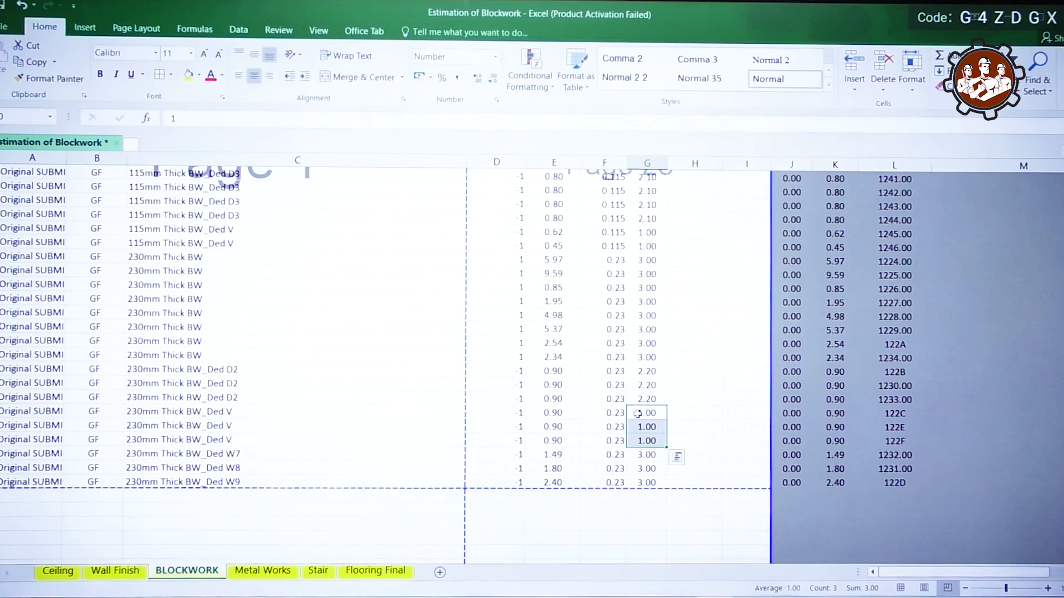
key("alt+Tab")
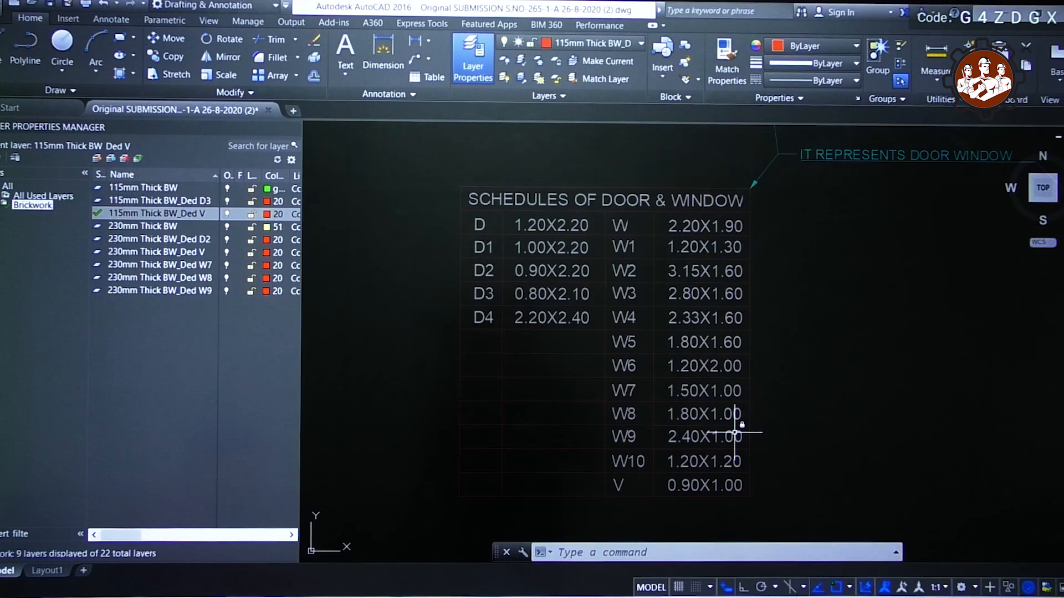
key("alt+Tab")
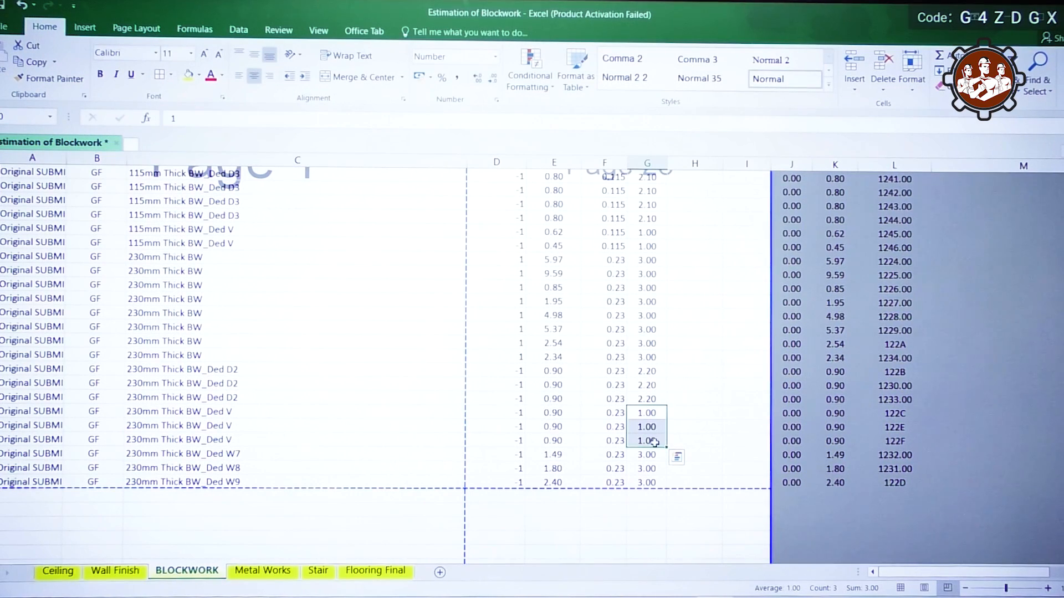
key("shift+Down")
key("shift+Down")
key("shift+Down")
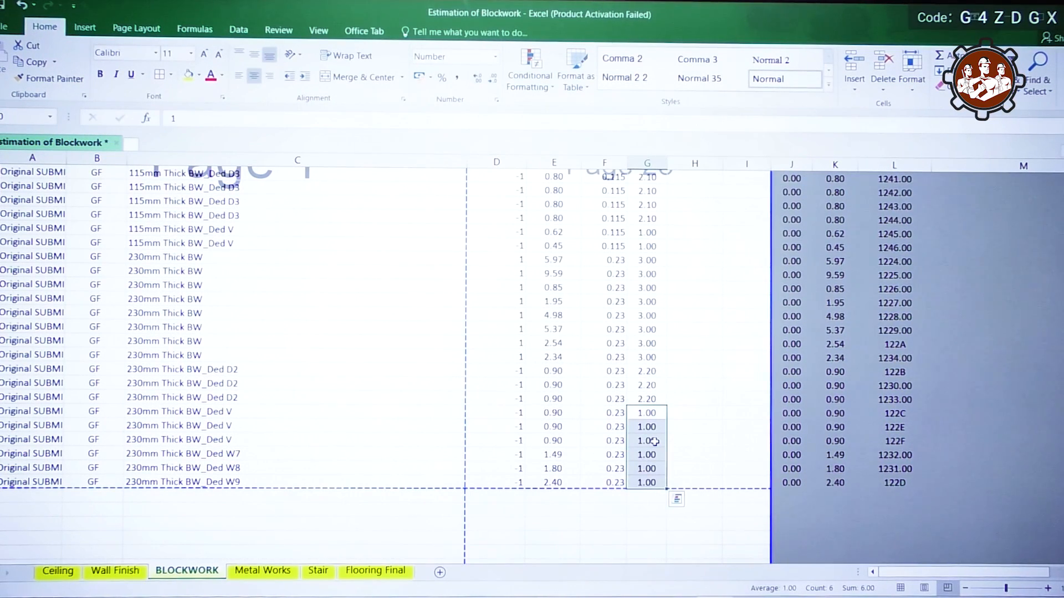
- Calculate the Qty of the first 115mm Thick BW row with the formula =PRODUCT(D11:G11)
scroll(654, 441, "up", 7)
left_click(677, 315)
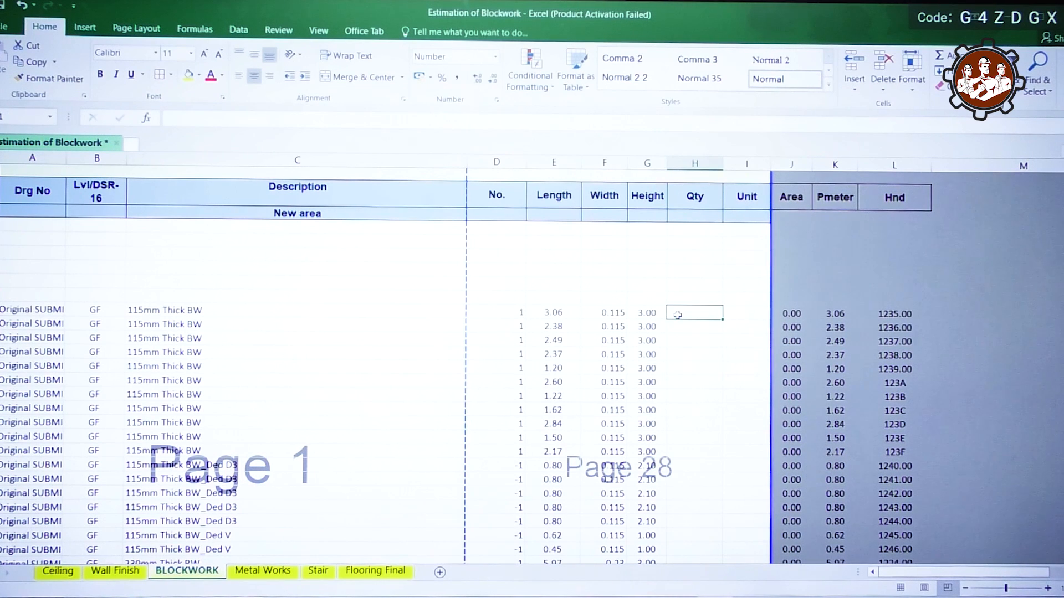
type("=pr")
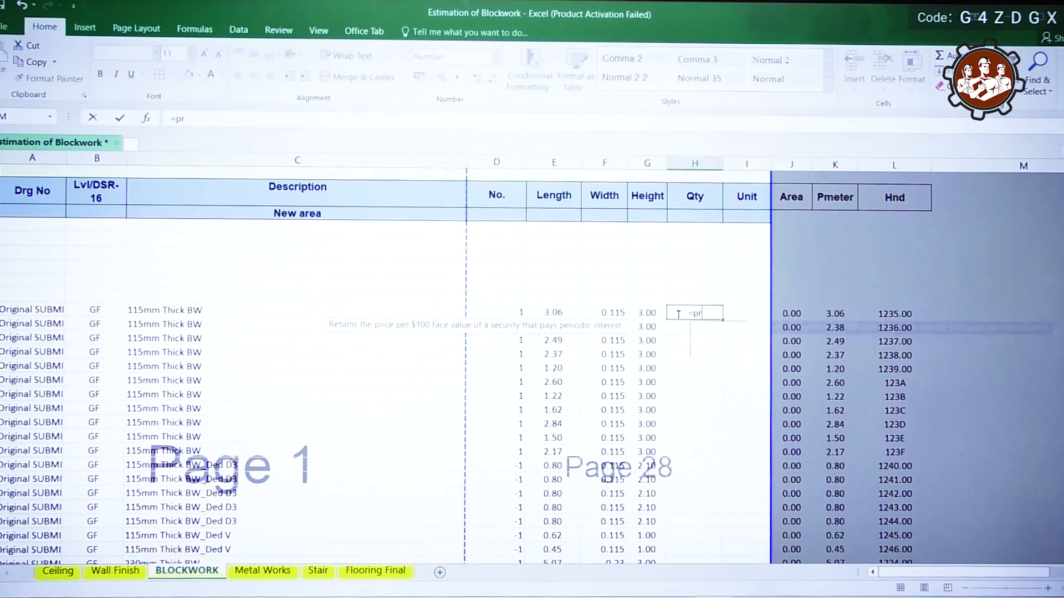
type("oduct(")
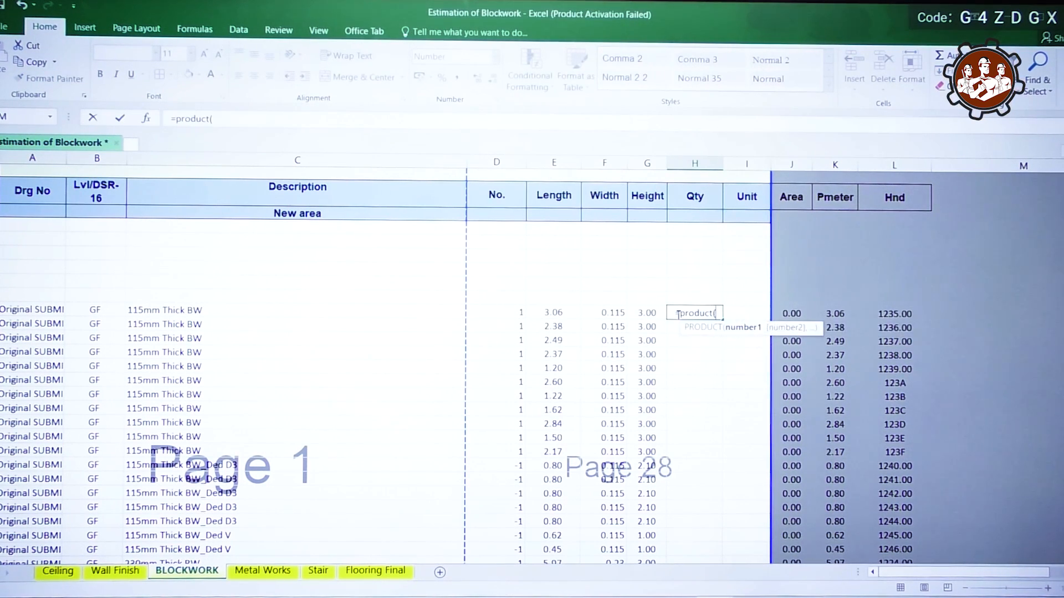
key("Left")
key("shift+Left")
key("shift+Left")
key("shift+Left")
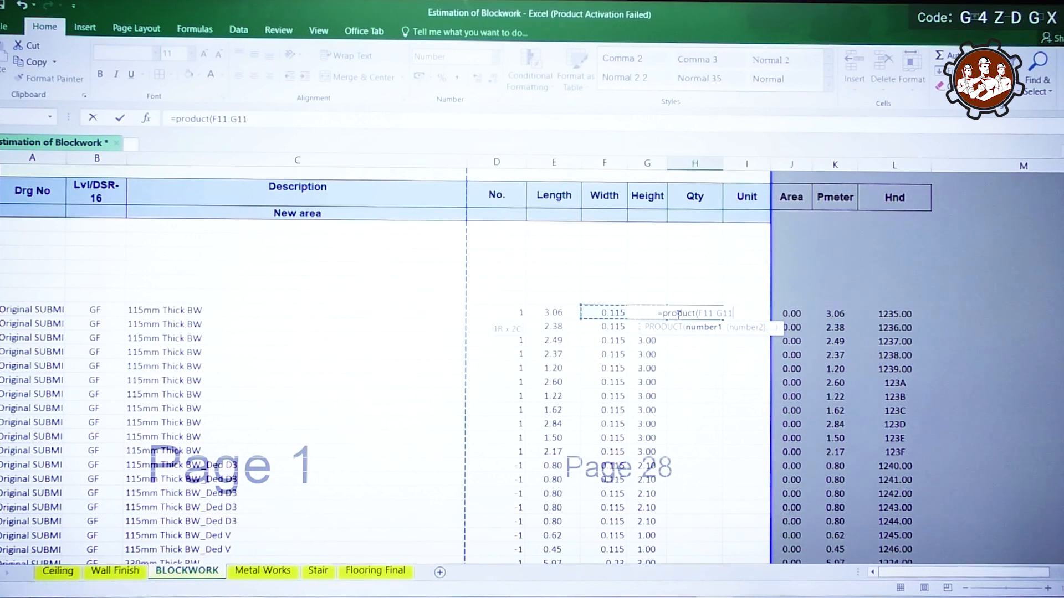
key("Return")
- Set the Unit of the first 115mm Thick BW row to cum
key("Up")
key("Right")
type("cu")
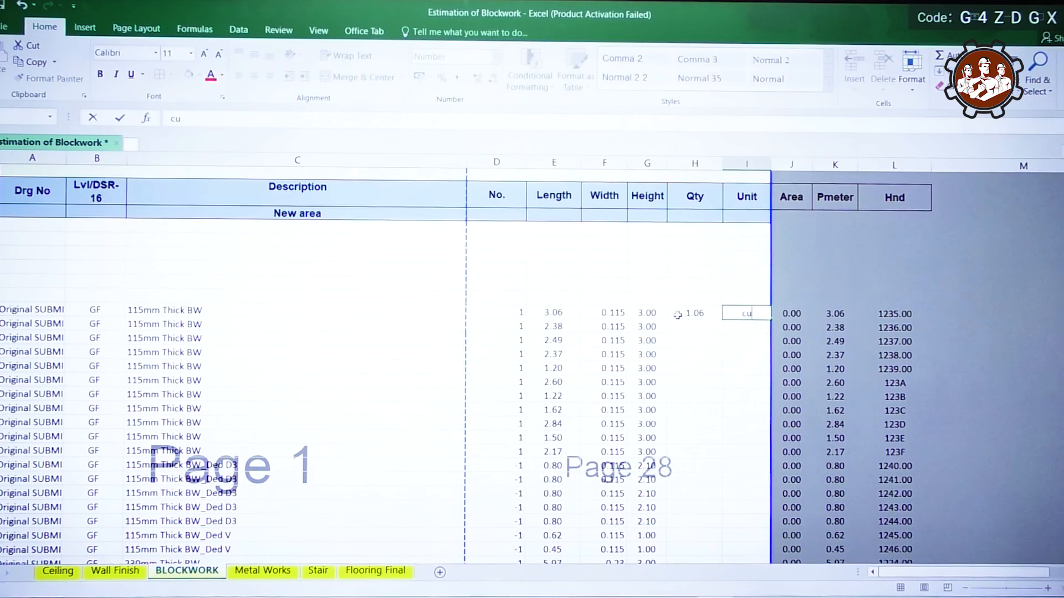
key("Return")
- Fill the Qty formula and the cum unit down to the last row, 230mm Thick BW_Ded W9
left_click(643, 356)
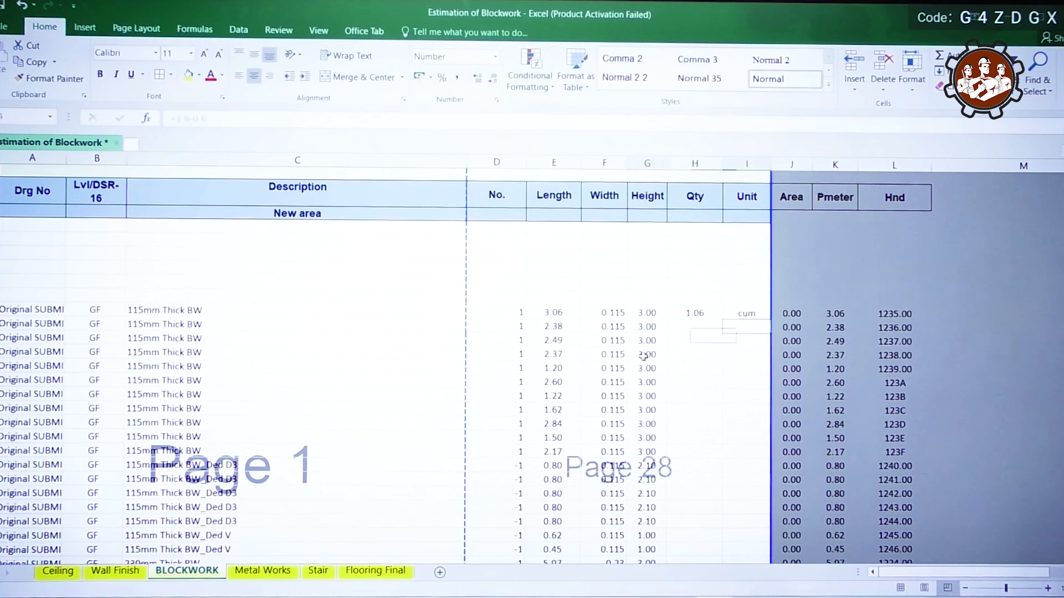
key("ctrl+Down")
key("Right")
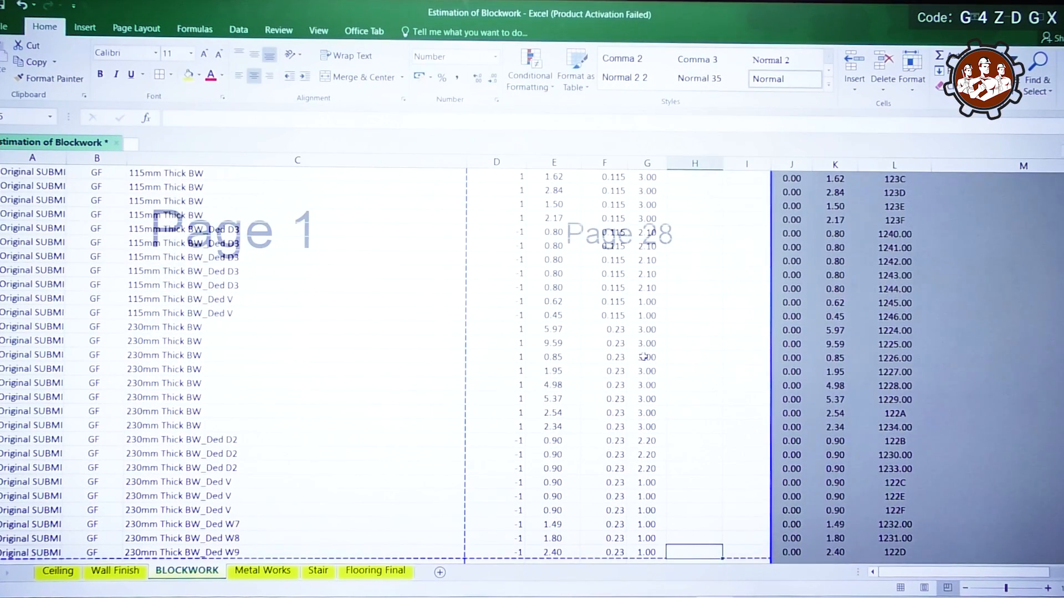
key("shift+Right")
key("ctrl+shift+Up")
key("ctrl+d")
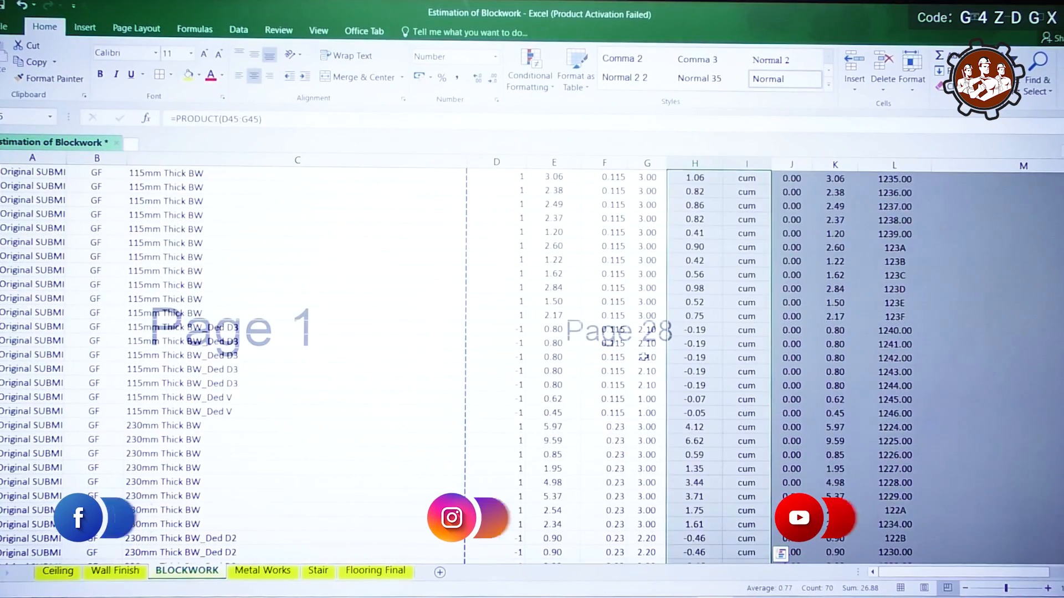
scroll(411, 323, "up", 4)
scroll(373, 316, "down", 3)
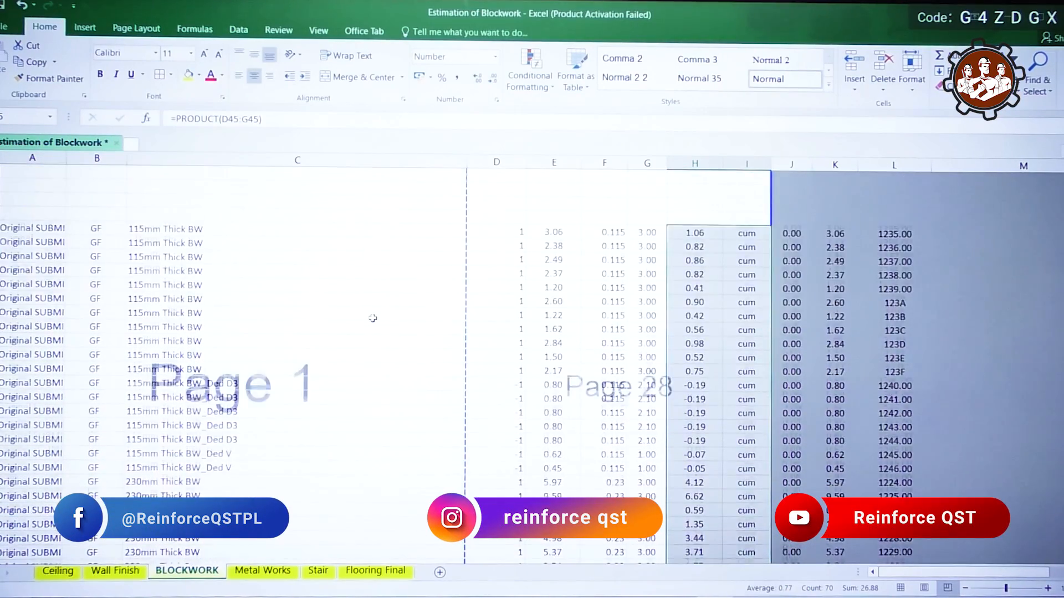
scroll(373, 318, "down", 1)
scroll(373, 318, "up", 1)
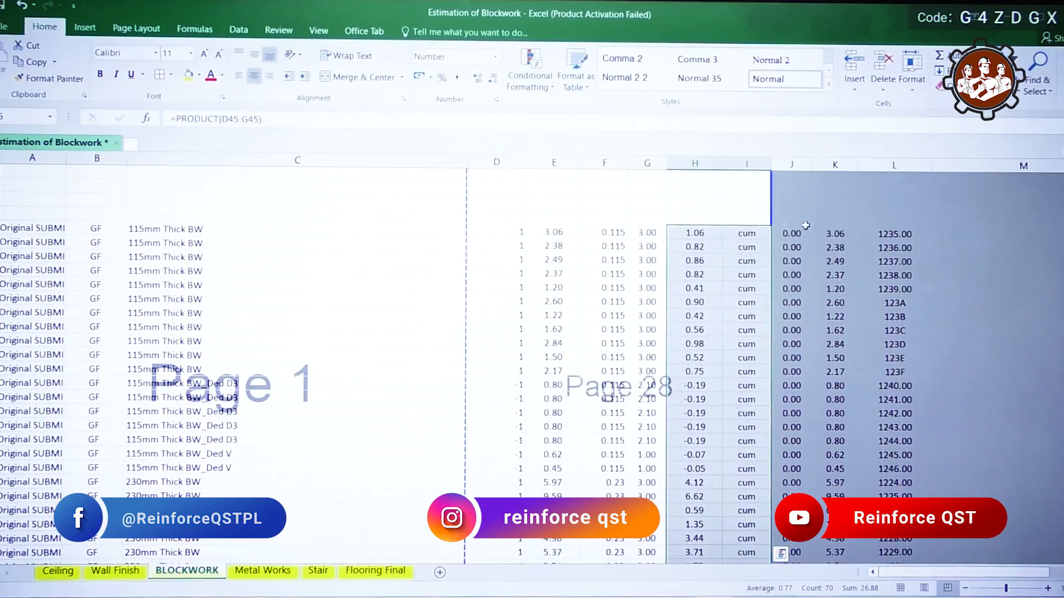
- Centre the No. to Unit entries of all brickwork rows and format their numbers to two decimal places
left_click(511, 232)
left_click_drag(511, 232, 734, 545)
left_click(255, 76)
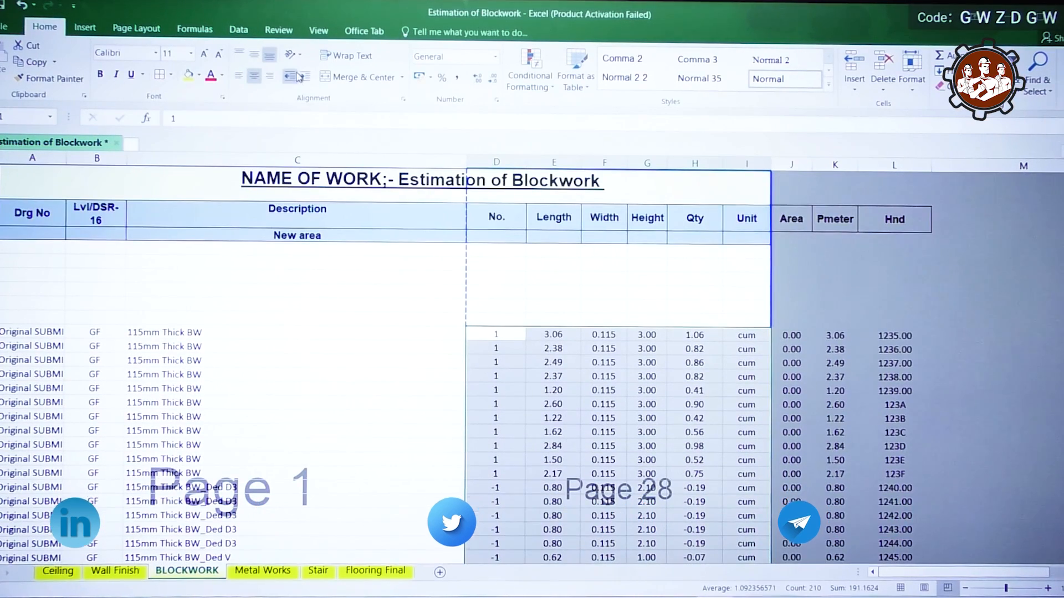
left_click(478, 80)
left_click(477, 79)
left_click(492, 80)
left_click(492, 80)
scroll(352, 400, "down", 1)
scroll(352, 400, "down", 2)
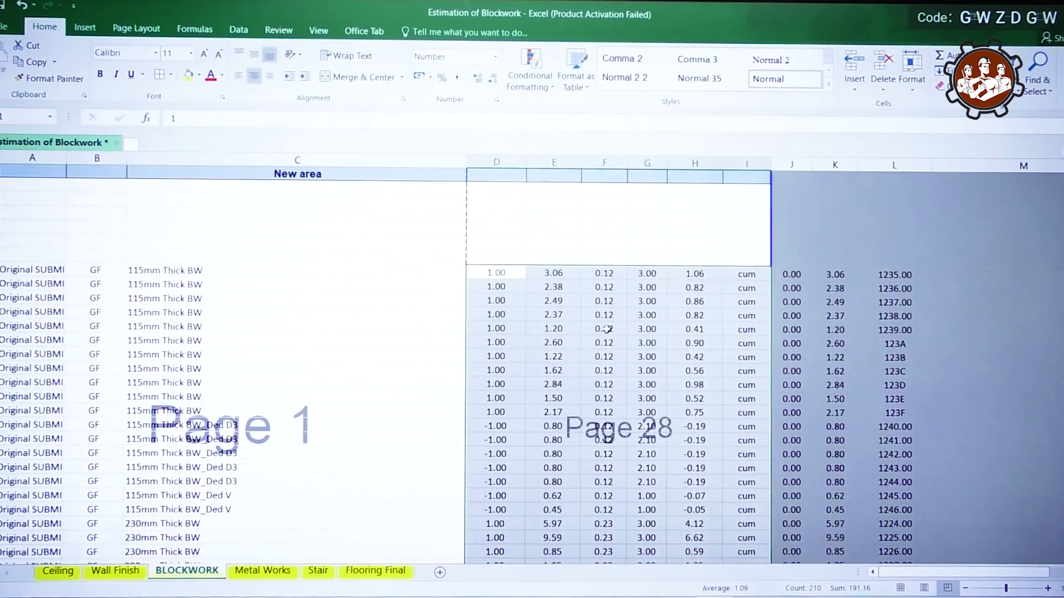
- Add the bold heading "115mm Thick Brickwork" in the Description cell above the first 115mm Thick BW row
left_click(198, 219)
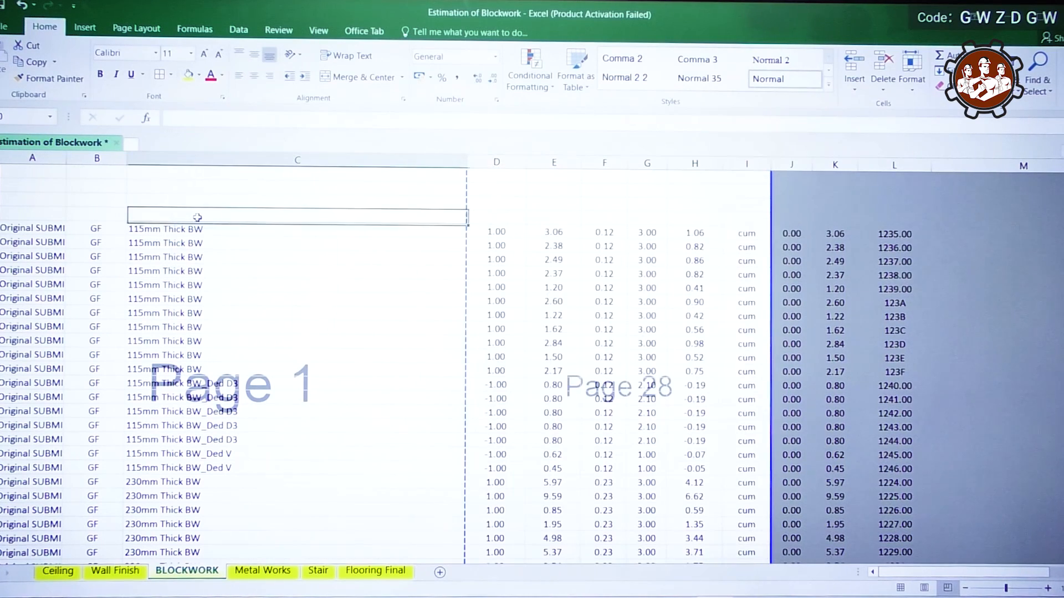
type("115mm Thick Brickwork")
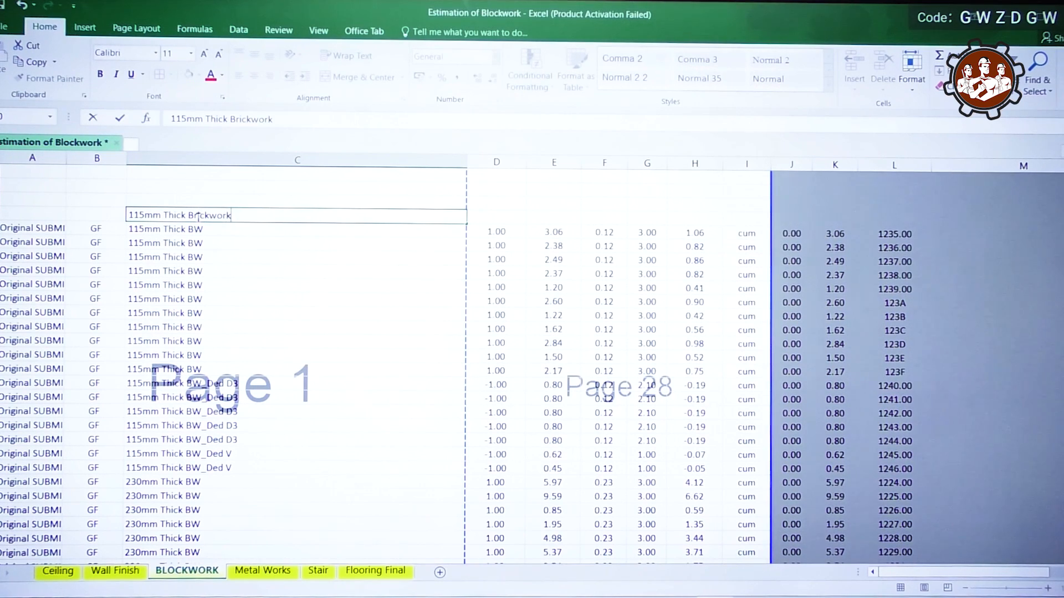
key("Return")
left_click(197, 217)
key("ctrl+b")
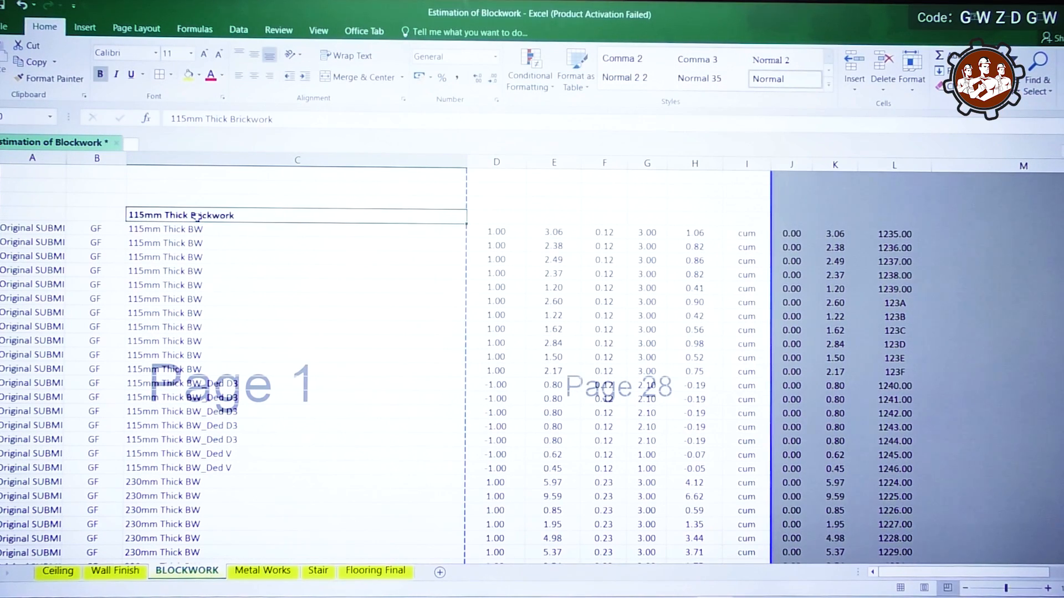
- Insert two blank rows above the first 230mm Thick BW row
scroll(197, 218, "down", 3)
left_click(185, 358)
key("shift+space")
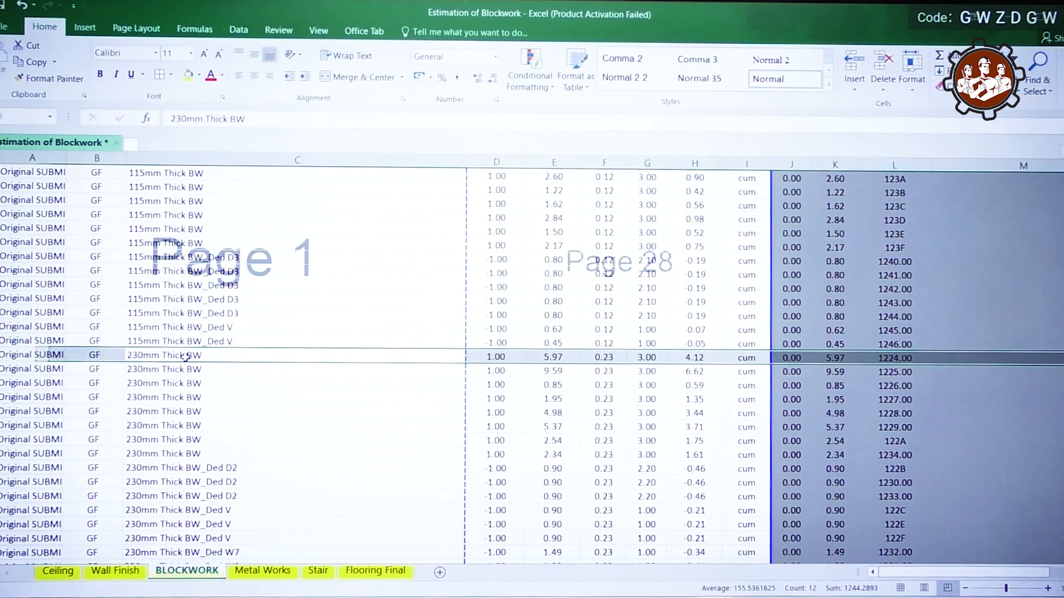
key("ctrl+shift+plus")
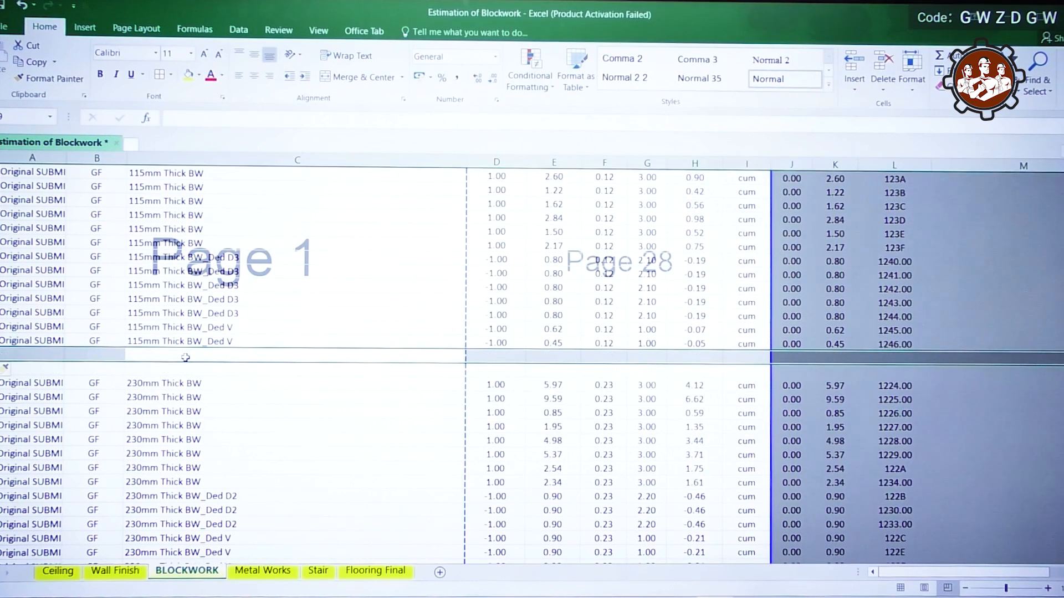
- Add the bold heading "230mm Brickwork" in the Description cell directly above the first 230mm Thick BW row
left_click(189, 366)
type("230")
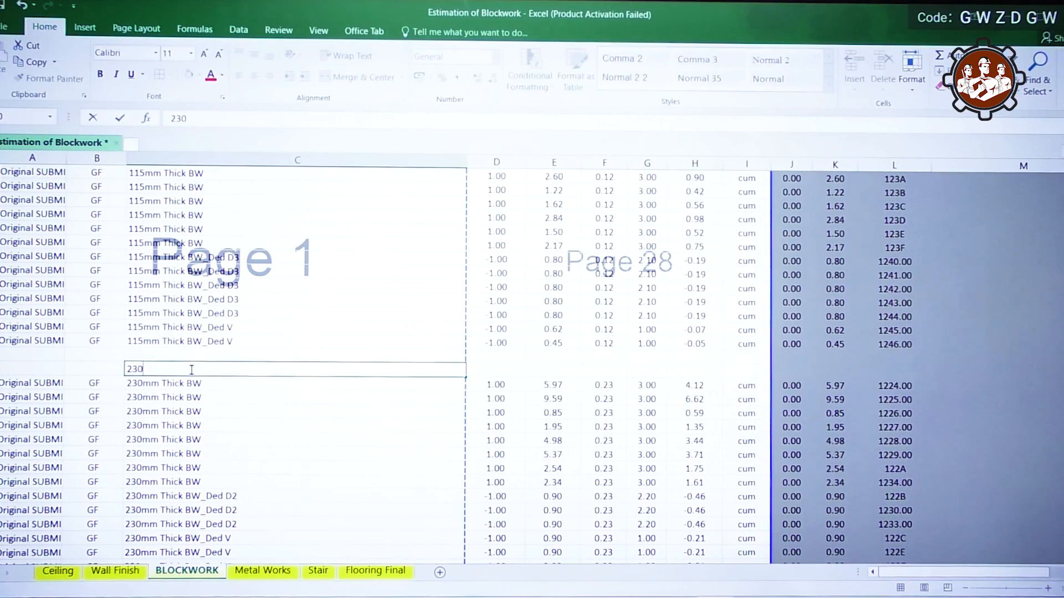
type("mm Bri")
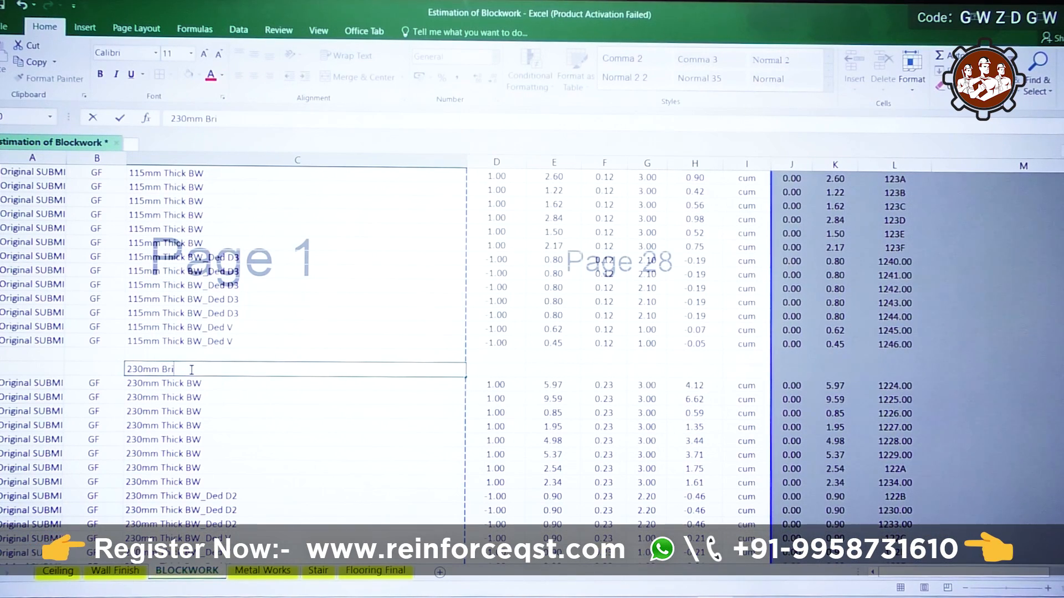
type("ckwork")
key("Return")
key("Up")
key("ctrl+b")
scroll(190, 369, "up", 3)
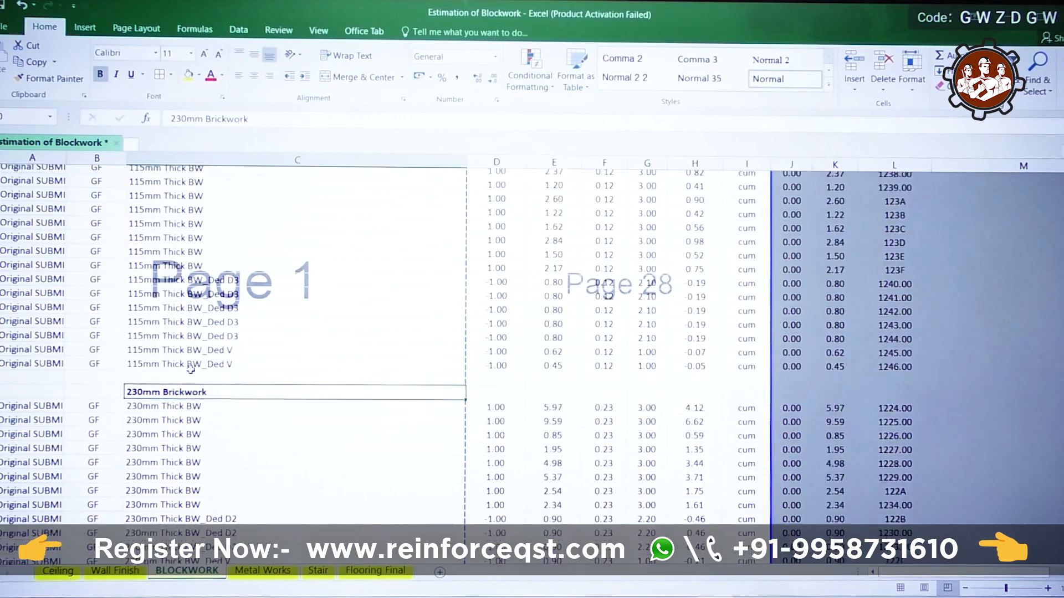
scroll(191, 370, "down", 1)
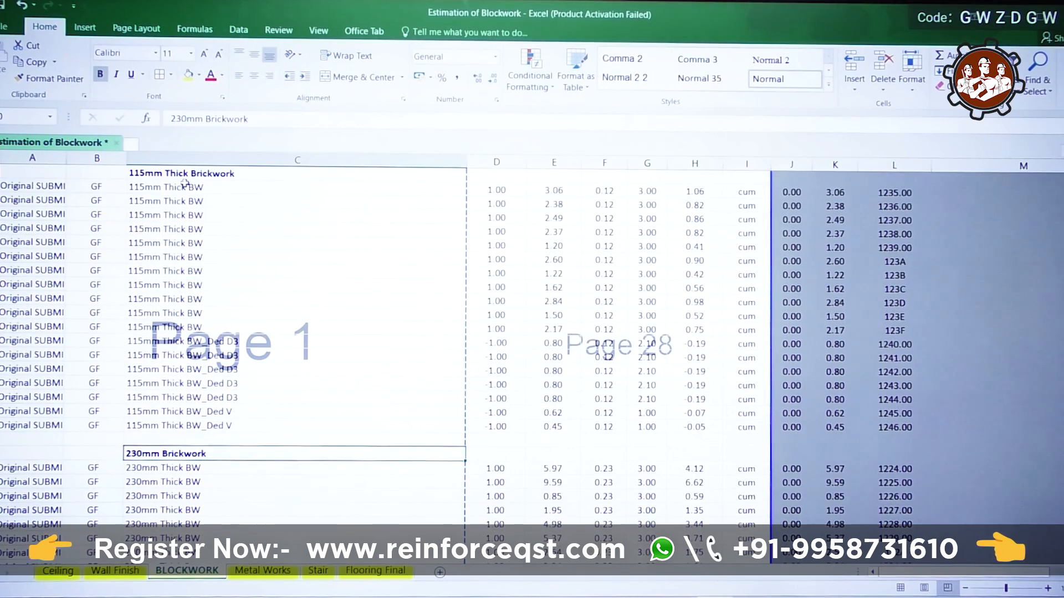
- Check the summed Qty of the 115mm brickwork rows and of the 230mm brickwork rows, including their deductions
left_click_drag(683, 191, 684, 432)
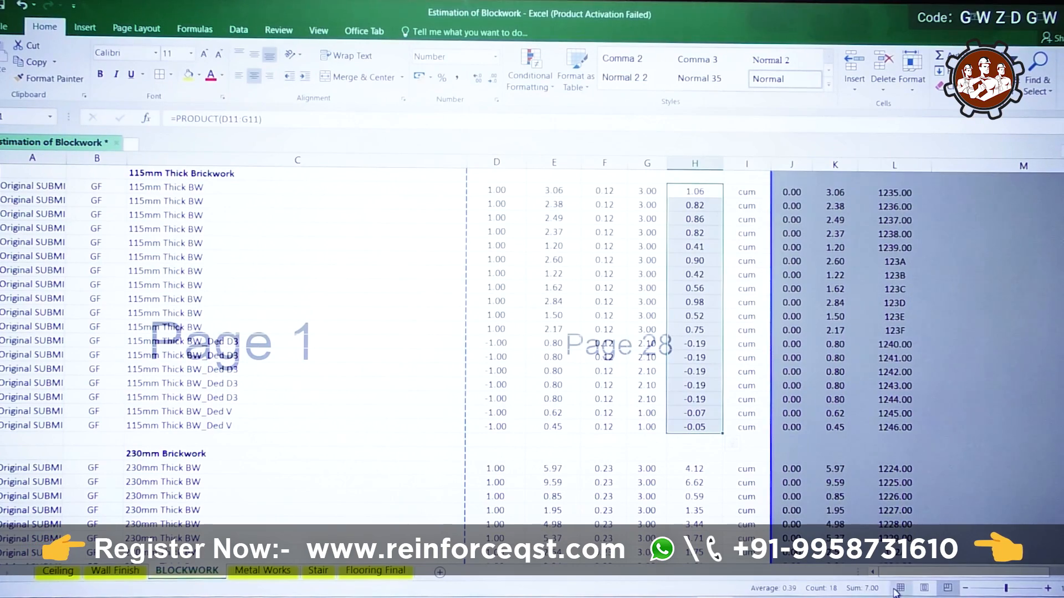
scroll(691, 355, "down", 3)
left_click(692, 354)
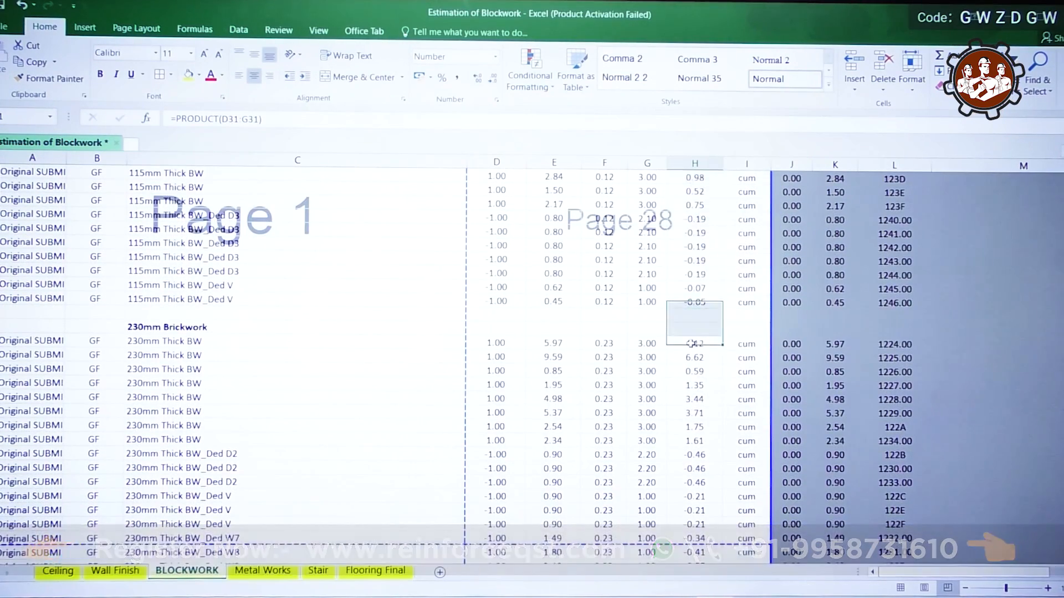
scroll(690, 370, "down", 5)
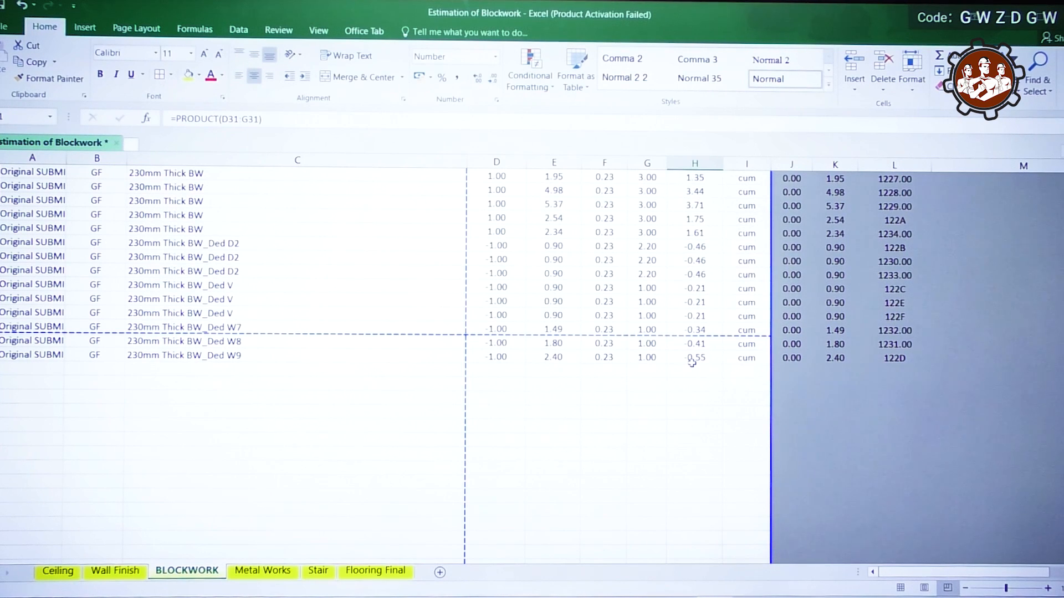
left_click(692, 360, "shift")
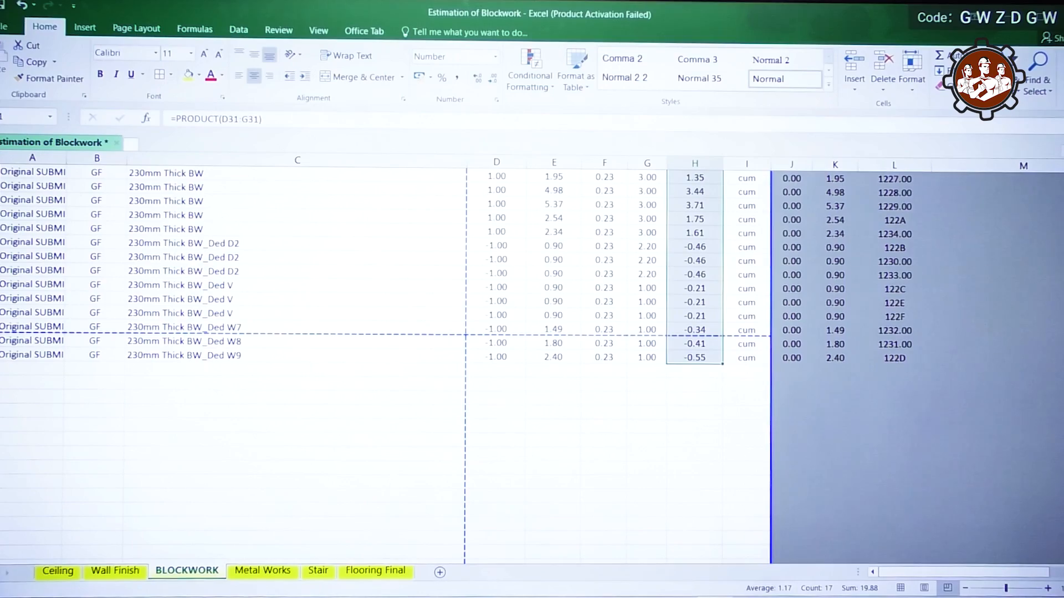
scroll(443, 425, "up", 6)
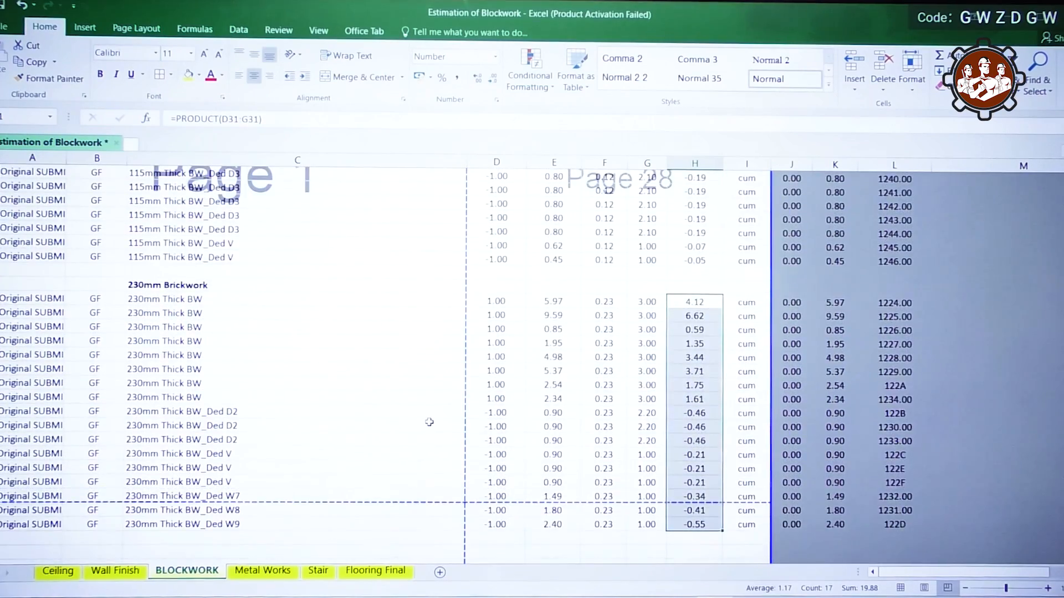
scroll(430, 422, "up", 3)
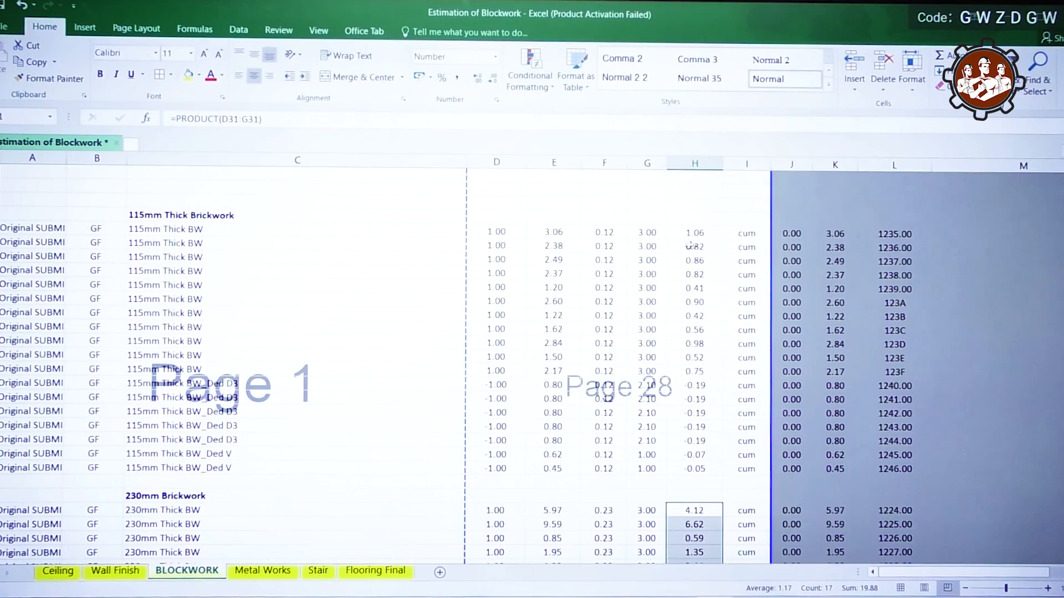
scroll(698, 233, "down", 3)
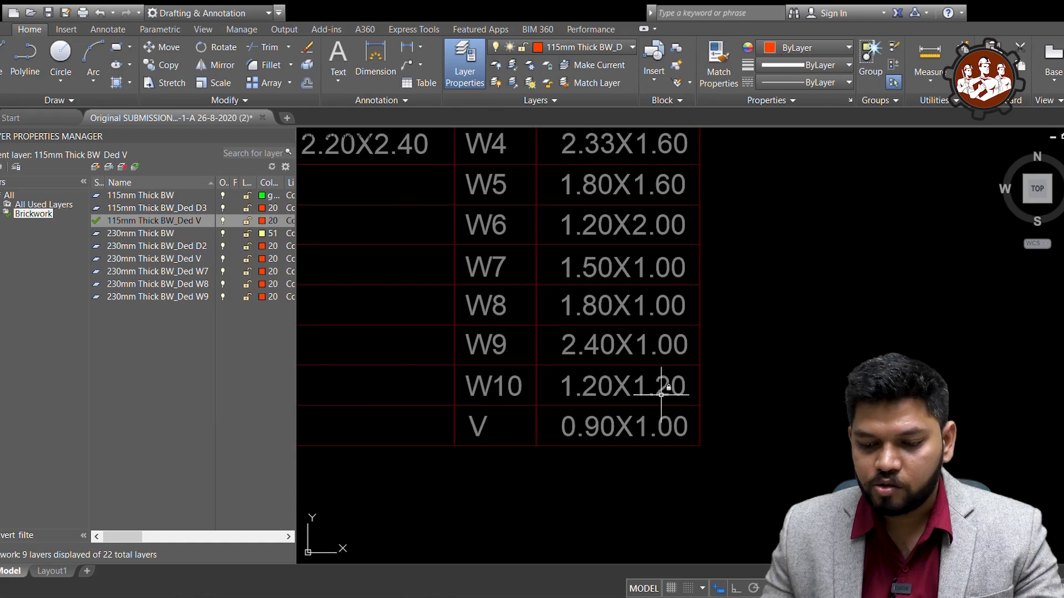
- Switch to AutoCAD and examine the traced brickwork and deductions on the ground floor plan
scroll(663, 395, "down", 3)
scroll(662, 394, "down", 5)
scroll(504, 290, "up", 4)
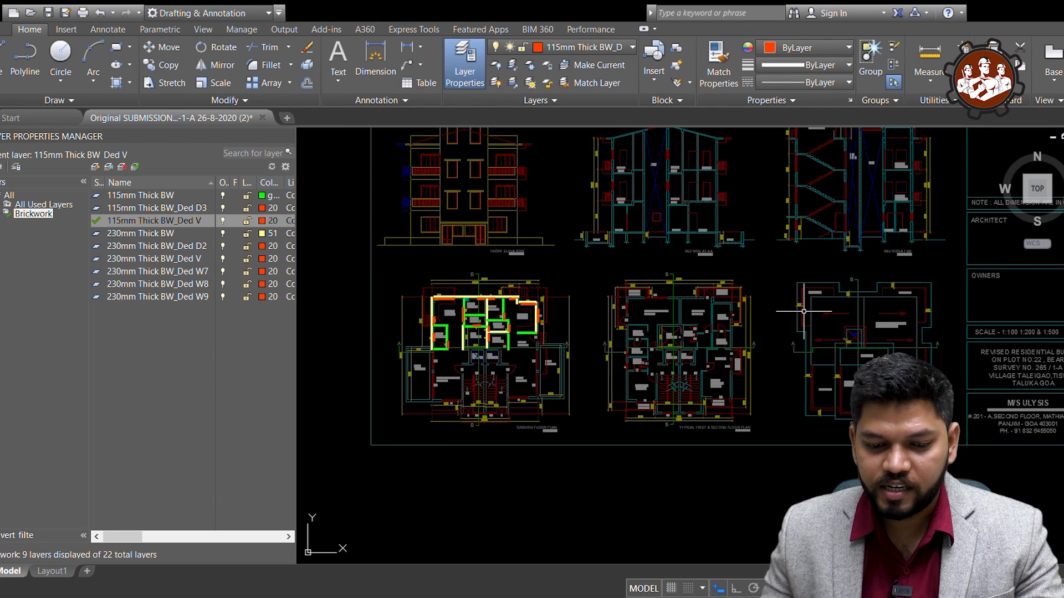
scroll(417, 282, "up", 3)
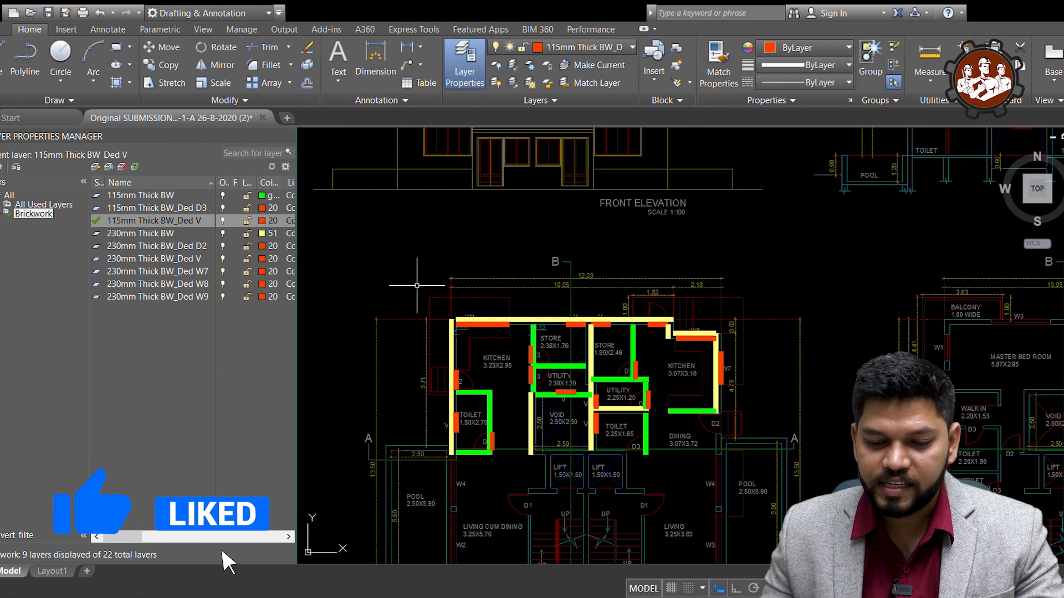